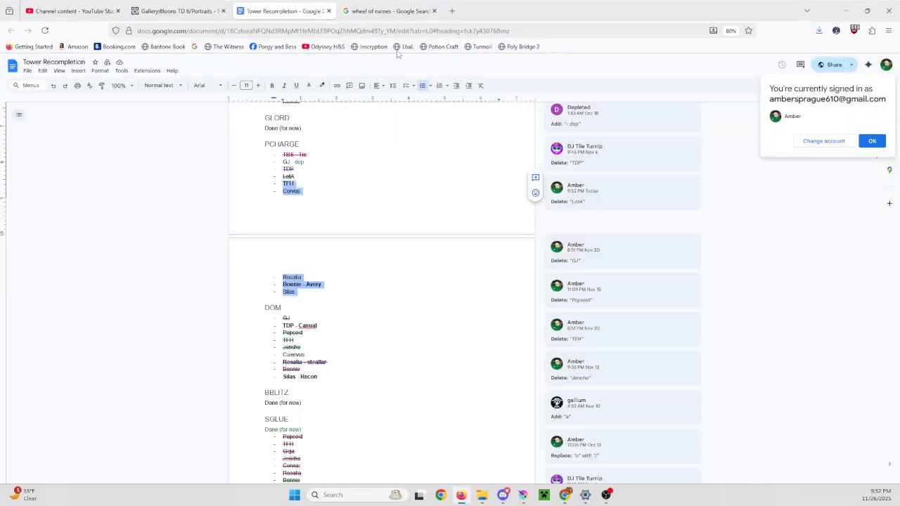
- Open the Wheel of Names site and replace the wheel's entries with the copied list of TFH, Corvus, Rosalia, Bonnie and Silas
left_click(390, 11)
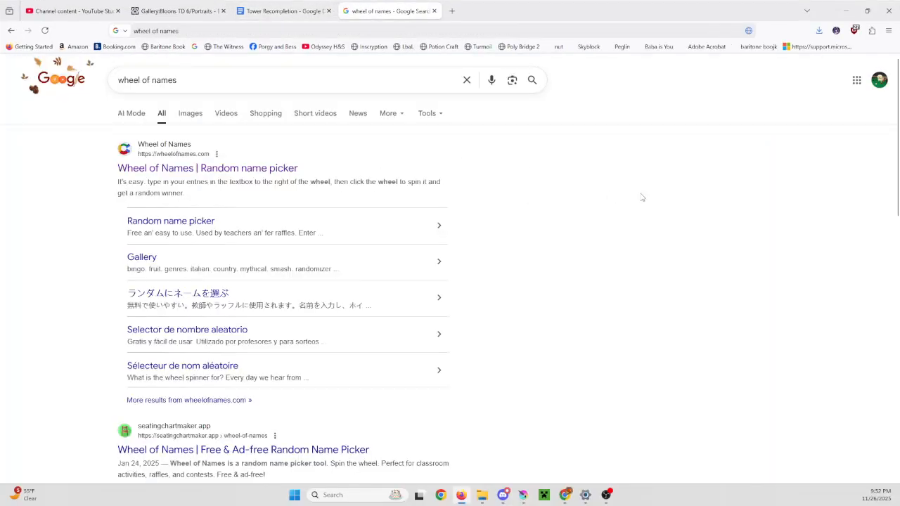
left_click(140, 170)
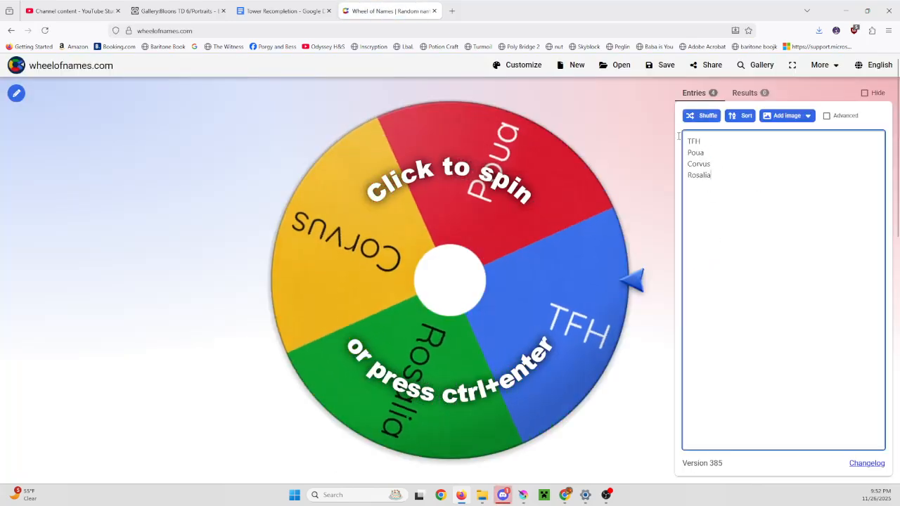
left_click_drag(745, 199, 676, 132)
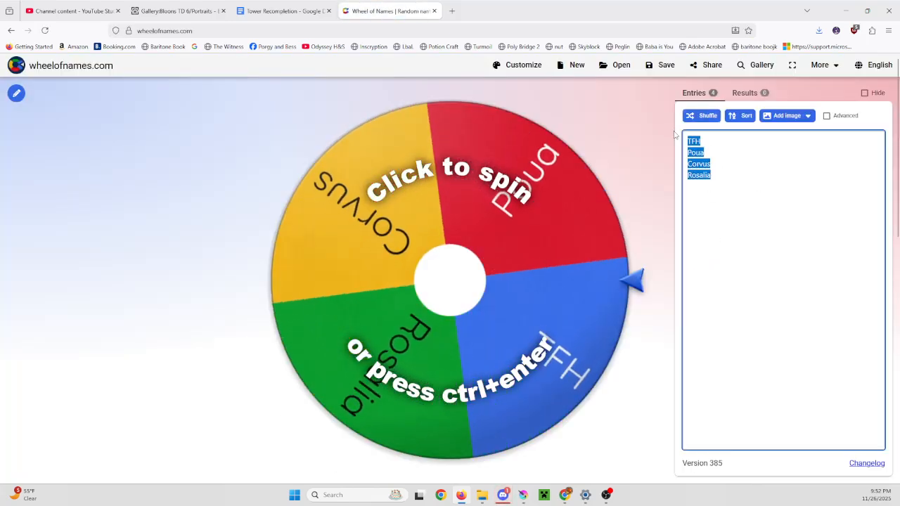
type("TFH Corvus Rosalia Bonnie - Avery Silas")
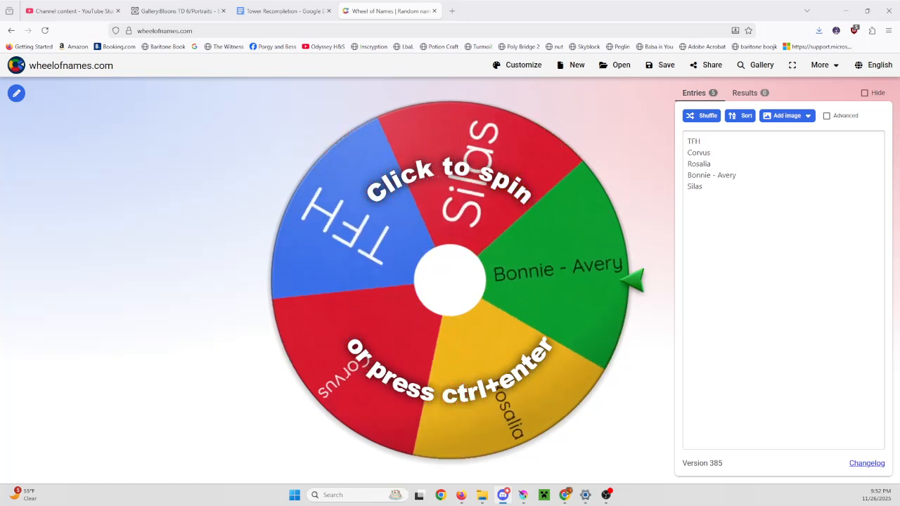
- Spin the wheel and remove the drawn entry from the list
left_click(466, 445)
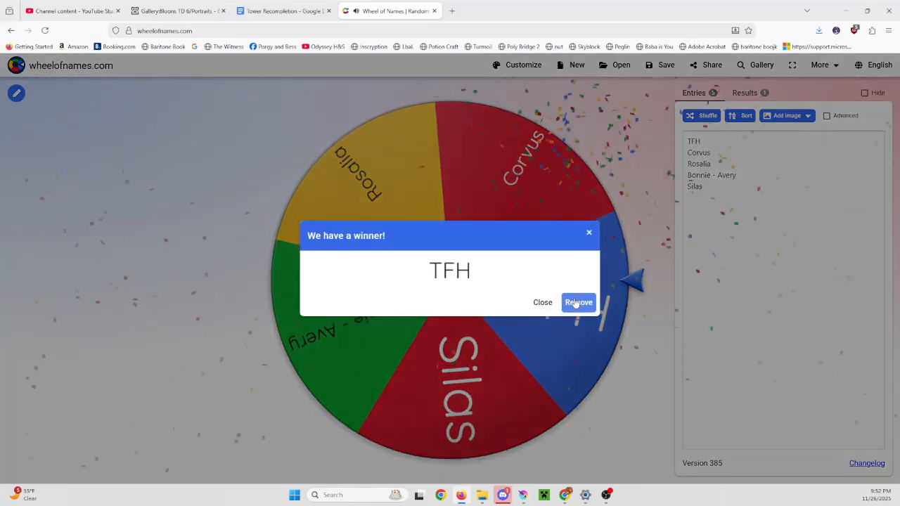
left_click(576, 303)
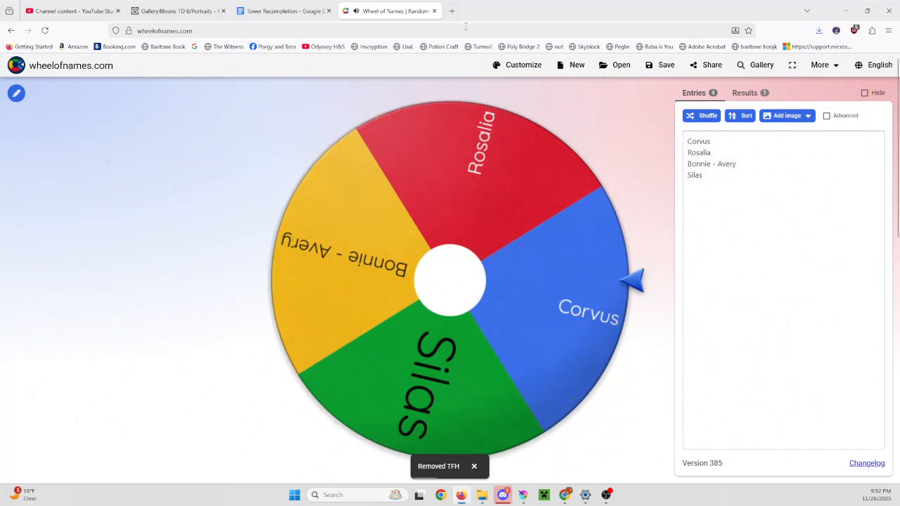
left_click_drag(539, 14, 545, 0)
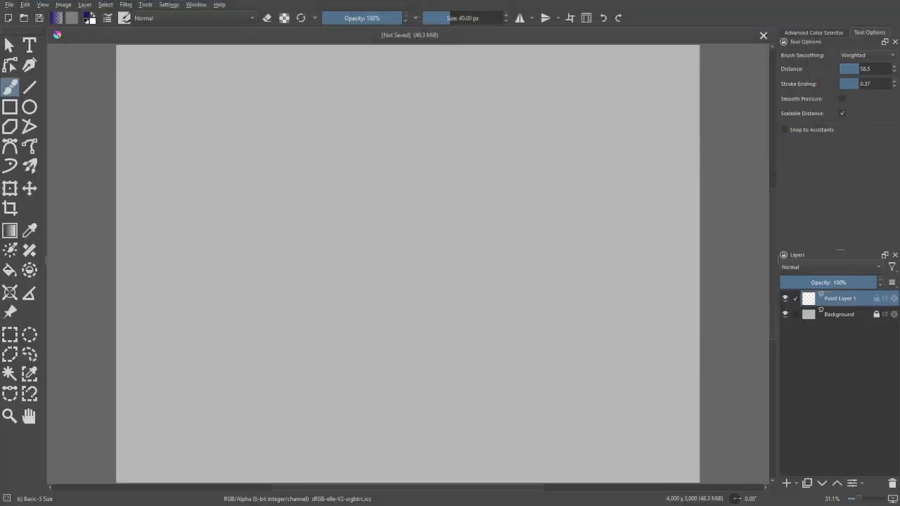
- Switch to Krita, paste the boomerang monkey and pink mermaid portraits, and move the mermaid portrait to about X 604, Y 631 px
key("ctrl+v")
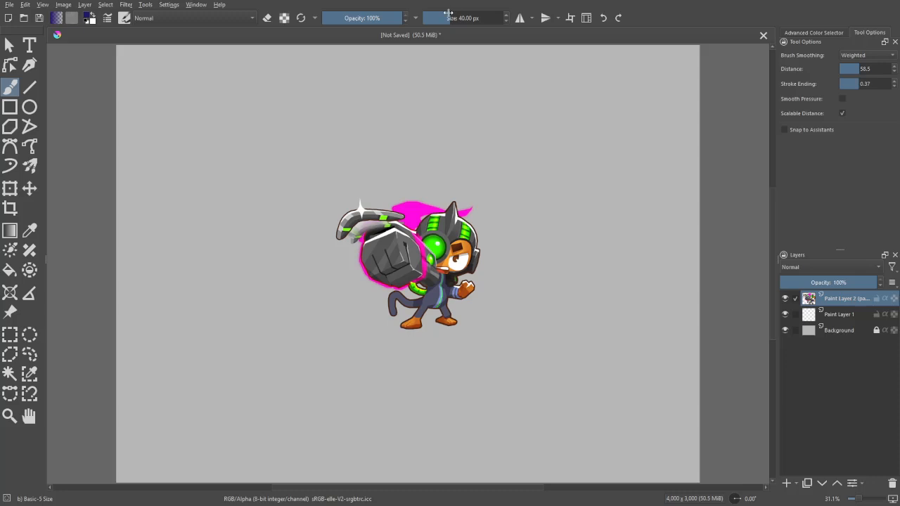
key("ctrl+v")
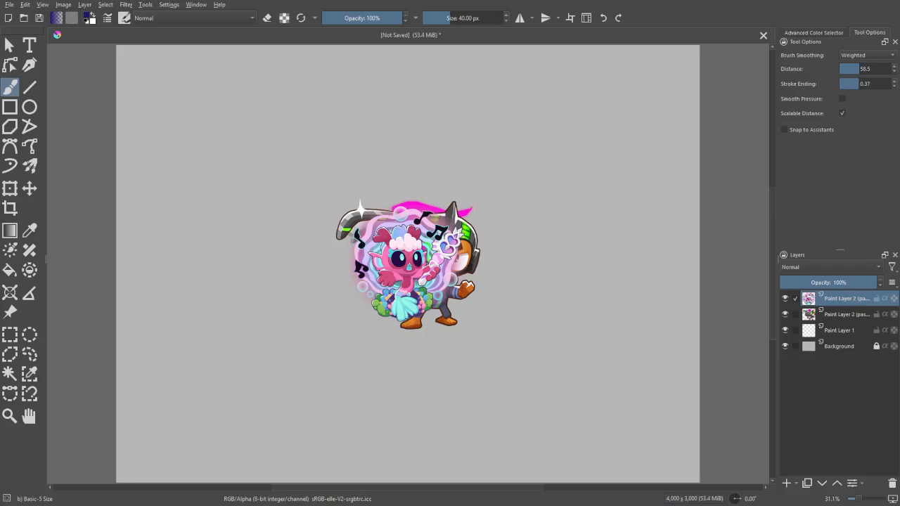
left_click(29, 188)
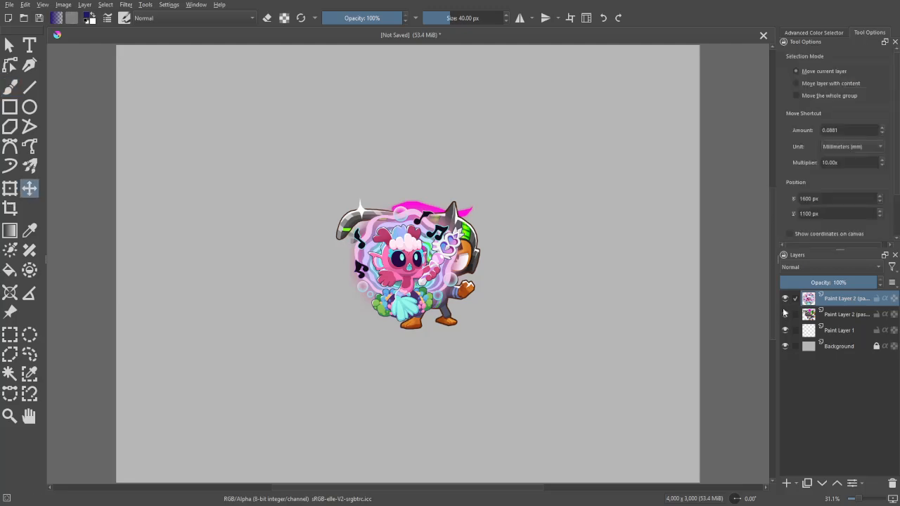
left_click_drag(771, 303, 565, 269)
scroll(565, 279, "down", 2)
scroll(565, 279, "up", 1)
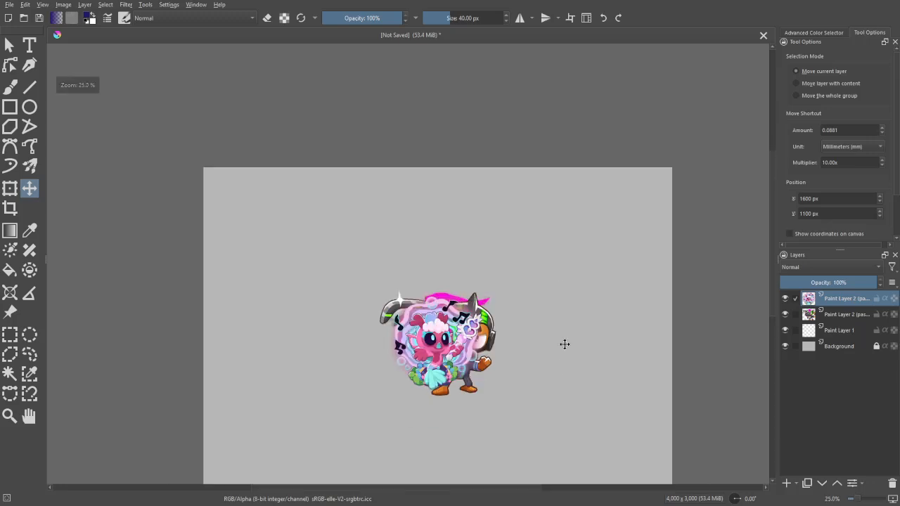
left_click_drag(558, 368, 568, 255)
left_click(842, 498)
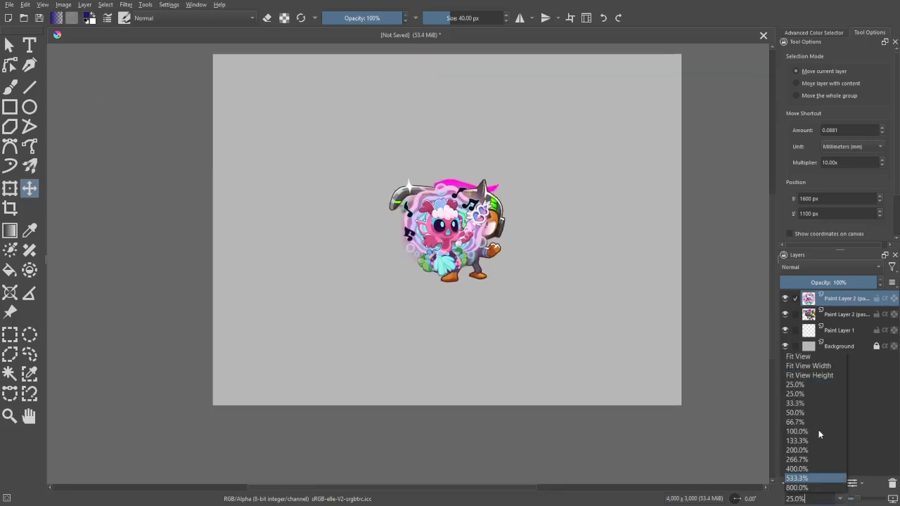
left_click(810, 374)
mouse_move(345, 241)
left_mouse_down()
mouse_move(280, 241)
mouse_move(216, 202)
mouse_move(200, 172)
left_mouse_up()
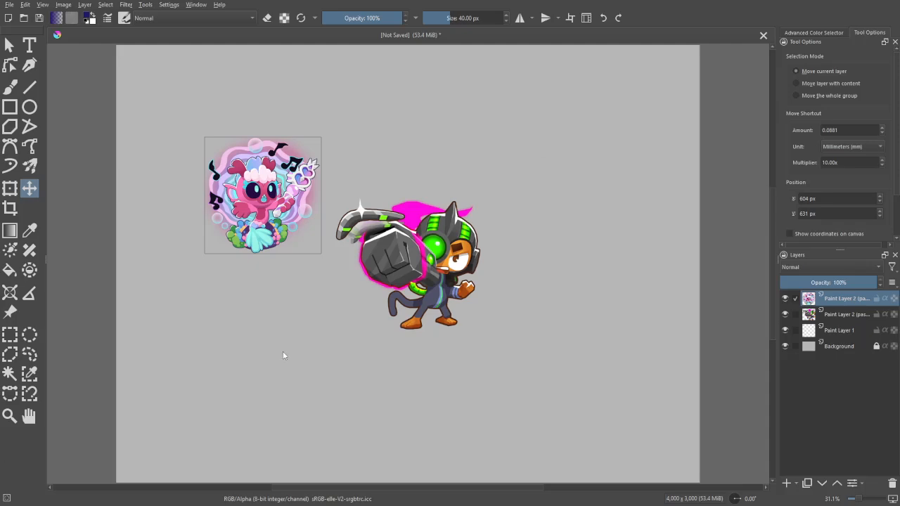
- Paste the second monkey, two bubble pieces, heart wand, coral base and mermaid body as separate layers
key("ctrl+v")
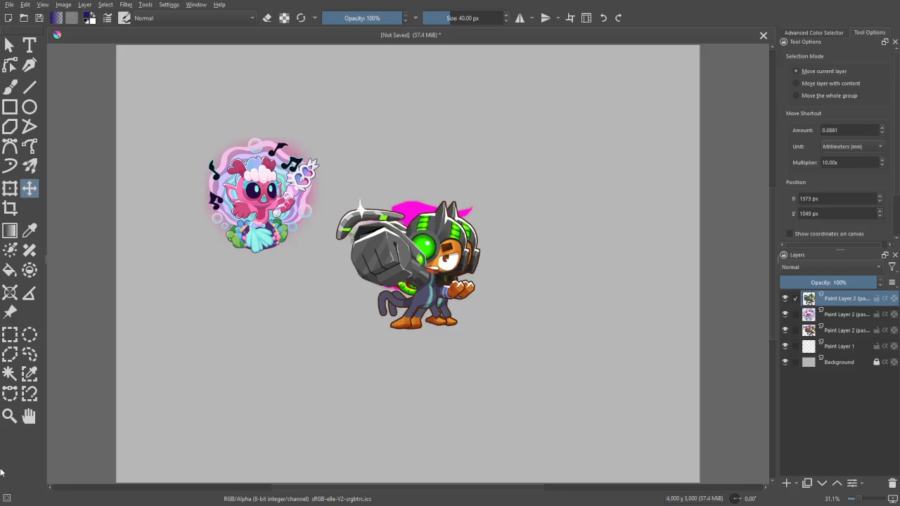
key("ctrl+v")
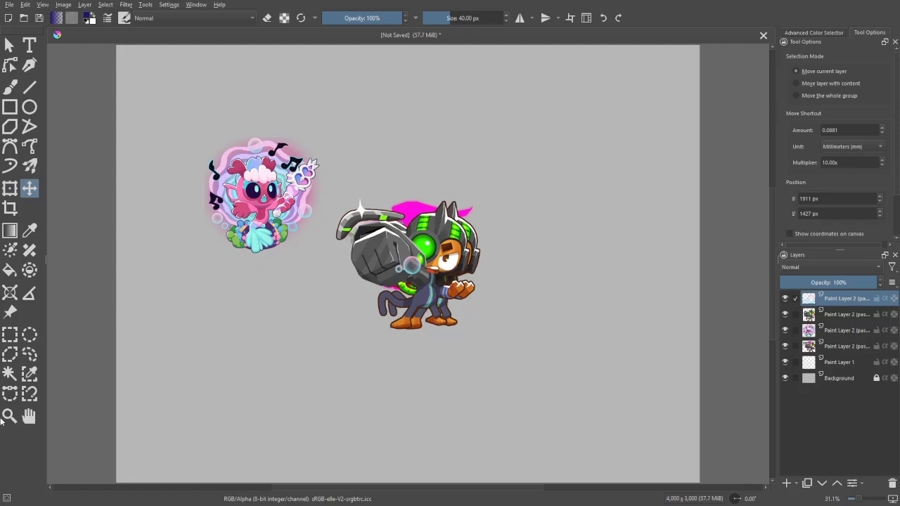
key("ctrl+v")
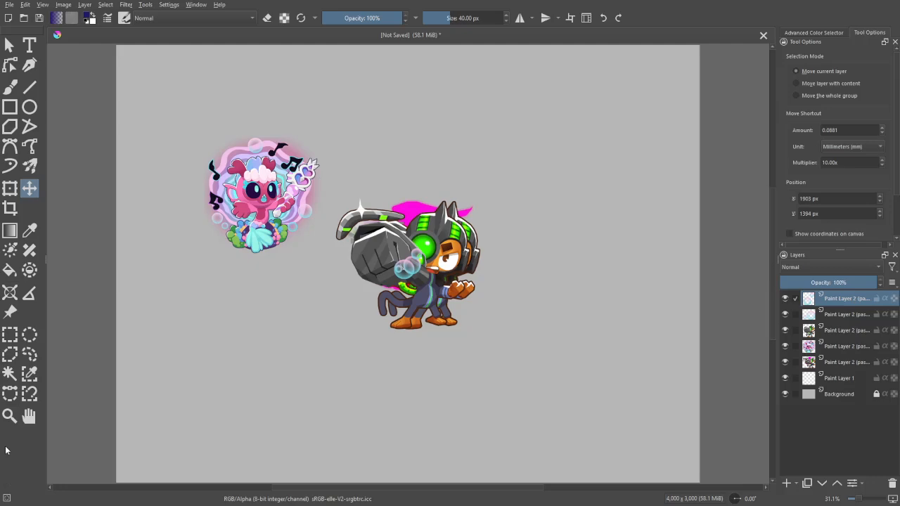
key("ctrl+v")
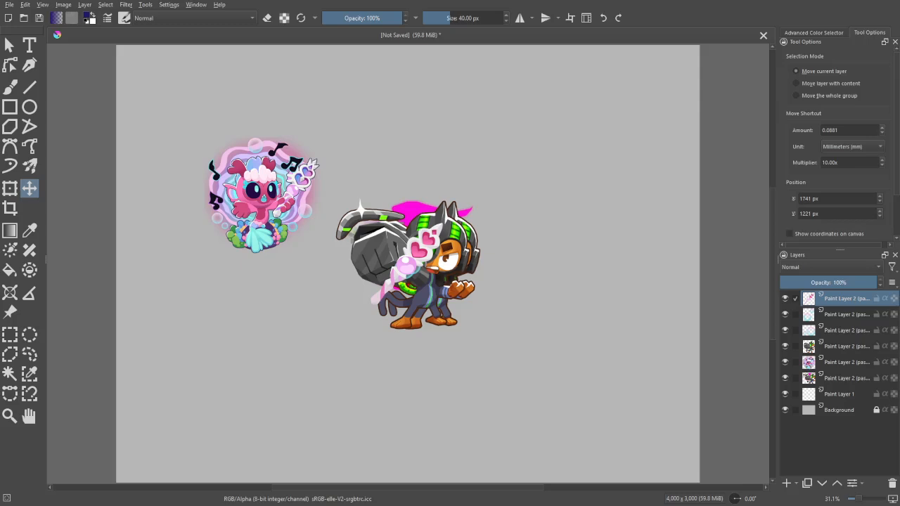
key("ctrl+v")
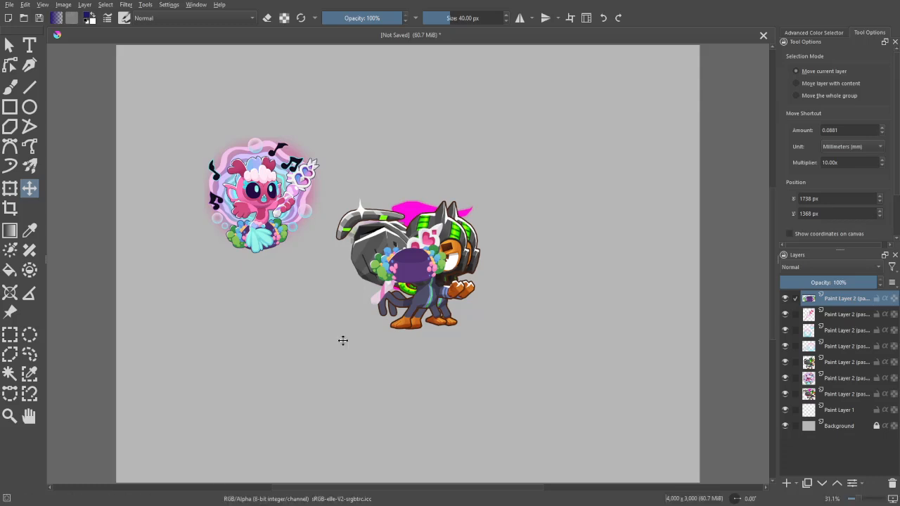
key("ctrl+v")
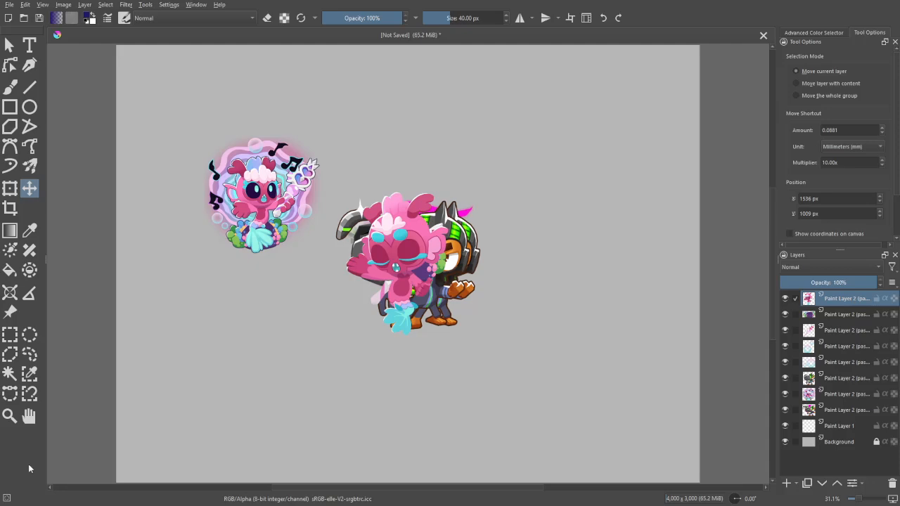
- Move the mermaid body to the canvas's upper-right area and place the coral base beneath its tail at about X 3065, Y 880 px
left_click_drag(645, 313, 619, 299)
left_click_drag(432, 401, 665, 270)
key("p")
key("b")
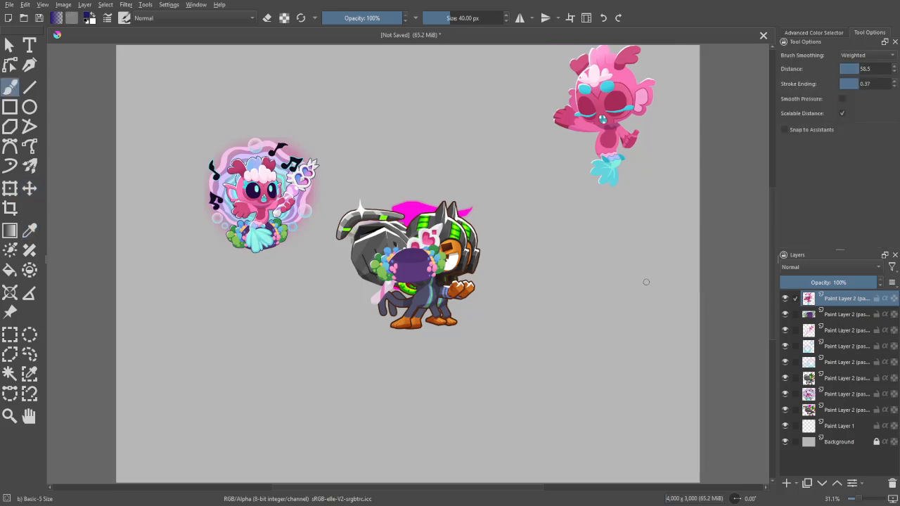
key("ctrl+t")
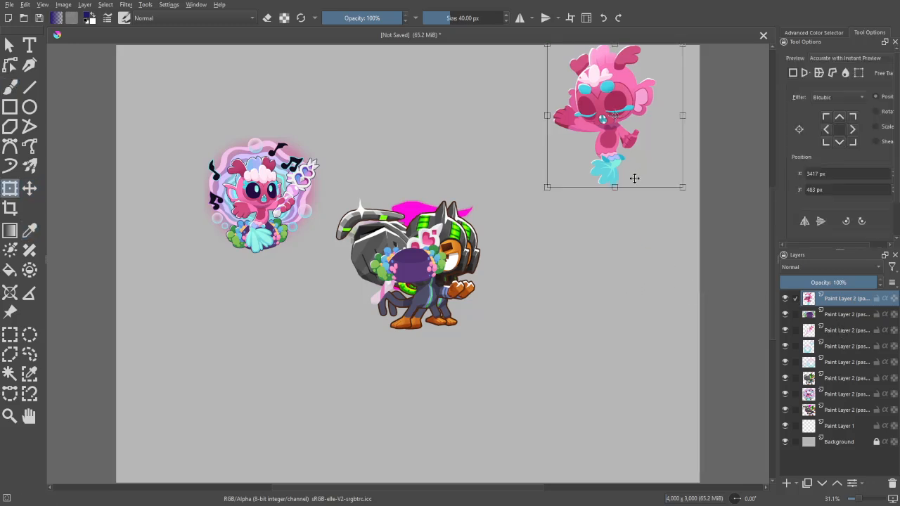
left_click(31, 189)
mouse_move(735, 300)
left_mouse_down()
mouse_move(724, 330)
mouse_move(730, 315)
left_mouse_up()
left_click(846, 317)
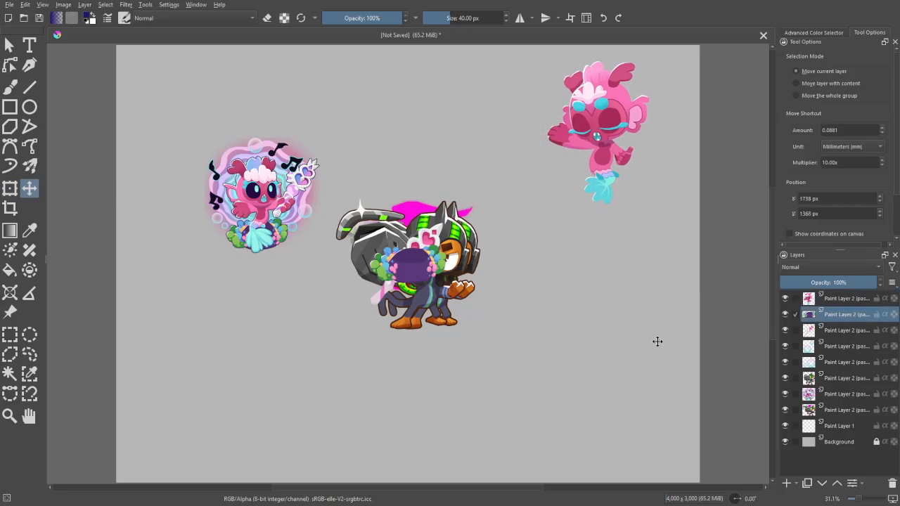
left_click_drag(657, 342, 725, 296)
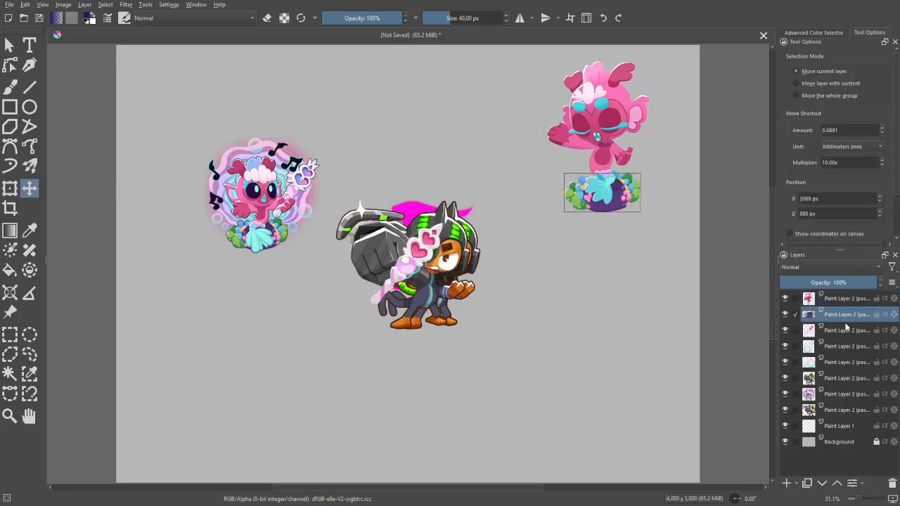
- Move the heart wand above the monkey, beside the mermaid portrait, and place both bubble pieces next to the mermaid body
left_click(847, 330)
left_click_drag(725, 387, 834, 347)
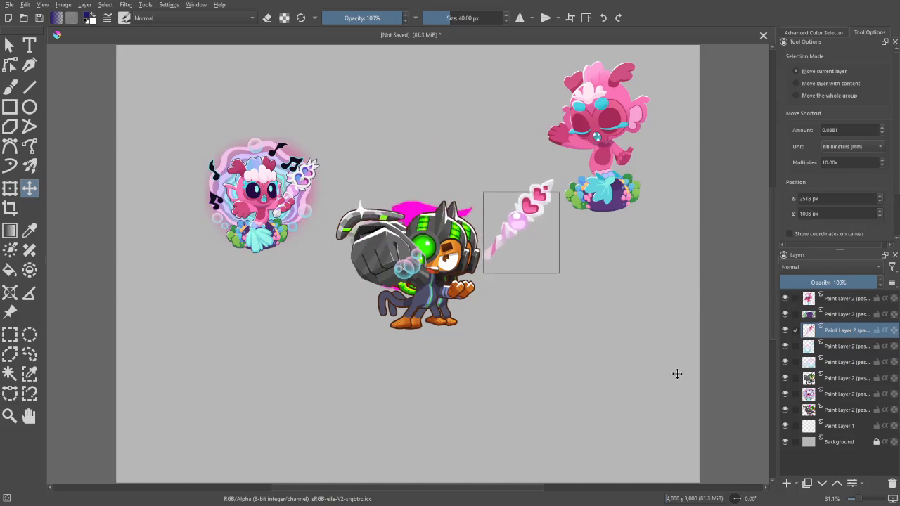
left_click_drag(677, 374, 508, 269)
left_click(824, 350)
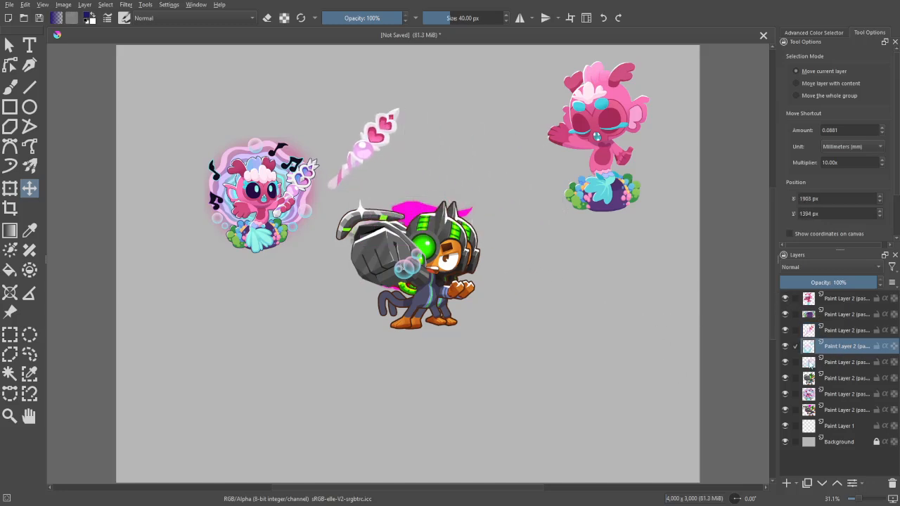
left_click_drag(658, 394, 775, 232)
left_click(844, 364)
left_click_drag(704, 401, 809, 248)
- Reorder the pasted monkey beneath the mermaid portrait's layer, overlay it on the monkey portrait, and move the mermaid portrait to about X 826, Y 1356 px
left_click_drag(838, 380, 845, 403)
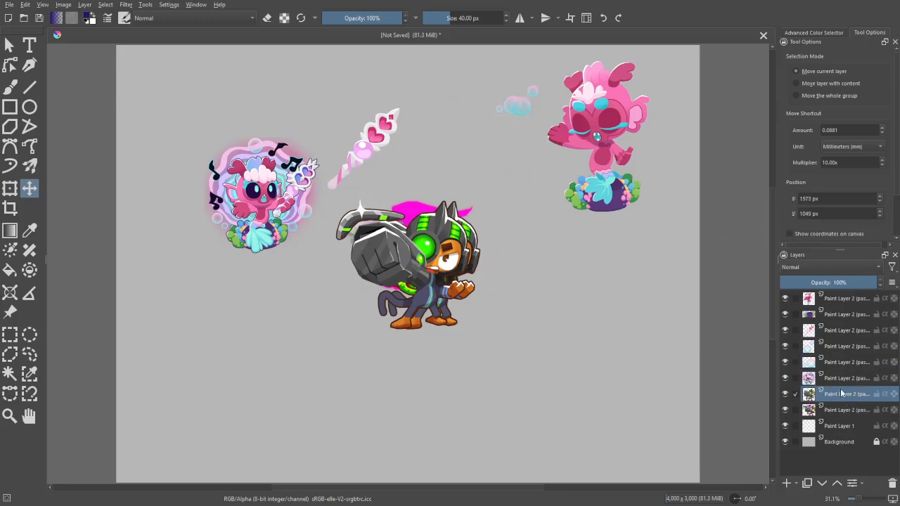
mouse_move(644, 364)
left_mouse_down()
mouse_move(657, 367)
mouse_move(651, 361)
left_mouse_up()
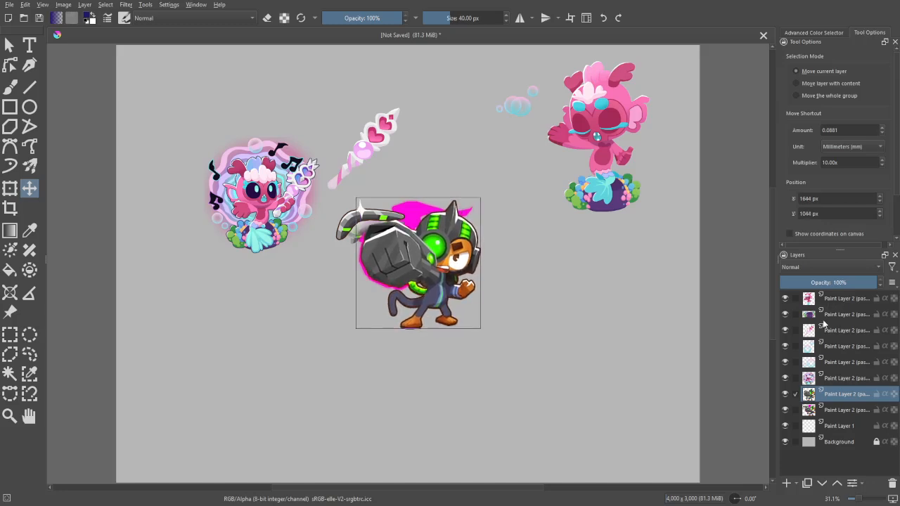
left_click(840, 378)
left_click_drag(705, 366, 692, 466)
- Set the opacity of the overlaid monkey layer to 49%
key("ctrl+plus")
key("ctrl+plus")
key("ctrl+plus")
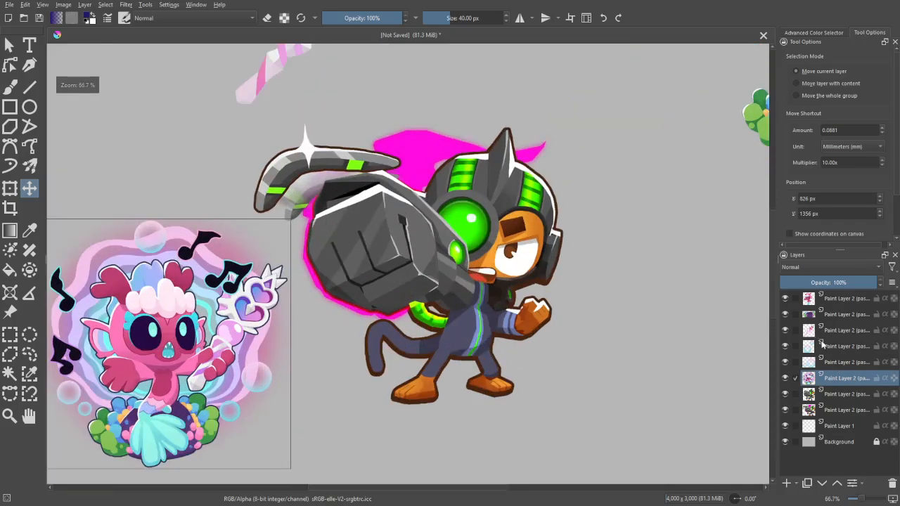
left_click(838, 394)
key("ctrl+plus")
left_click(827, 282)
key("ctrl+plus")
key("ctrl+plus")
- Refine the translucent monkey's alignment with the portrait underneath, shifting it to about X 1642, Y 1051 px
left_click_drag(682, 334, 450, 369)
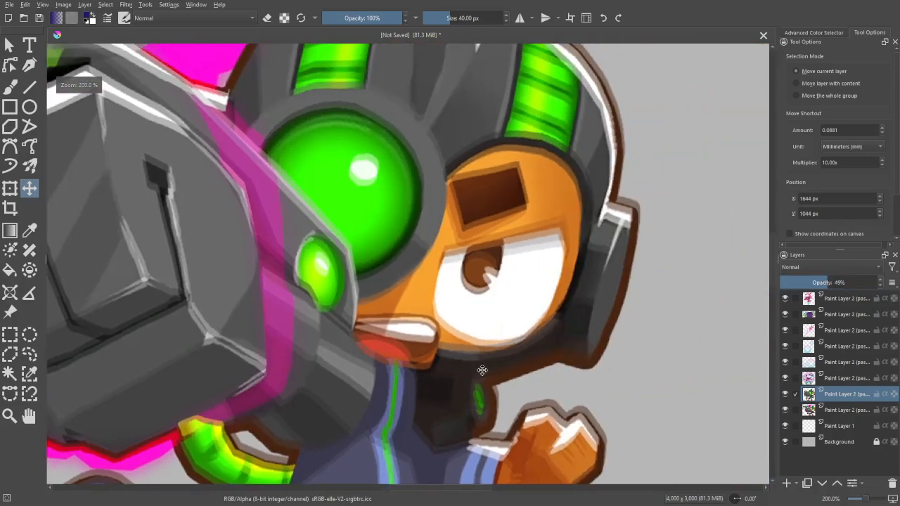
key("ctrl+plus")
key("ctrl+plus")
key("ctrl+plus")
left_click_drag(381, 327, 563, 303)
key("ctrl+minus")
key("ctrl+minus")
key("ctrl+minus")
left_click_drag(615, 363, 610, 369)
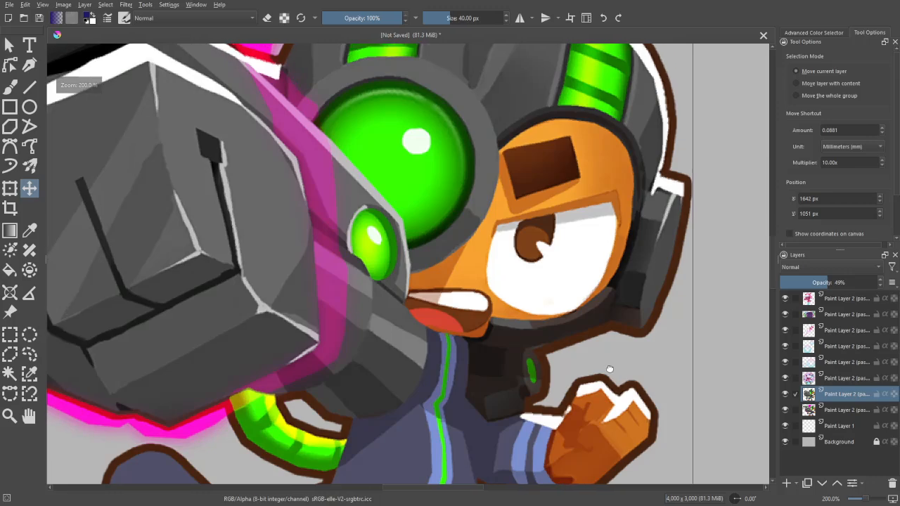
- Examine the overlay's alignment up close around the monkey's face, eye and raised hand
left_click_drag(595, 310, 615, 402)
left_click_drag(546, 269, 526, 283)
key("ctrl+plus")
key("ctrl+plus")
left_click_drag(584, 382, 490, 256)
key("ctrl+plus")
key("ctrl+plus")
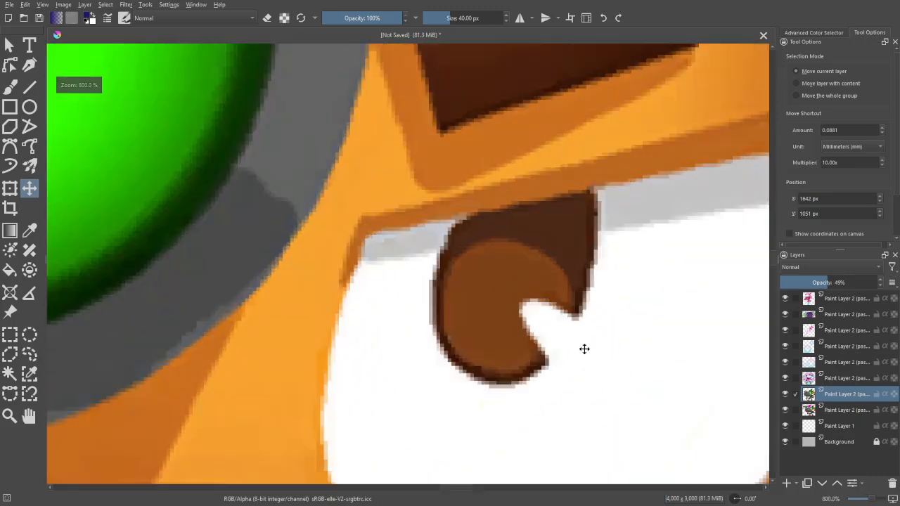
left_click_drag(584, 349, 602, 221)
key("ctrl+minus")
key("ctrl+minus")
key("ctrl+minus")
key("ctrl+minus")
key("ctrl+minus")
key("ctrl+plus")
key("ctrl+plus")
left_click_drag(627, 354, 566, 369)
key("ctrl+plus")
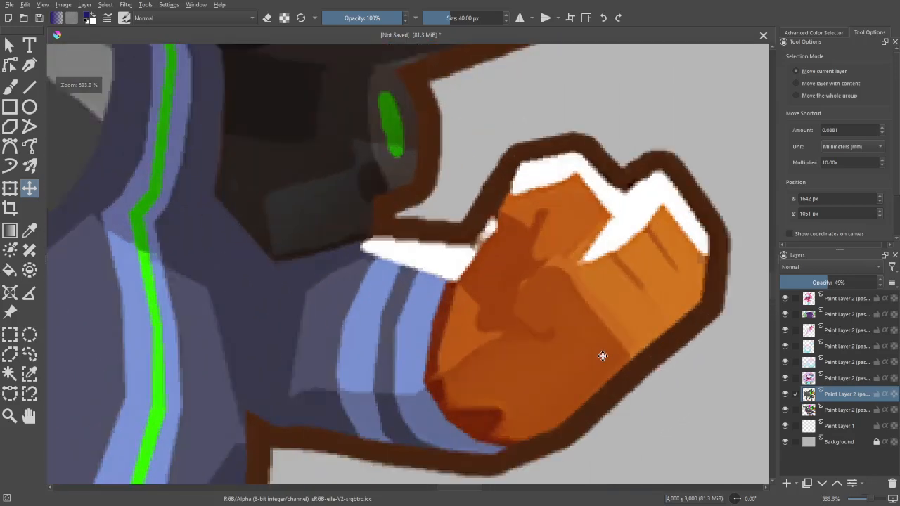
- Nudge the translucent monkey to X 1642, Y 1052 px using the raised hand as reference, and switch to the brush
key("ctrl+minus")
key("ctrl+minus")
key("ctrl+minus")
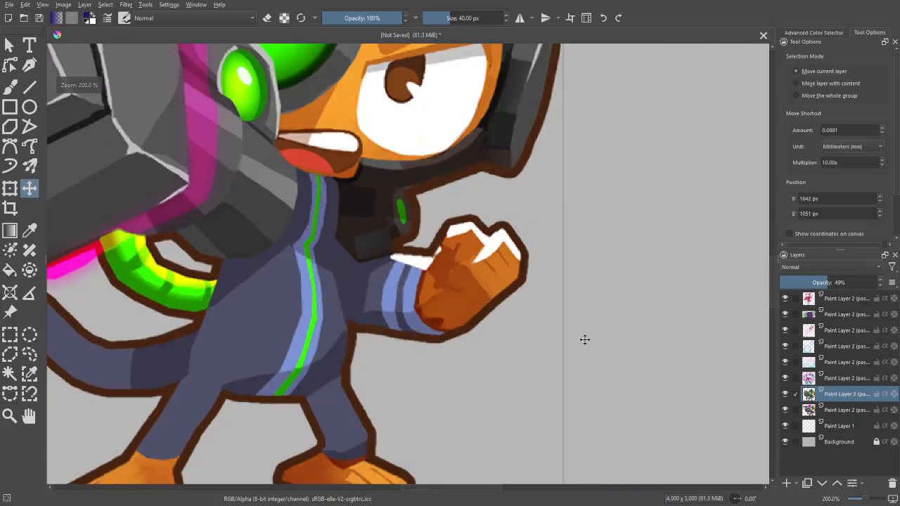
key("ctrl+plus")
key("ctrl+plus")
key("ctrl+plus")
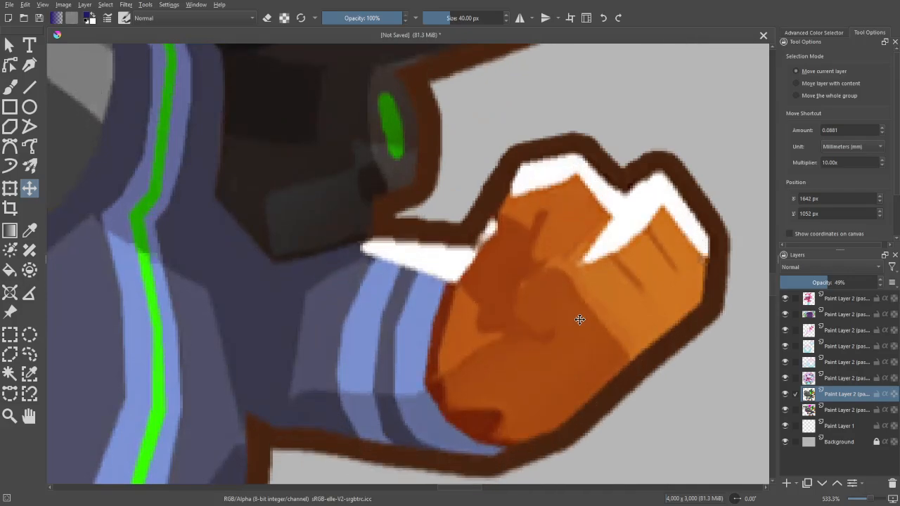
key("ctrl+minus")
key("ctrl+minus")
key("ctrl+minus")
key("ctrl+minus")
key("ctrl+minus")
key("b")
key("ctrl+minus")
key("ctrl+minus")
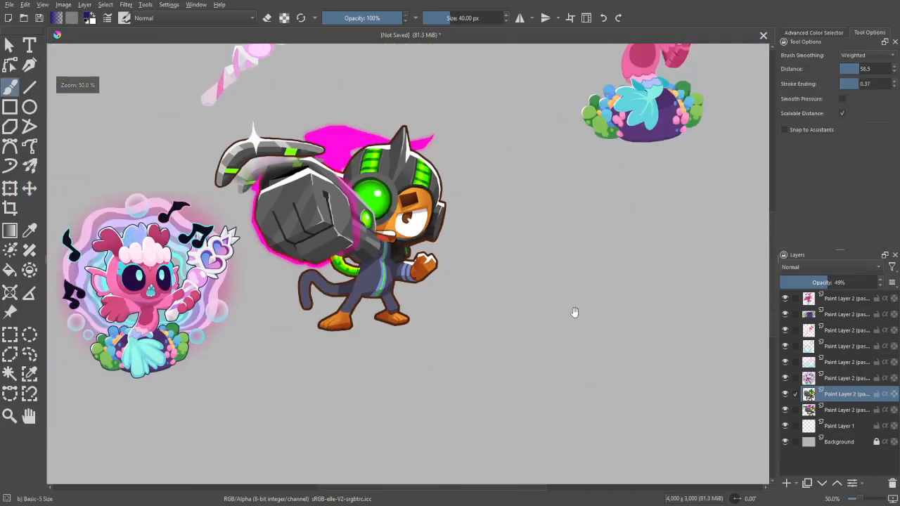
- Restore the overlaid monkey layer to 100% opacity
left_click_drag(575, 312, 687, 345)
key("ctrl+plus")
key("ctrl+plus")
left_click_drag(830, 281, 884, 283)
key("ctrl+minus")
- Compare the overlaid monkey with the portrait underneath across the whole figure by repeatedly hiding and showing the overlay
left_click(786, 396)
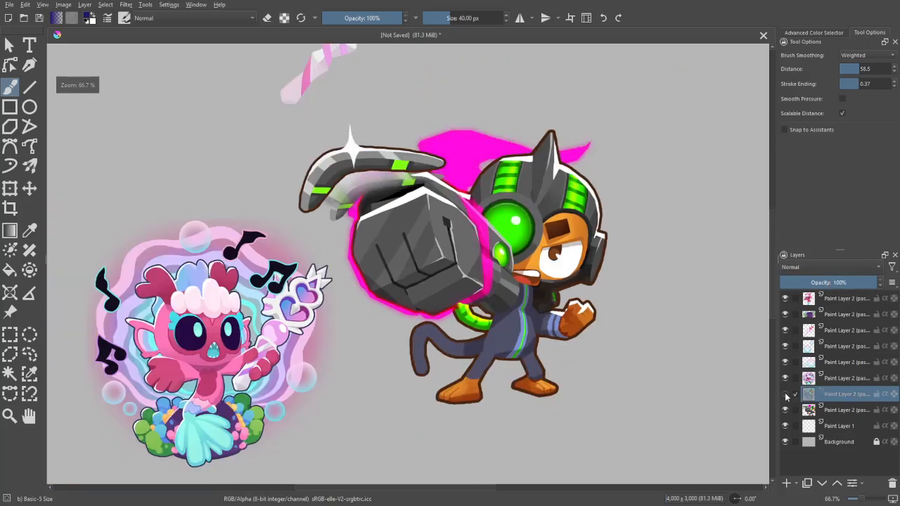
left_click(786, 396)
left_click(786, 395)
left_click(786, 395)
left_click(786, 395)
left_click(786, 395)
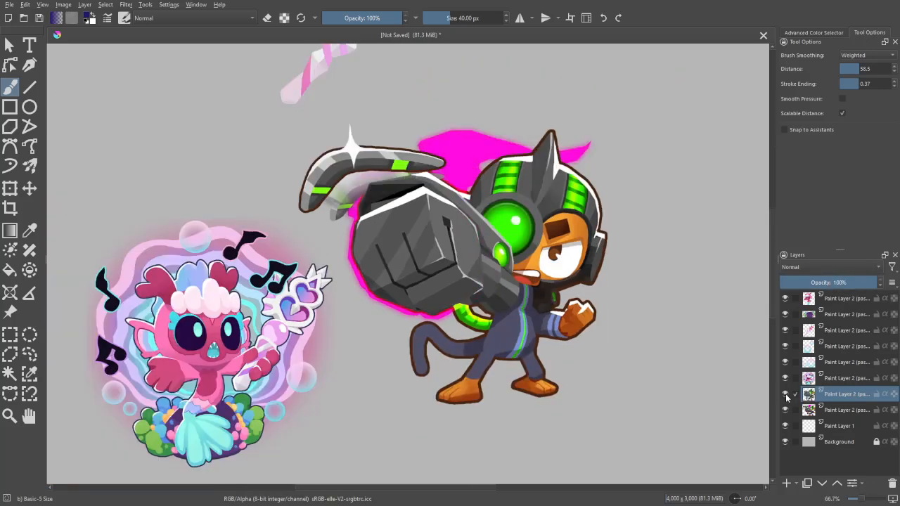
left_click(787, 395)
left_click(786, 395)
left_click(786, 395)
left_click(787, 395)
left_click(786, 395)
left_click(786, 395)
left_click(785, 394)
left_click(784, 393)
left_click(785, 394)
left_click(785, 393)
- Check the overlay's alignment up close around the monkey's suit and green tube by toggling the two monkey layers' visibility
scroll(720, 433, "up", 1)
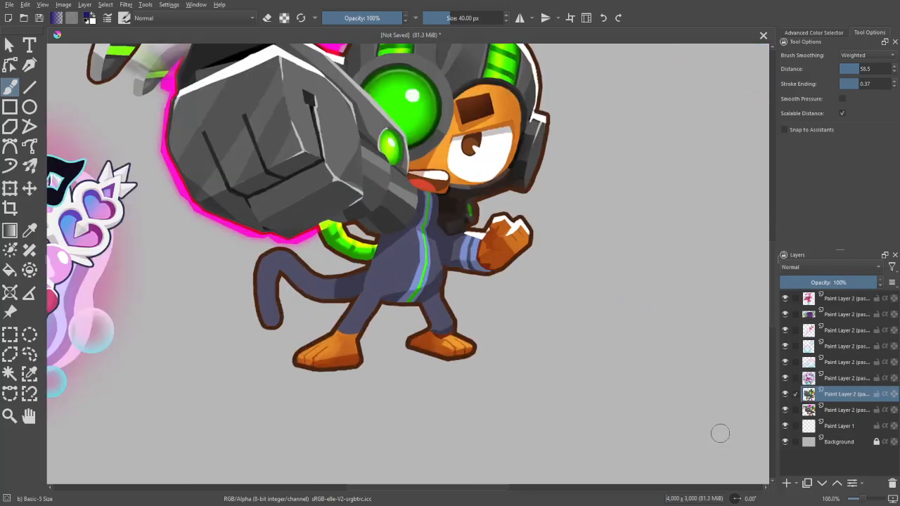
scroll(711, 394, "up", 5)
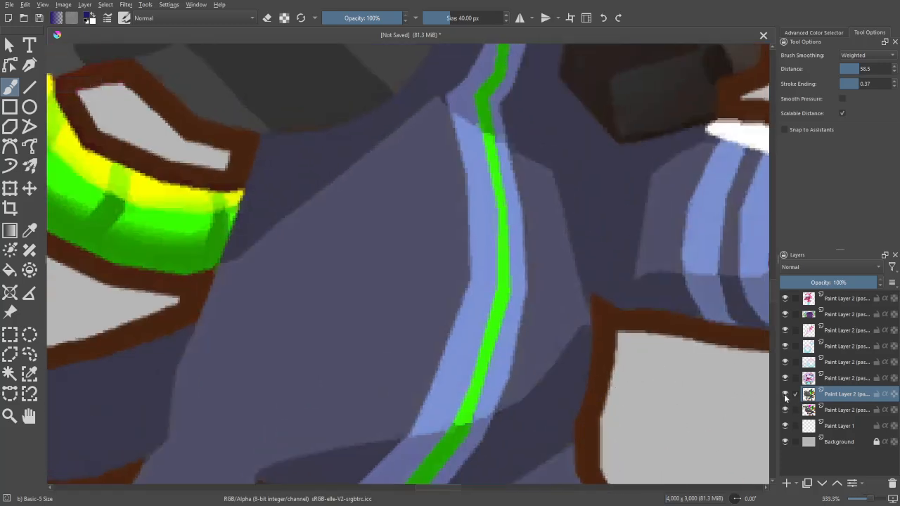
left_click(784, 396)
left_click(784, 395)
left_click(785, 397)
left_click(784, 397)
left_click(785, 397)
left_click(785, 398)
left_click(785, 397)
left_click(785, 398)
left_click(785, 397)
left_click(785, 397)
left_click(785, 398)
left_click(784, 398)
left_click(785, 398)
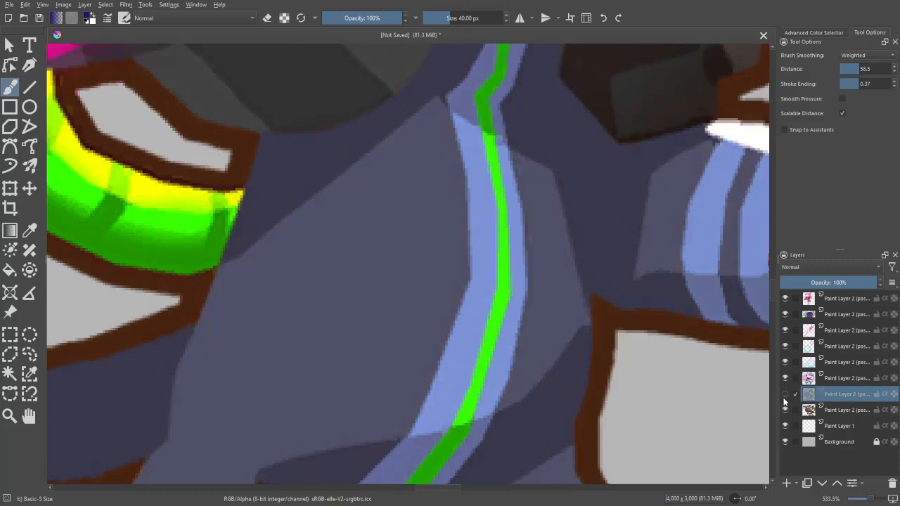
left_click(785, 399)
left_click(785, 401)
left_click(784, 400)
left_click(784, 402)
left_click(784, 404)
left_click(785, 403)
left_click(784, 402)
left_click(785, 402)
left_click(785, 402)
left_click(785, 403)
left_click(785, 402)
left_click(785, 402)
left_click(785, 402)
left_click(785, 402)
left_click(784, 402)
left_click(785, 402)
left_click(785, 402)
left_click(785, 402)
left_click(785, 406)
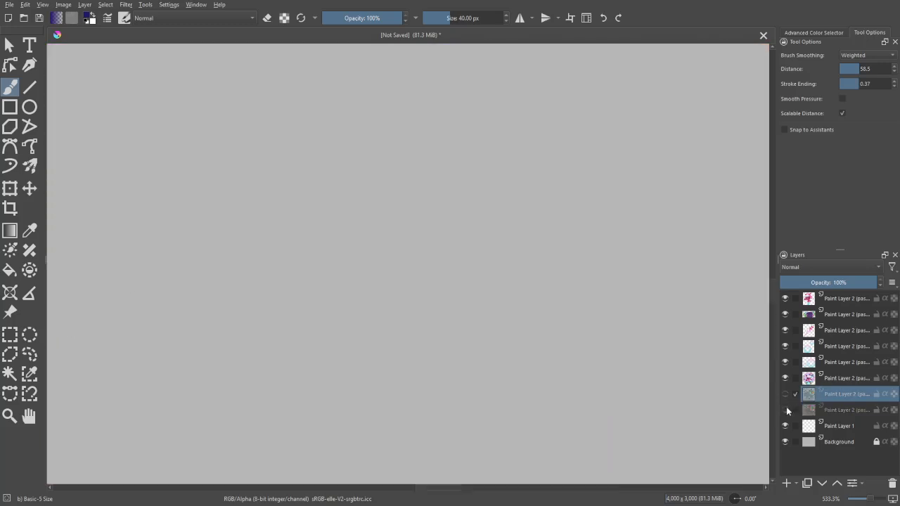
left_click(786, 406)
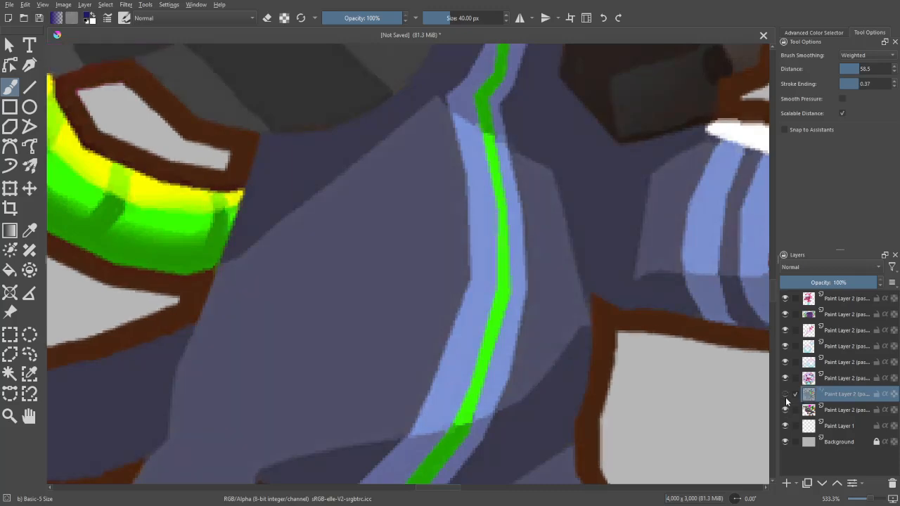
left_click(786, 398)
left_click(786, 398)
left_click(786, 398)
left_click(786, 398)
left_click(786, 398)
left_click(786, 398)
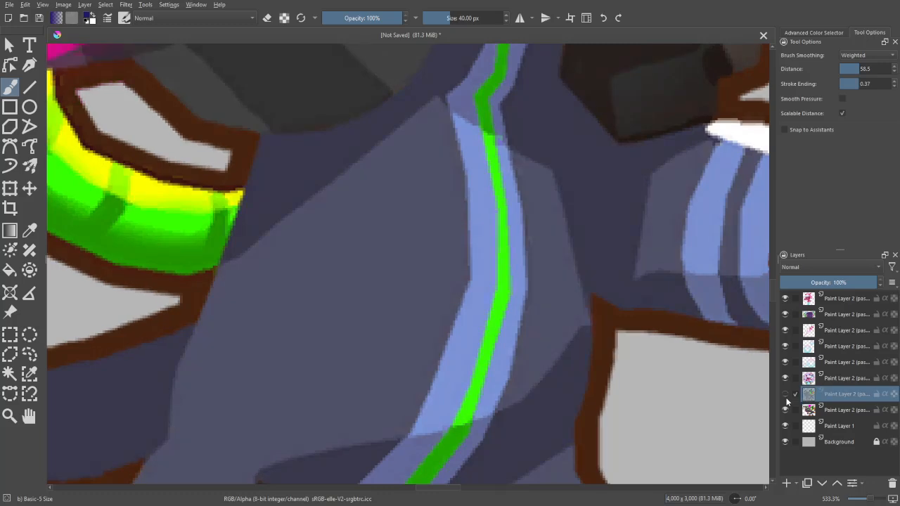
left_click(786, 398)
left_click(786, 398)
left_click(786, 398)
left_click(786, 398)
left_click(786, 398)
left_click(786, 398)
- Recheck the overlay against the portrait at wider views of the body, leaving the overlay shown
key("minus")
left_click(787, 397)
left_click(786, 395)
left_click(786, 395)
left_click(786, 395)
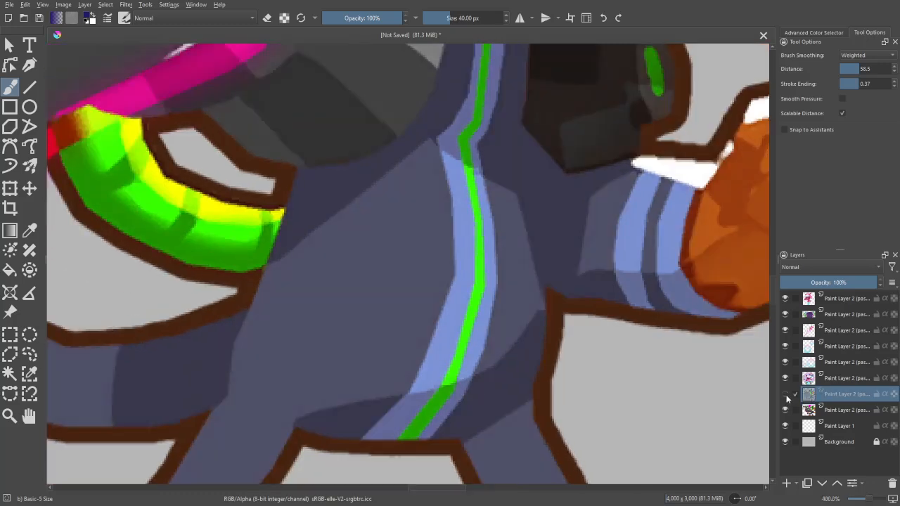
left_click(787, 395)
left_click(786, 395)
left_click(786, 396)
left_click(786, 395)
left_click(786, 396)
left_click(786, 396)
left_click(786, 396)
left_click(787, 396)
key("minus")
key("minus")
key("minus")
key("minus")
left_click_drag(733, 401, 793, 480)
key("minus")
left_click(786, 395)
- Move the boomerang portrait layer above the plain monkey layer and set its opacity to 32%
left_click(828, 407)
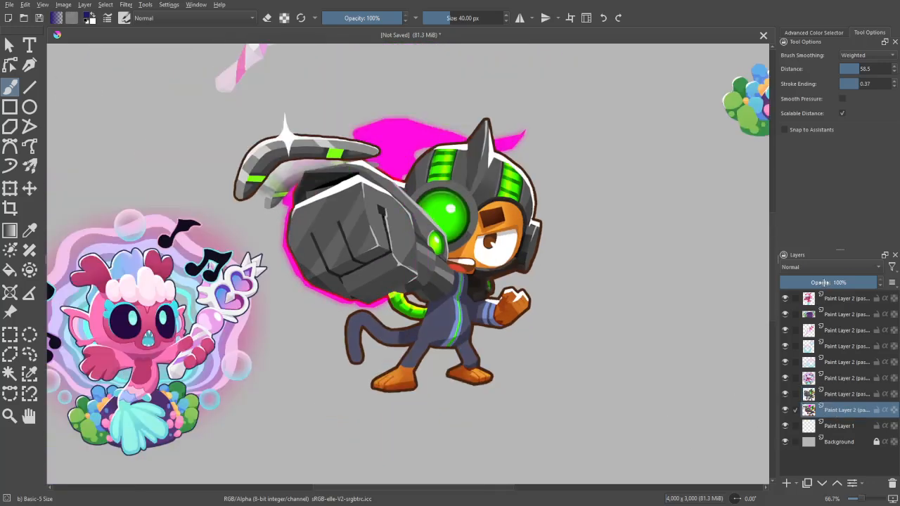
left_click_drag(821, 282, 814, 282)
left_click_drag(827, 414, 829, 391)
left_click_drag(822, 282, 811, 282)
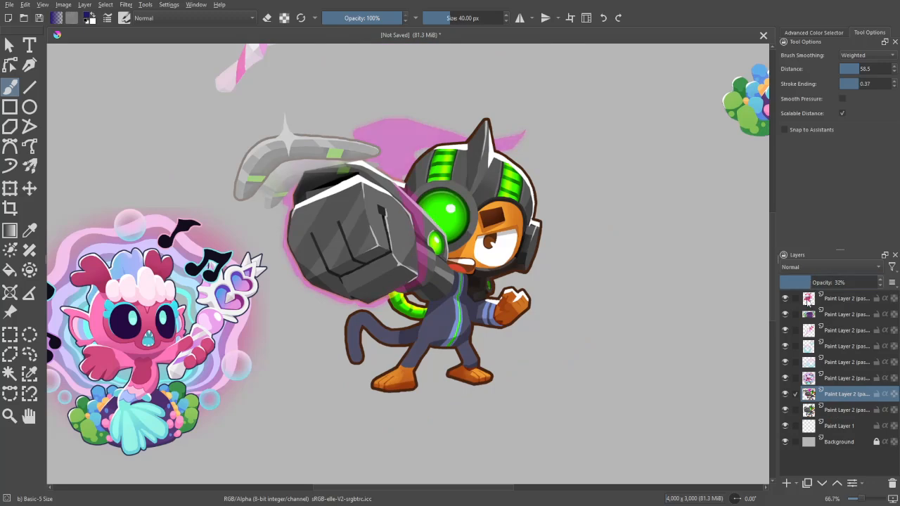
- Examine the monkey under the faded boomerang portrait alongside the surrounding mermaid parts
left_click_drag(632, 331, 656, 380)
key("ctrl+minus")
key("ctrl+minus")
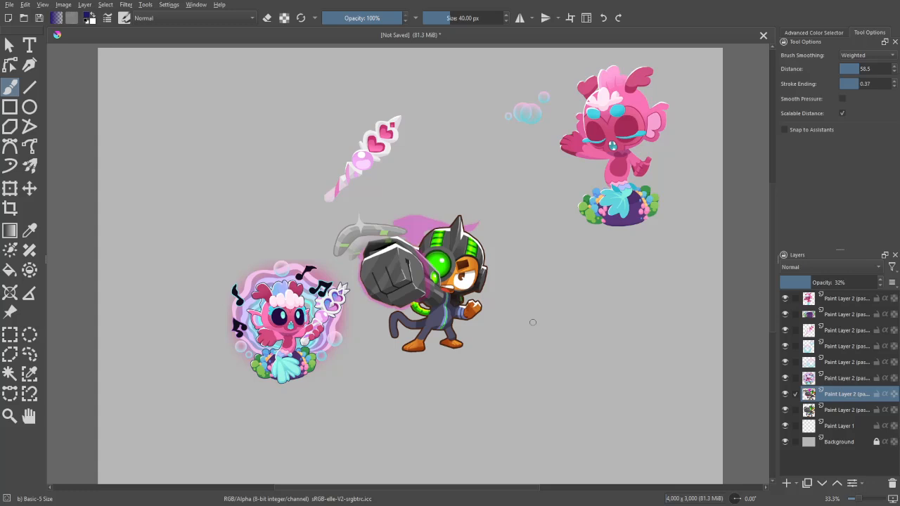
left_click_drag(640, 378, 663, 328)
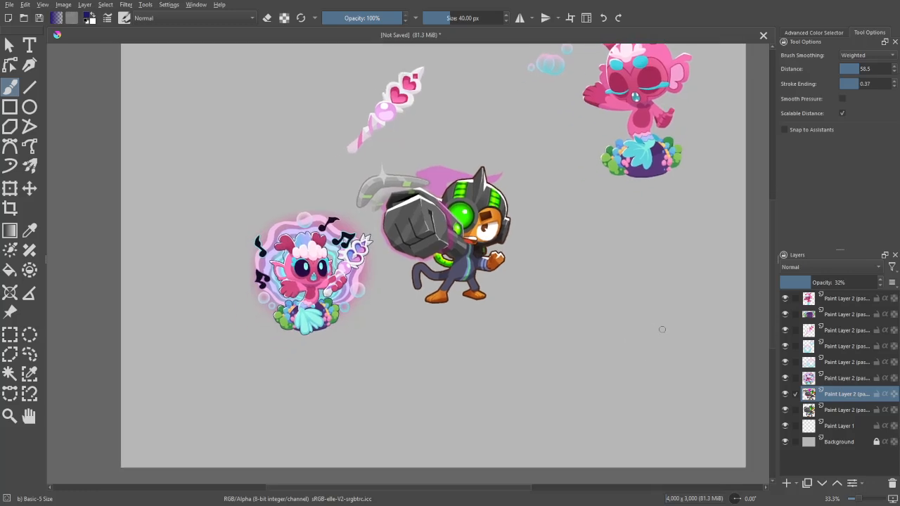
key("ctrl+plus")
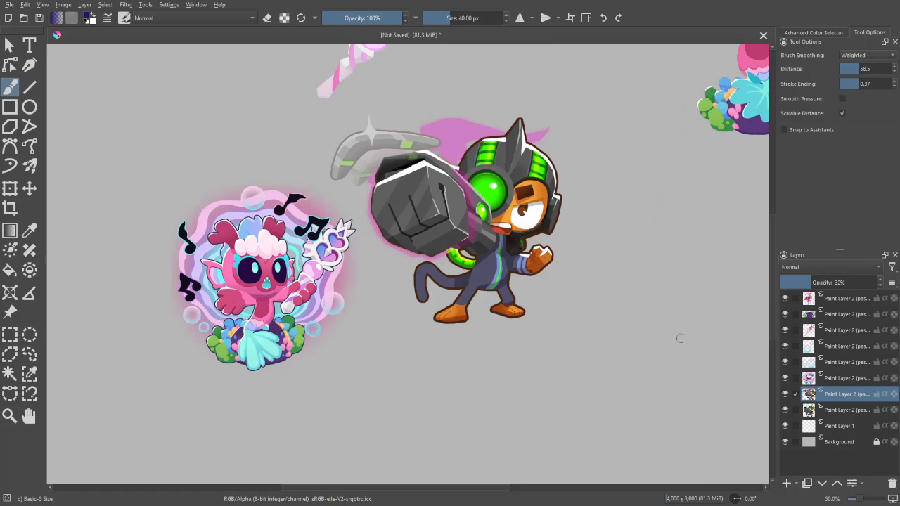
left_click_drag(680, 373, 648, 372)
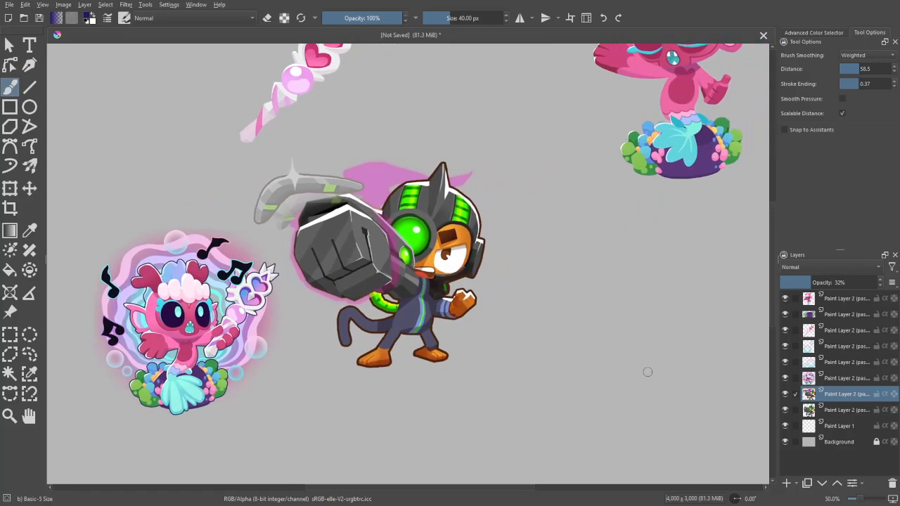
key("ctrl+plus")
key("ctrl+plus")
key("ctrl+minus")
key("ctrl+minus")
key("ctrl+plus")
key("ctrl+plus")
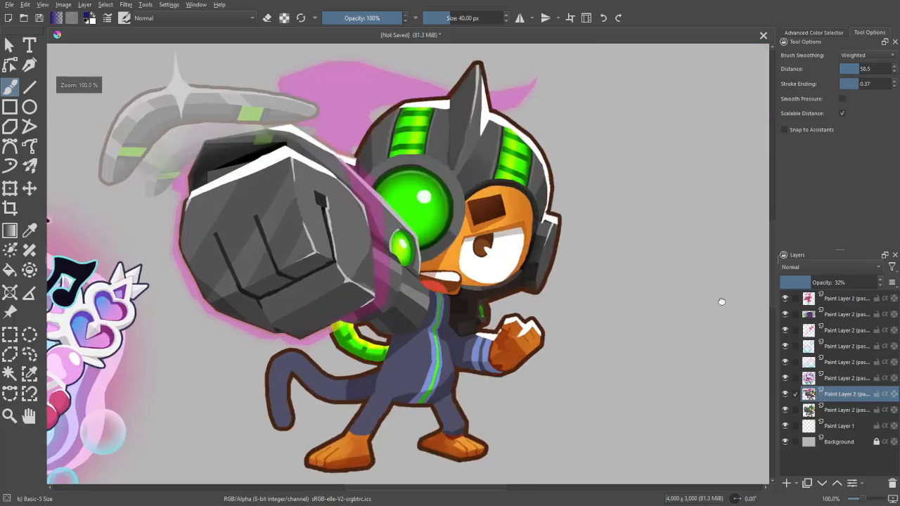
- On the plain monkey layer, select the helmet's grey tones with the Similar Color Selection tool, including the shaded panels and horn
left_click_drag(721, 302, 752, 374)
left_click(837, 411)
key("ctrl+plus")
key("w")
left_click_drag(633, 213, 570, 237)
key("ctrl+plus")
left_click(497, 207)
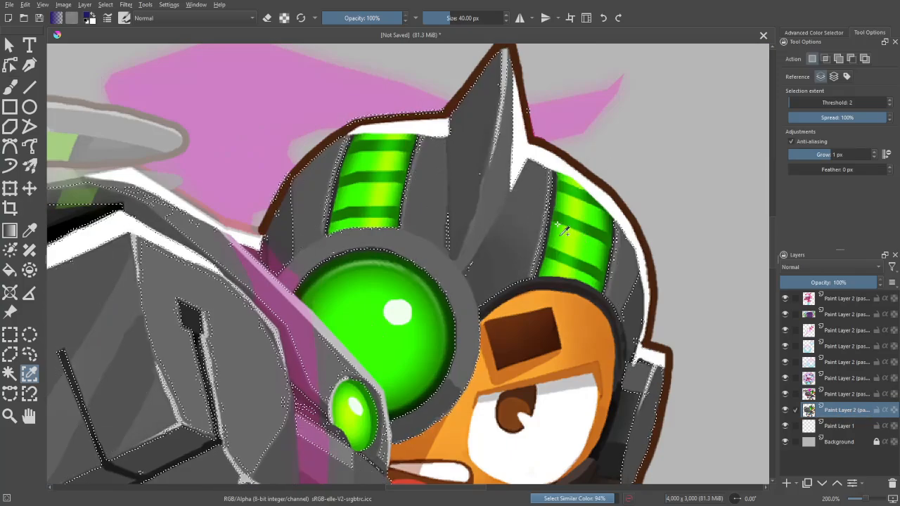
left_click(502, 142)
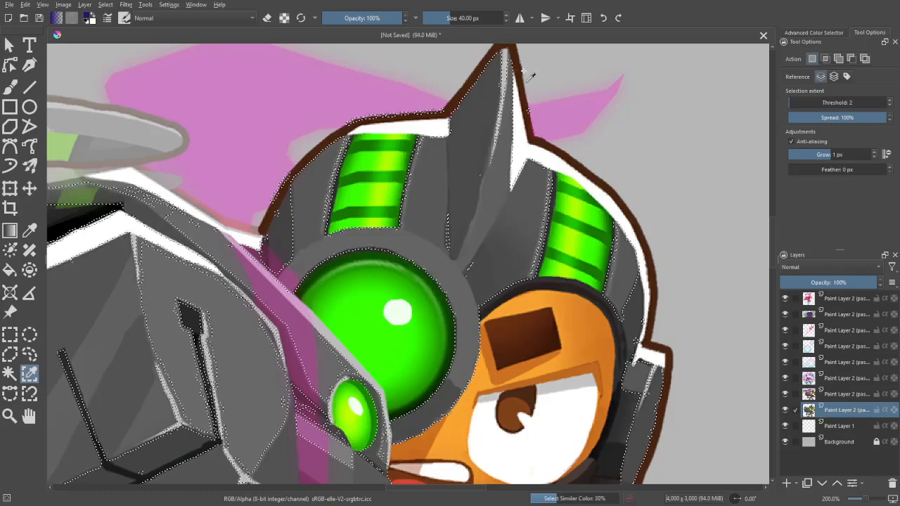
left_click_drag(510, 81, 522, 143)
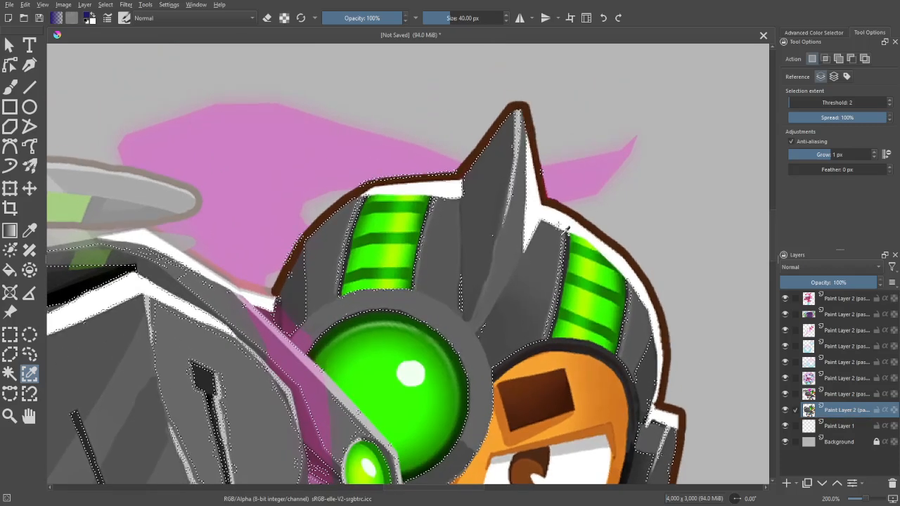
left_click(562, 227)
left_click_drag(523, 228, 520, 204)
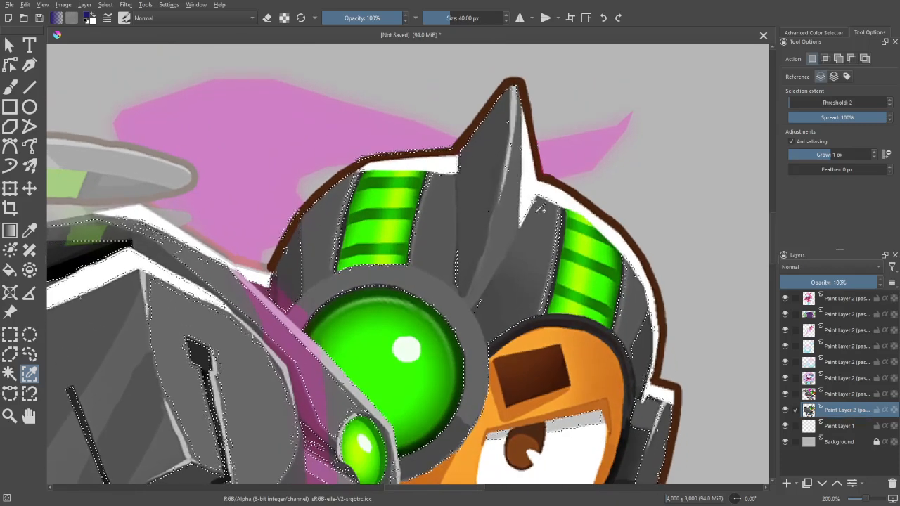
left_click(535, 184)
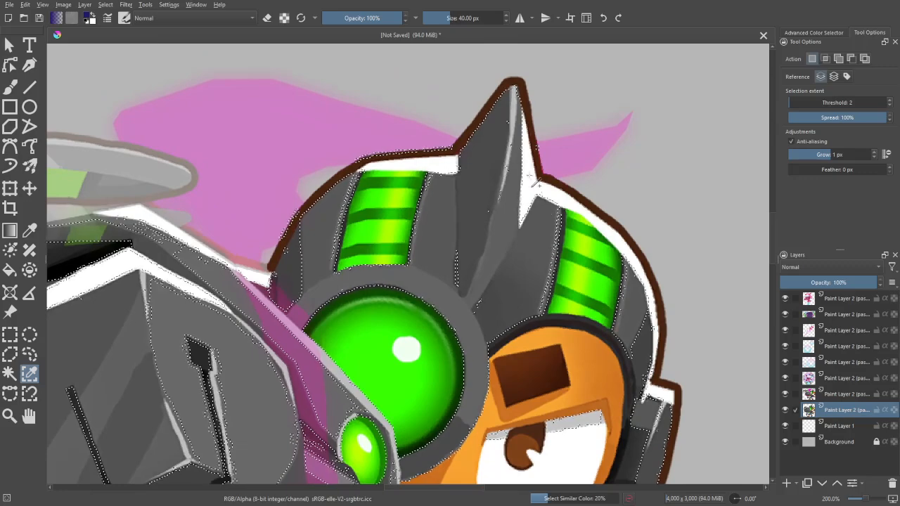
- Set the similar-colour selection threshold to 6 and extend the selection over the helmet's remaining shades
double_click(891, 102)
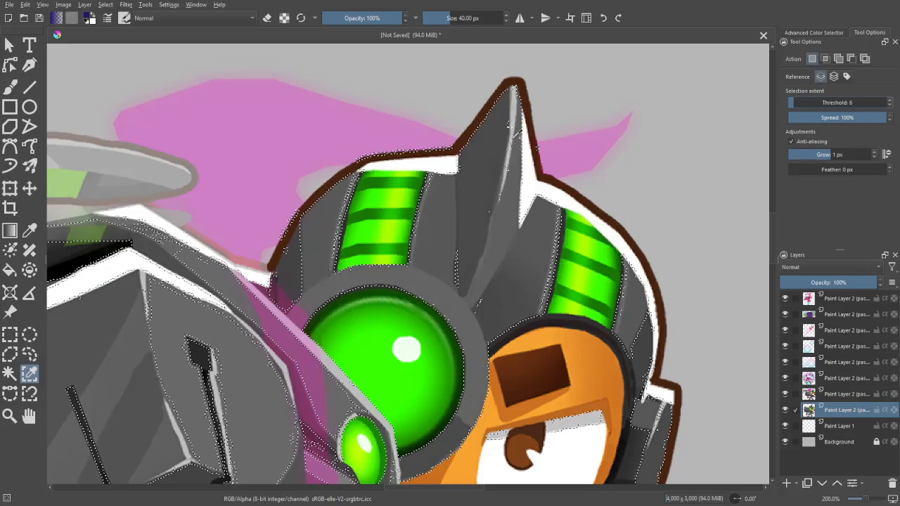
left_click(538, 175)
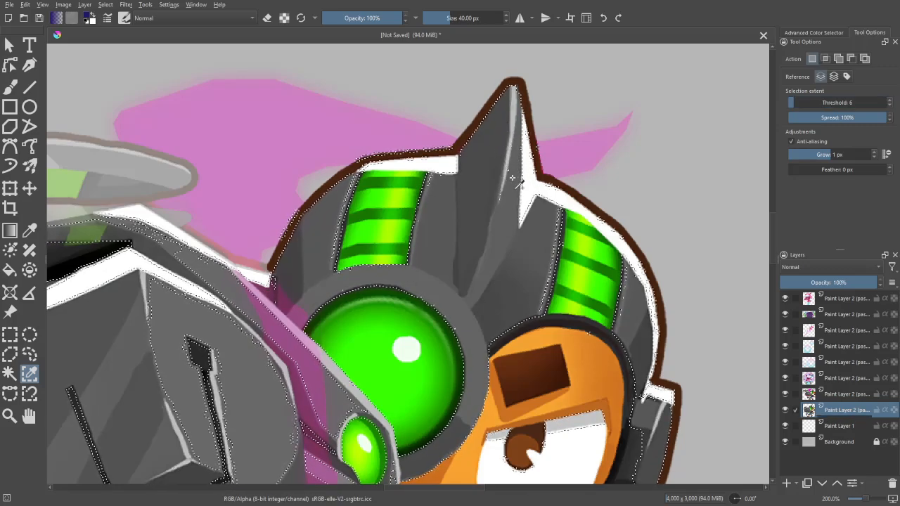
left_click(579, 208)
left_click_drag(558, 146, 539, 148)
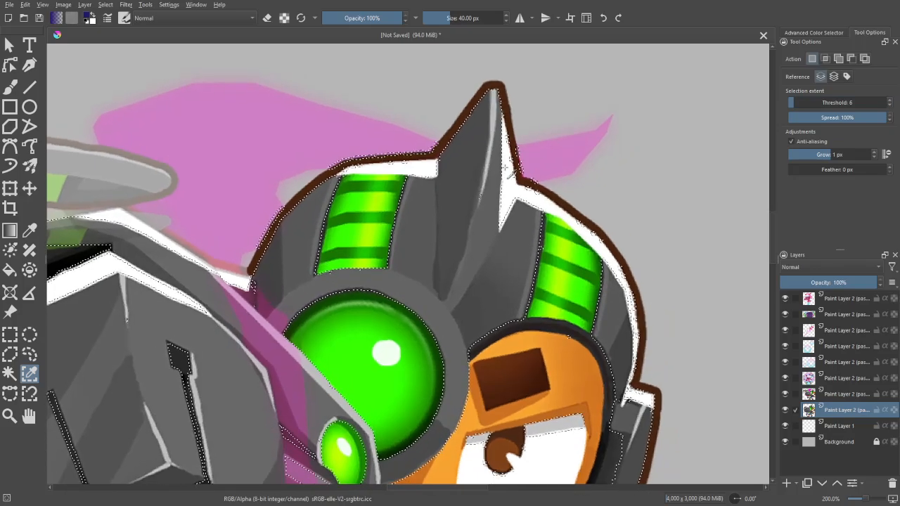
left_click_drag(496, 223, 509, 165)
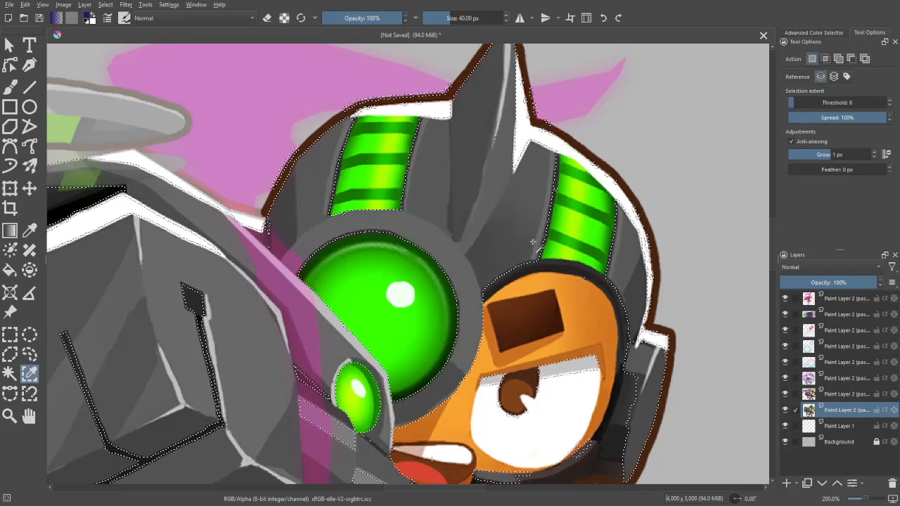
- Extend the similar-colour selection to the dark areas of the earpiece, neck armour and mechanical arm
left_click_drag(569, 266, 489, 153)
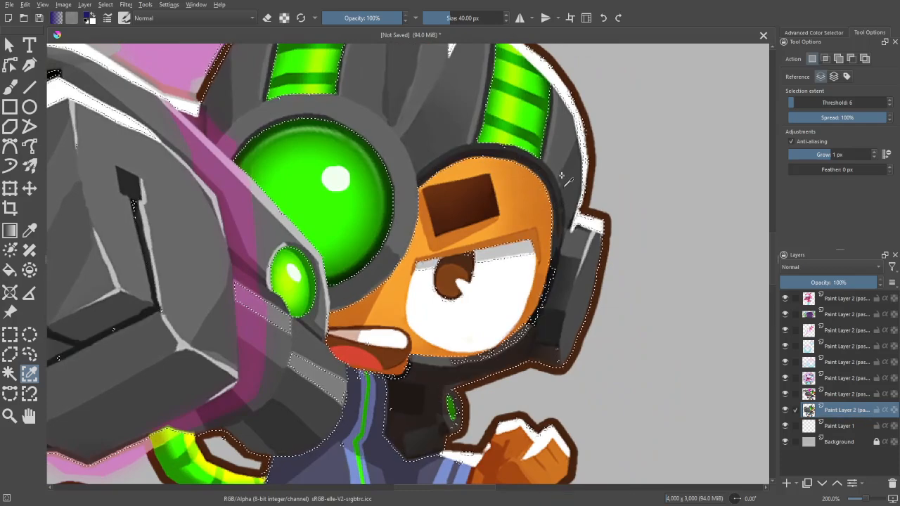
left_click_drag(561, 232, 561, 183)
left_click_drag(532, 239, 576, 213)
left_click(564, 247, "shift")
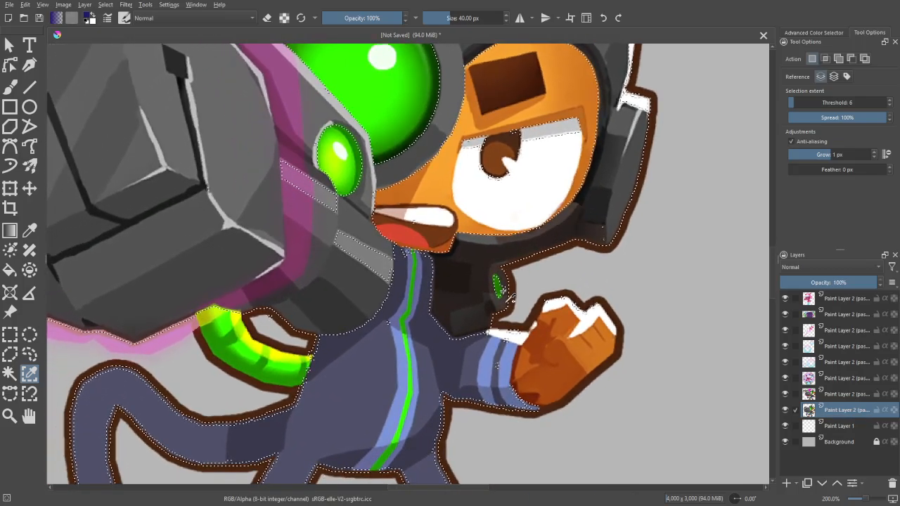
left_click(503, 290, "shift")
left_click_drag(555, 275, 562, 238)
left_click_drag(497, 205, 566, 234)
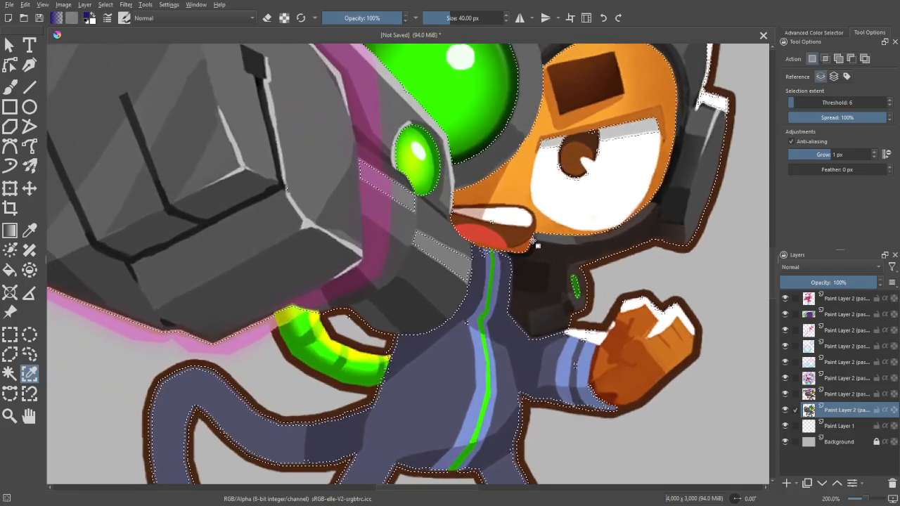
left_click(453, 257, "shift")
left_click_drag(448, 147, 519, 226)
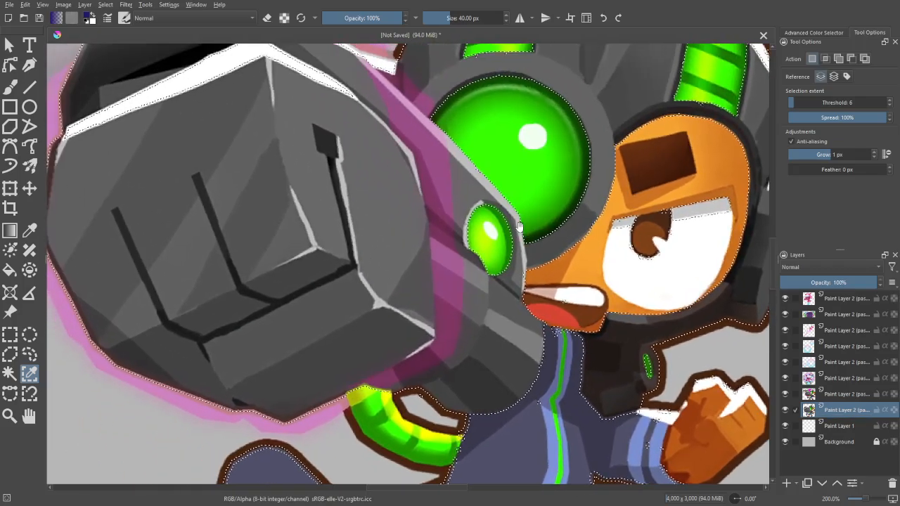
- Cut the selected armour areas from the monkey layer and paste them onto their own layer
scroll(519, 227, "down", 1)
scroll(531, 247, "down", 1)
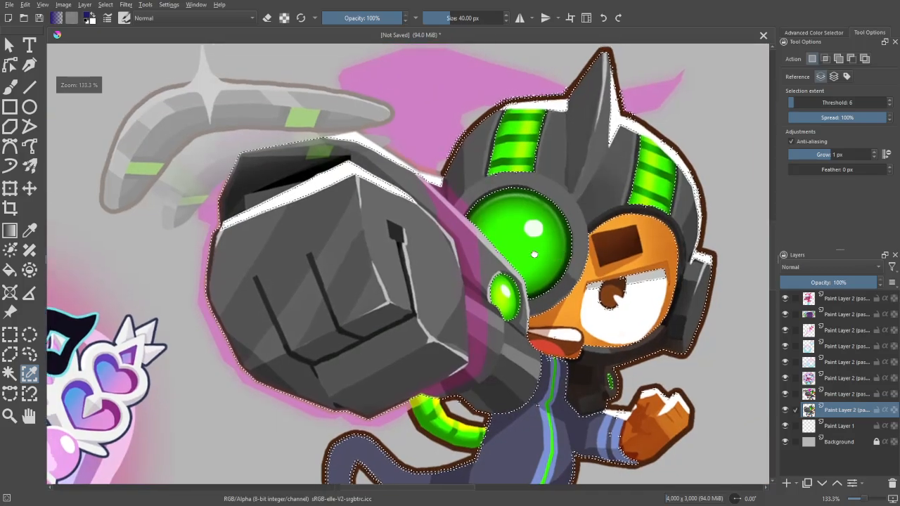
left_click_drag(633, 217, 524, 283)
left_click_drag(501, 318, 520, 237)
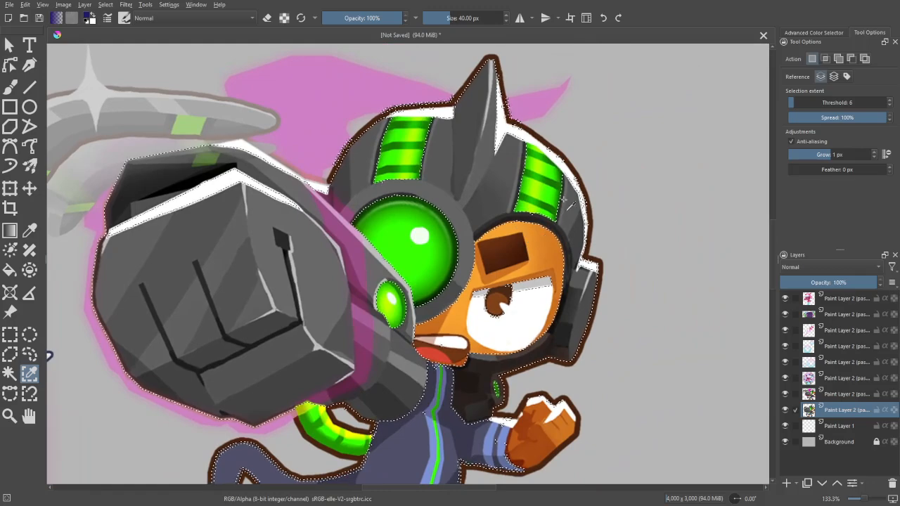
scroll(592, 164, "down", 2)
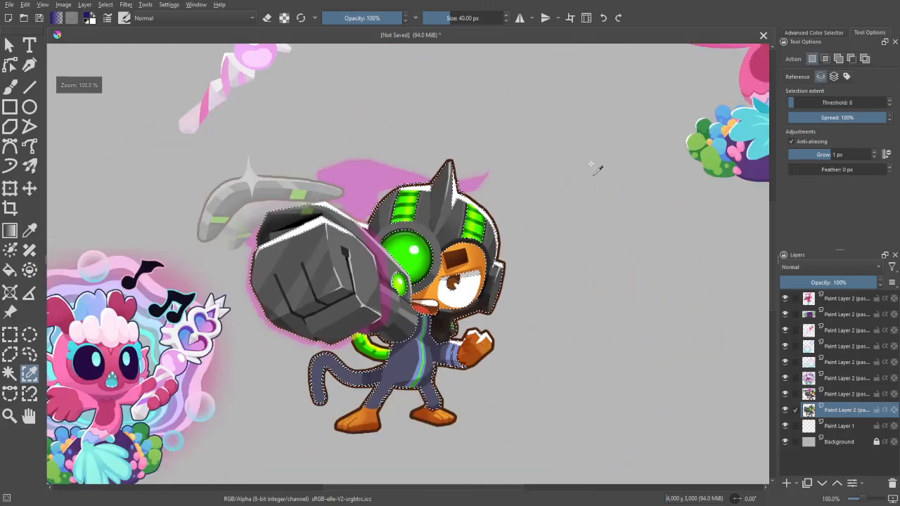
key("ctrl+x")
key("ctrl+v")
scroll(591, 164, "down", 1)
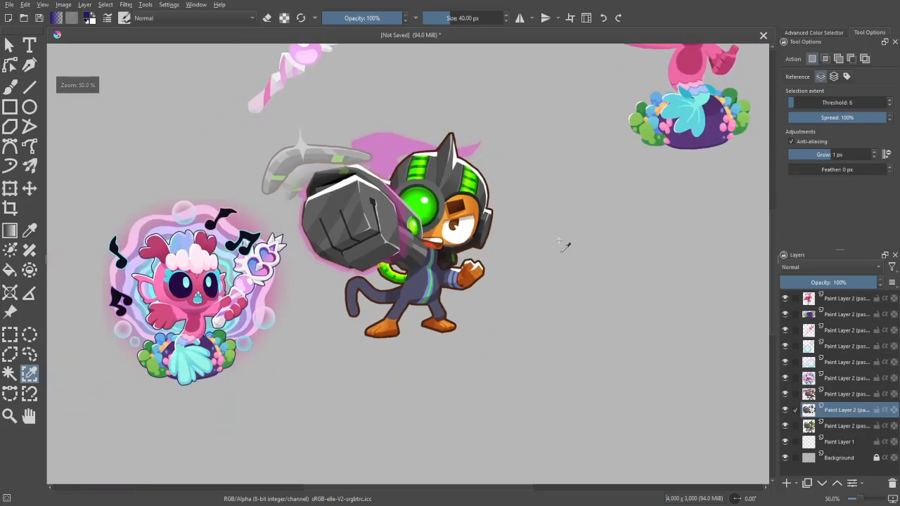
left_click(126, 4)
mouse_move(183, 103)
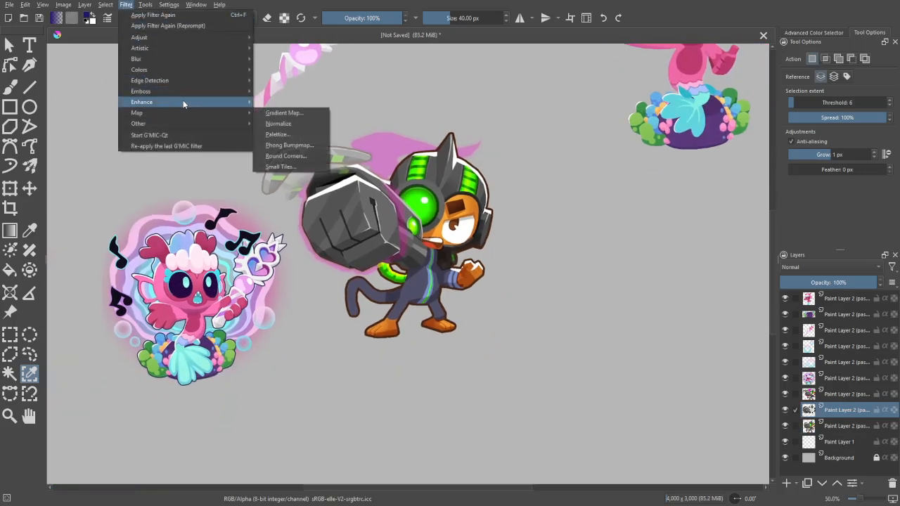
left_click(299, 112)
left_click_drag(824, 185, 745, 156)
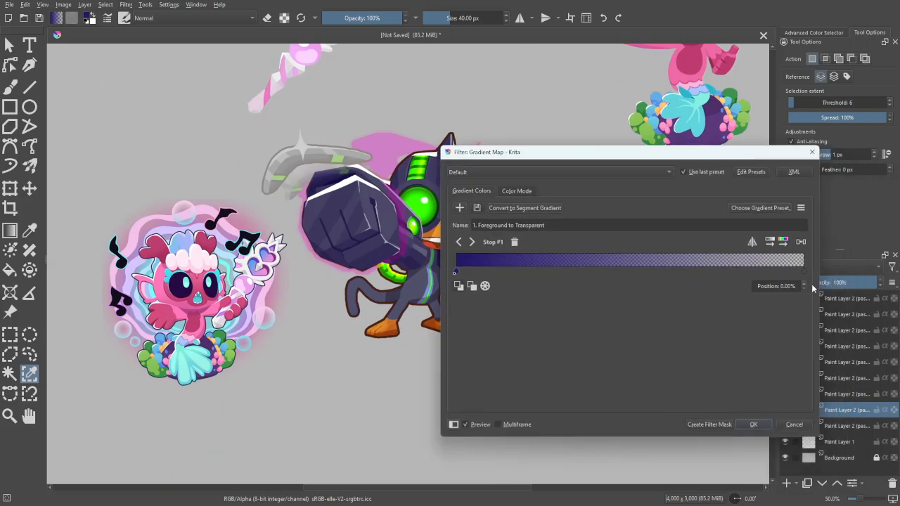
left_click(794, 425)
- Start a Gradient Map filter on the armour layer and set its end stop to near-white #eeefee sampled from the mermaid's staff
left_click_drag(657, 213, 586, 376)
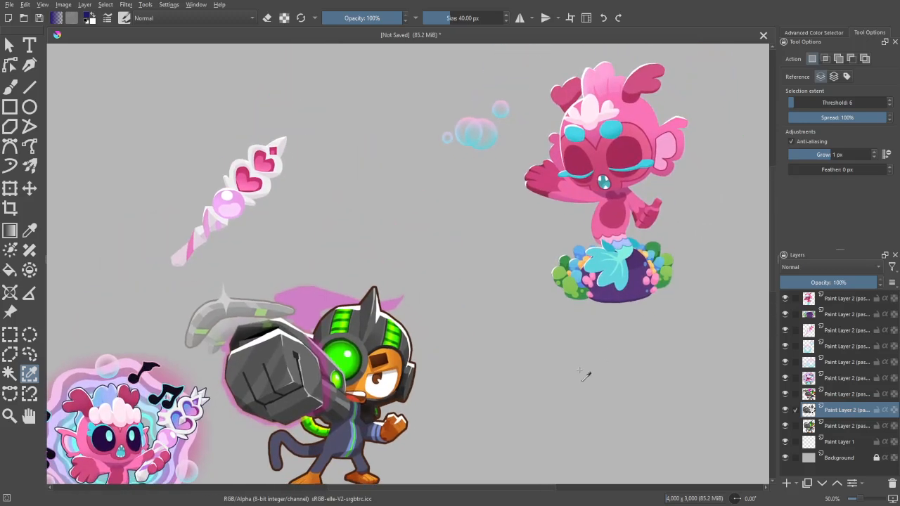
left_click(125, 5)
mouse_move(164, 112)
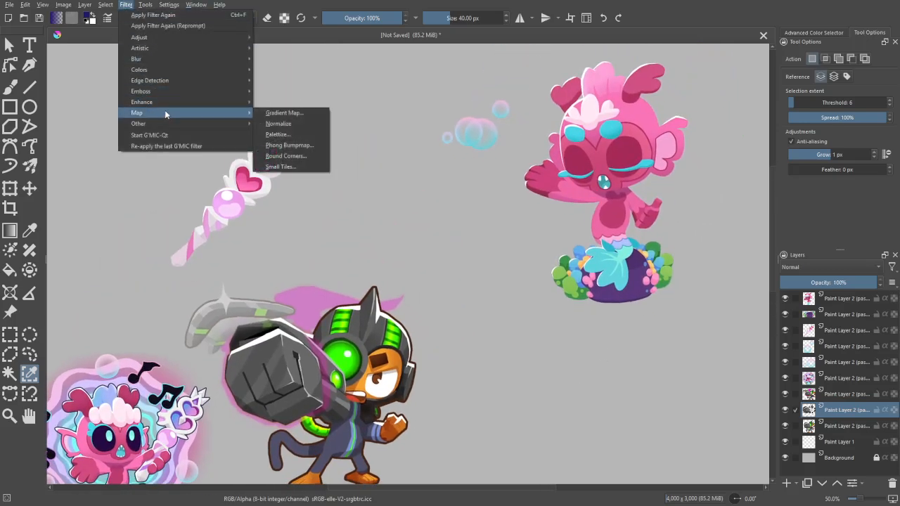
left_click(292, 113)
double_click(804, 268)
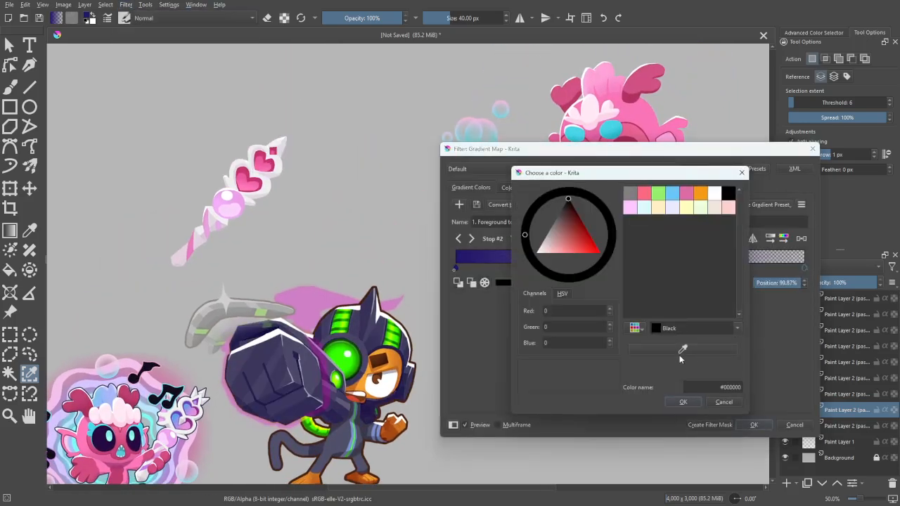
left_click(249, 150)
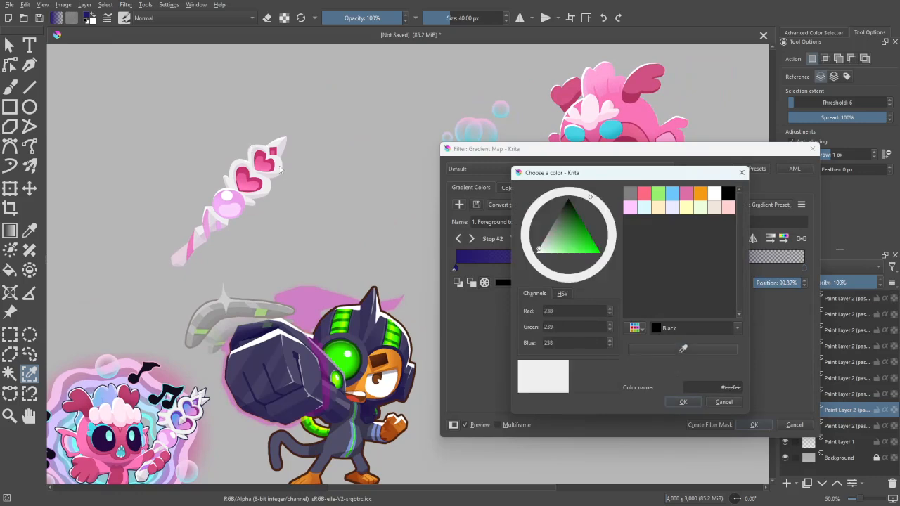
left_click(684, 402)
- Recolour the gradient's start stop from the staff's shading and adjust it to pale mauve #cbbdcb
double_click(457, 269)
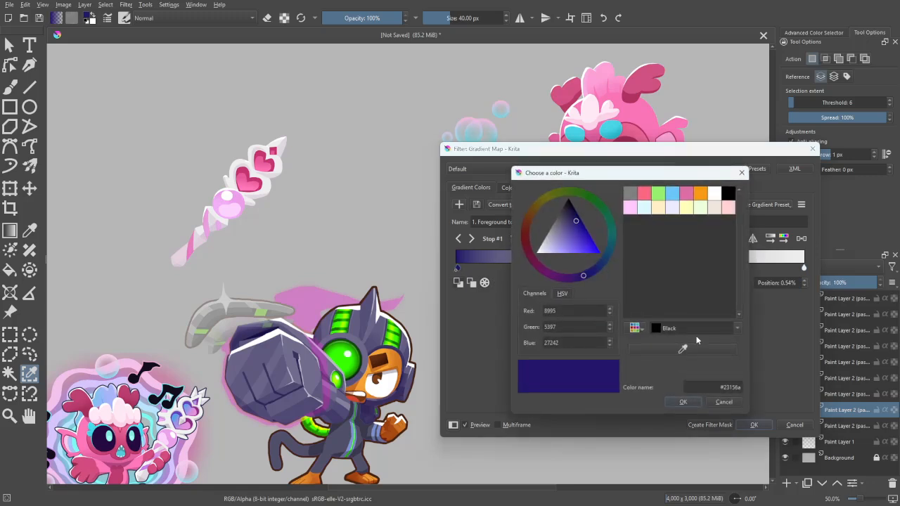
left_click(251, 198)
left_click(548, 242)
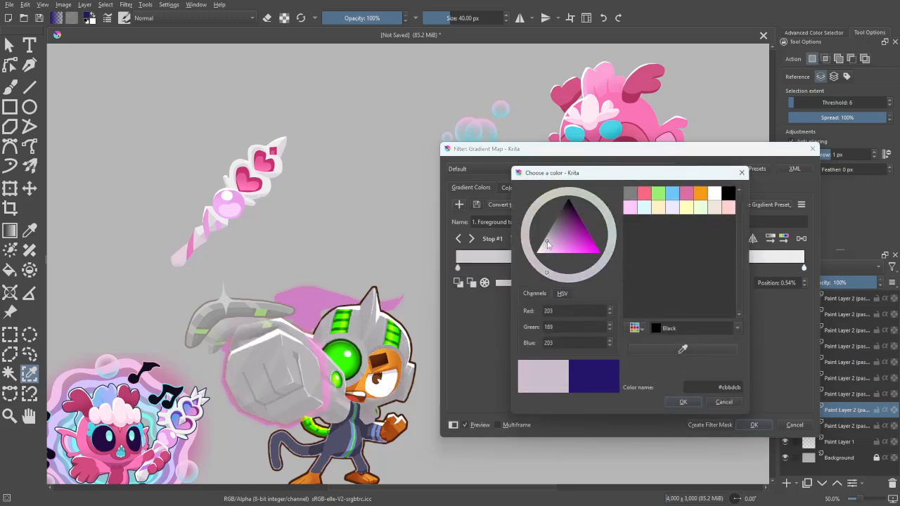
left_click(683, 403)
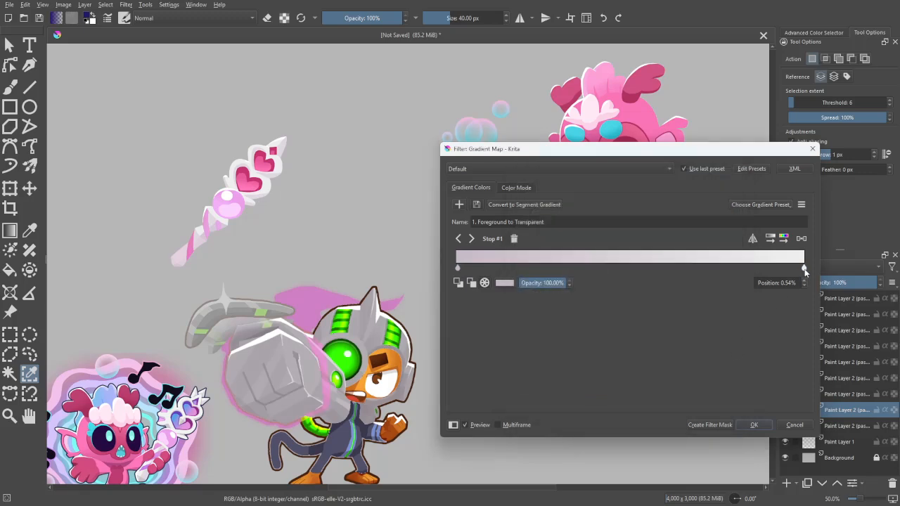
- Bring the two gradient stops closer together, with the light stop at about 36%, and recolour the light stop pure white
left_click_drag(806, 272, 559, 284)
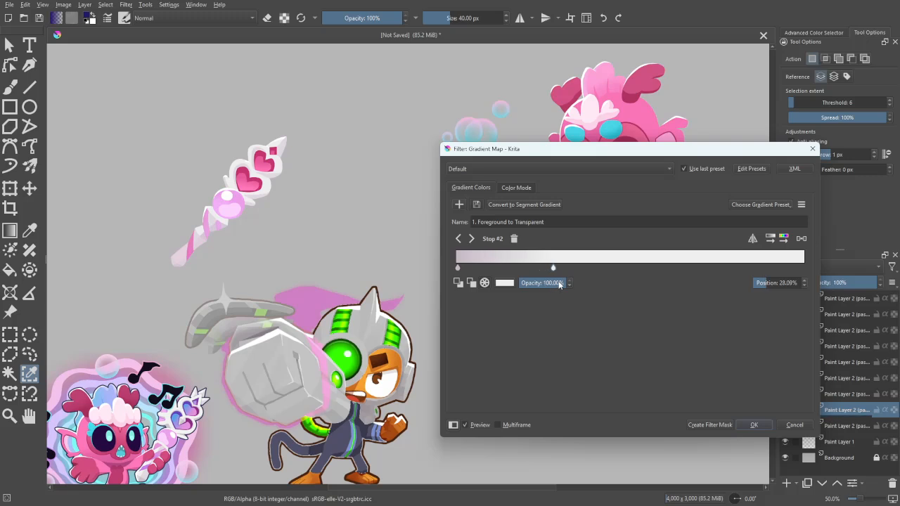
left_click_drag(458, 268, 534, 270)
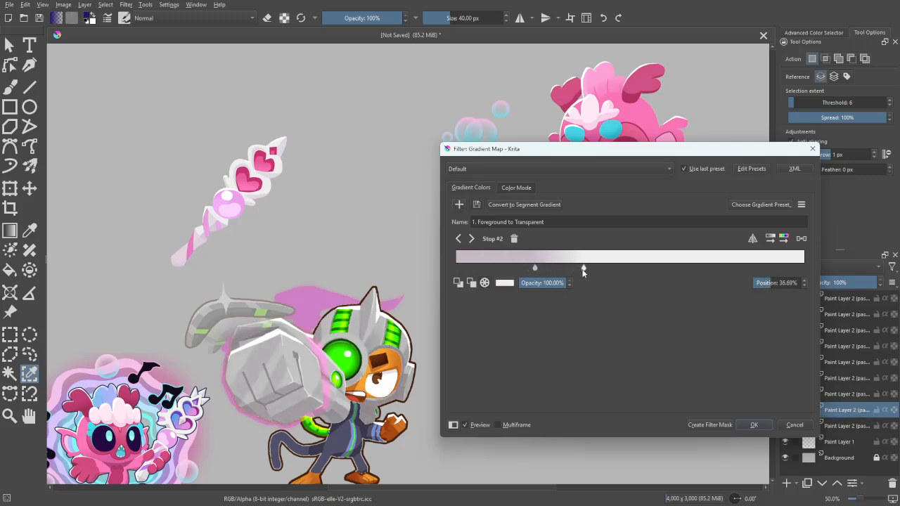
double_click(580, 269)
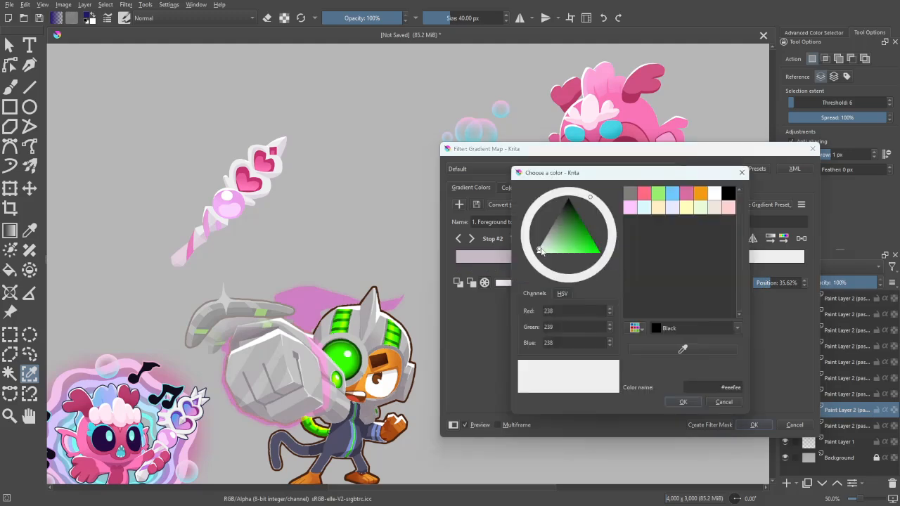
left_click(683, 403)
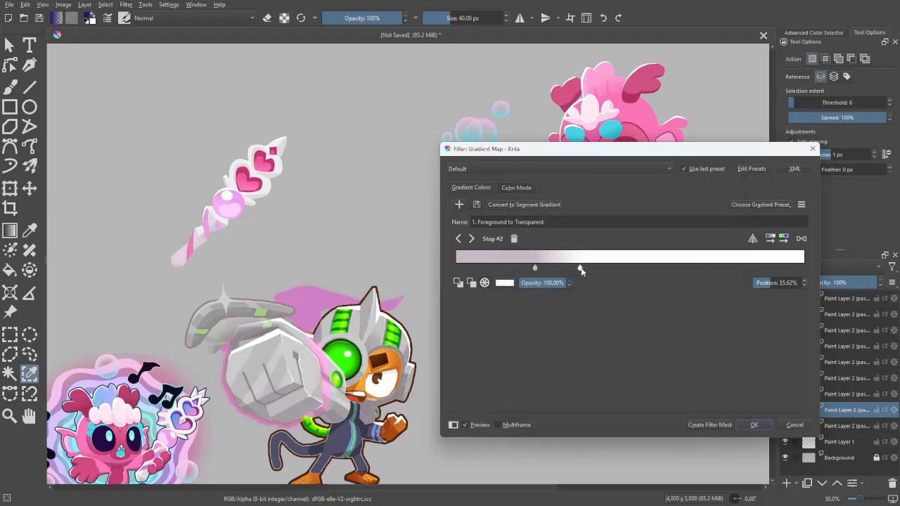
- Set the gradient stops to about 10% and 28%, recolouring the darker stop pale pink #ead8ea
left_click_drag(596, 269, 497, 270)
left_click_drag(575, 269, 581, 269)
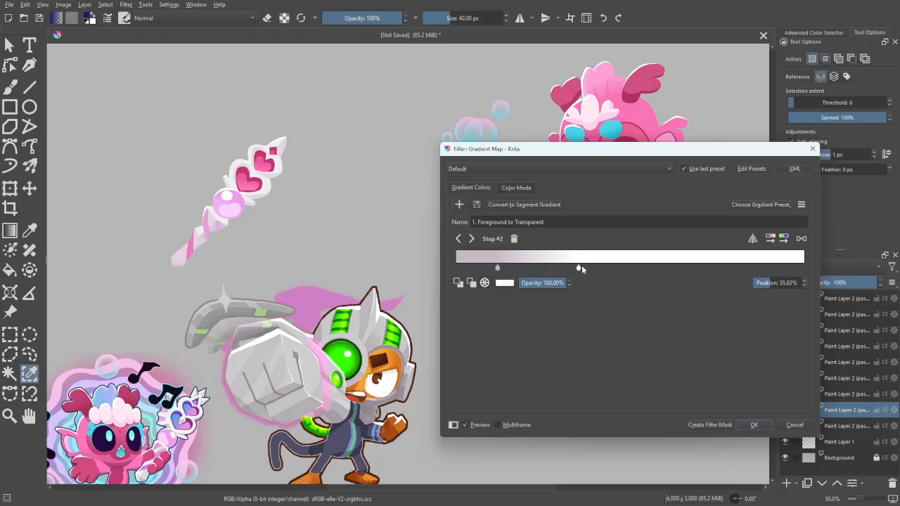
left_click(496, 269)
double_click(492, 269)
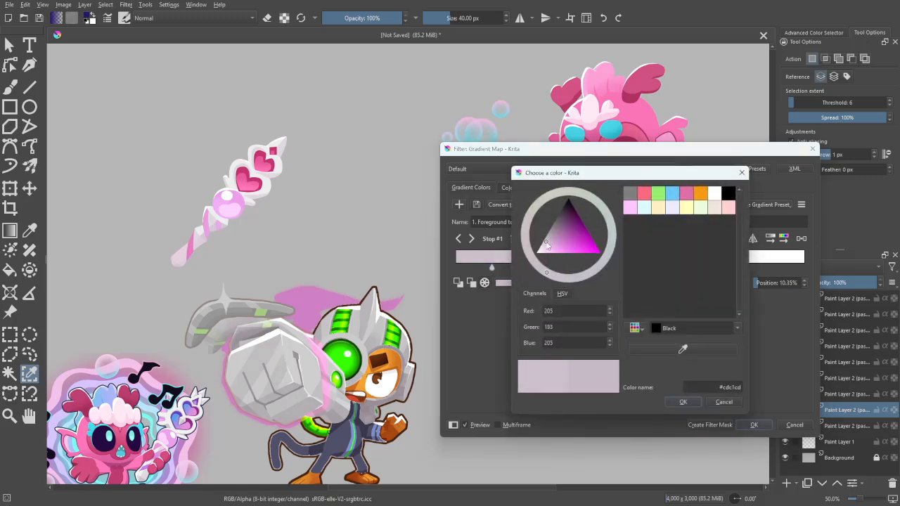
left_click_drag(548, 245, 545, 252)
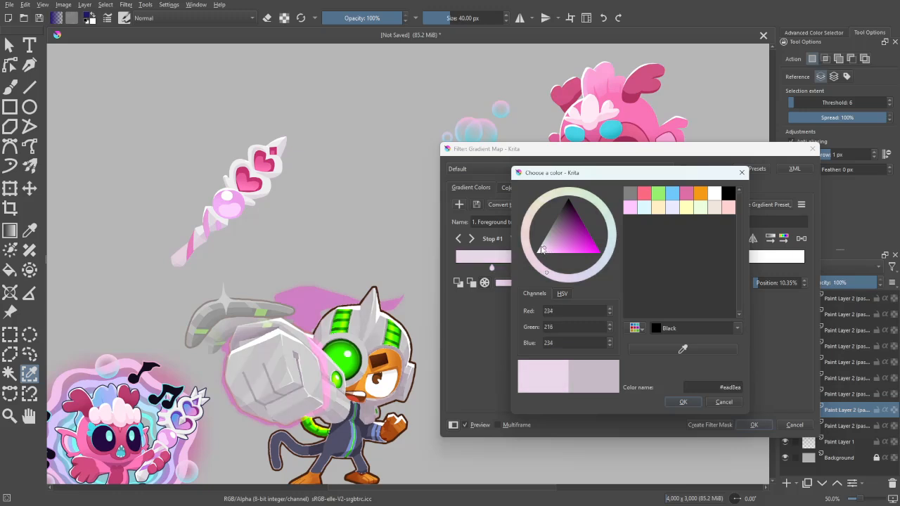
left_click(682, 402)
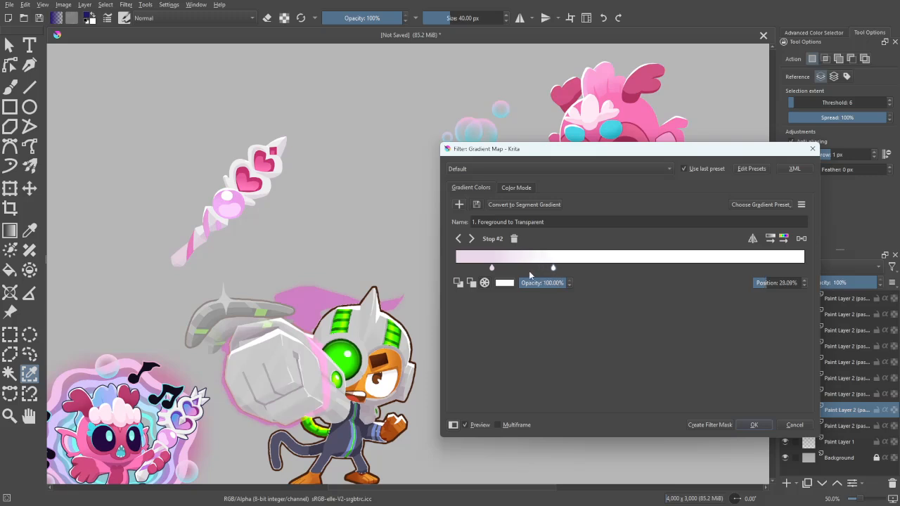
- Darken the shadow stop to mauve #b08bb0 at about 1% and apply the gradient map to the armour
mouse_move(492, 268)
left_mouse_down()
mouse_move(501, 273)
mouse_move(477, 276)
left_mouse_up()
double_click(493, 268)
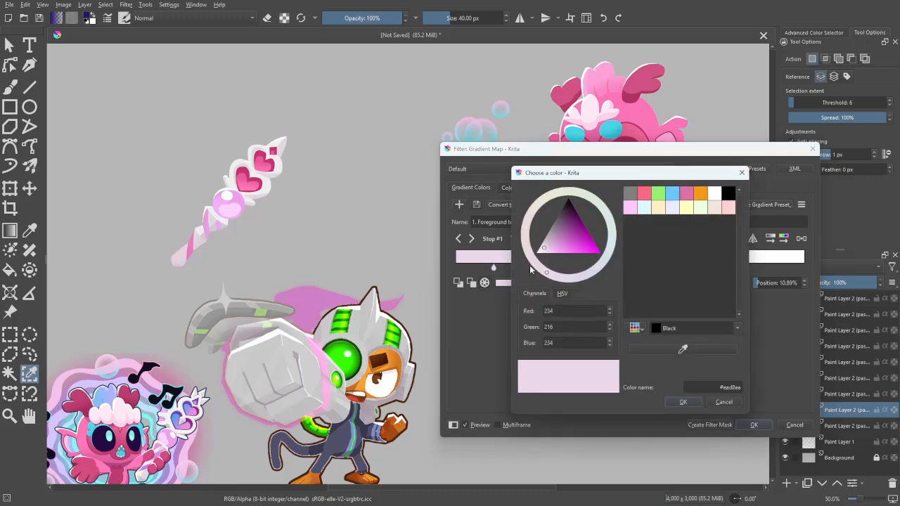
left_click_drag(549, 246, 550, 245)
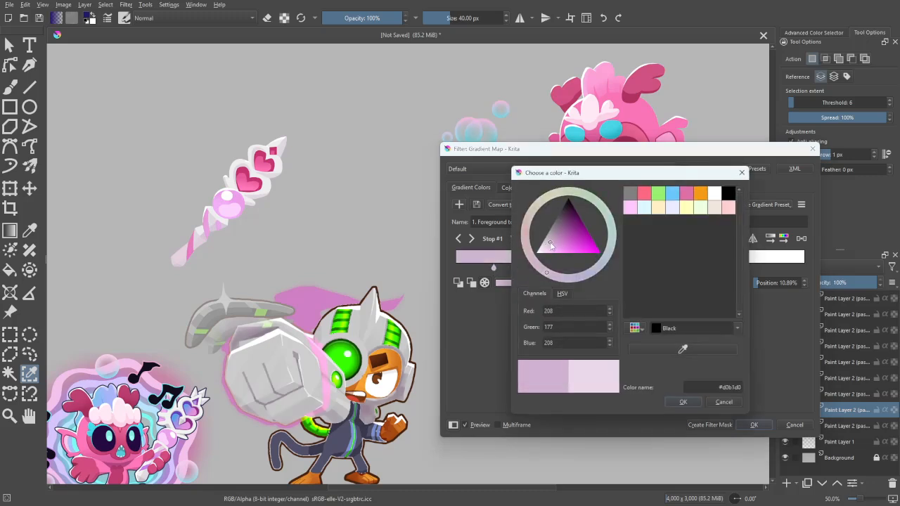
left_click(685, 403)
left_click_drag(496, 270, 459, 275)
double_click(459, 270)
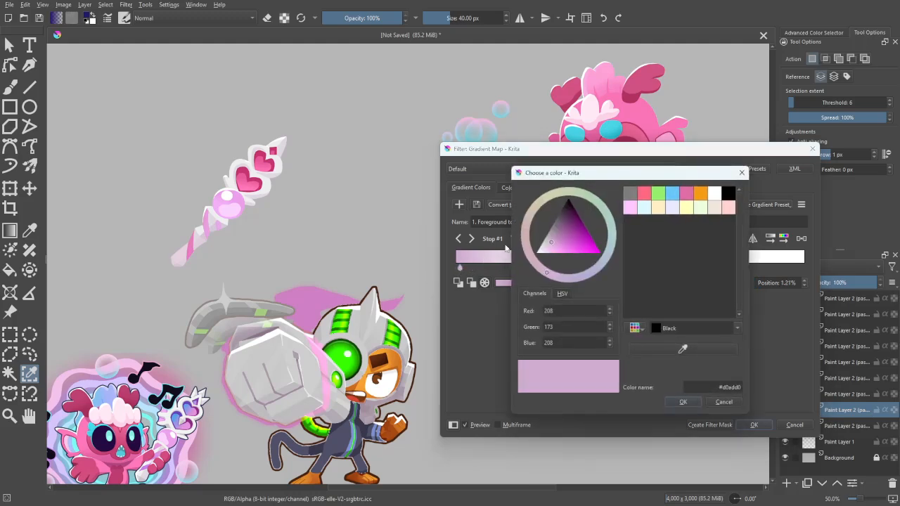
left_click_drag(555, 244, 559, 243)
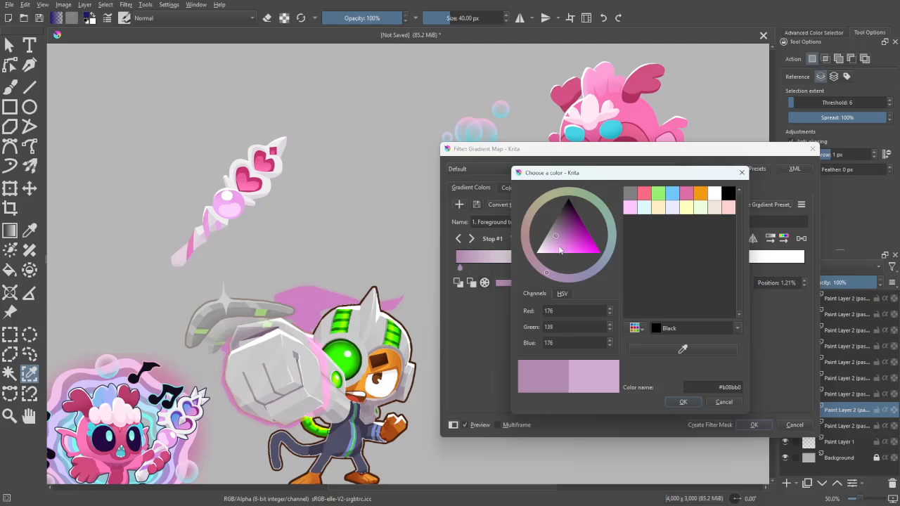
left_click(683, 403)
left_click(754, 425)
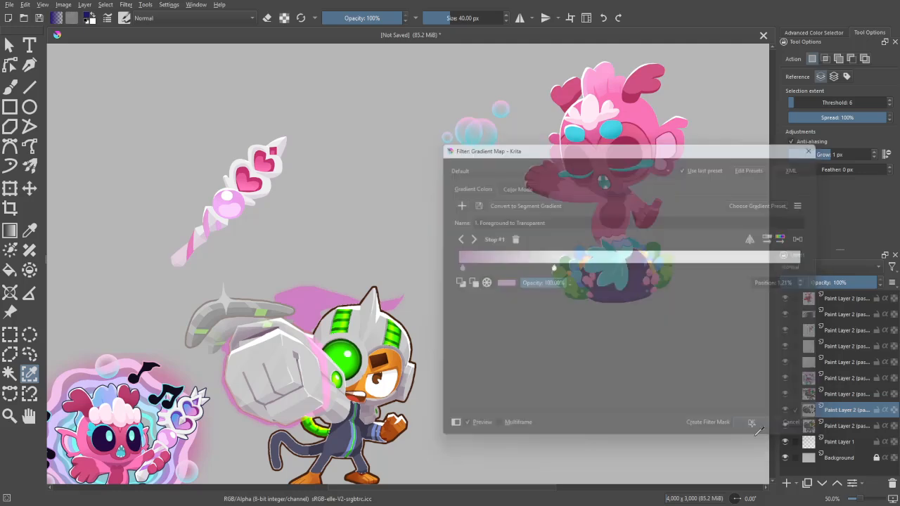
- Examine the recoloured helmet's edges up close, toggling the base monkey layer's visibility to compare
left_click_drag(555, 419, 656, 309)
key("plus")
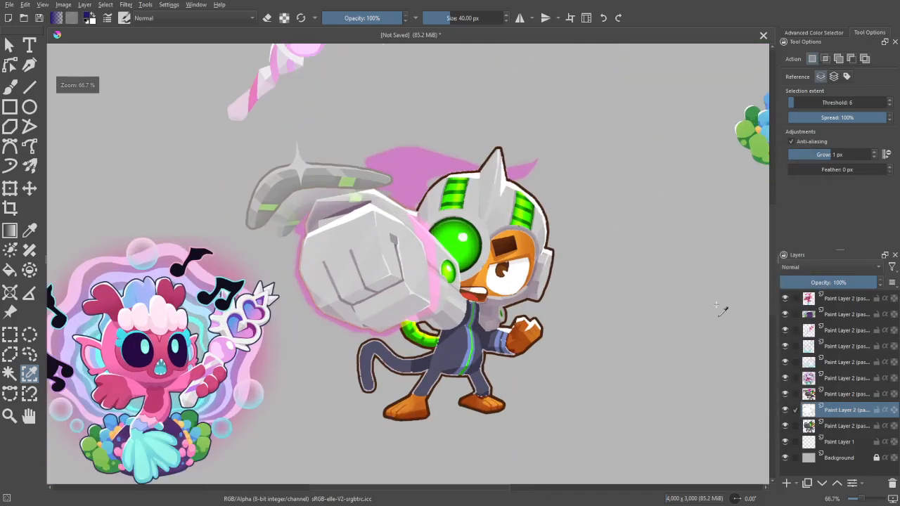
key("minus")
key("b")
key("plus")
left_click(803, 426)
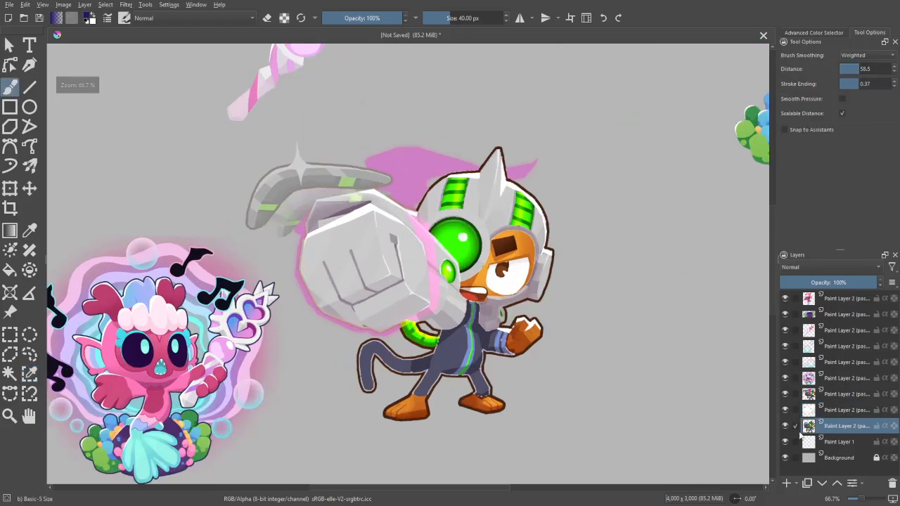
left_click_drag(756, 373, 703, 433)
key("minus")
key("minus")
key("plus")
key("plus")
left_click_drag(749, 461, 709, 470)
key("minus")
left_click_drag(738, 419, 719, 383)
key("plus")
key("plus")
left_click_drag(769, 421, 782, 462)
key("plus")
key("plus")
key("plus")
key("plus")
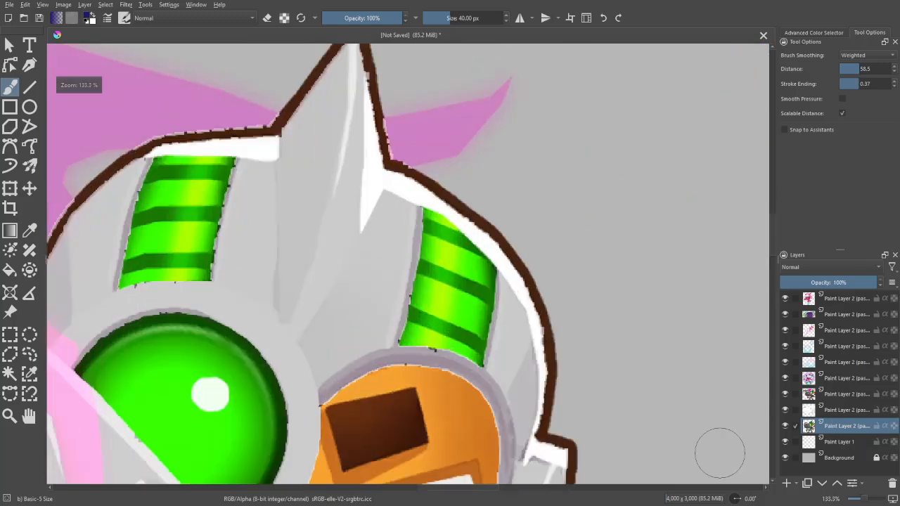
key("minus")
key("minus")
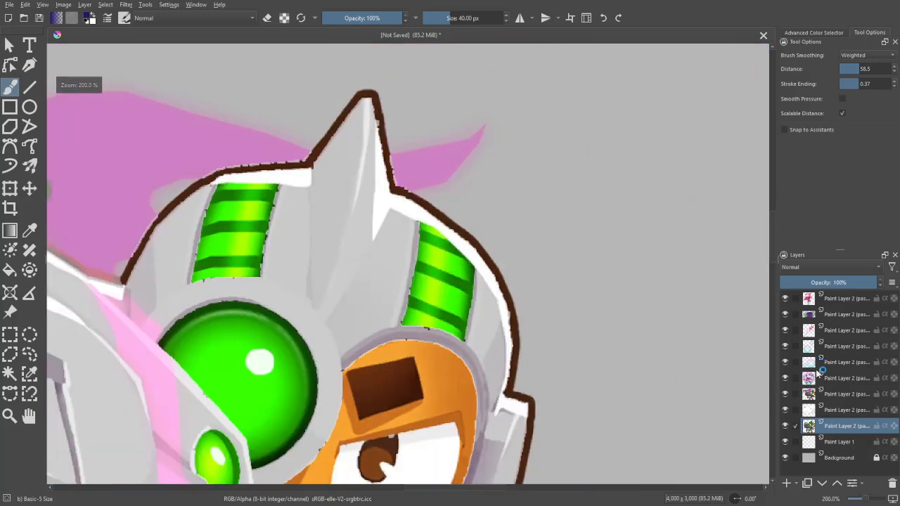
left_click(785, 426)
left_click(786, 426)
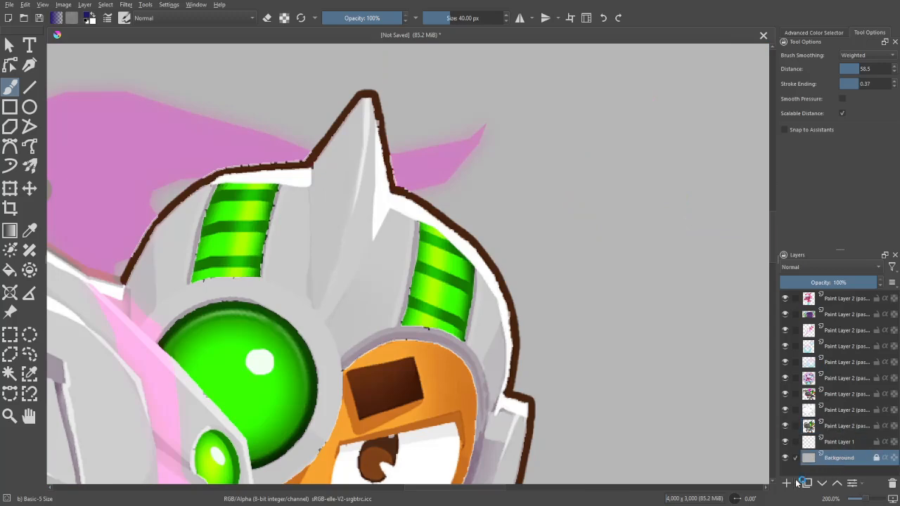
- Fill Paint Layer 1 with solid black as a contrasting backdrop
left_click(842, 441)
left_click(815, 32)
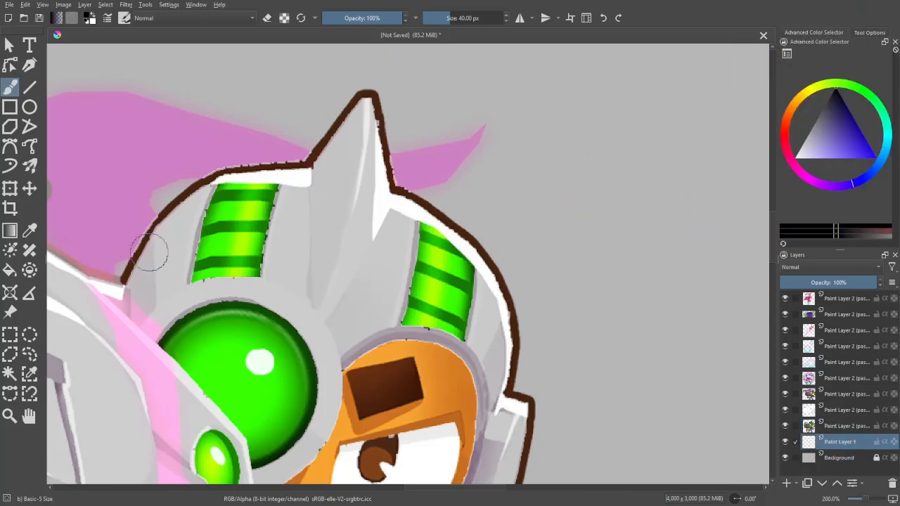
key("f")
left_click(585, 222)
key("b")
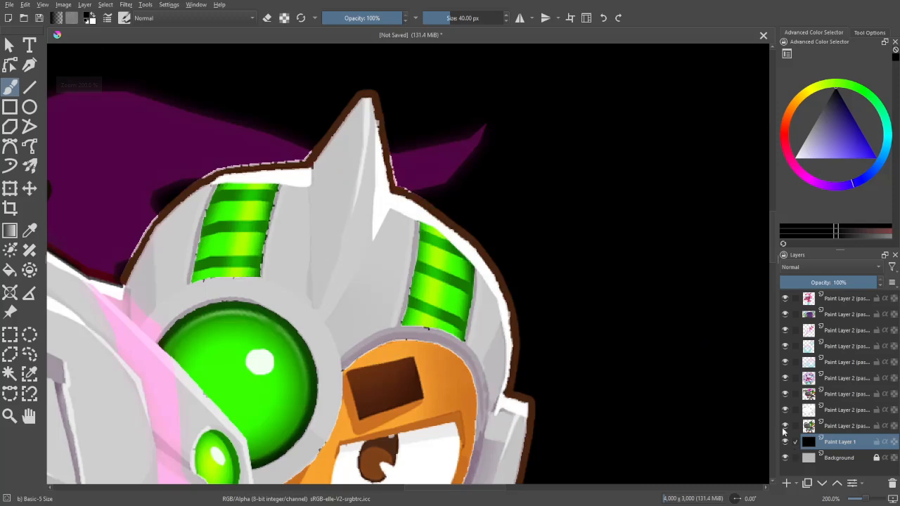
- Hide the two monkey layers above and below the recoloured armour and make the armour layer active
left_click(786, 426)
left_click(785, 395)
left_click_drag(745, 416, 793, 453)
left_click(809, 410)
- Erase the stray light specks around the horn and along the helmet's outer edge on the armour layer
key("ctrl+plus")
left_click_drag(668, 310, 654, 348)
key("ctrl+plus")
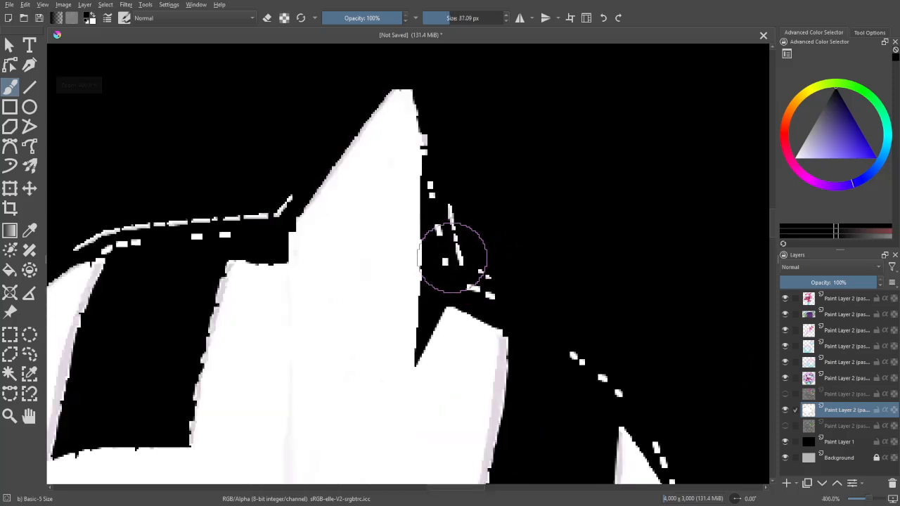
key("e")
left_click_drag(445, 209, 443, 140)
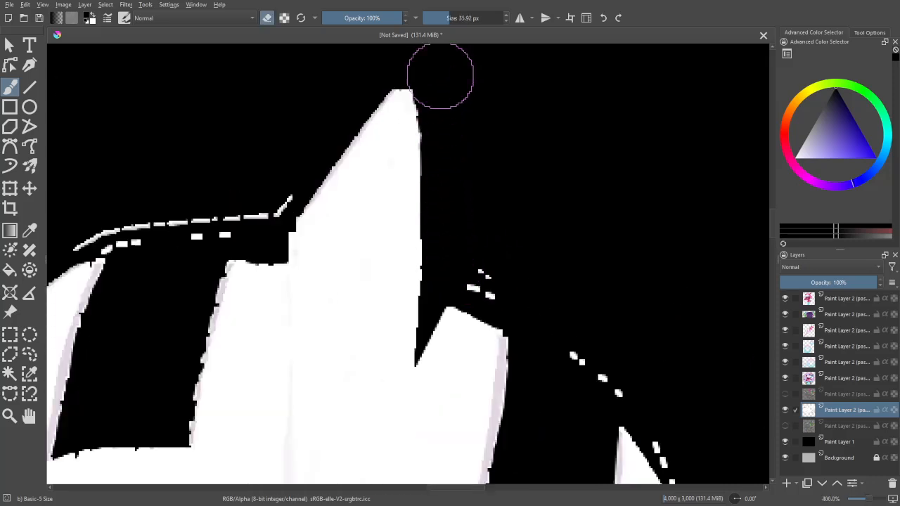
left_click_drag(471, 260, 488, 292)
mouse_move(605, 348)
left_mouse_down()
mouse_move(414, 101)
mouse_move(398, 92)
mouse_move(471, 144)
mouse_move(510, 194)
mouse_move(524, 237)
mouse_move(528, 229)
mouse_move(542, 351)
mouse_move(534, 348)
mouse_move(527, 387)
left_mouse_up()
mouse_move(527, 415)
left_mouse_down()
mouse_move(529, 297)
mouse_move(513, 312)
mouse_move(570, 350)
mouse_move(595, 167)
left_mouse_up()
key("minus")
left_click_drag(520, 293, 681, 321)
mouse_move(575, 242)
left_mouse_down()
mouse_move(558, 276)
mouse_move(478, 322)
mouse_move(432, 280)
mouse_move(415, 282)
mouse_move(398, 322)
mouse_move(340, 374)
left_mouse_up()
mouse_move(348, 384)
left_mouse_down()
mouse_move(392, 328)
mouse_move(405, 256)
left_mouse_up()
left_click_drag(402, 255, 403, 289)
left_click_drag(403, 320, 352, 228)
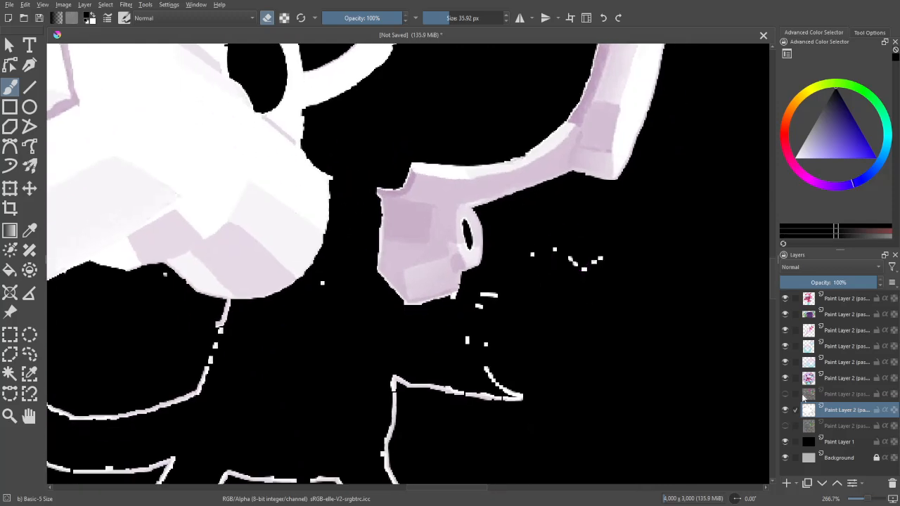
- Show the base monkey layer beneath the armour again and lower its opacity to 38%
left_click(785, 426)
left_click(844, 426)
left_click_drag(834, 292, 820, 294)
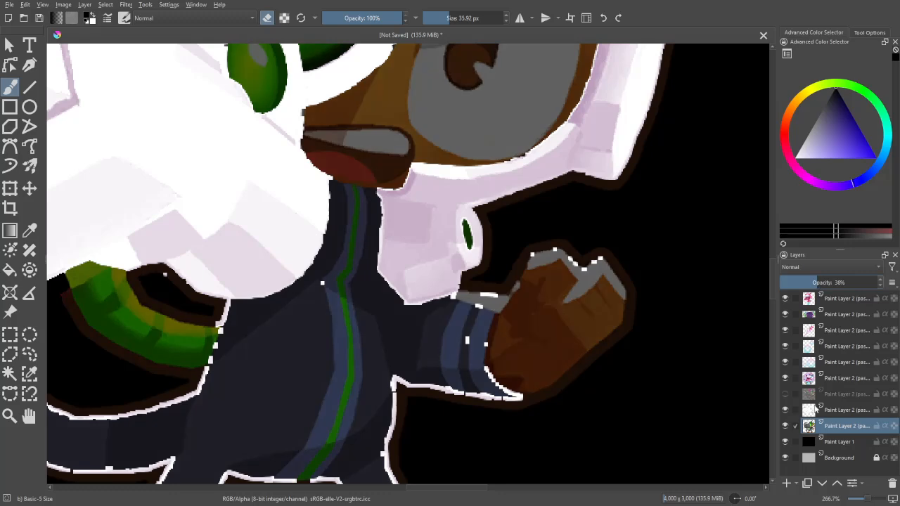
- Erase the armour layer's stray white outline around the raised arm and hand and down the body's adjoining side
left_click(816, 410)
left_click_drag(566, 326, 602, 359)
left_click(357, 323)
left_click_drag(385, 384, 370, 339)
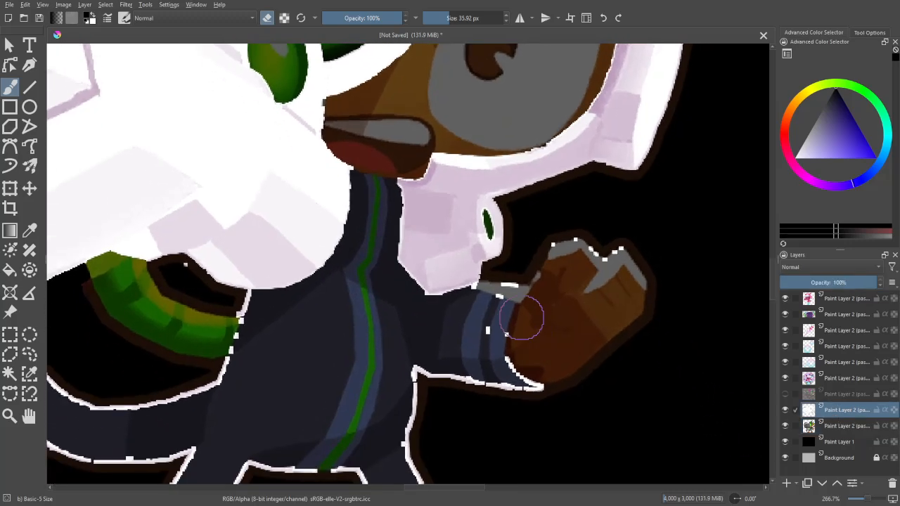
mouse_move(522, 318)
left_mouse_down()
mouse_move(496, 306)
mouse_move(597, 243)
mouse_move(549, 375)
mouse_move(483, 394)
mouse_move(416, 444)
left_mouse_up()
left_click_drag(446, 393, 502, 166)
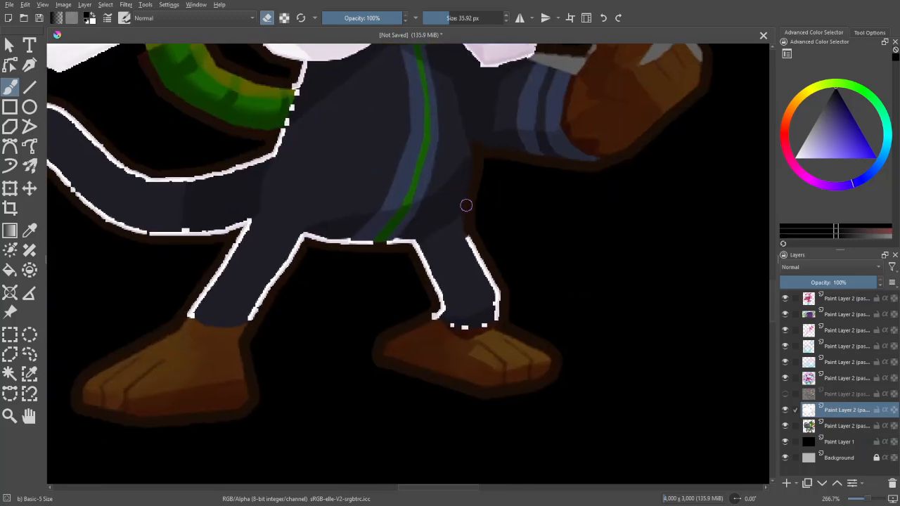
- Erase the remaining white outline around the legs, tail and lower body on the armour layer
mouse_move(469, 228)
left_mouse_down()
mouse_move(464, 322)
mouse_move(380, 237)
mouse_move(243, 326)
mouse_move(236, 229)
left_mouse_up()
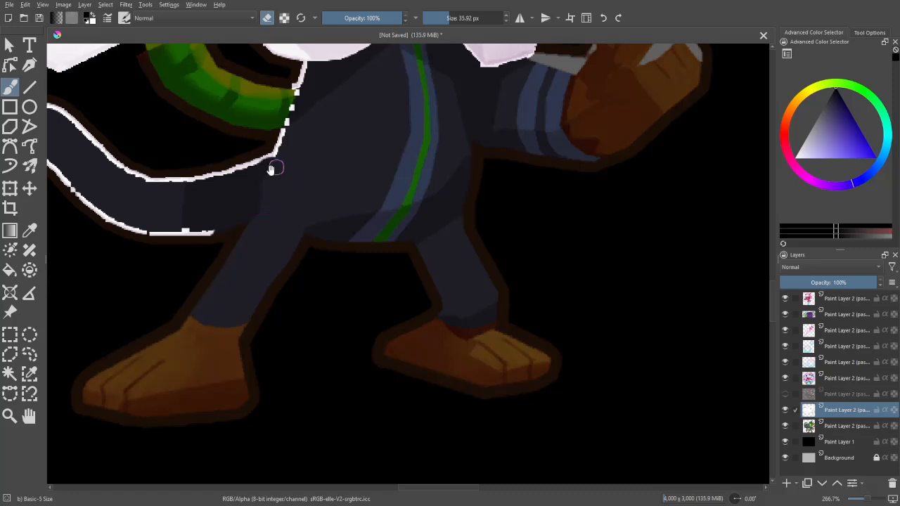
left_click_drag(273, 168, 529, 250)
mouse_move(514, 321)
left_mouse_down()
mouse_move(367, 289)
mouse_move(292, 245)
mouse_move(282, 296)
mouse_move(291, 404)
mouse_move(246, 326)
mouse_move(254, 342)
mouse_move(247, 352)
mouse_move(236, 241)
mouse_move(275, 197)
mouse_move(332, 204)
mouse_move(405, 256)
mouse_move(491, 239)
mouse_move(533, 212)
mouse_move(553, 177)
mouse_move(526, 235)
mouse_move(554, 156)
left_mouse_up()
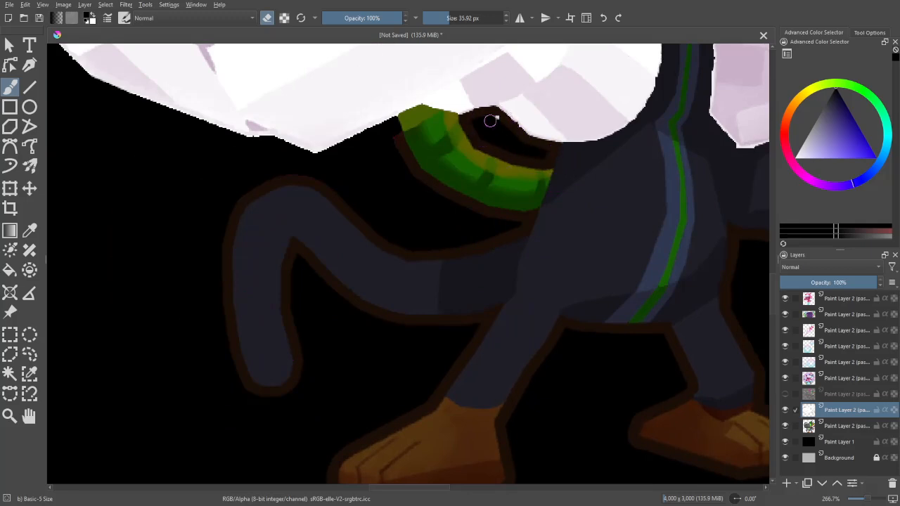
- Erase the stray white line along the helmet's outer edge beside the horn on the armour layer
key("minus")
left_click_drag(616, 268, 509, 426)
left_click_drag(635, 335, 576, 409)
key("minus")
left_click_drag(616, 305, 618, 433)
key("plus")
key("plus")
key("plus")
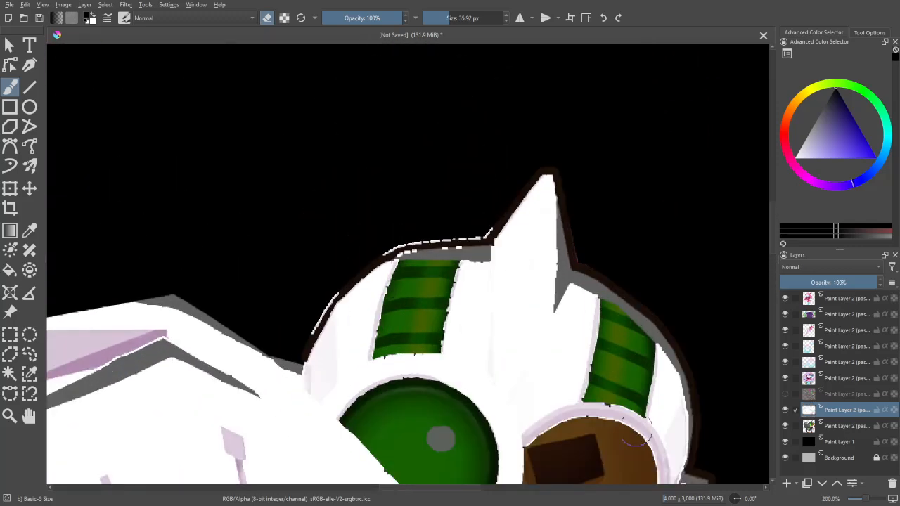
mouse_move(519, 214)
left_mouse_down()
mouse_move(429, 216)
mouse_move(341, 231)
mouse_move(260, 307)
mouse_move(210, 391)
left_mouse_up()
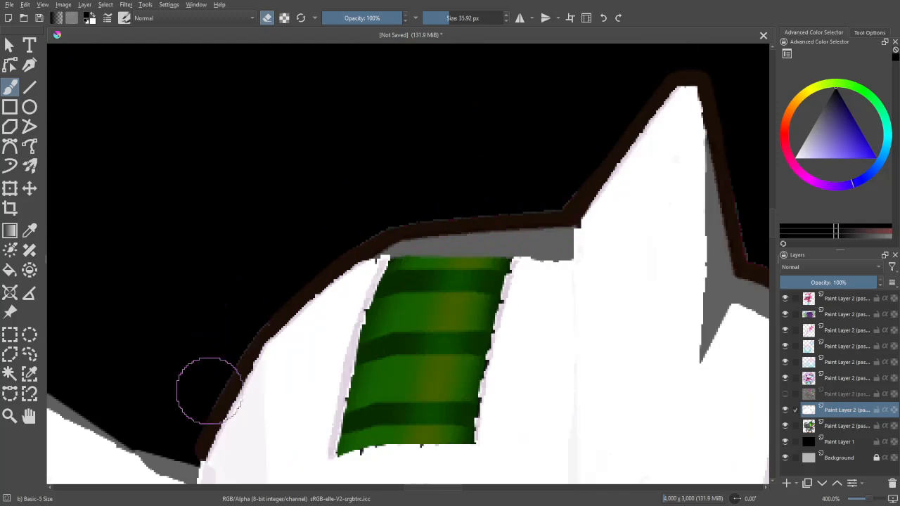
key("minus")
key("minus")
key("minus")
key("minus")
key("minus")
key("plus")
key("plus")
left_click_drag(625, 355, 653, 266)
- Restore the base monkey layer to 100% opacity and hide the black Paint Layer 1
key("minus")
key("minus")
left_click(820, 426)
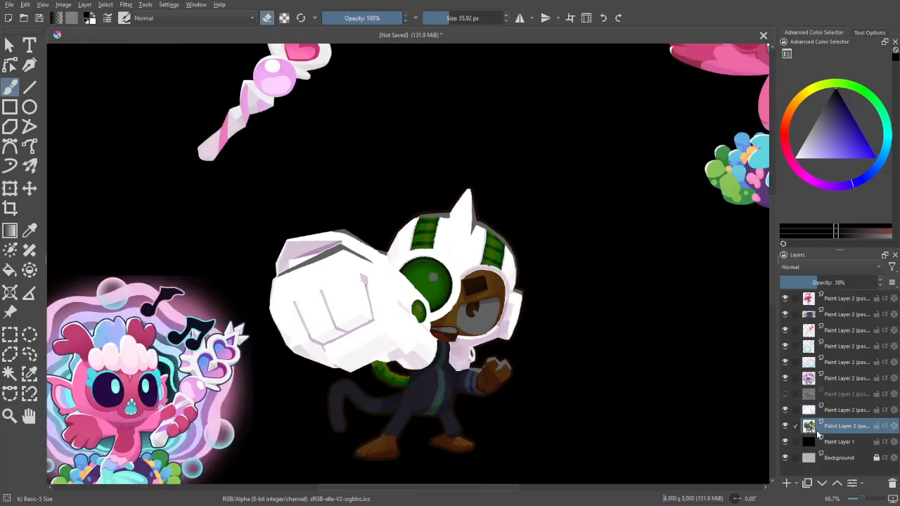
left_click(785, 441)
left_click_drag(837, 283, 883, 283)
key("minus")
key("plus")
key("plus")
- Show the semi-transparent monkey layer again and place the recoloured armour layer above it
left_click(835, 395)
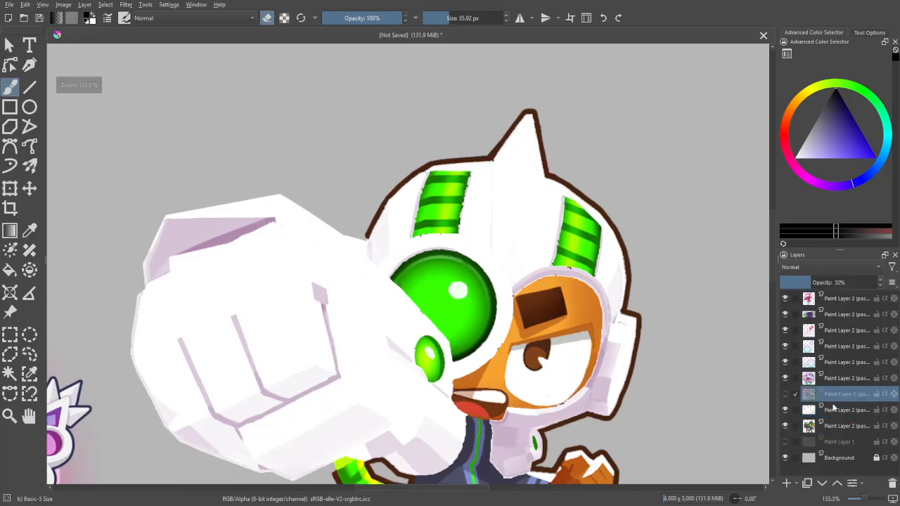
left_click(785, 394)
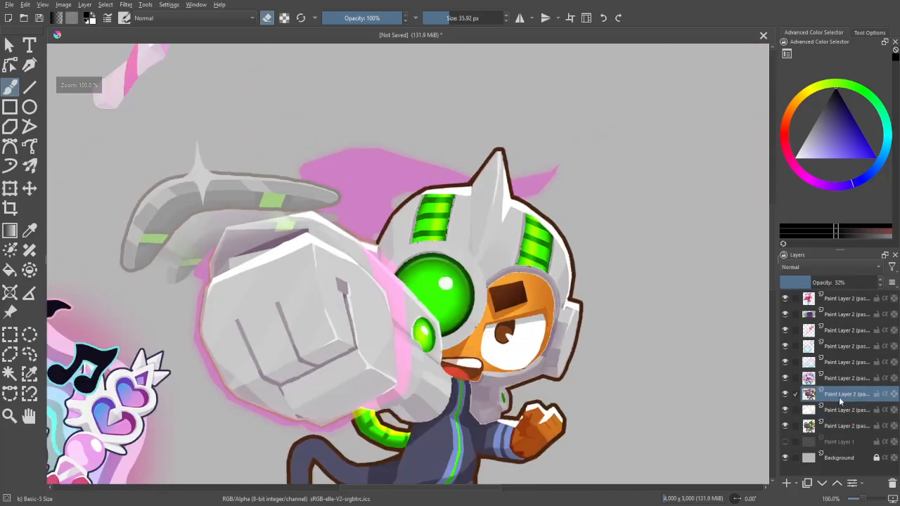
left_click(838, 410)
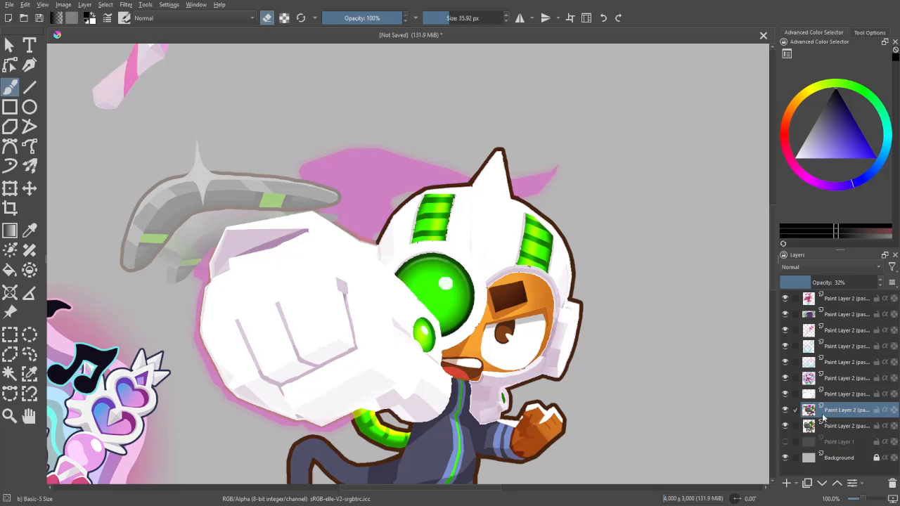
left_click(834, 397)
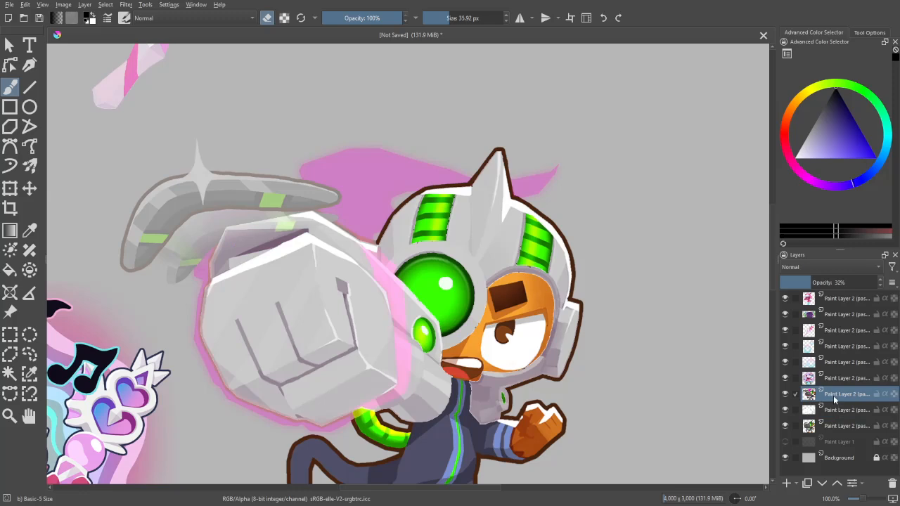
left_click(838, 412)
left_click(838, 398)
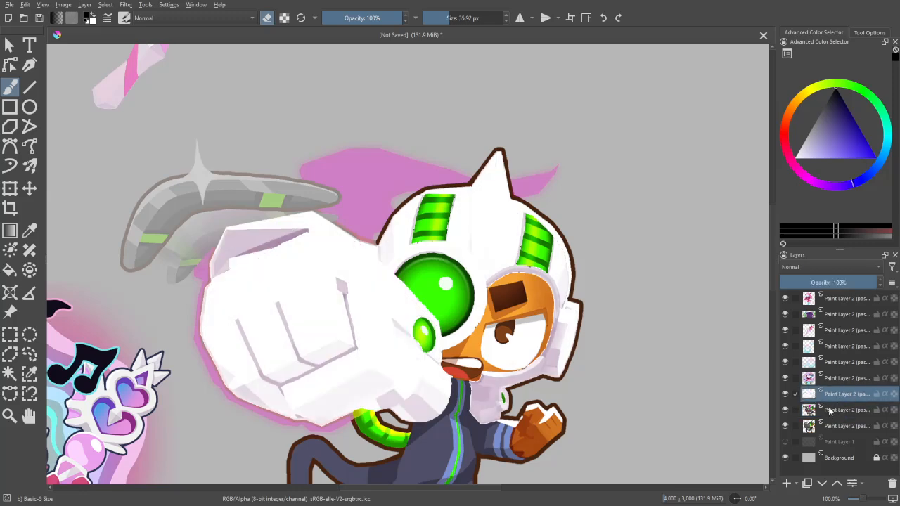
- Undo the recent layer changes and stray-line erasing one by one, and redo them again
key("ctrl+z")
key("ctrl+z")
key("ctrl+z")
key("ctrl+z")
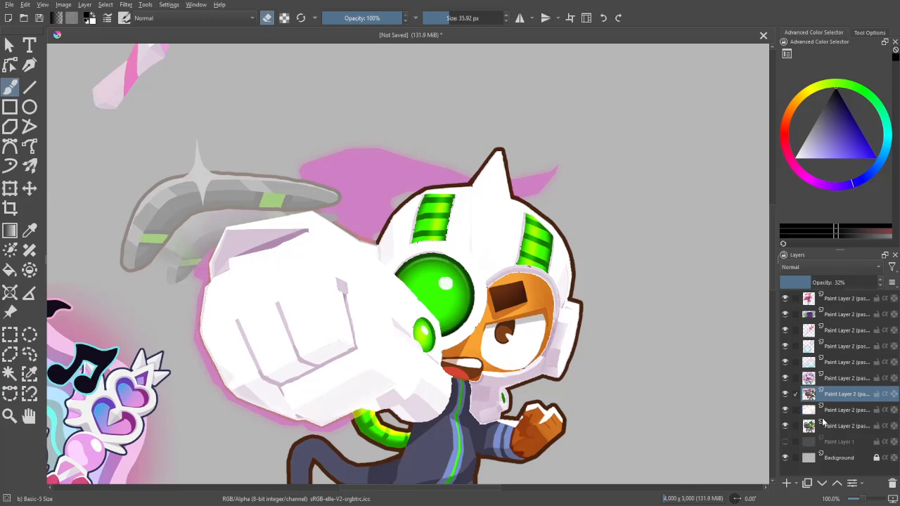
key("ctrl+z")
key("ctrl+z")
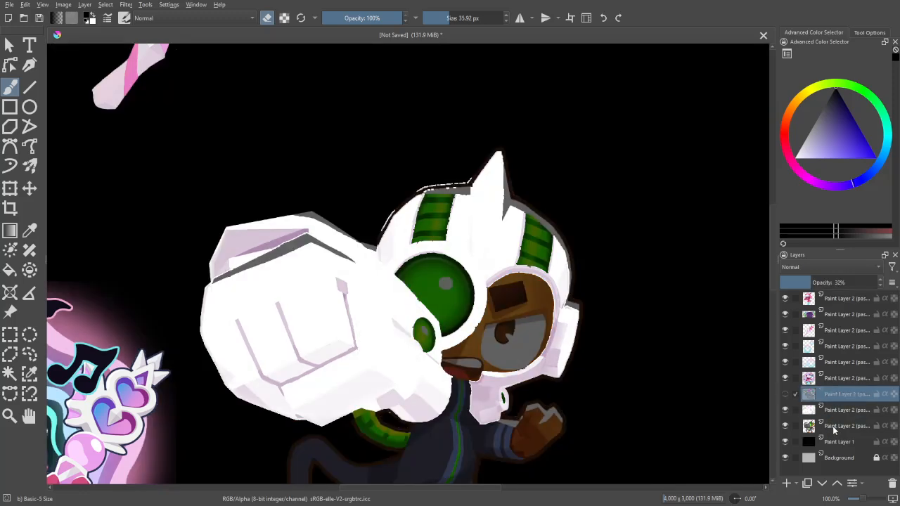
mouse_move(833, 424)
key("ctrl+z")
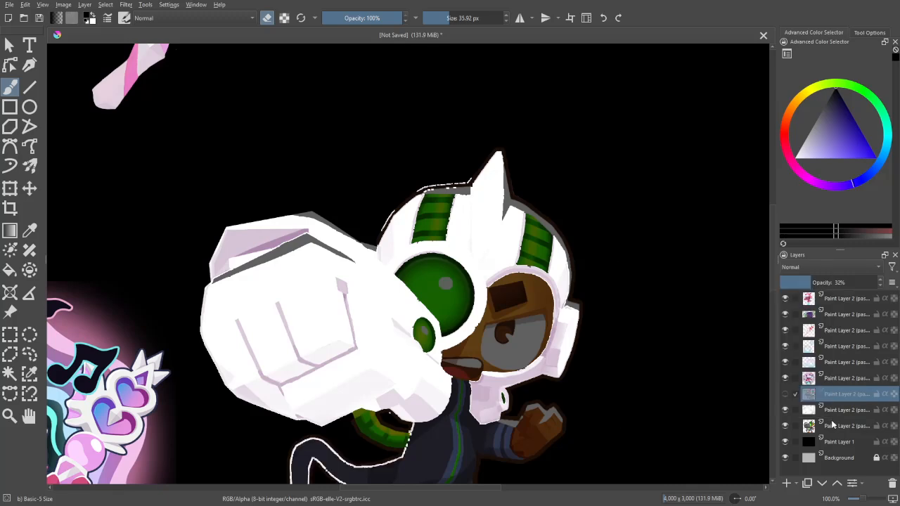
key("ctrl+z")
key("ctrl+z")
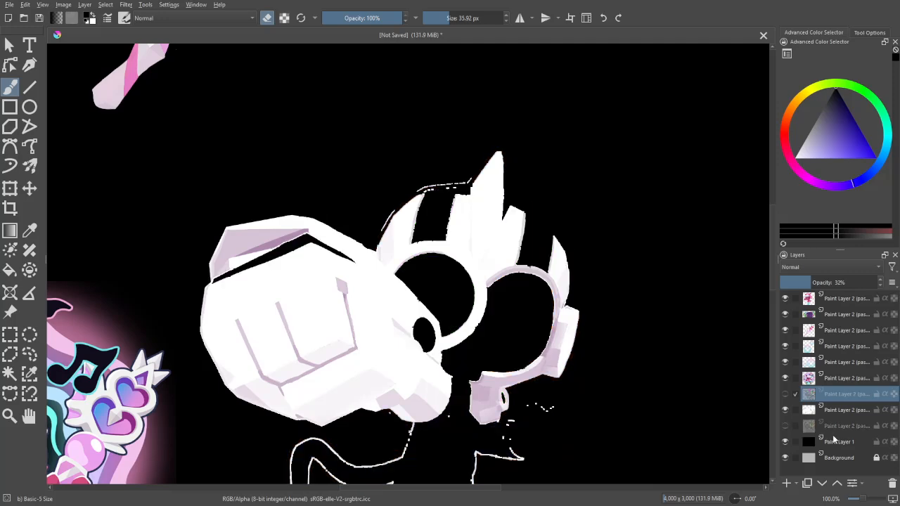
key("ctrl+z")
key("ctrl+z")
key("ctrl+z")
key("ctrl+z")
key("ctrl+z")
key("ctrl+z")
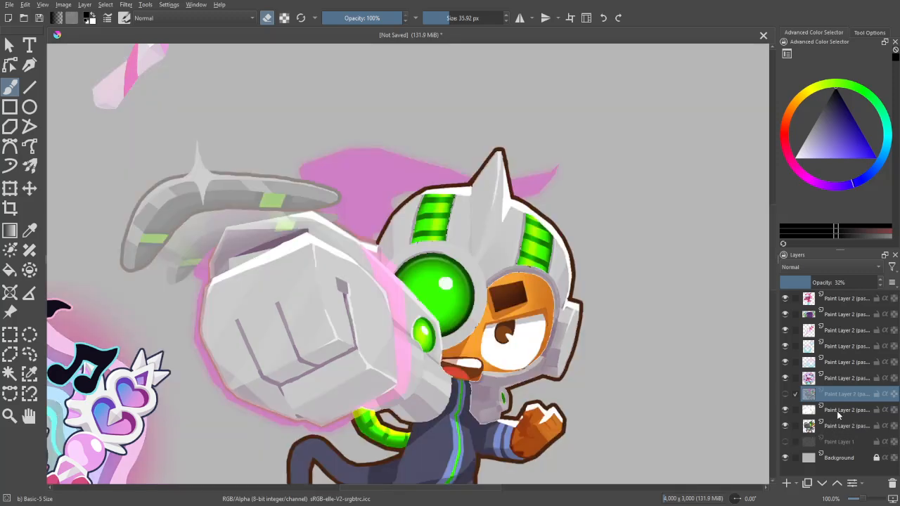
- Select the armour layer's opaque area, copy it from the base monkey layer to a new layer, and place that above the armour layer
left_click(844, 396)
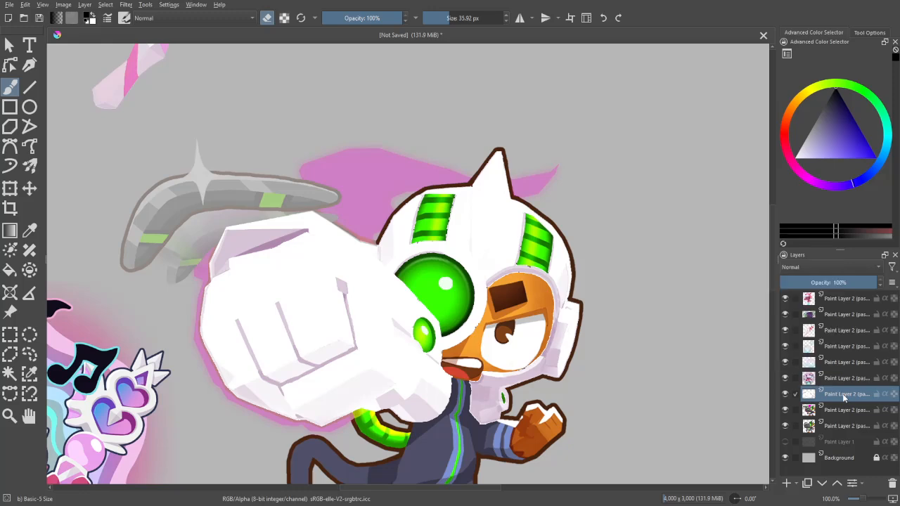
right_click(844, 393)
left_click(809, 341)
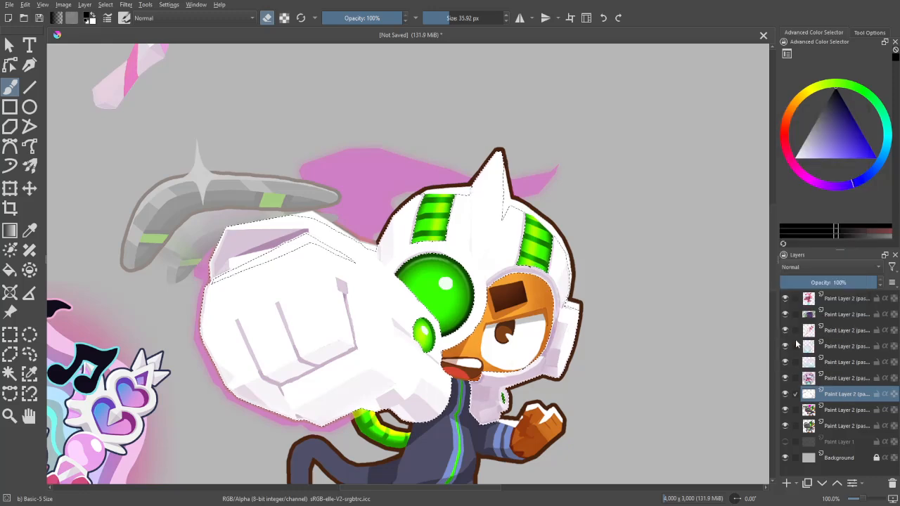
left_click(838, 428)
key("ctrl+c")
key("ctrl+v")
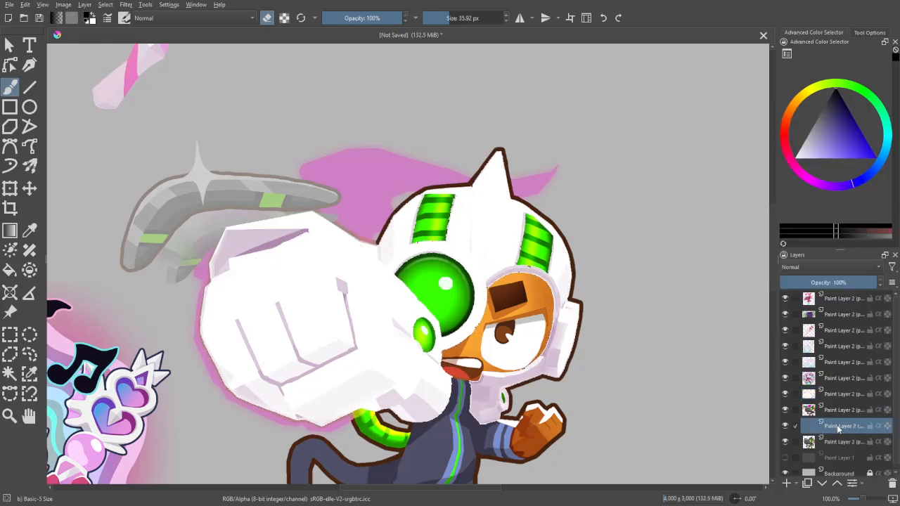
left_click_drag(845, 433, 859, 392)
- Start a Gradient Map on the copied dark armour layer and set its end stop to near-white #eeefee sampled from the wand
key("ctrl+minus")
key("ctrl+minus")
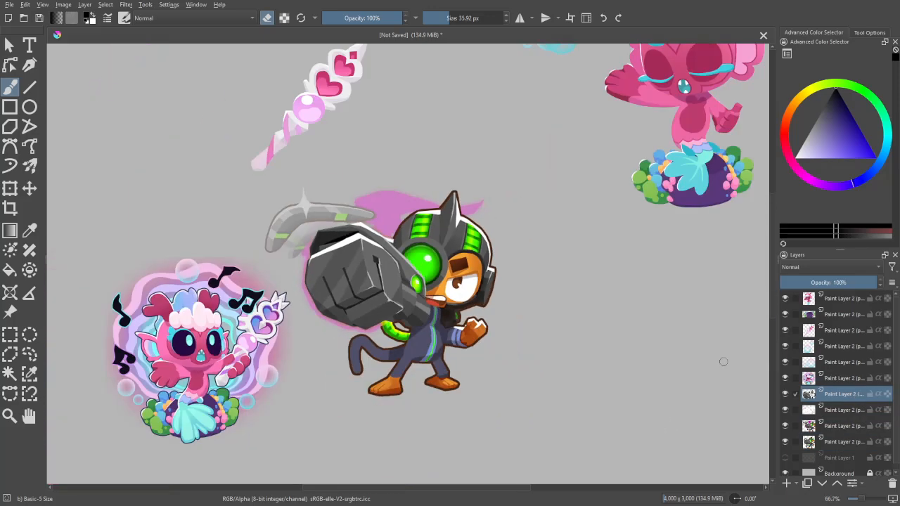
left_click_drag(643, 329, 633, 376)
key("ctrl+minus")
key("ctrl+minus")
key("ctrl+plus")
key("ctrl+plus")
left_click(128, 7)
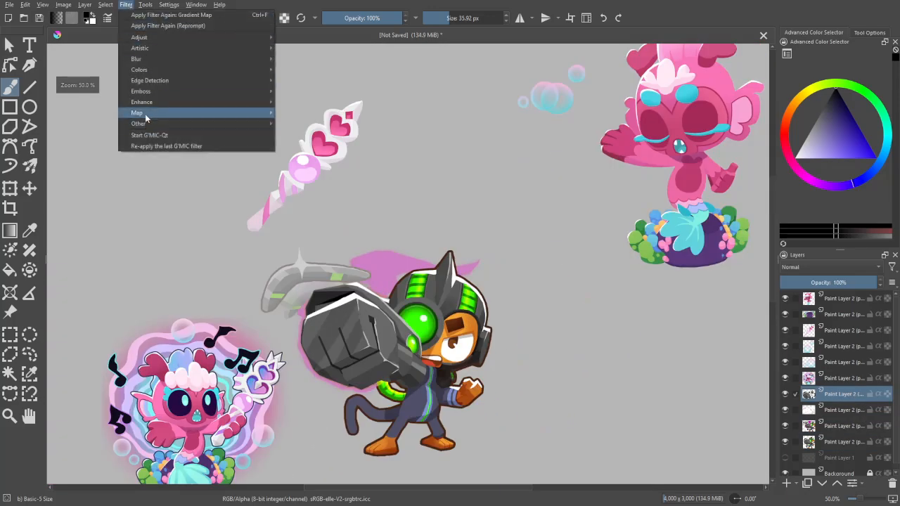
mouse_move(150, 114)
left_click(310, 114)
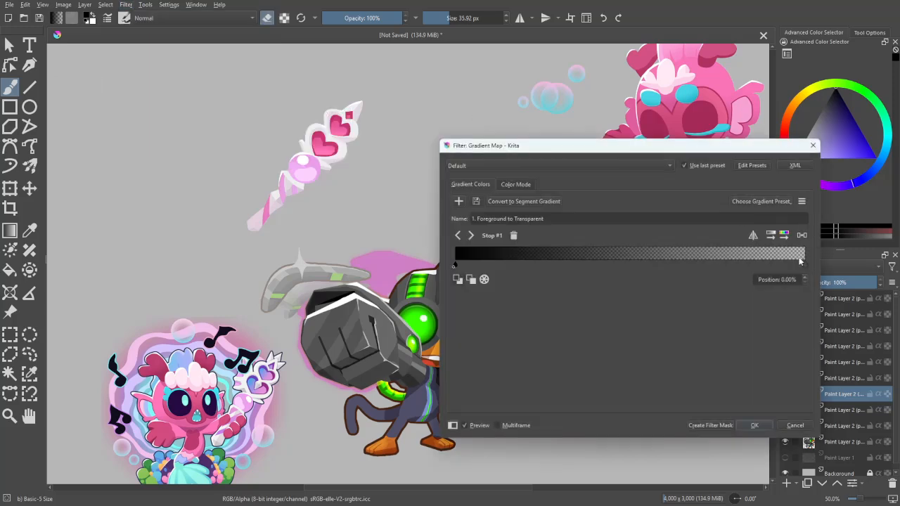
left_click(805, 266)
double_click(805, 266)
left_click(681, 348)
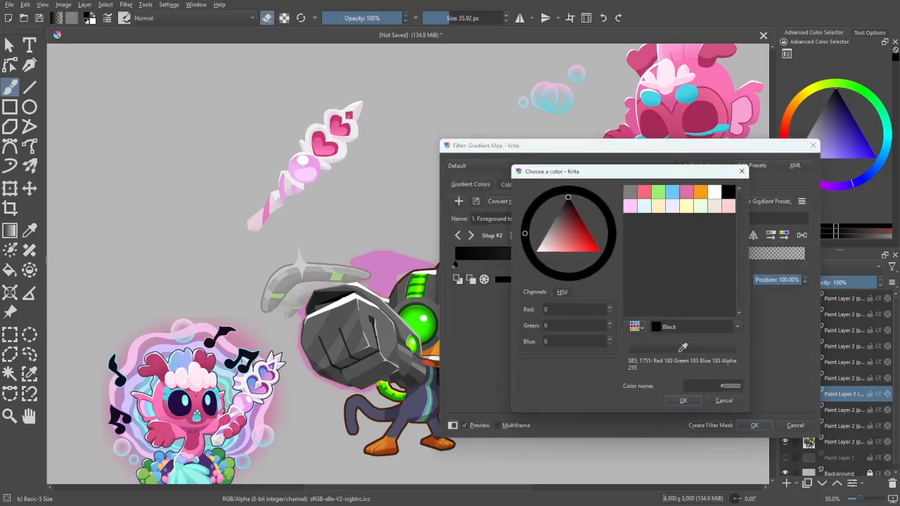
left_click(351, 108)
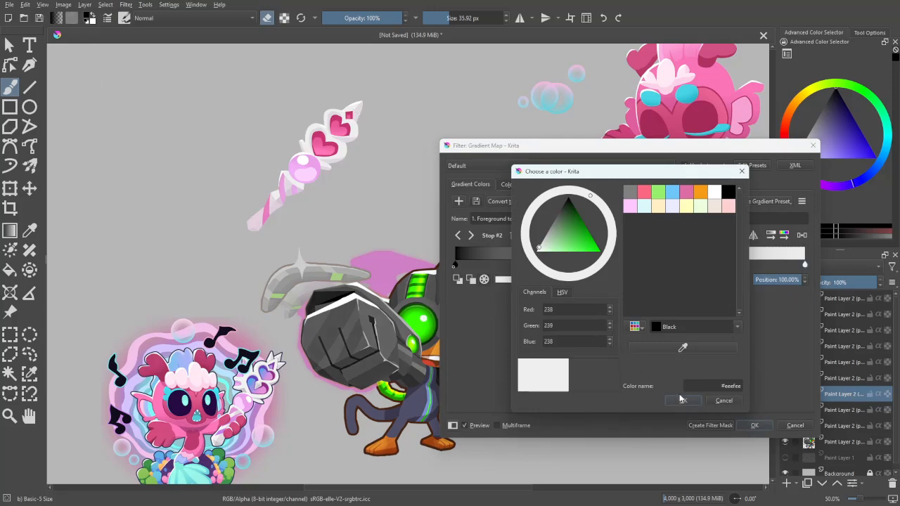
left_click(681, 400)
- Set the gradient's start stop to a pale mauve based on the wand's shading
double_click(454, 264)
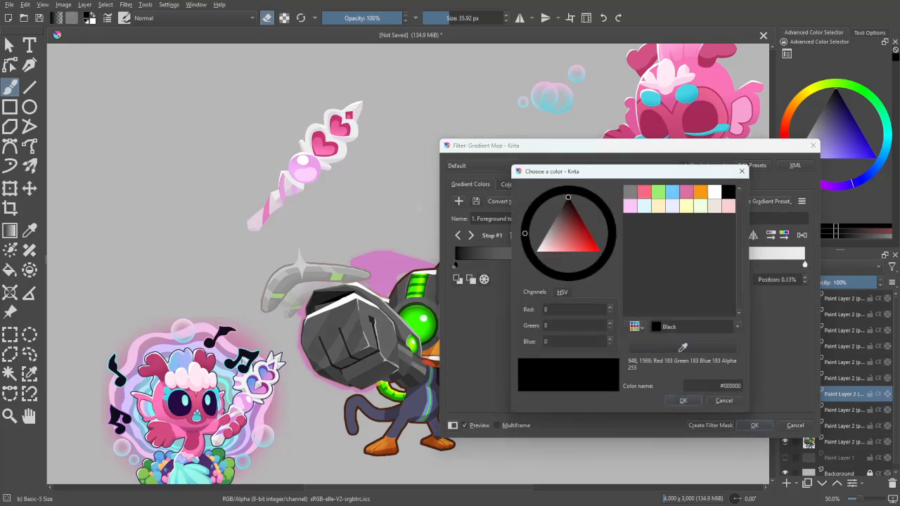
left_click(349, 139)
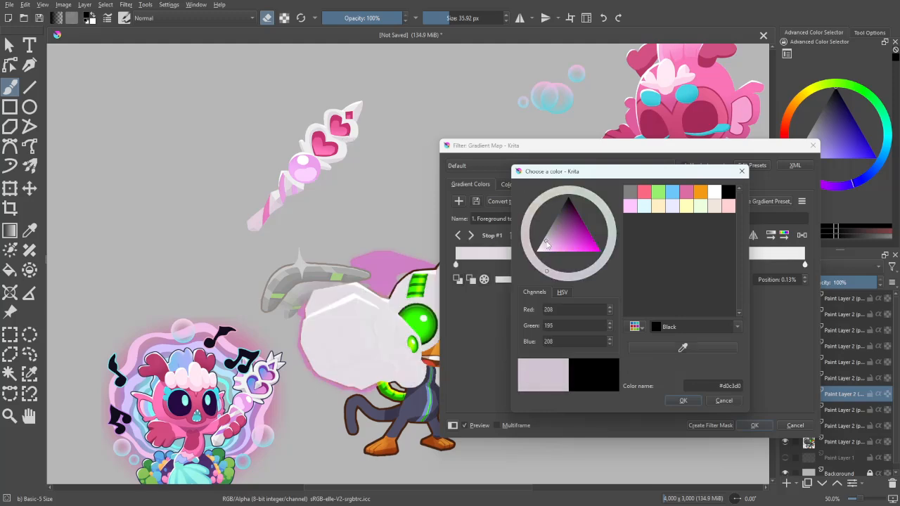
left_click(681, 399)
left_click_drag(727, 149, 783, 128)
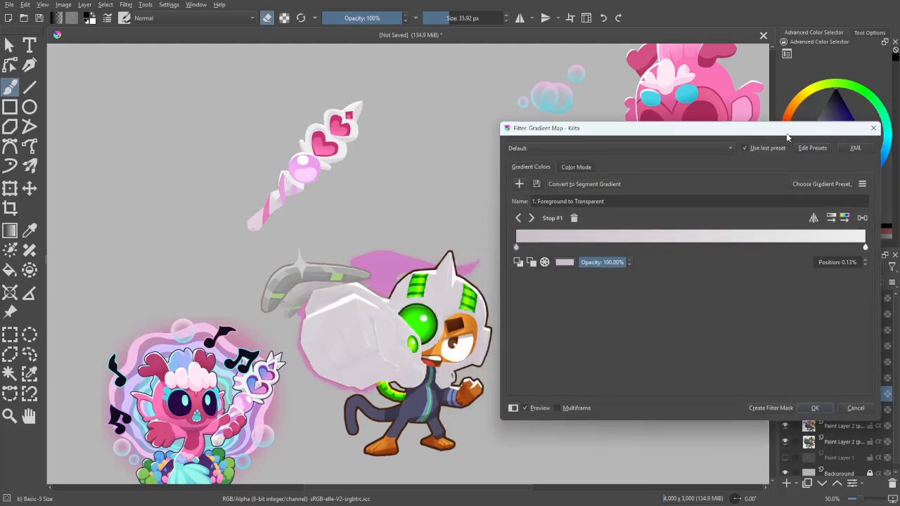
- Move the mauve stop to 12.47% and the near-white stop to about 39%, and deepen the mauve stop's colour
mouse_move(561, 243)
left_mouse_down()
mouse_move(675, 252)
mouse_move(570, 246)
left_mouse_up()
left_click_drag(862, 242, 672, 254)
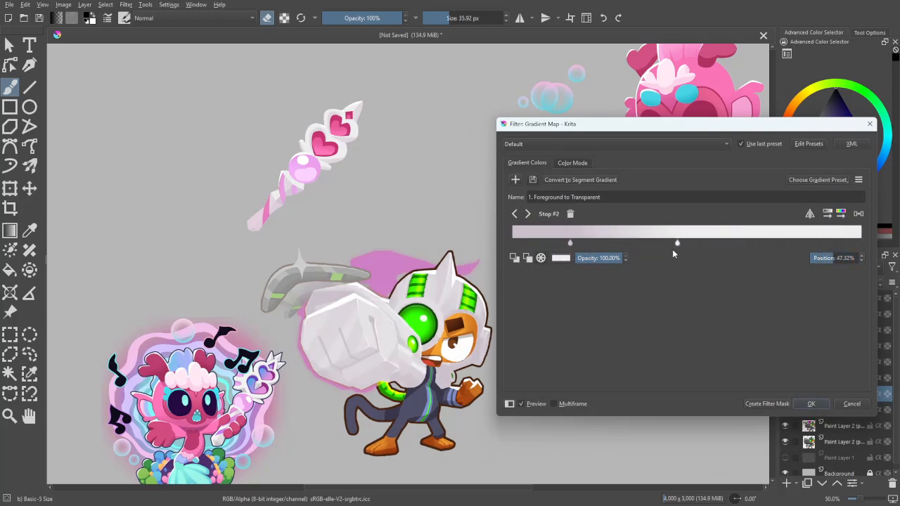
left_click_drag(571, 243, 604, 246)
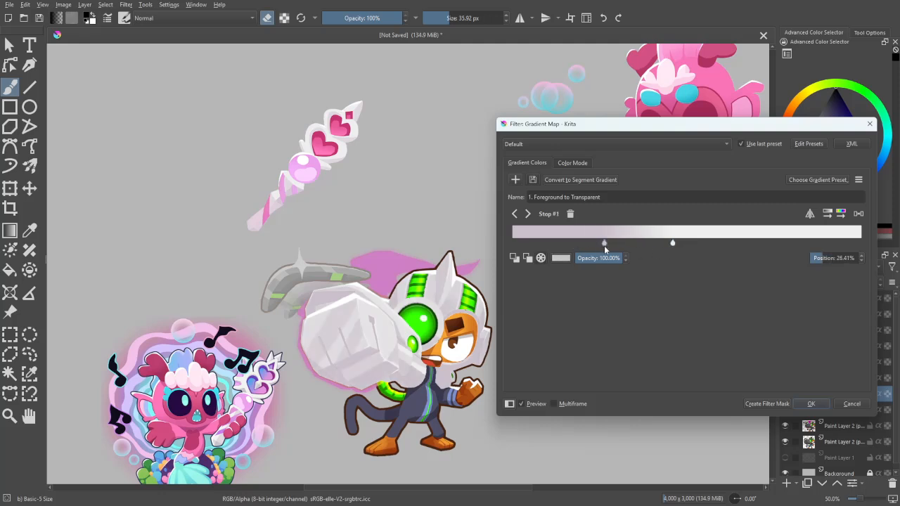
left_click_drag(672, 243, 555, 244)
double_click(556, 243)
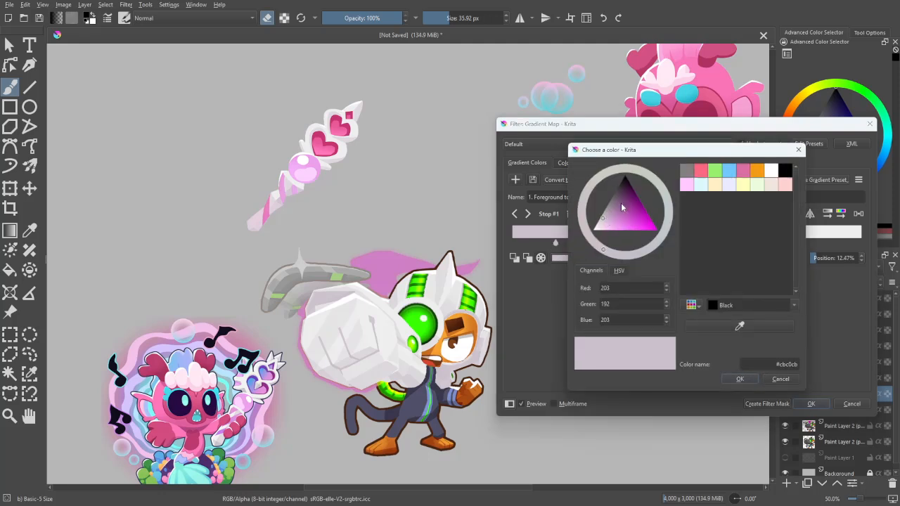
left_click(740, 379)
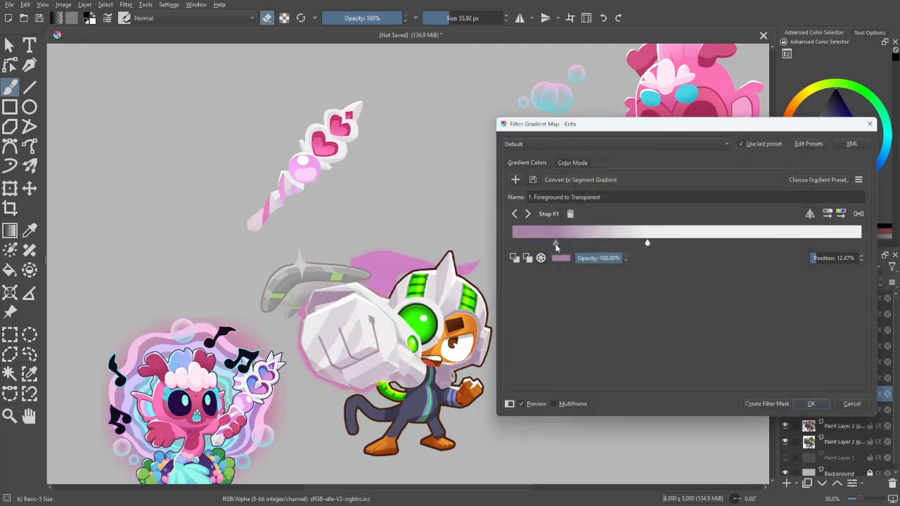
- Shift the mauve stop to 7.10% and the near-white stop to about 33%, and apply the Gradient Map
left_click_drag(555, 244, 537, 247)
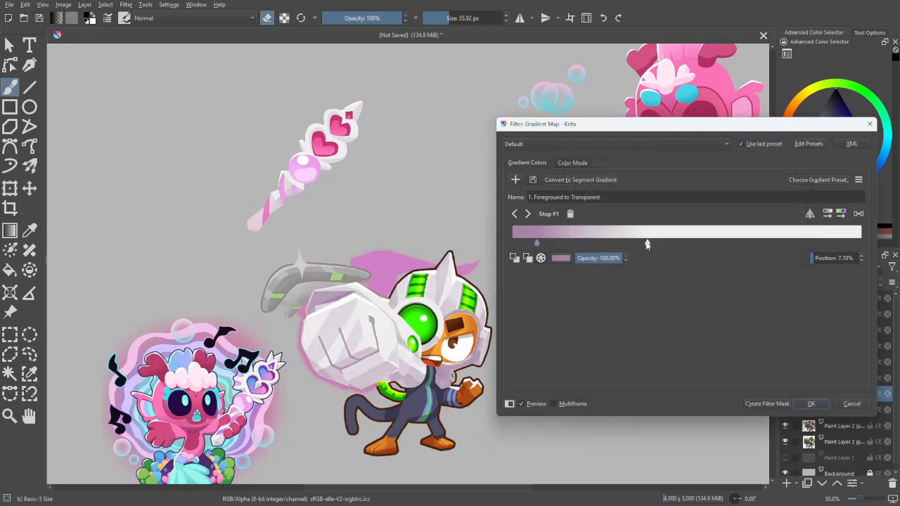
left_click_drag(647, 244, 627, 245)
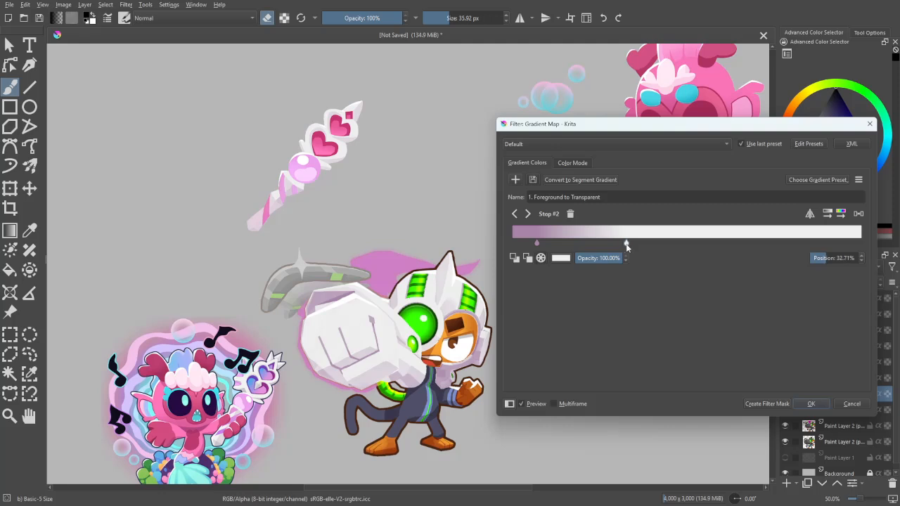
left_click_drag(643, 245, 630, 245)
left_click(811, 403)
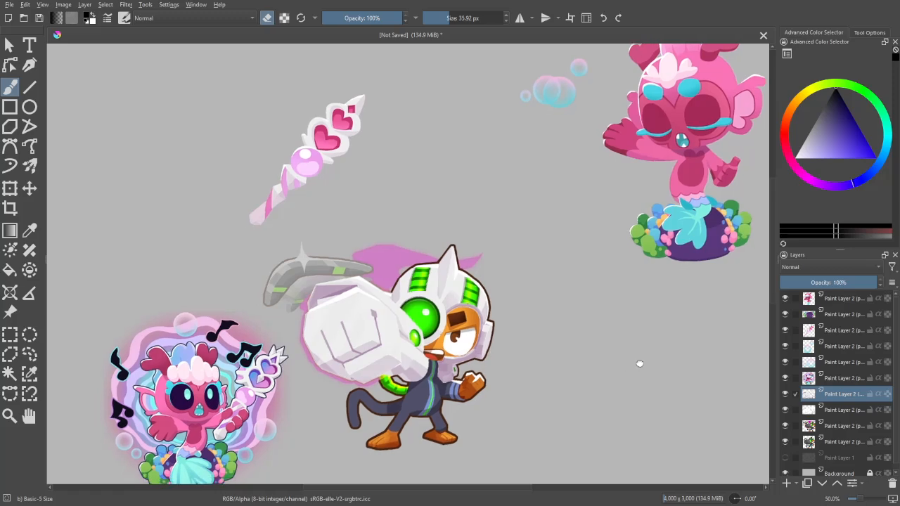
- Hide the layer directly beneath the white armour recolour and make the 32% opacity monkey layer active
key("1")
key("ctrl+minus")
key("ctrl+minus")
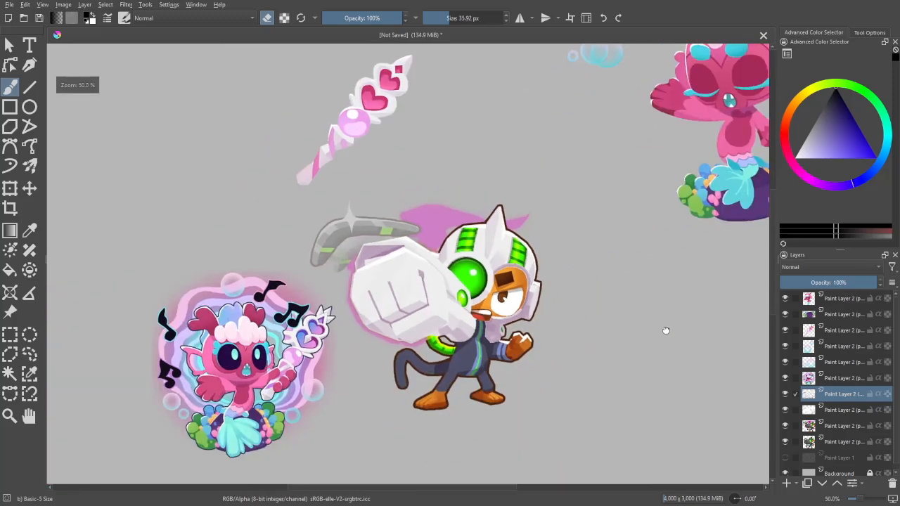
left_click_drag(668, 328, 660, 359)
key("ctrl+minus")
key("ctrl+plus")
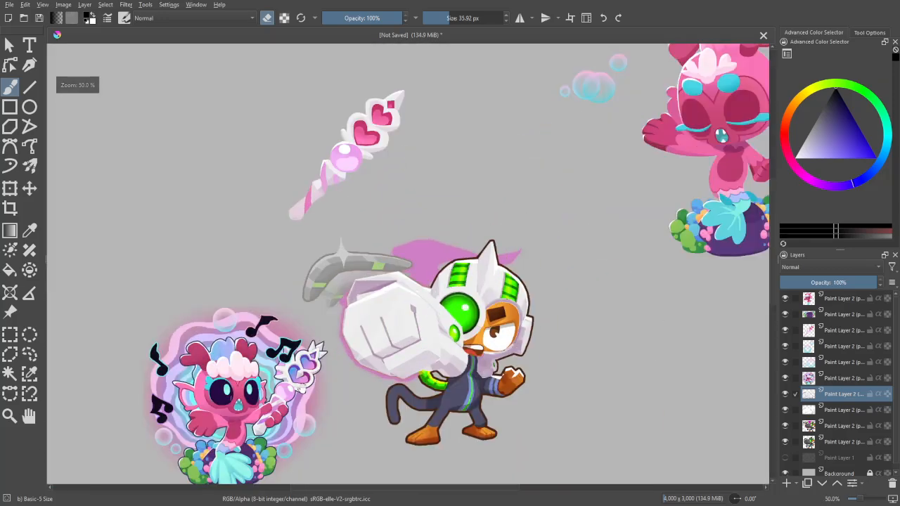
key("ctrl+plus")
left_click(785, 410)
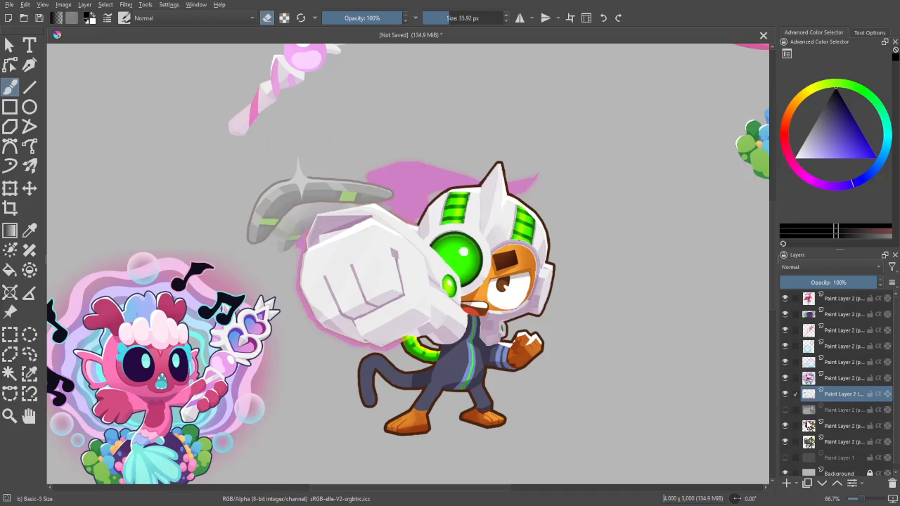
left_click(795, 428)
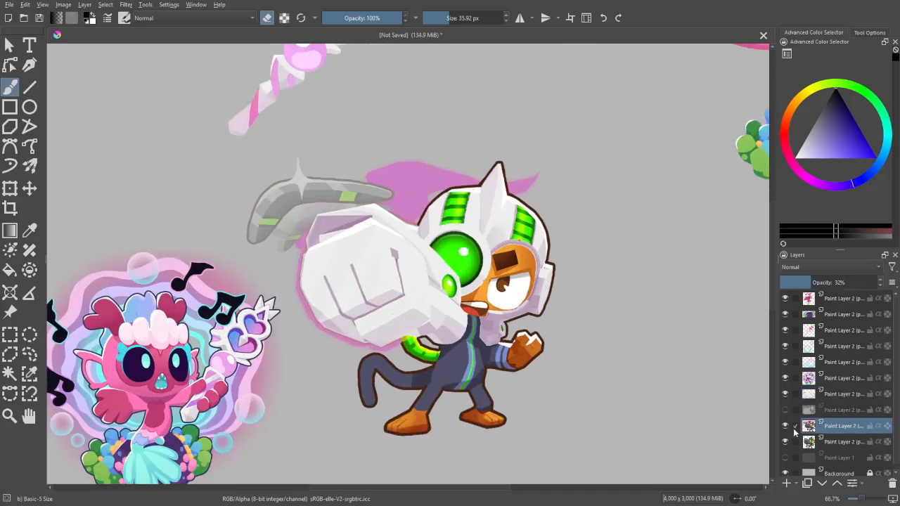
- Examine the monkey's white armour at different magnifications against the pink mermaid and wand
key("ctrl+minus")
key("ctrl+plus")
key("ctrl+plus")
key("ctrl+minus")
key("ctrl+minus")
left_click_drag(674, 344, 669, 368)
key("ctrl+plus")
left_click_drag(723, 424, 715, 403)
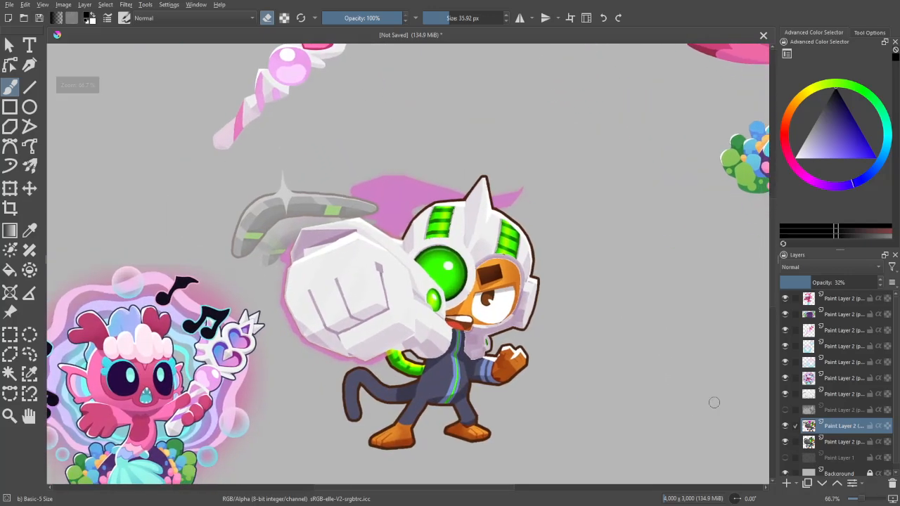
key("ctrl+minus")
key("ctrl+minus")
mouse_move(673, 368)
left_mouse_down()
mouse_move(680, 420)
mouse_move(675, 384)
left_mouse_up()
key("ctrl+plus")
key("ctrl+plus")
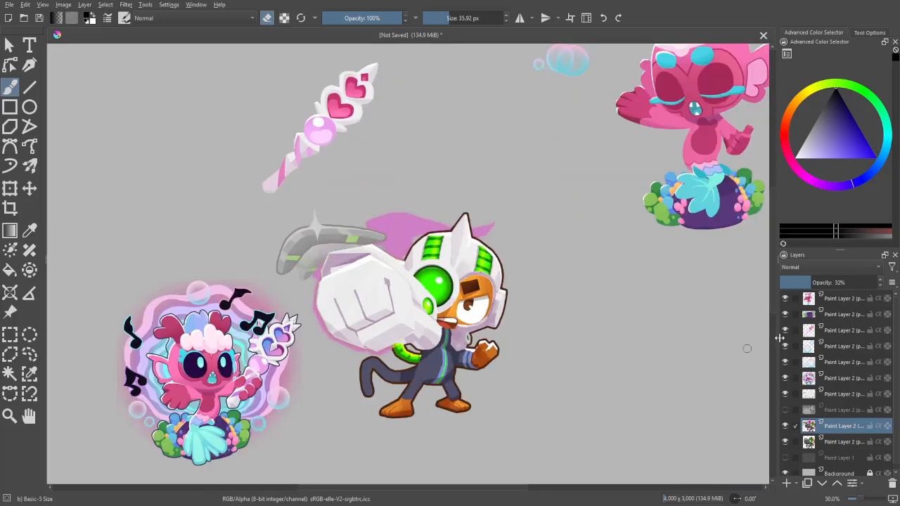
key("ctrl+minus")
key("ctrl+plus")
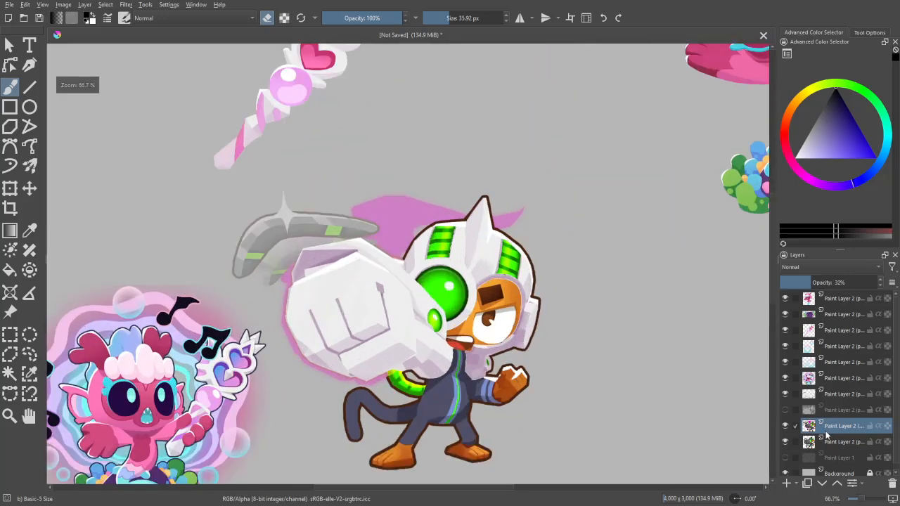
key("ctrl+minus")
key("ctrl+plus")
key("ctrl+plus")
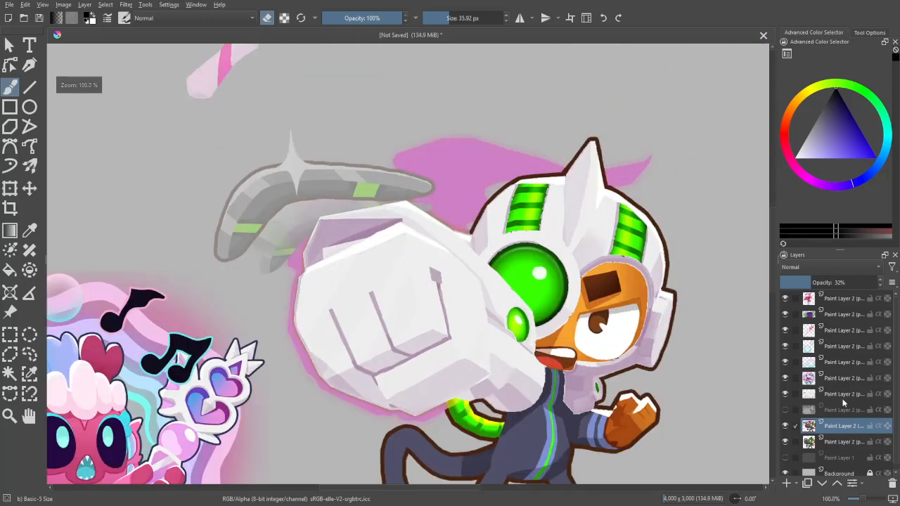
- Select similar green areas on the full-opacity monkey layer and move the 32% opacity layer beneath it
left_click(834, 442)
left_click(835, 427)
left_click_drag(725, 414, 663, 382)
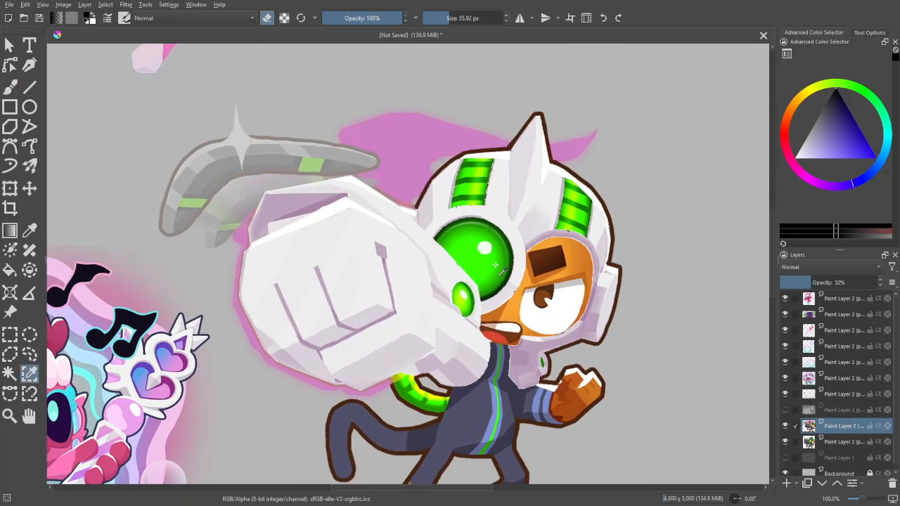
left_click(837, 443)
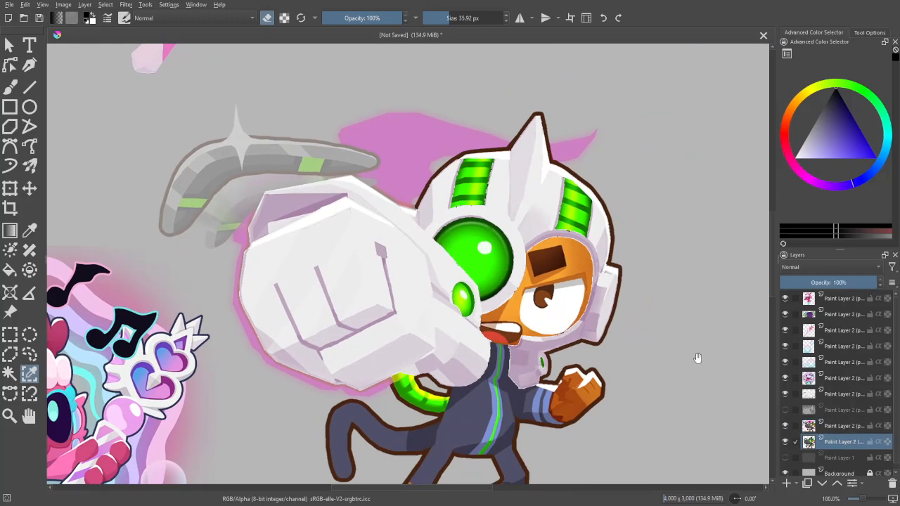
left_click_drag(697, 357, 626, 289)
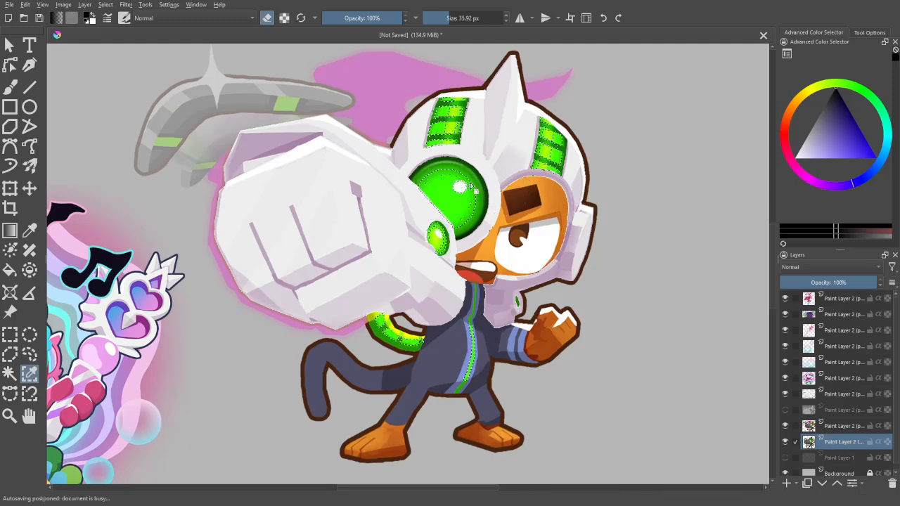
left_click_drag(840, 427, 846, 452)
left_click(845, 428)
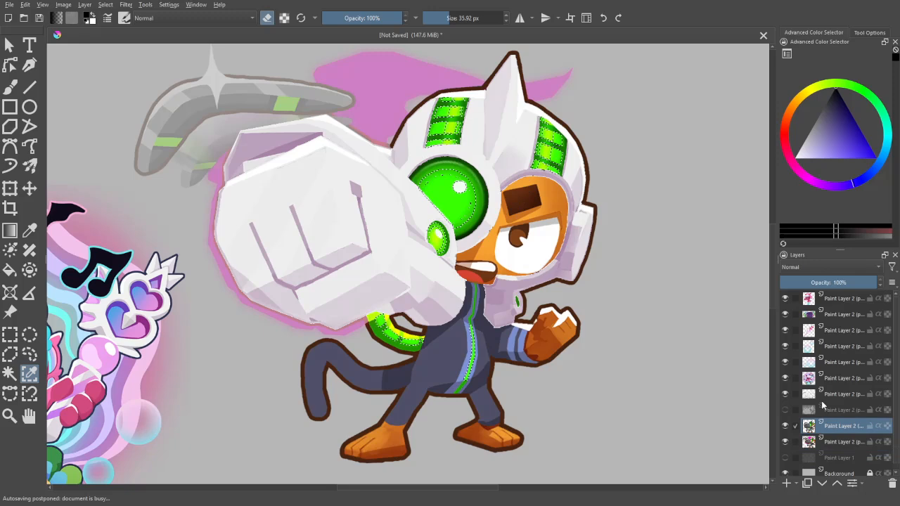
- Extend the colour selection to the remaining green shades on the goggle, helmet stripes, chin detail and curved tube
left_click(460, 176)
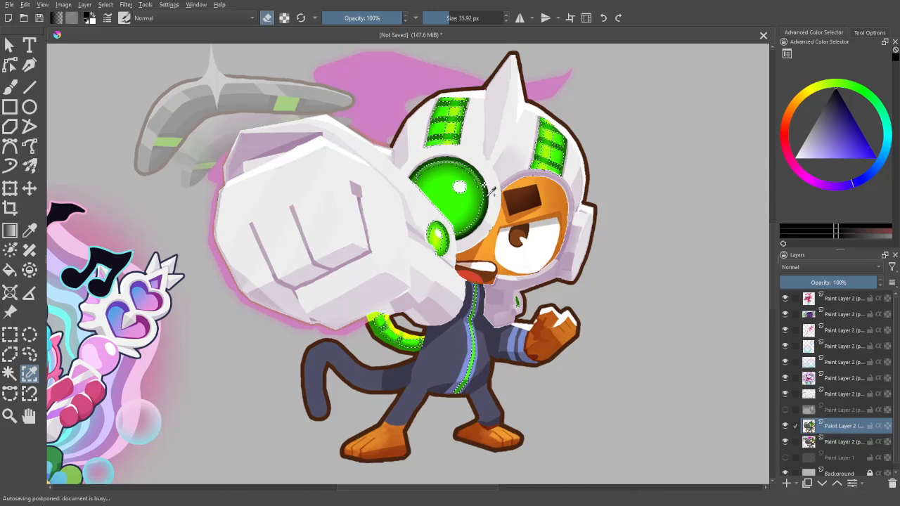
left_click(454, 166)
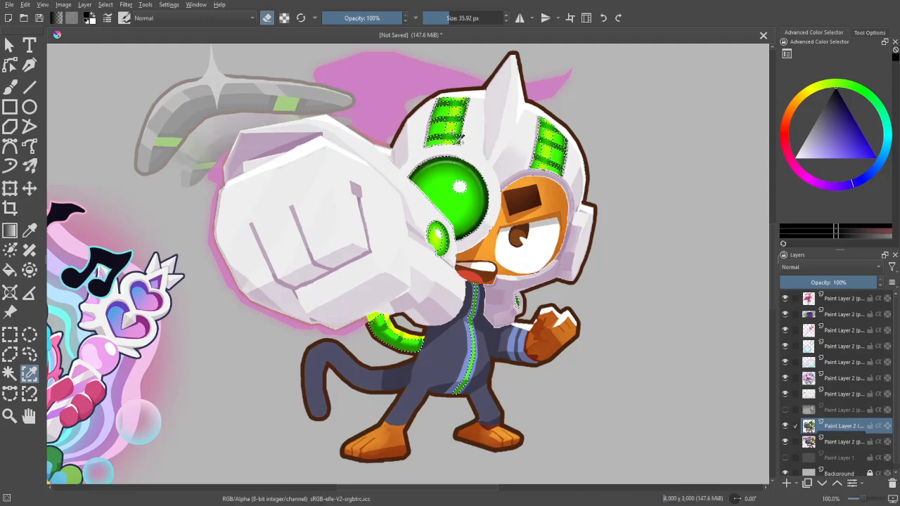
left_click(464, 146)
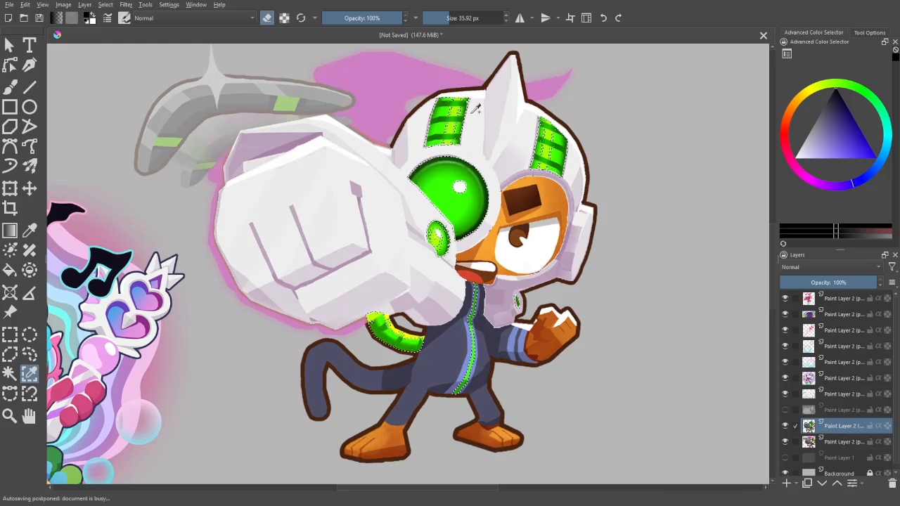
left_click(558, 146)
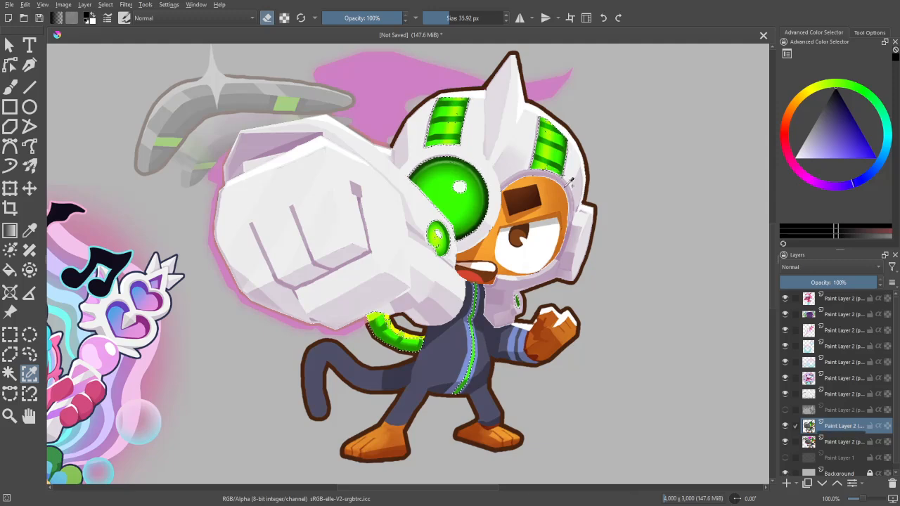
left_click(547, 170)
left_click_drag(437, 242, 446, 185)
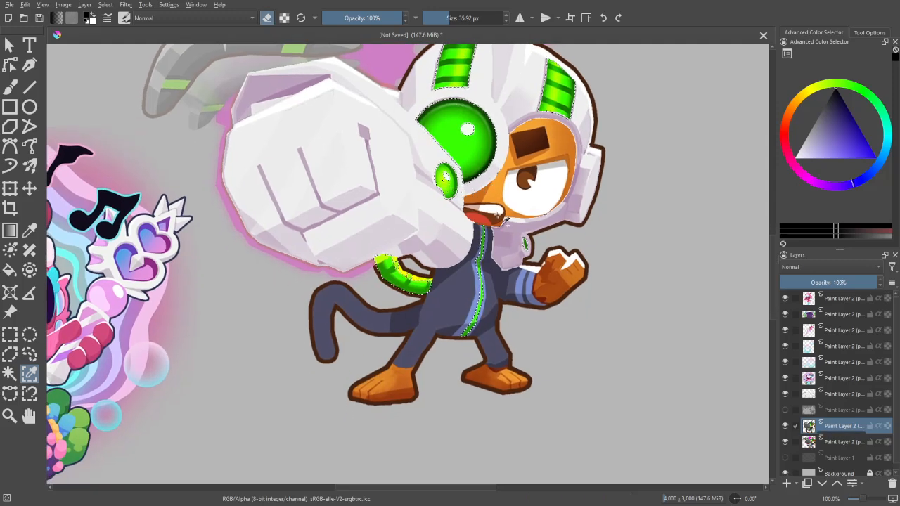
left_click(522, 241)
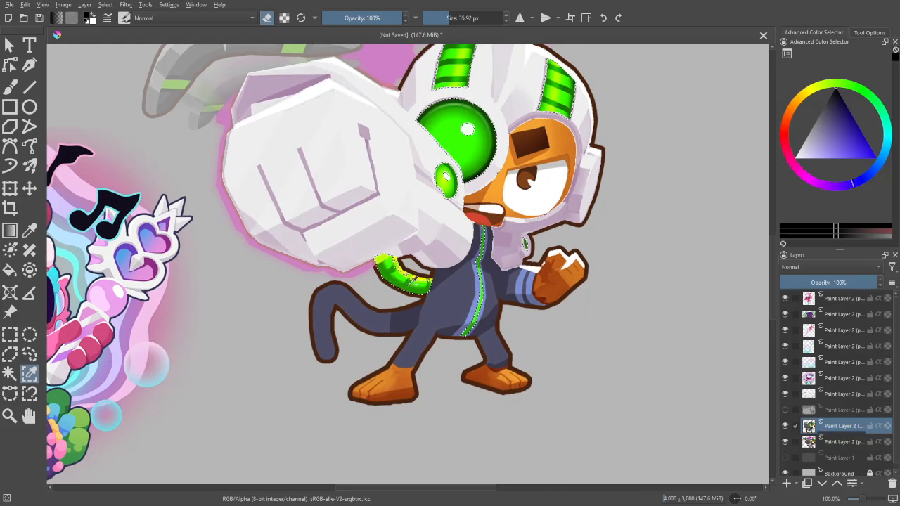
left_click(422, 279)
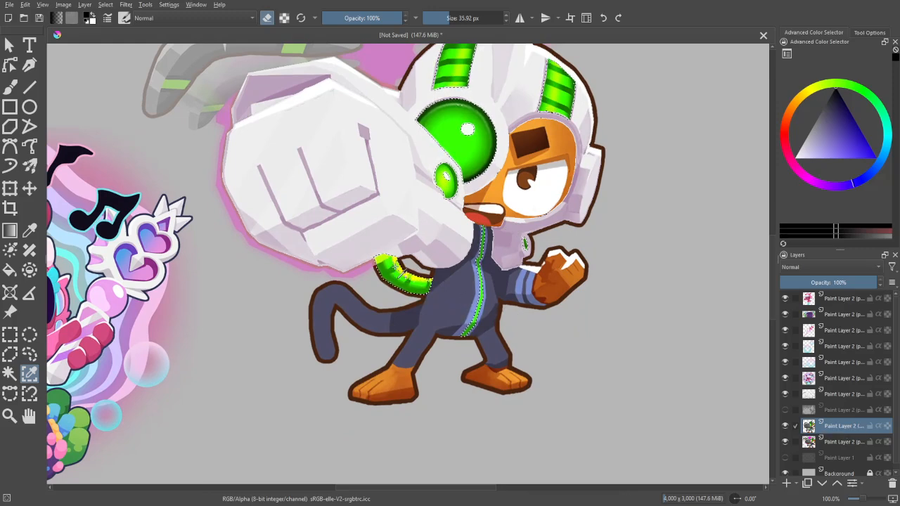
left_click(525, 244)
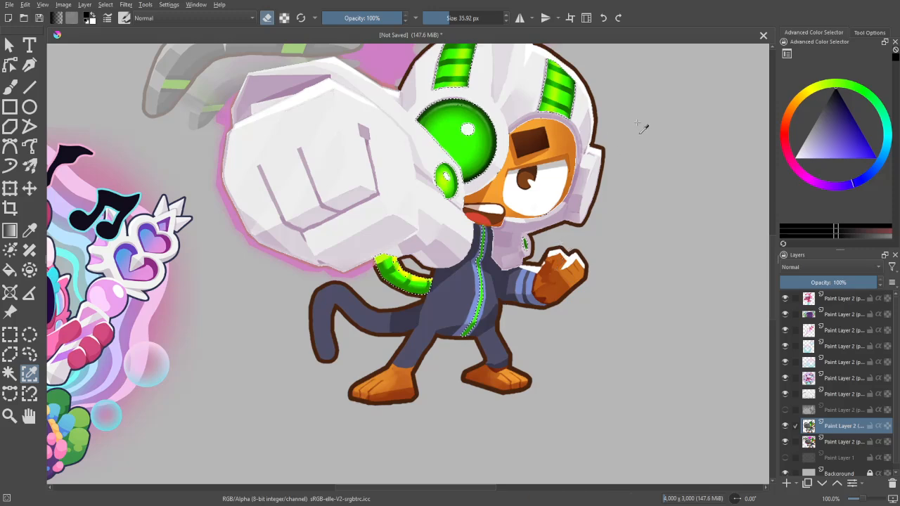
- Copy the selected green parts of the monkey and paste them onto a new layer
key("minus")
key("minus")
key("b")
key("ctrl+c")
key("ctrl+v")
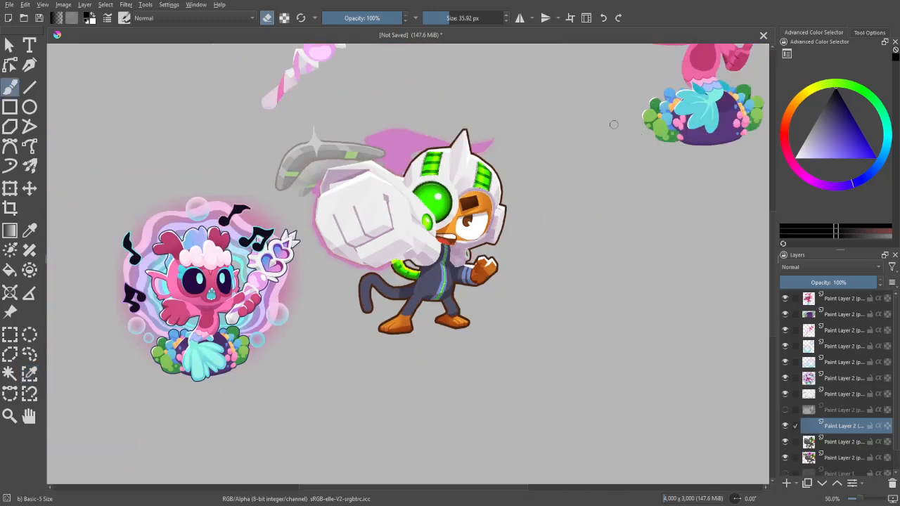
left_click_drag(703, 308, 711, 350)
key("plus")
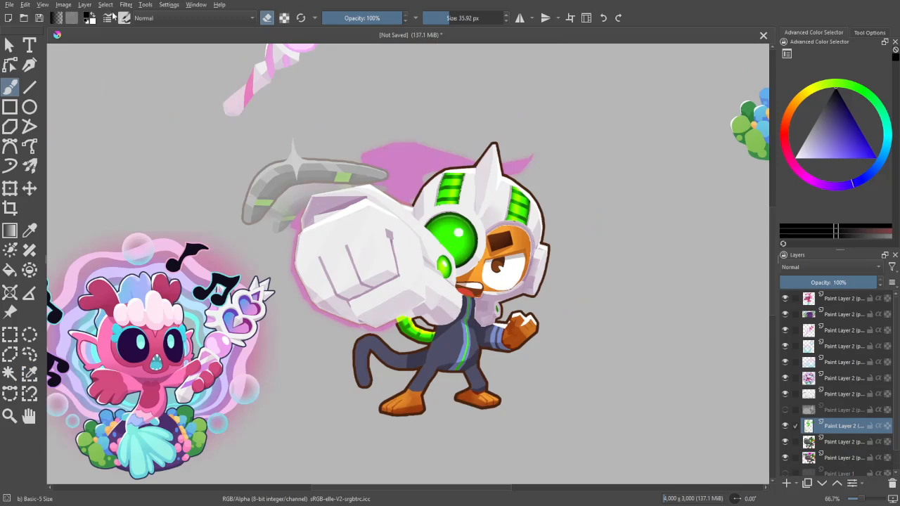
left_click(126, 5)
mouse_move(155, 113)
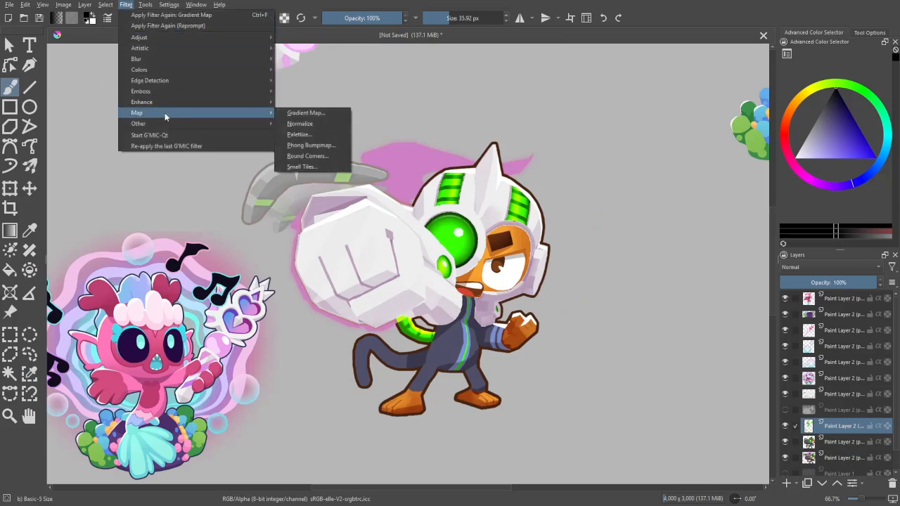
left_click(32, 453)
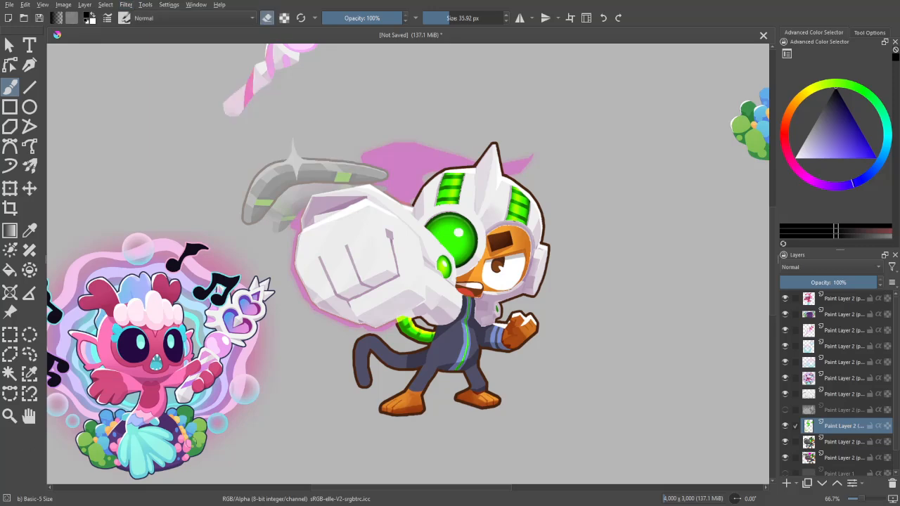
key("minus")
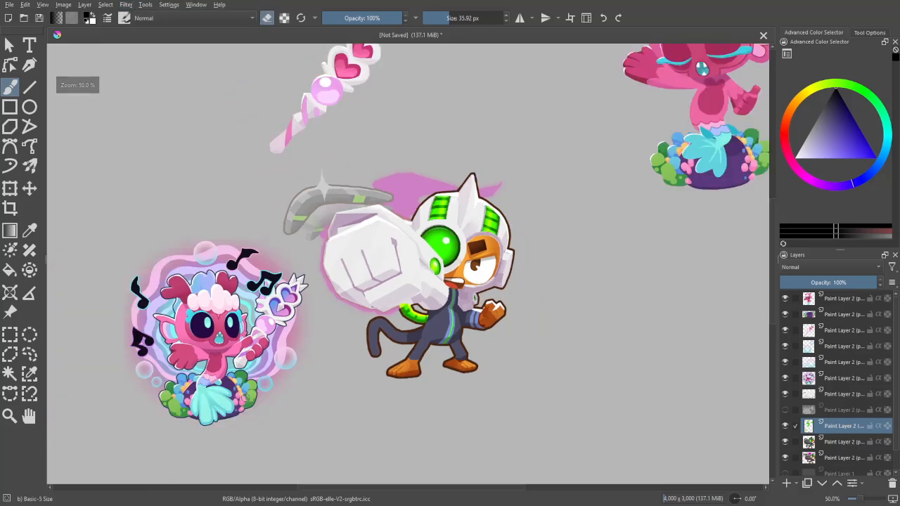
- Start a Gradient Map on the copied green parts and set its end stop to pink #ff93ca sampled from the wand's handle
left_click(127, 5)
mouse_move(177, 109)
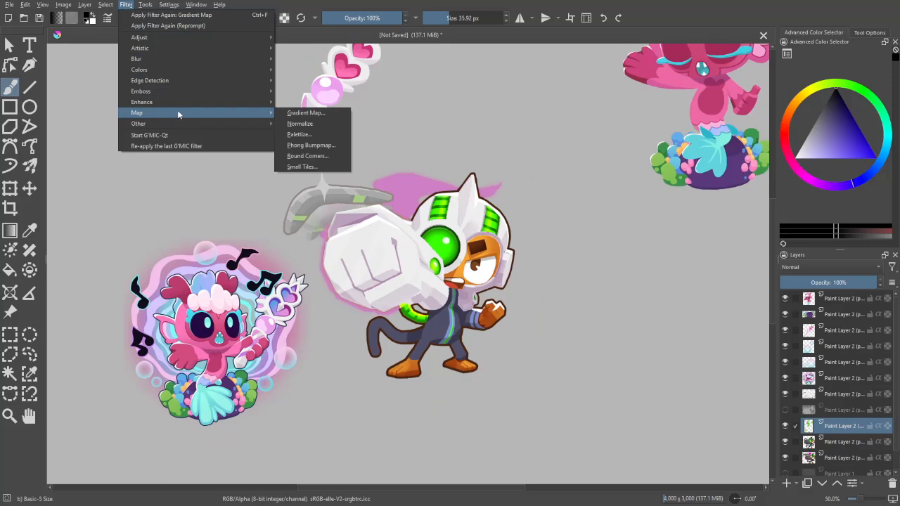
left_click(315, 113)
left_click(861, 240)
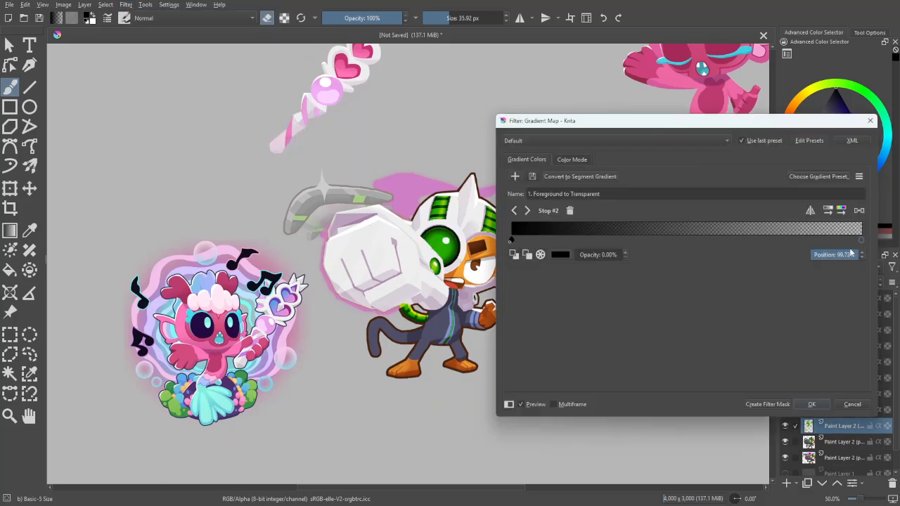
double_click(862, 240)
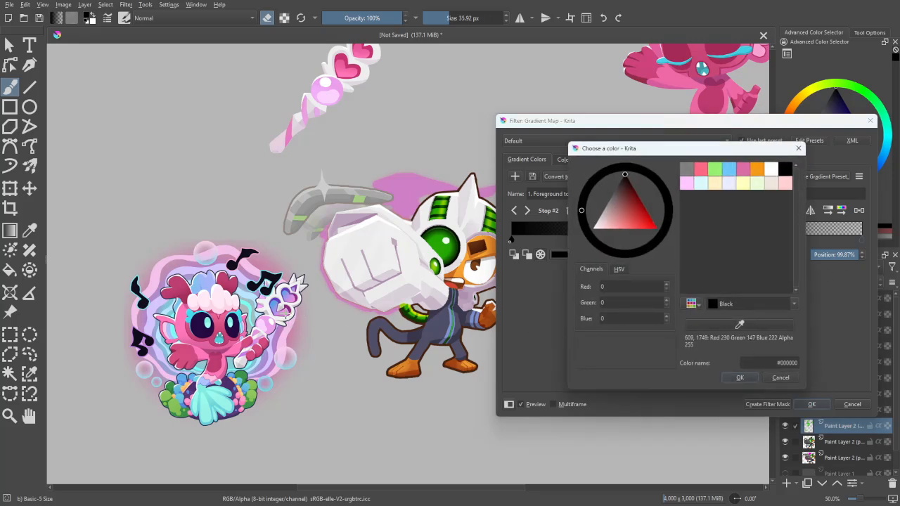
left_click(294, 129)
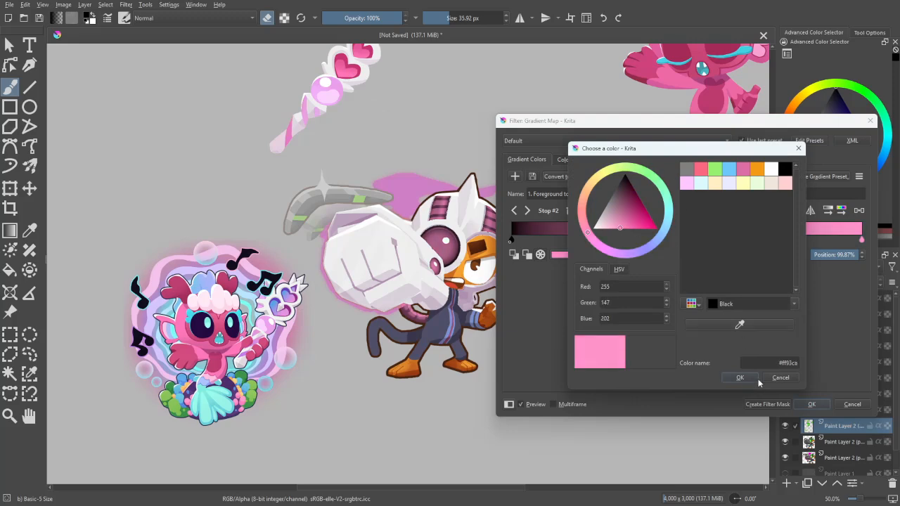
left_click(740, 377)
- Set the gradient's start stop to deep pink #c63470 sampled from the wand's heart
double_click(513, 237)
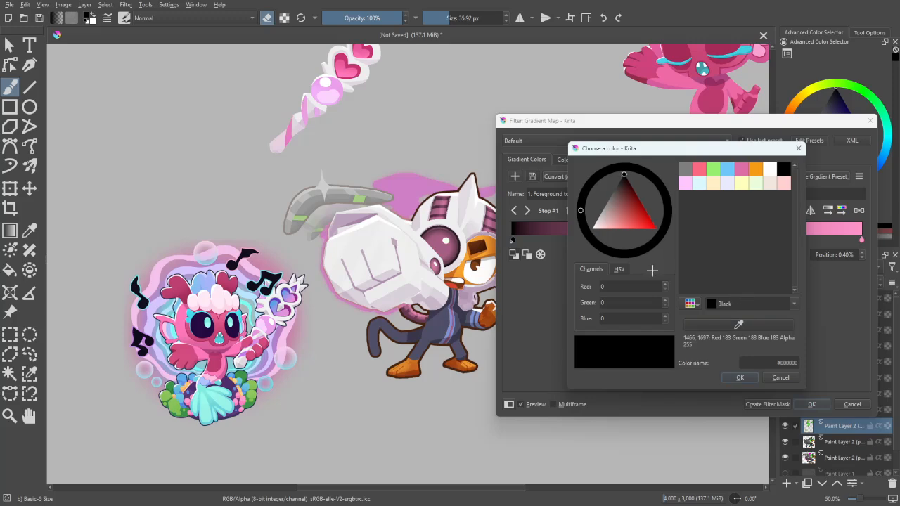
left_click(343, 59)
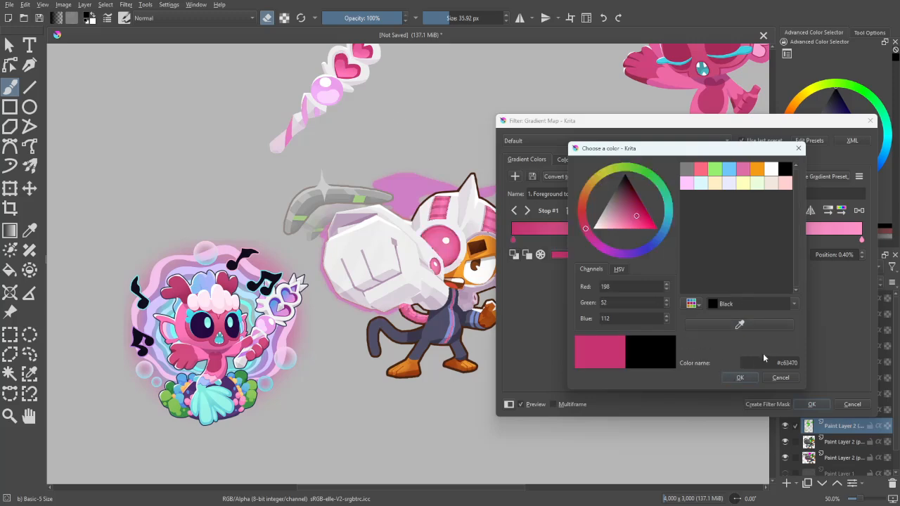
left_click(740, 378)
- Move the deep pink stop slightly inward and the light pink stop to 59.36%, and apply the Gradient Map
left_click_drag(862, 240, 727, 241)
left_click_drag(512, 240, 556, 240)
mouse_move(727, 242)
left_mouse_down()
mouse_move(749, 241)
mouse_move(720, 243)
left_mouse_up()
left_click_drag(740, 123, 765, 65)
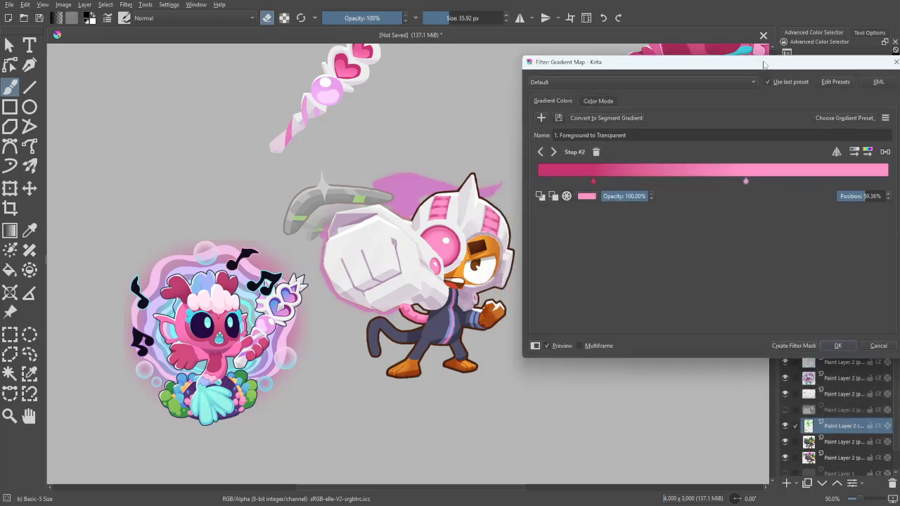
left_click(836, 346)
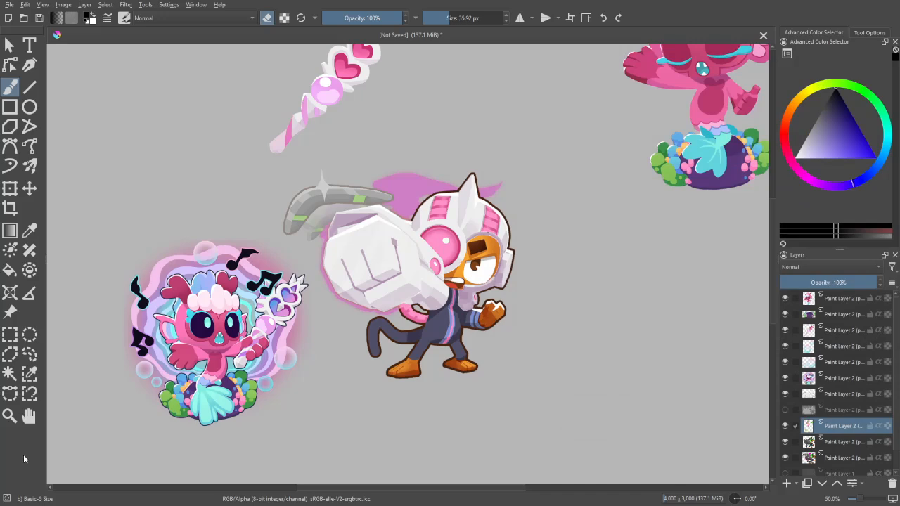
- Select the light orange skin areas of the monkey's face and raised hand by similar colour on the monkey's layer
left_click_drag(607, 378, 632, 360)
key("ctrl+plus")
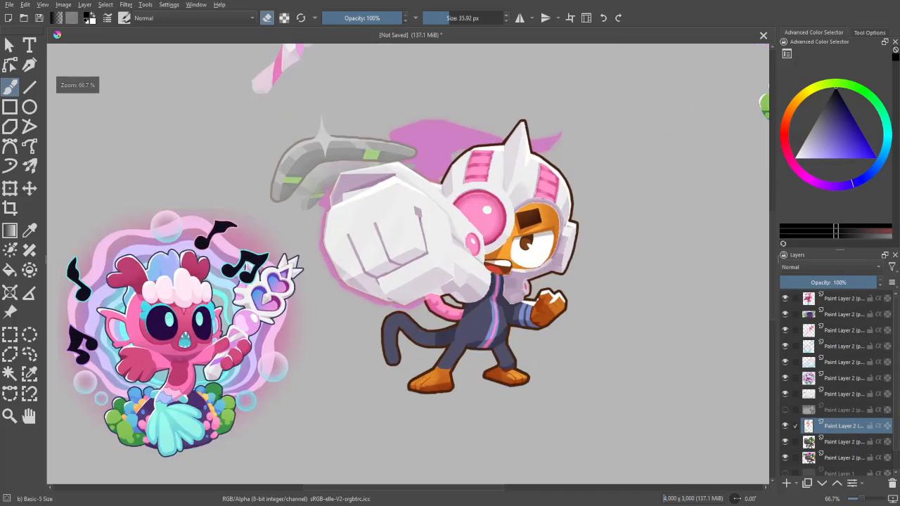
left_click_drag(745, 381, 695, 382)
left_click(818, 440)
key("ctrl+plus")
key("ctrl+plus")
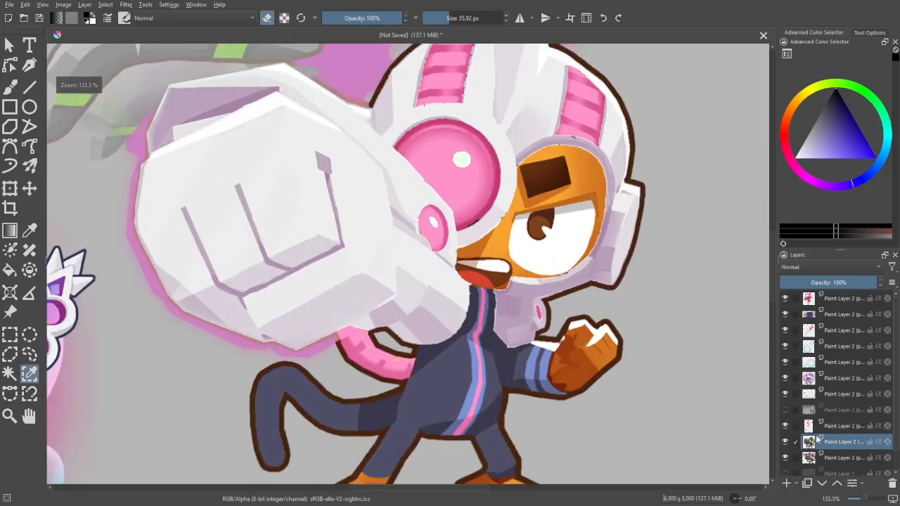
left_click(519, 262)
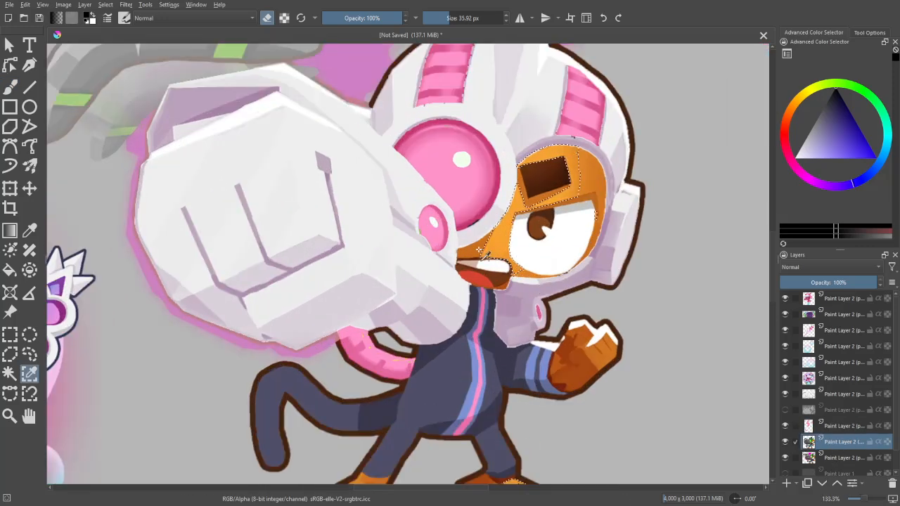
left_click(589, 180, "shift")
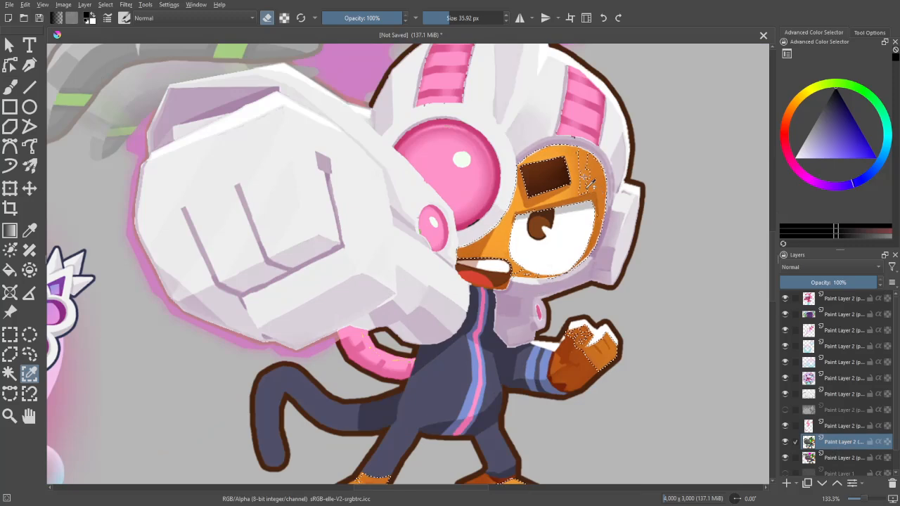
left_click(601, 353, "shift")
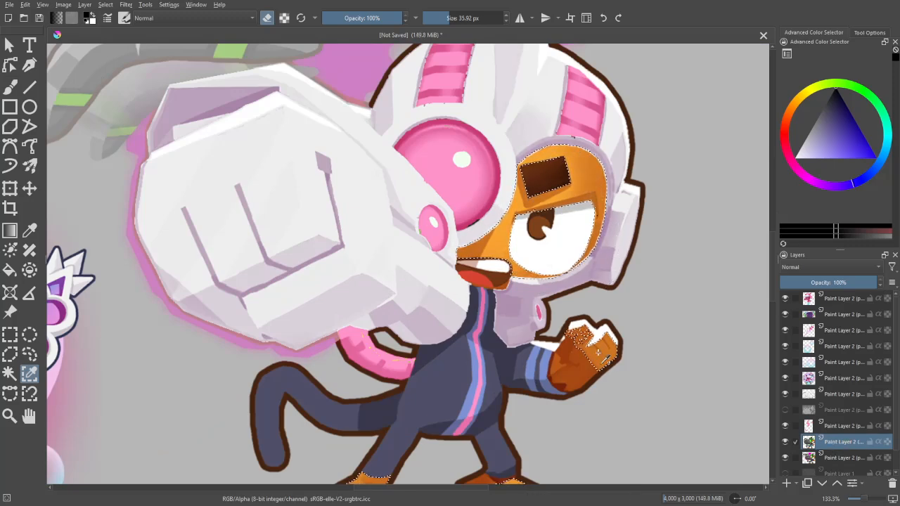
- Extend the similar-colour selection to the darker orange shades on the monkey's raised hand and feet
scroll(614, 266, "down", 2)
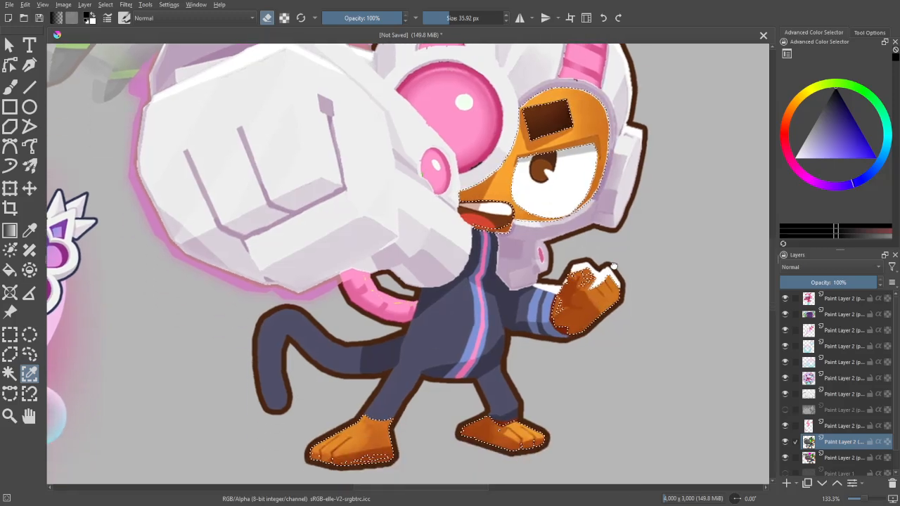
scroll(613, 266, "down", 1)
left_click(594, 248, "shift")
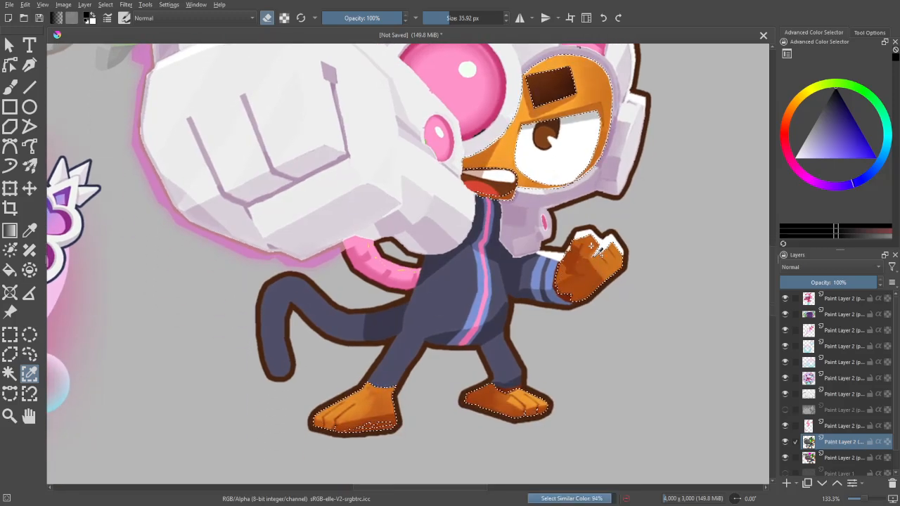
scroll(581, 350, "down", 1)
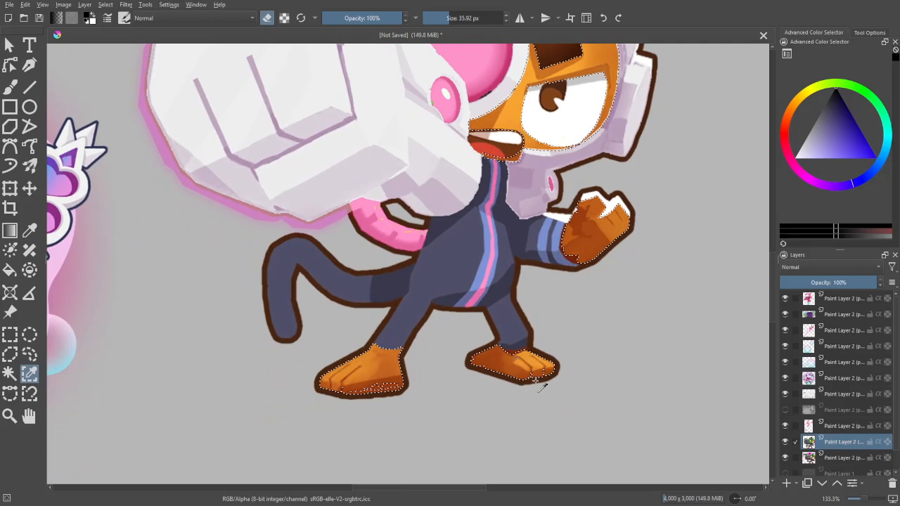
left_click(536, 379, "shift")
mouse_move(561, 311)
left_mouse_down()
mouse_move(580, 317)
mouse_move(553, 413)
left_mouse_up()
left_click(419, 387, "shift")
left_click_drag(648, 289, 641, 368)
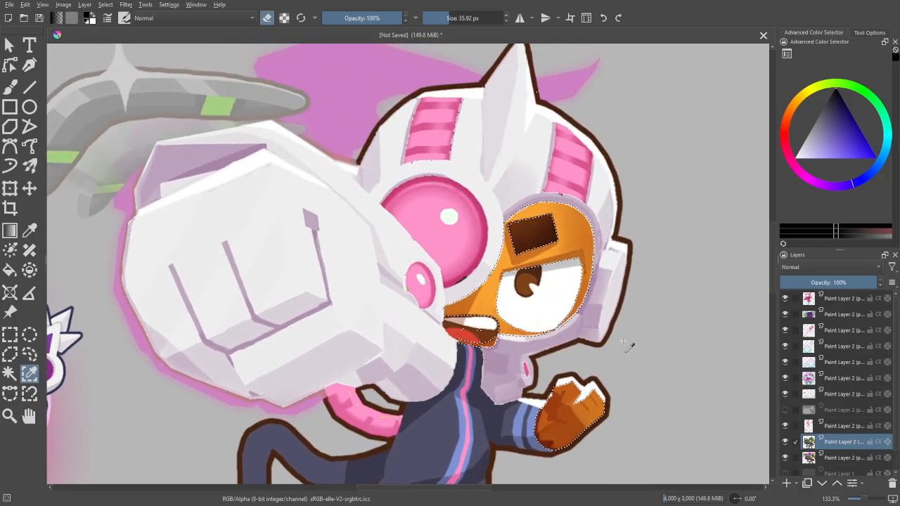
- Copy the selected orange skin of the monkey and paste it onto a new layer
key("minus")
key("minus")
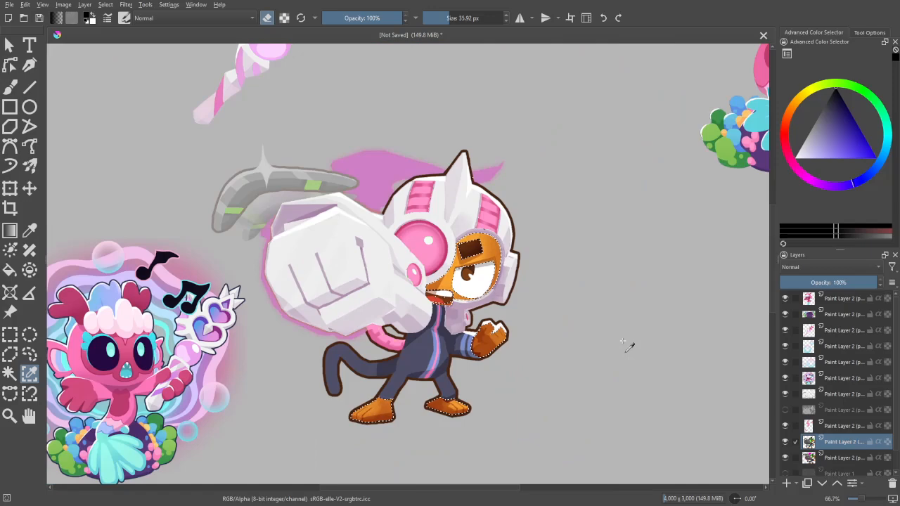
key("plus")
key("plus")
key("minus")
key("minus")
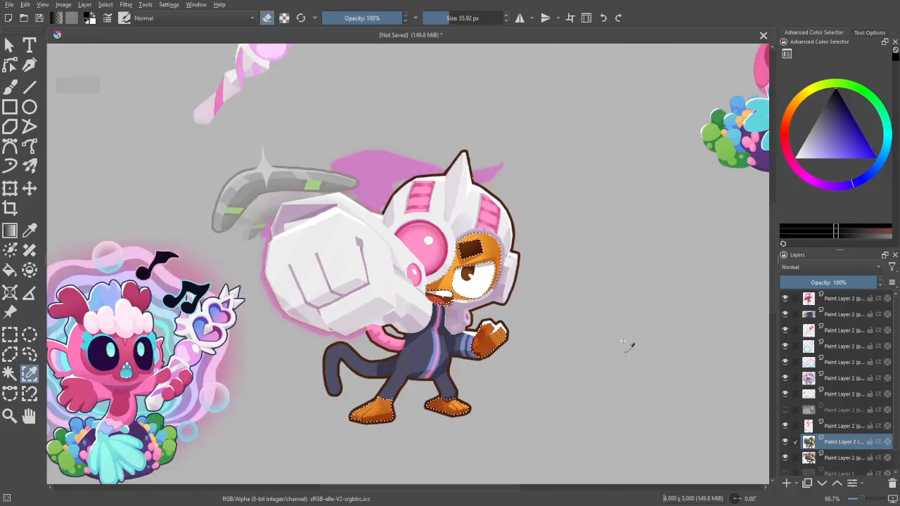
key("ctrl+c")
key("ctrl+v")
key("minus")
key("plus")
left_click_drag(623, 341, 618, 373)
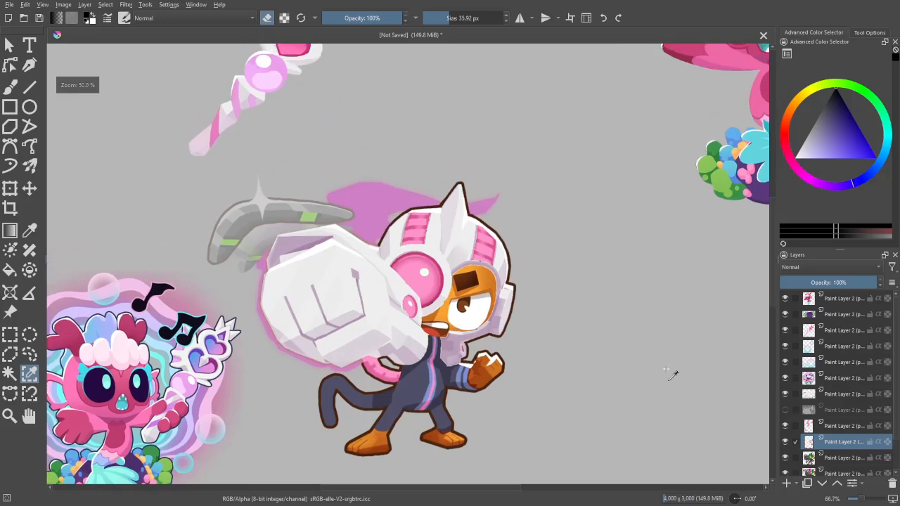
key("minus")
key("minus")
key("plus")
key("plus")
left_click_drag(669, 386, 670, 353)
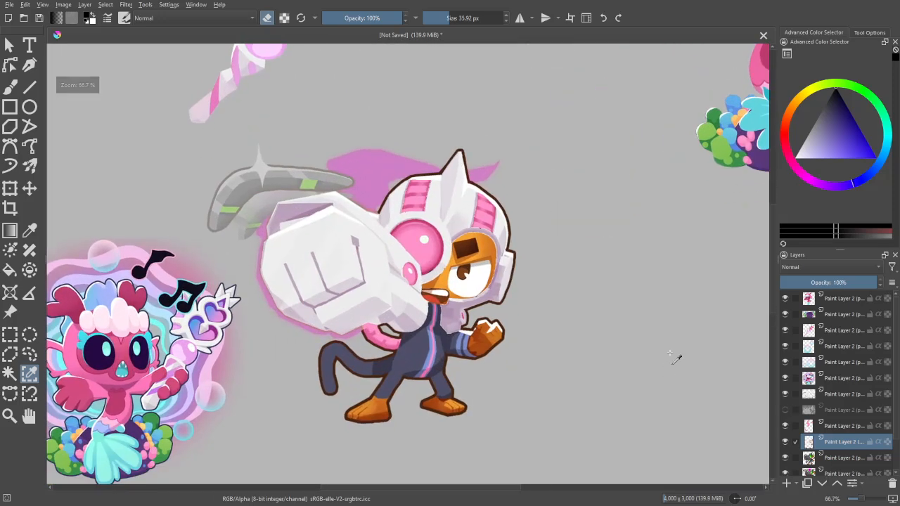
key("ctrl+u")
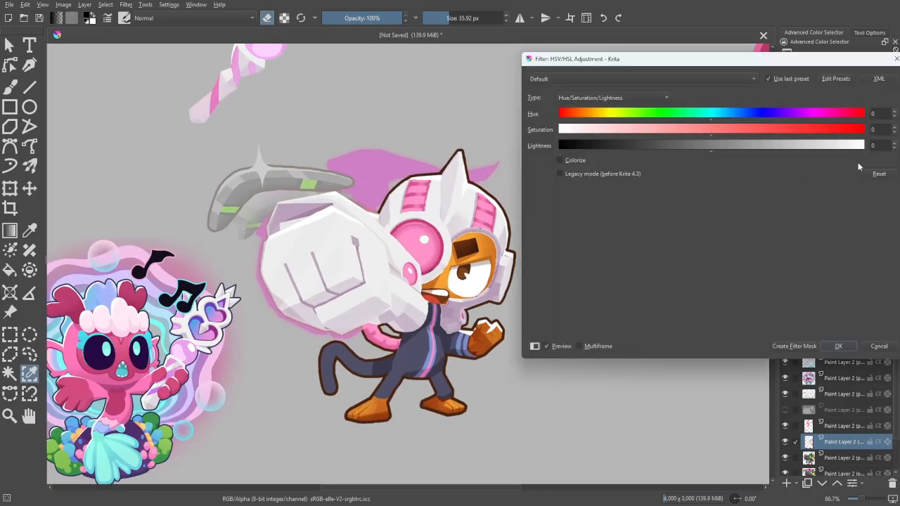
left_click_drag(837, 61, 820, 59)
left_click(864, 343)
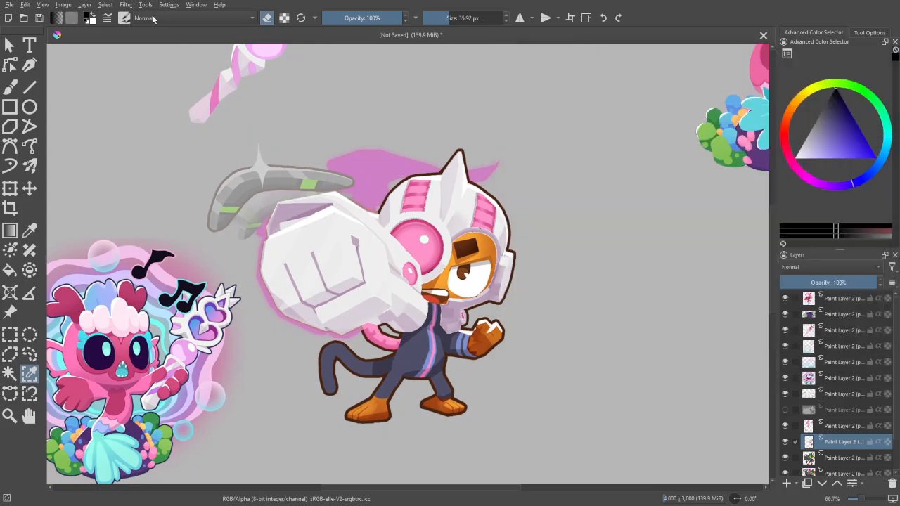
- Start a Gradient Map on the copied skin and set its end stop to pink #f170a1, adjusted from a colour sampled on the mermaid
left_click(125, 10)
mouse_move(237, 114)
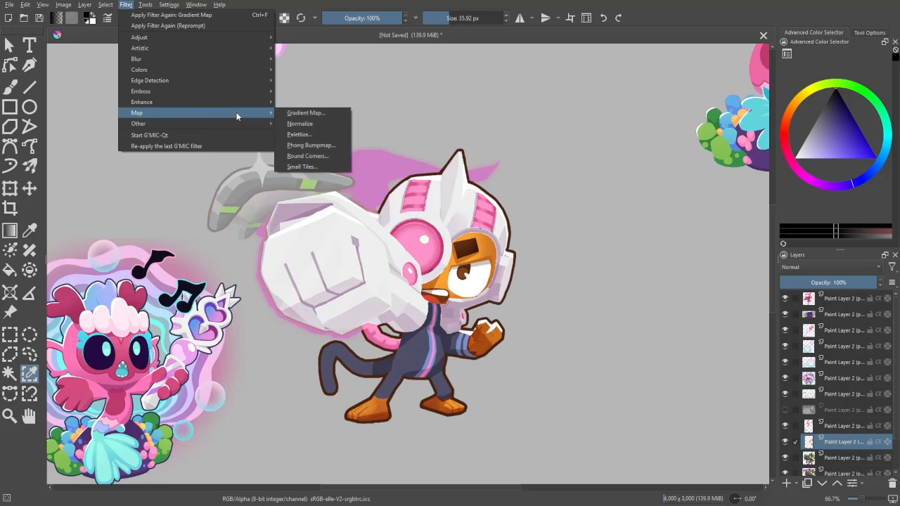
left_click(317, 113)
double_click(874, 175)
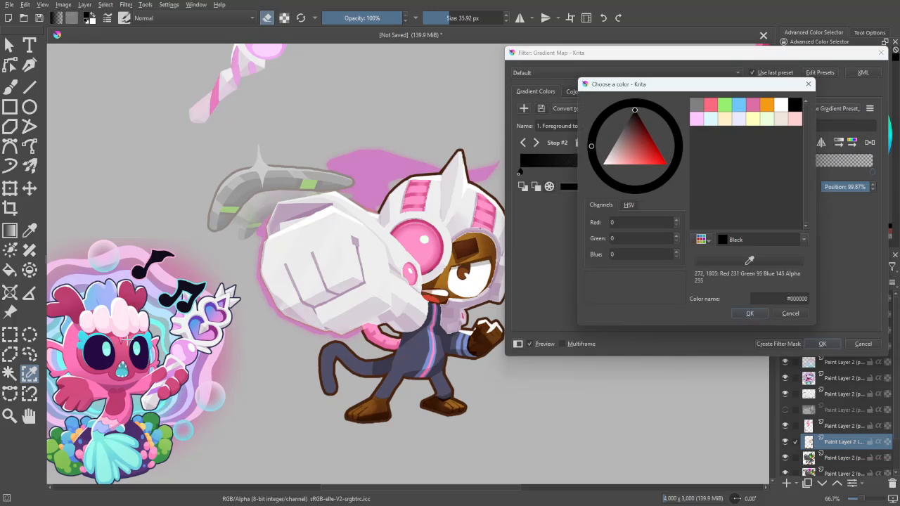
left_click(127, 340)
left_click(638, 162)
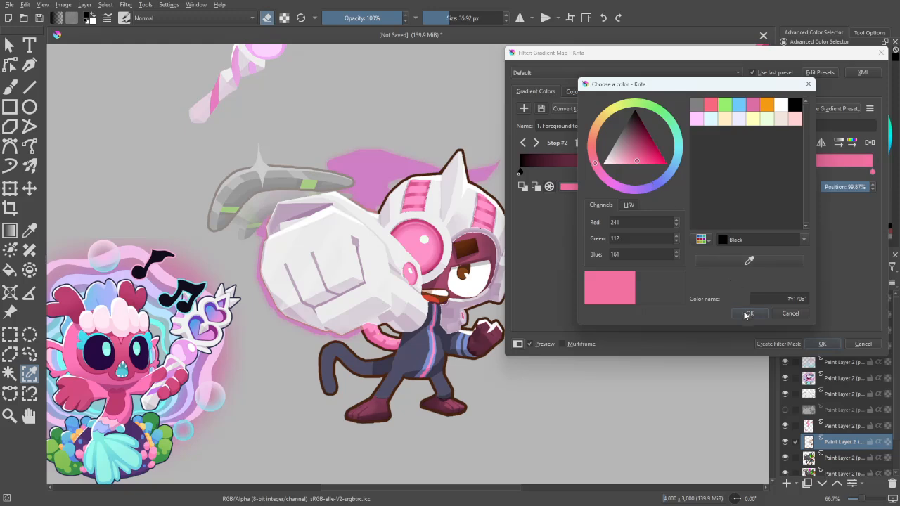
left_click(748, 314)
- Set the gradient's start stop to a dark magenta sampled from the mermaid's body and slightly darkened
left_click(521, 173)
double_click(521, 173)
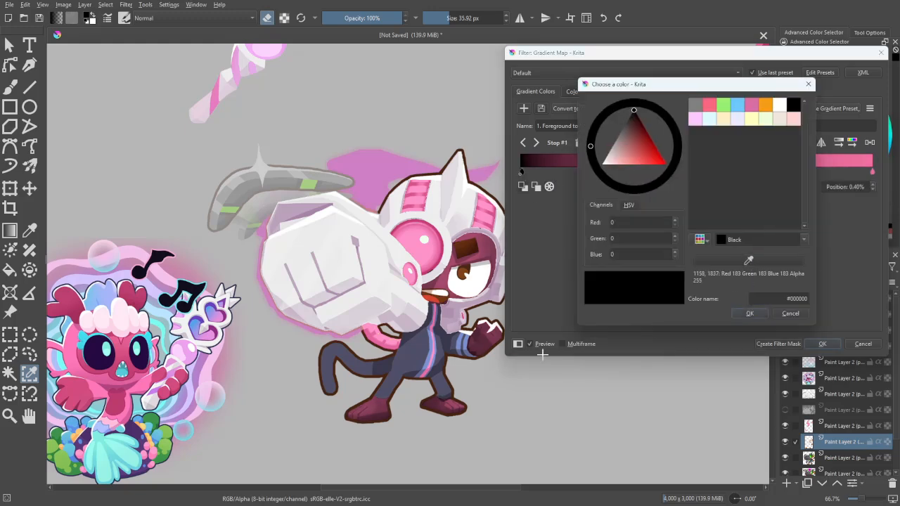
left_click(120, 393)
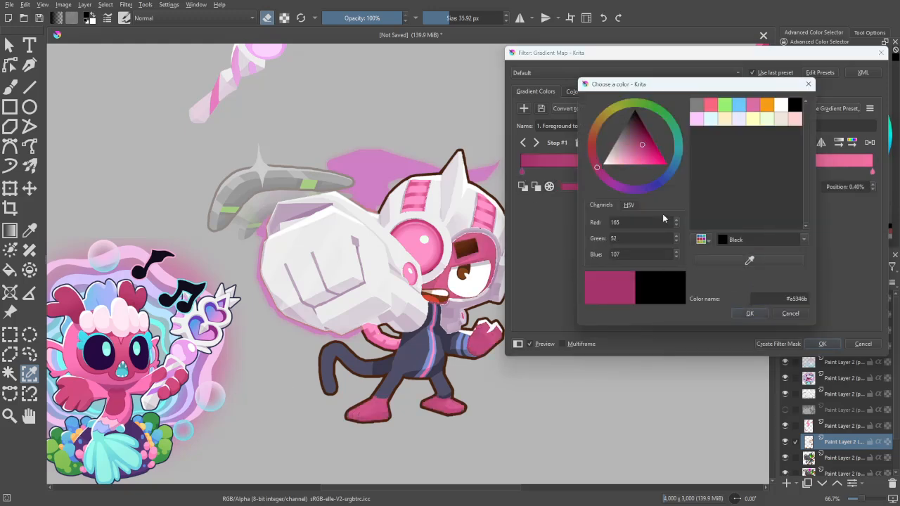
left_click(642, 140)
left_click(749, 313)
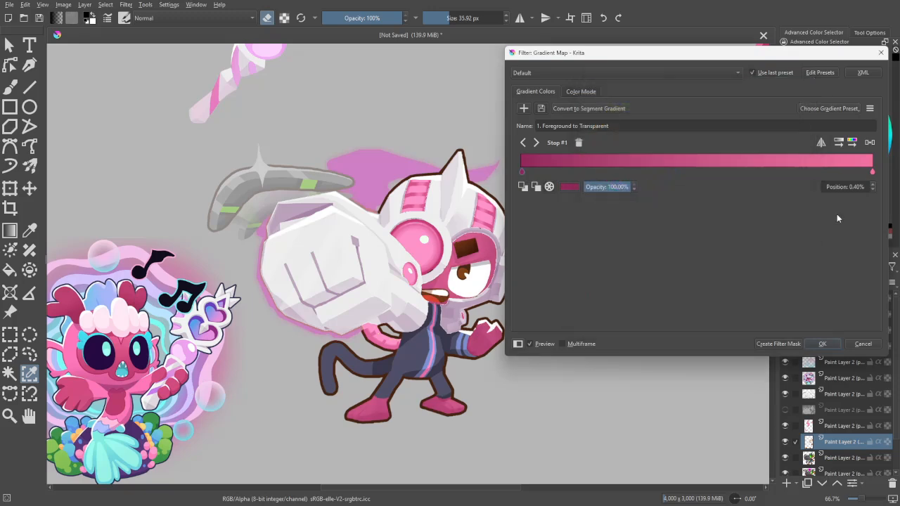
- Move the light pink stop inward to just past the gradient's middle and the dark stop to 23.80%, and apply the Gradient Map
left_click_drag(872, 172, 737, 174)
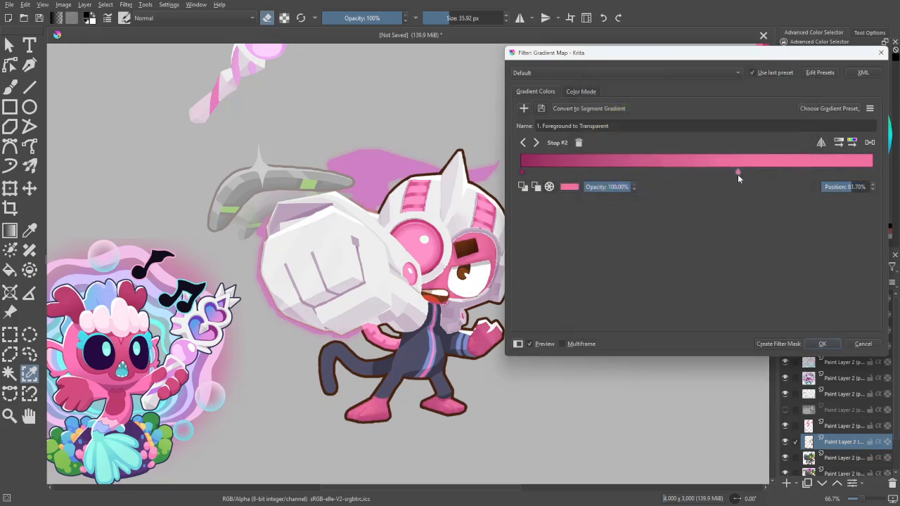
left_click_drag(529, 174, 606, 178)
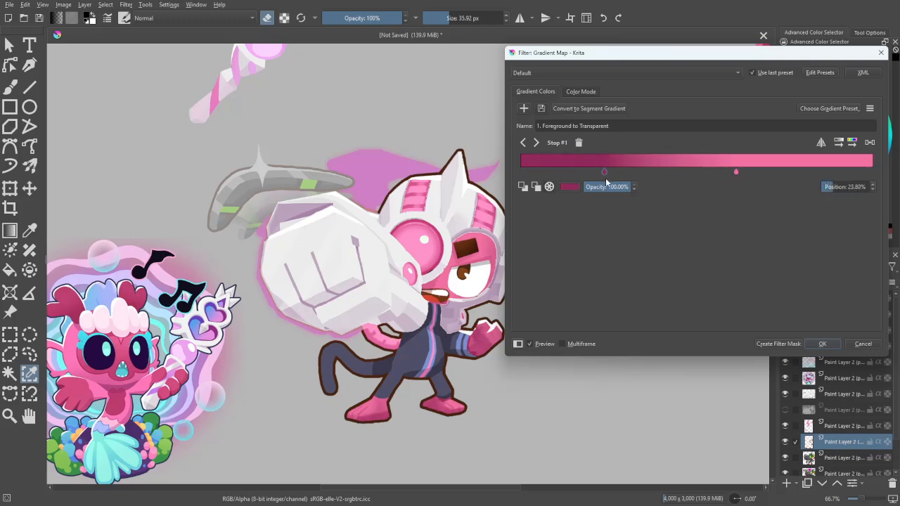
mouse_move(737, 171)
left_mouse_down()
mouse_move(710, 171)
mouse_move(731, 173)
left_mouse_up()
left_click(785, 344)
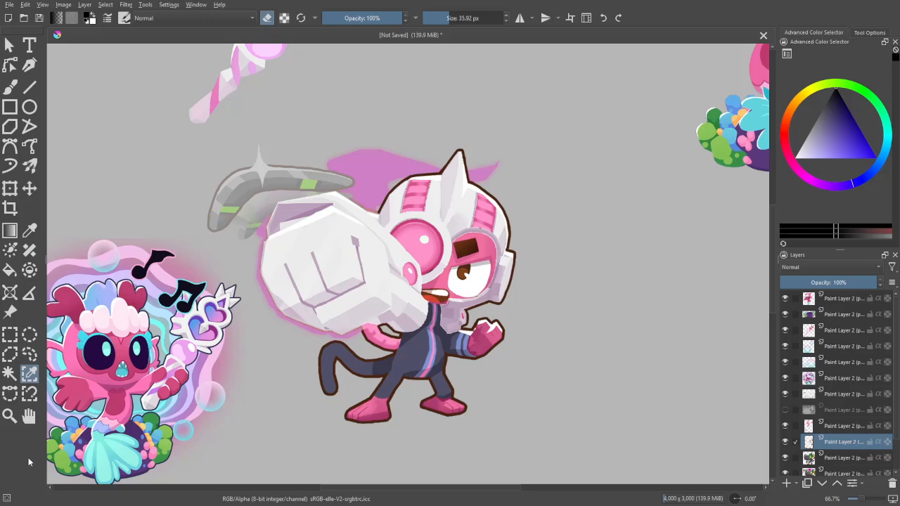
- Add a new paint layer above the recoloured pink details and sample teal from the mermaid's mouth as the brush colour
key("b")
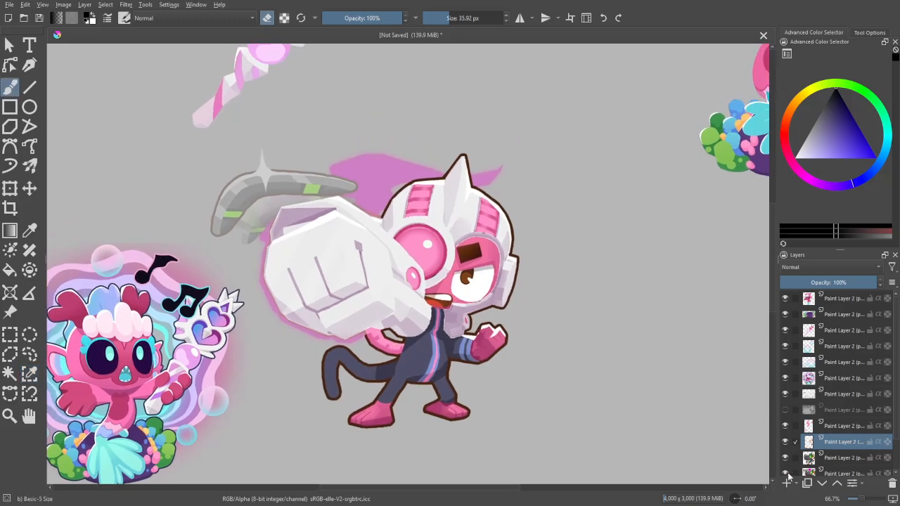
left_click_drag(733, 413, 712, 415)
left_click_drag(684, 418, 786, 434)
left_click_drag(707, 423, 651, 394)
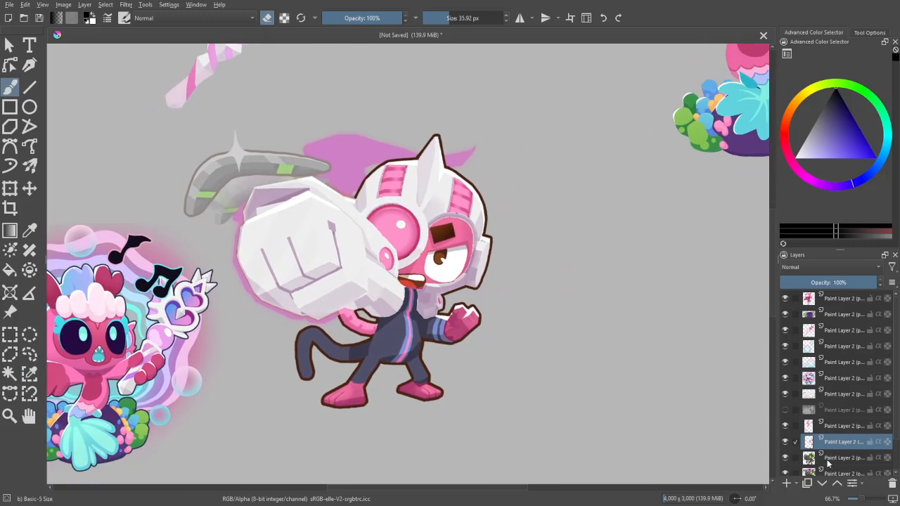
left_click(833, 429)
left_click(786, 485)
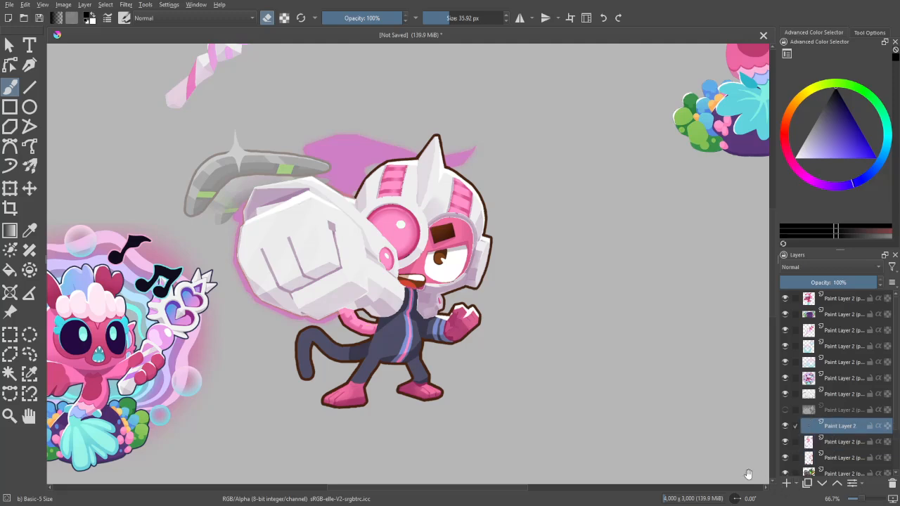
left_click_drag(699, 473, 789, 423)
key("ctrl+plus")
key("p")
left_click(81, 364)
key("b")
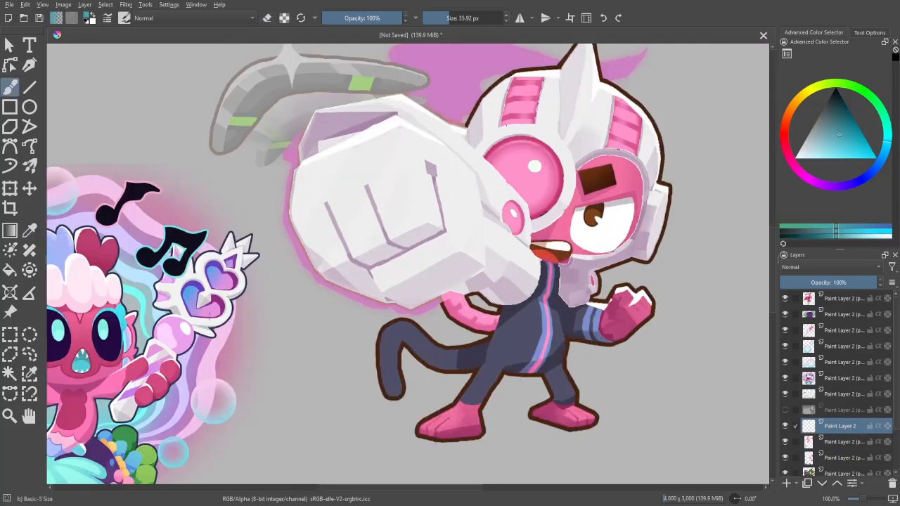
- Outline the monkey's mouth in teal with a 21.21 px brush and fill its interior with the same colour
left_click_drag(671, 268, 420, 299)
key("ctrl+plus")
key("ctrl+plus")
key("ctrl+plus")
key("ctrl+plus")
left_click_drag(453, 354, 822, 351)
key("ctrl+plus")
mouse_move(373, 402)
left_mouse_down()
mouse_move(400, 386)
mouse_move(370, 405)
mouse_move(388, 396)
mouse_move(425, 358)
left_mouse_up()
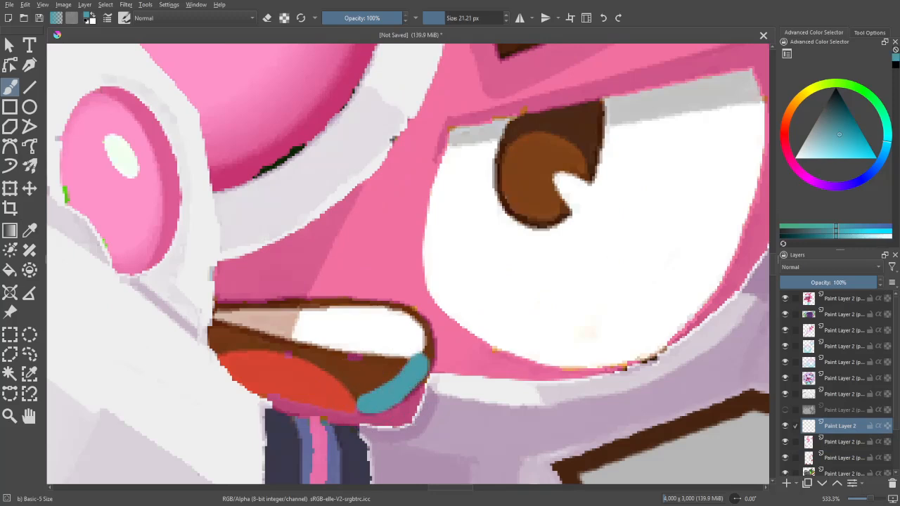
mouse_move(398, 389)
left_mouse_down()
mouse_move(426, 348)
mouse_move(421, 320)
mouse_move(386, 310)
mouse_move(225, 307)
mouse_move(218, 337)
mouse_move(290, 343)
mouse_move(348, 364)
mouse_move(350, 374)
mouse_move(623, 284)
left_mouse_up()
key("f")
left_click(392, 366)
key("b")
- Paint a tongue in the lower part of the monkey's teal mouth using light cyan sampled from the mermaid's mouth
key("ctrl+minus")
key("ctrl+minus")
key("ctrl+minus")
key("ctrl+minus")
key("ctrl+minus")
key("ctrl+minus")
key("ctrl+minus")
key("ctrl+plus")
key("ctrl+plus")
key("ctrl+plus")
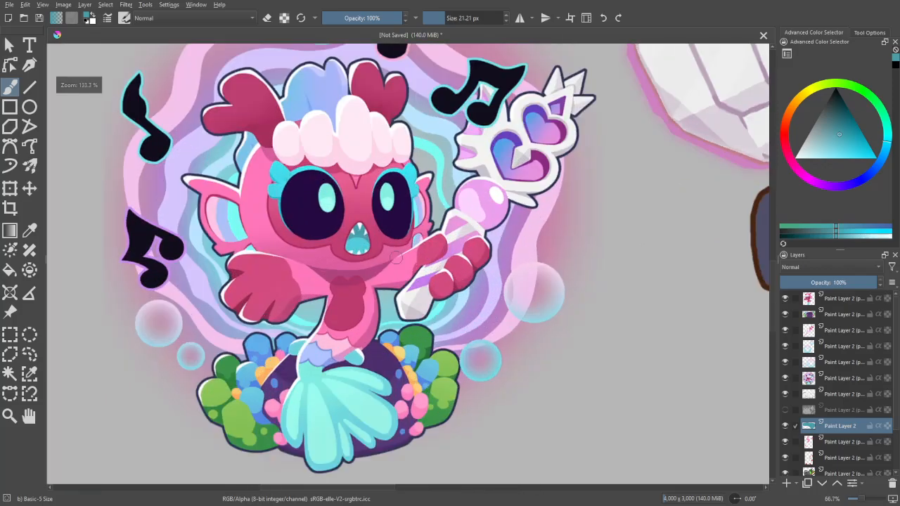
key("p")
left_click(359, 245)
key("b")
mouse_move(751, 237)
left_mouse_down()
mouse_move(283, 330)
mouse_move(102, 427)
left_mouse_up()
key("ctrl+plus")
key("ctrl+plus")
key("ctrl+plus")
key("ctrl+plus")
left_click_drag(492, 364, 786, 311)
key("ctrl+plus")
key("ctrl+plus")
mouse_move(465, 419)
left_mouse_down()
mouse_move(272, 375)
mouse_move(242, 361)
mouse_move(213, 323)
mouse_move(230, 320)
mouse_move(227, 350)
mouse_move(199, 327)
mouse_move(299, 342)
mouse_move(234, 327)
mouse_move(340, 336)
mouse_move(443, 392)
mouse_move(430, 378)
mouse_move(467, 415)
left_mouse_up()
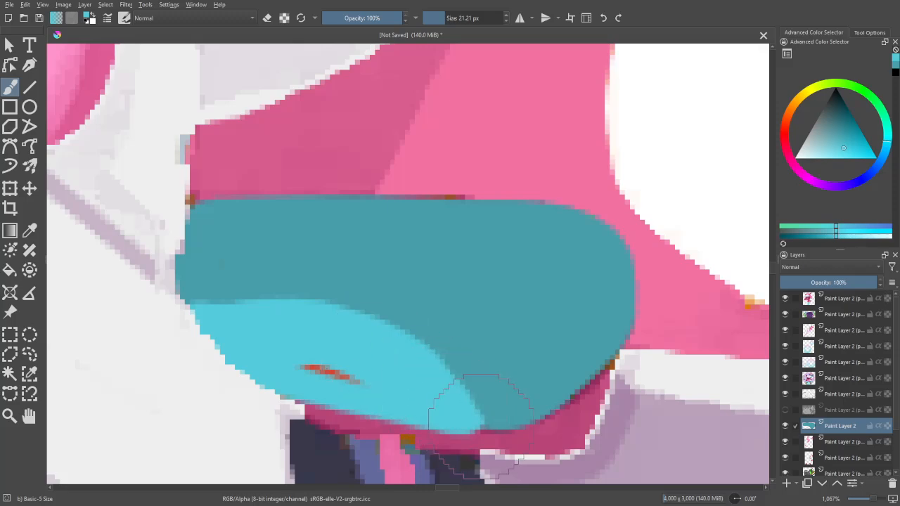
left_click_drag(366, 384, 303, 365)
- Sample white from the mermaid's teeth for the brush and add a new paint layer above the teal mouth layer
key("minus")
key("minus")
key("minus")
key("minus")
key("minus")
key("minus")
key("minus")
key("minus")
key("minus")
key("minus")
left_click_drag(614, 405, 765, 377)
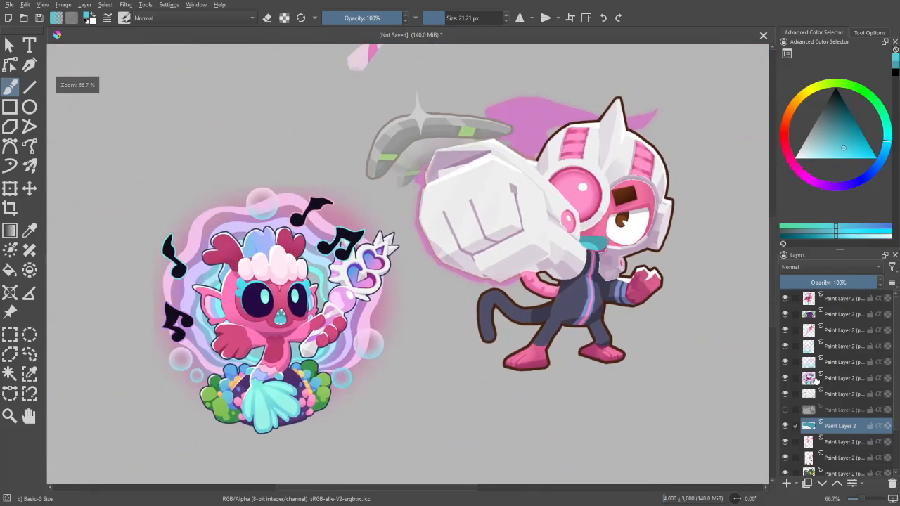
key("plus")
key("plus")
key("p")
left_click(182, 356)
key("b")
left_click_drag(615, 311, 259, 396)
key("plus")
key("plus")
key("plus")
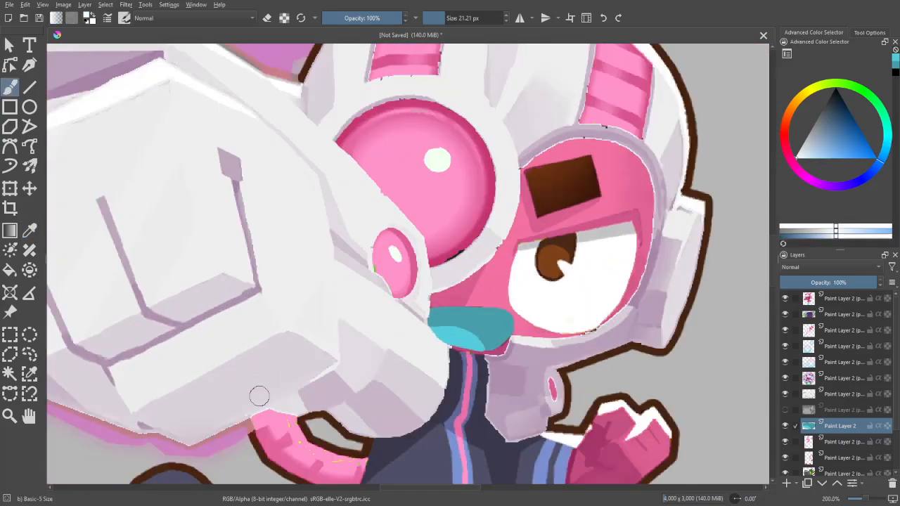
left_click(787, 484)
- Paint two pointed white teeth along the upper edge of the monkey's mouth with a 10.38 px brush
left_click_drag(717, 461, 595, 379)
key("plus")
key("plus")
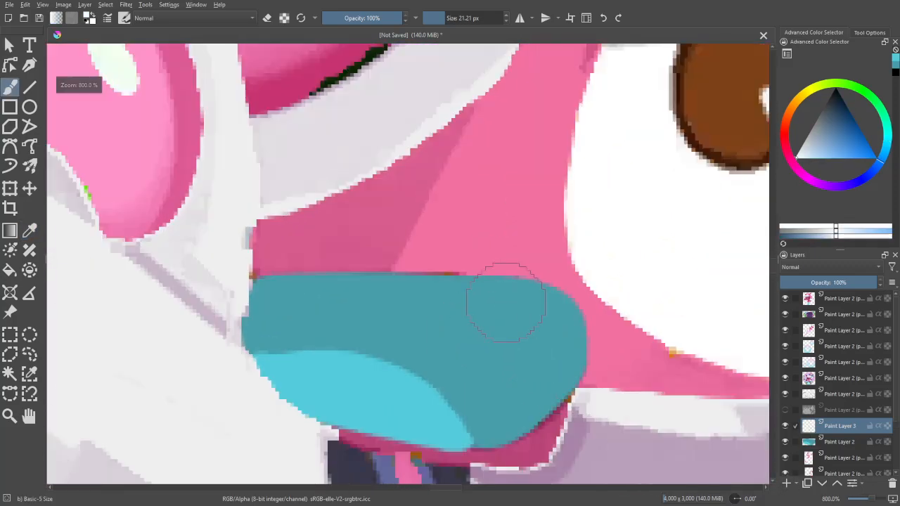
mouse_move(505, 303)
left_mouse_down()
mouse_move(465, 304)
mouse_move(485, 323)
mouse_move(482, 348)
mouse_move(519, 283)
mouse_move(492, 280)
mouse_move(507, 294)
mouse_move(438, 342)
mouse_move(428, 280)
mouse_move(469, 282)
mouse_move(443, 317)
left_mouse_up()
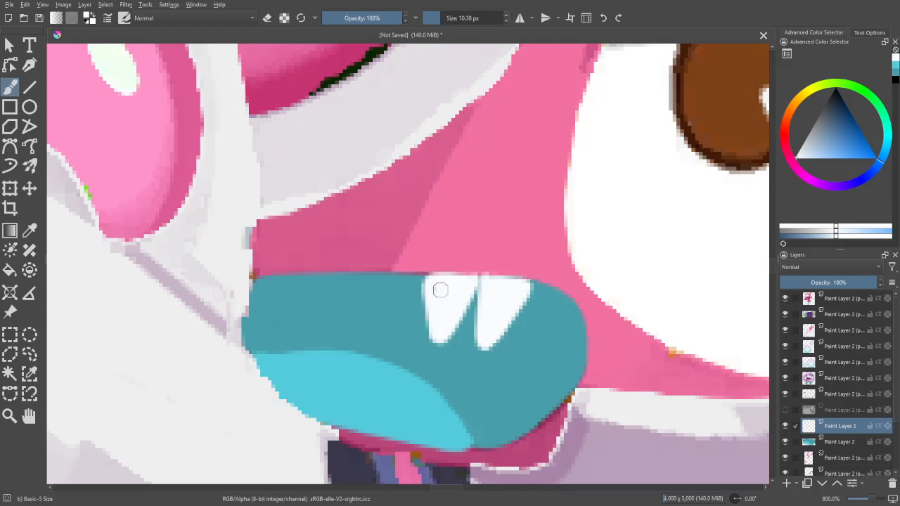
- Add another pointed white tooth at the mouth's corner and three smaller teeth along the rest of its upper edge, using a mirrored view
key("m")
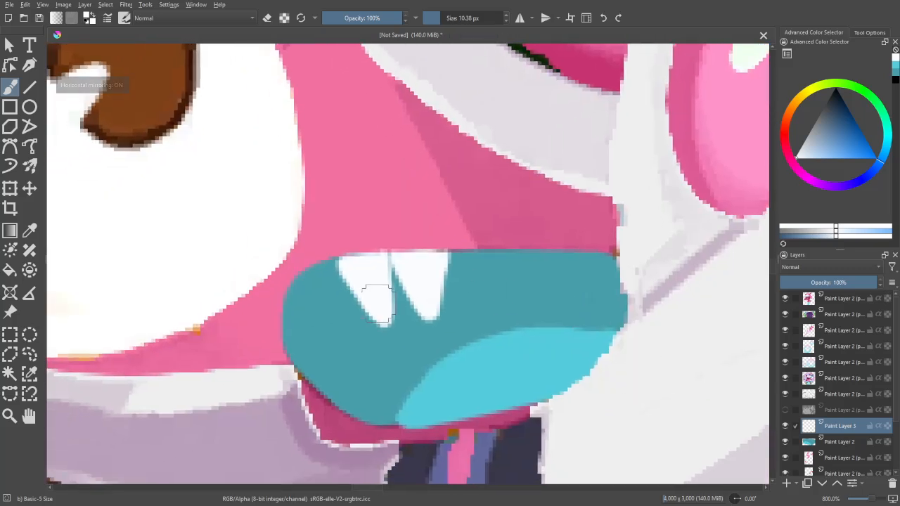
mouse_move(335, 274)
left_mouse_down()
mouse_move(340, 325)
mouse_move(290, 291)
mouse_move(301, 293)
mouse_move(291, 292)
mouse_move(327, 264)
mouse_move(320, 301)
left_mouse_up()
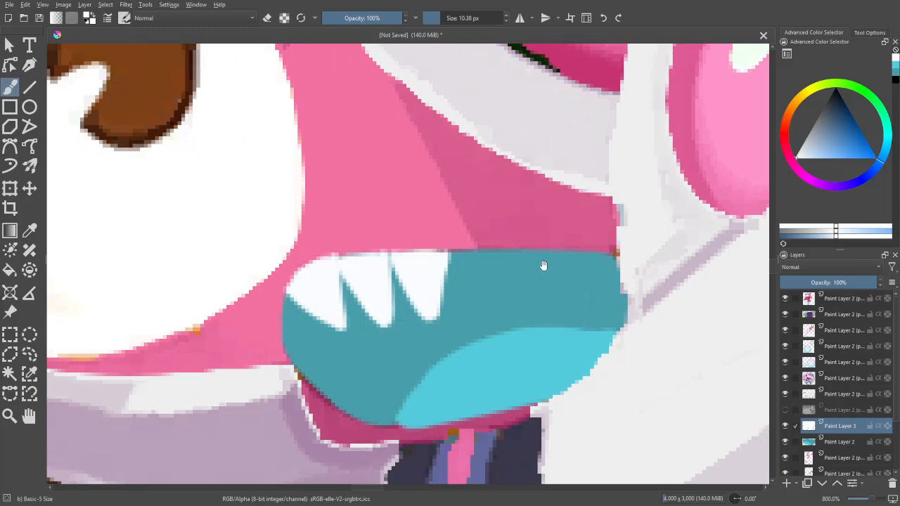
left_click_drag(543, 266, 482, 283)
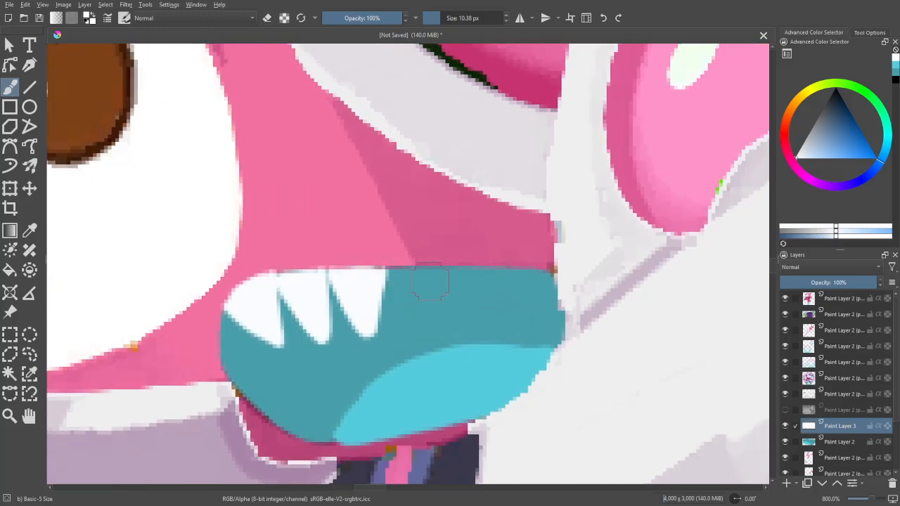
mouse_move(433, 294)
left_mouse_down()
mouse_move(451, 269)
mouse_move(439, 285)
mouse_move(484, 308)
mouse_move(499, 275)
mouse_move(478, 311)
mouse_move(498, 273)
mouse_move(519, 320)
left_mouse_up()
key("ctrl+z")
key("ctrl+z")
key("ctrl+z")
key("ctrl+z")
mouse_move(500, 270)
left_mouse_down()
mouse_move(517, 310)
mouse_move(528, 276)
left_mouse_up()
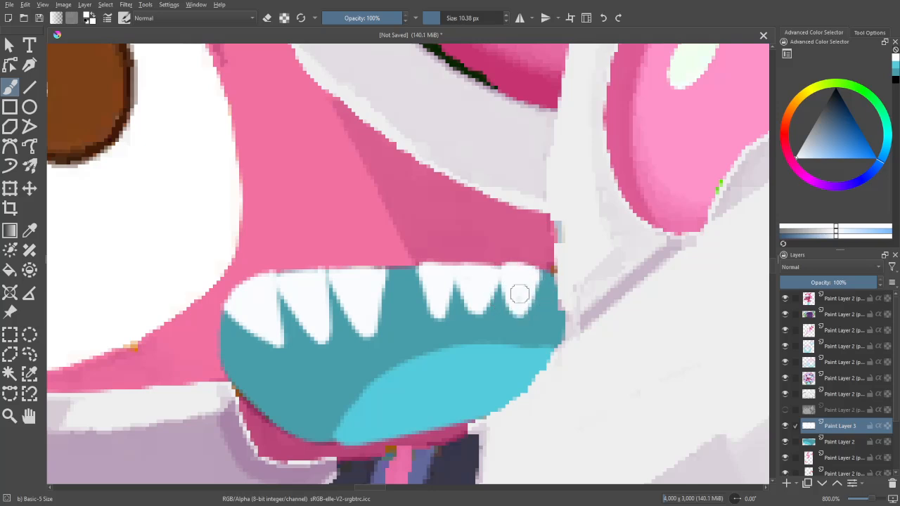
key("ctrl+z")
key("e")
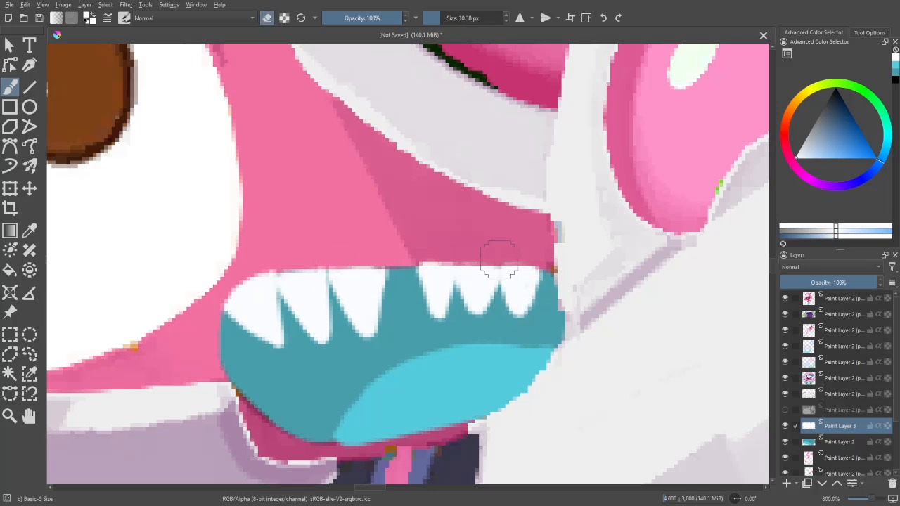
key("e")
- Hide the layer holding the row of teeth and add a new paint layer above it
key("minus")
key("minus")
key("minus")
key("minus")
key("minus")
key("minus")
key("minus")
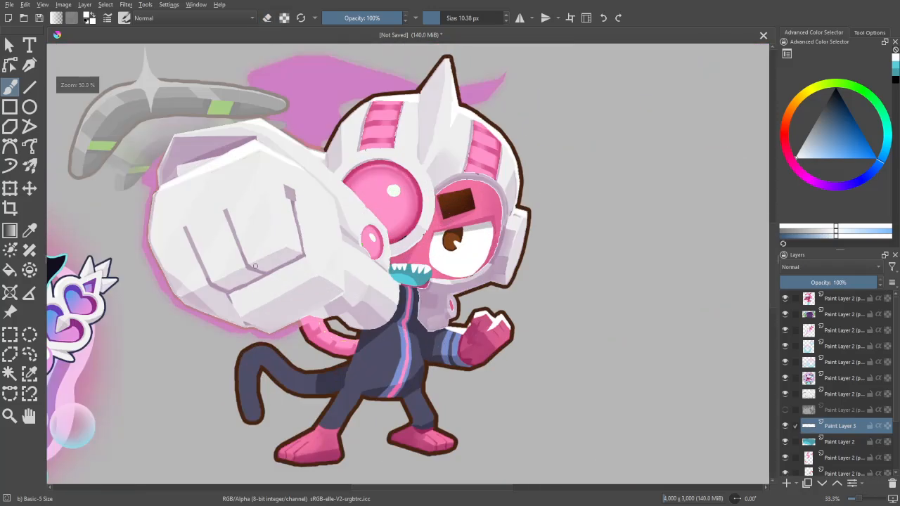
key("plus")
left_click(786, 427)
key("minus")
key("minus")
left_click(786, 484)
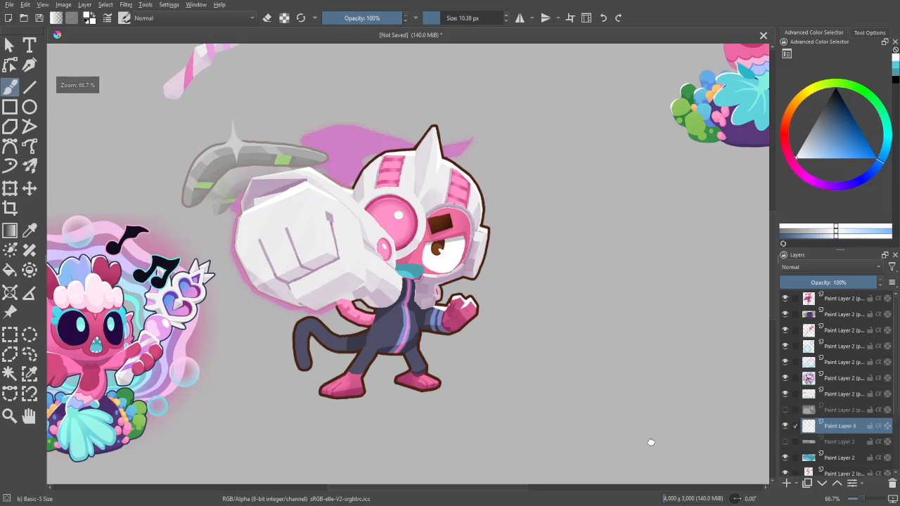
- Paint one large pointed white fang on the upper edge of the monkey's mouth, on the side nearest the eye
left_click_drag(651, 442, 446, 414)
key("plus")
key("plus")
key("plus")
left_click_drag(450, 296, 616, 383)
key("plus")
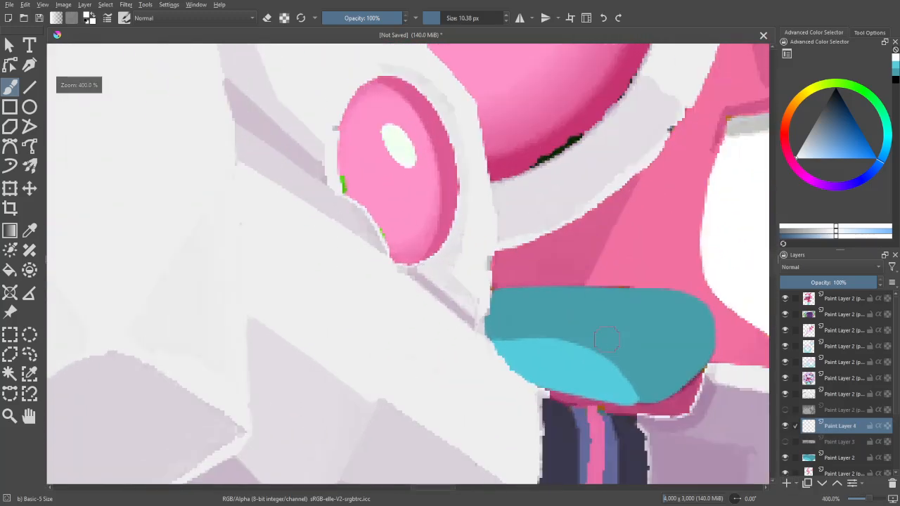
left_click_drag(685, 334, 557, 334)
mouse_move(526, 296)
left_mouse_down()
mouse_move(514, 342)
mouse_move(552, 278)
mouse_move(548, 286)
mouse_move(516, 277)
mouse_move(536, 321)
left_mouse_up()
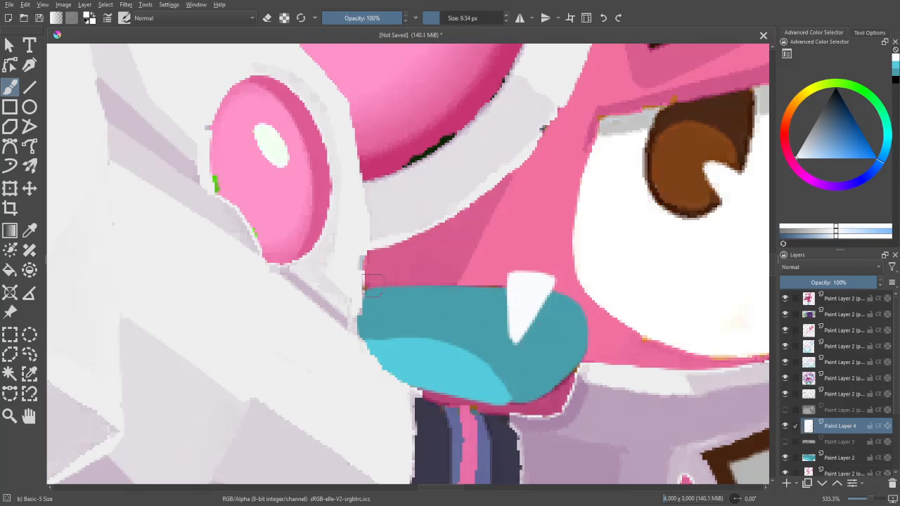
- Paint a smaller white fang at the fist end of the mouth with a 9.54 px brush and erase the large fang's overhang above the lip
left_click_drag(371, 278, 380, 322)
key("ctrl+z")
mouse_move(371, 276)
left_mouse_down()
mouse_move(382, 320)
mouse_move(401, 277)
mouse_move(382, 304)
mouse_move(393, 283)
mouse_move(384, 271)
mouse_move(369, 276)
mouse_move(408, 275)
left_mouse_up()
key("e")
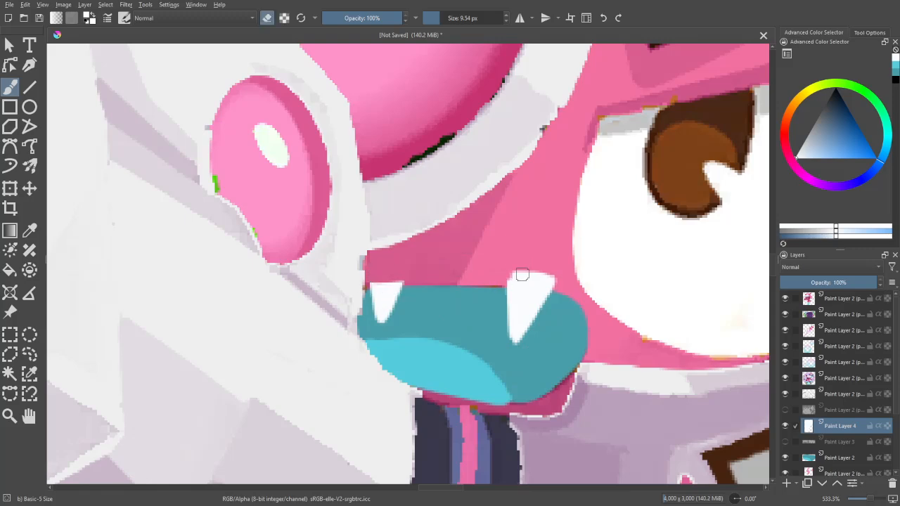
left_click_drag(521, 275, 560, 276)
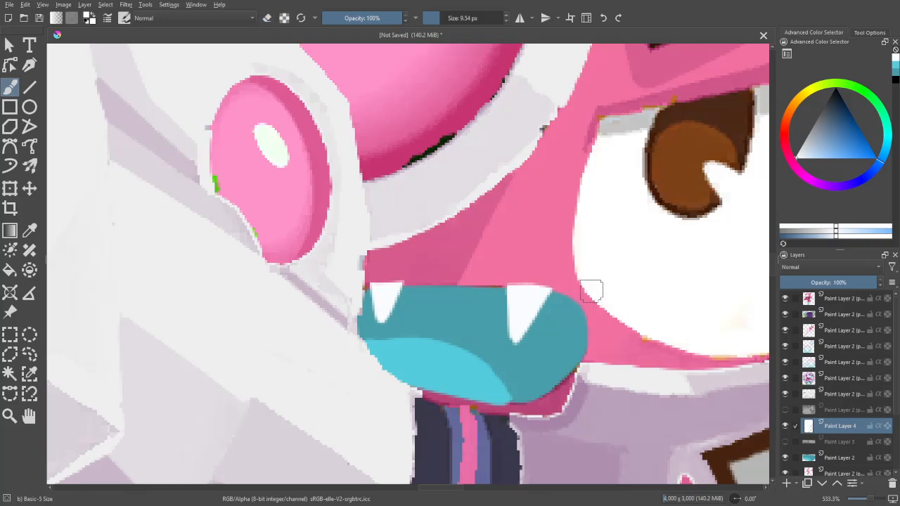
key("2")
key("m")
key("m")
key("1")
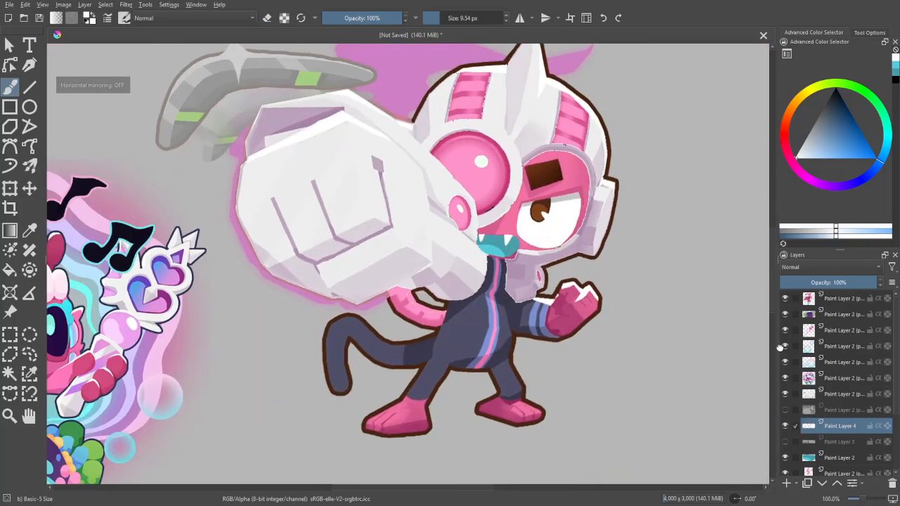
- Add a new paint layer above the fangs and sample the dark pink around the mermaid's mouth for the brush
left_click_drag(703, 365, 519, 415)
key("plus")
key("plus")
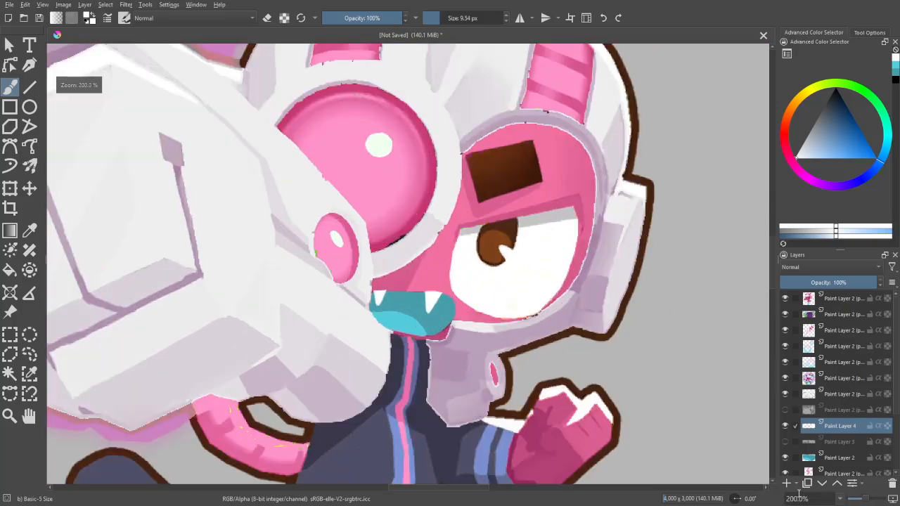
left_click(787, 484)
key("minus")
key("minus")
key("minus")
left_click_drag(213, 398, 556, 352)
key("plus")
key("plus")
key("plus")
key("plus")
left_click_drag(593, 458, 503, 316)
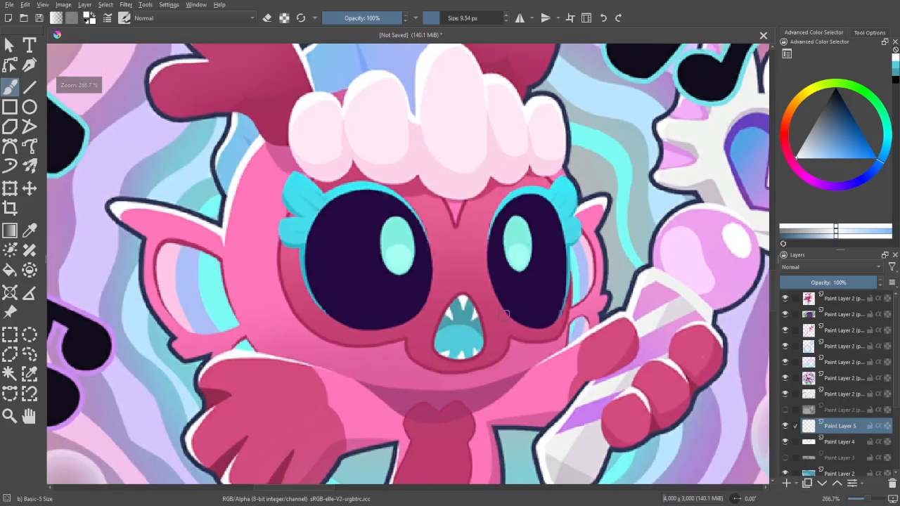
left_click(483, 349, "ctrl")
- Outline the upper edge, rounded corner and lower edge of the monkey's mouth in dark pink with a 10.20 px brush
key("1")
left_click_drag(725, 357, 346, 377)
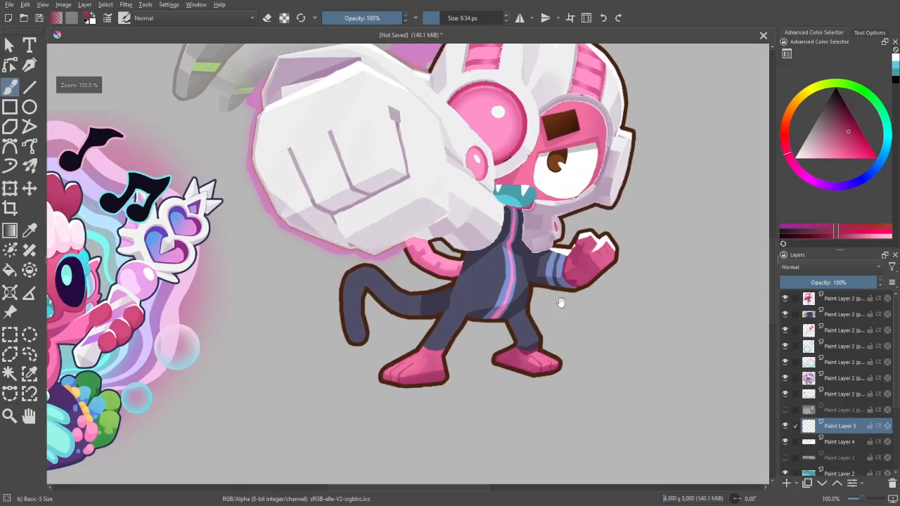
key("plus")
key("plus")
key("plus")
key("plus")
key("plus")
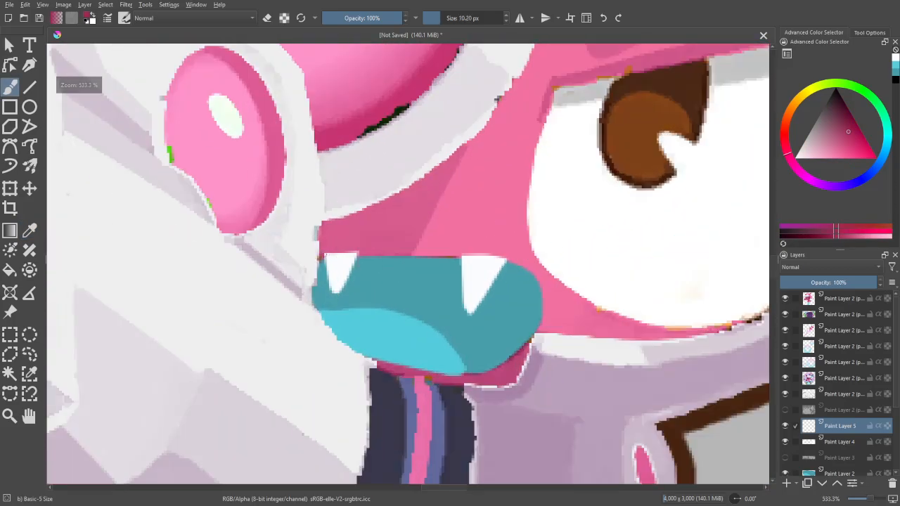
mouse_move(320, 254)
left_mouse_down()
mouse_move(520, 254)
mouse_move(541, 314)
mouse_move(537, 339)
mouse_move(494, 361)
left_mouse_up()
key("ctrl+z")
mouse_move(536, 338)
left_mouse_down()
mouse_move(478, 367)
mouse_move(410, 369)
mouse_move(486, 366)
left_mouse_up()
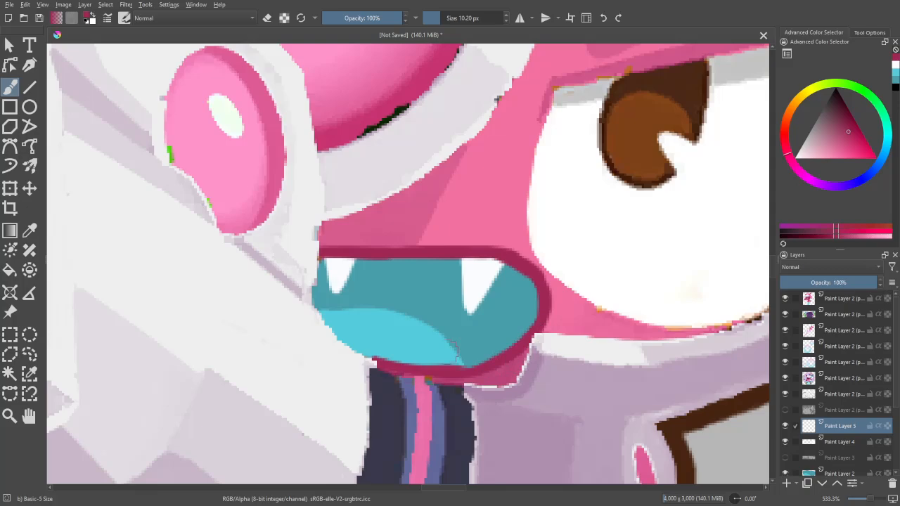
key("ctrl+z")
left_click_drag(394, 367, 471, 367)
- Examine the outlined mouth against the whole monkey in both normal and mirrored view
key("ctrl+minus")
key("ctrl+minus")
key("ctrl+minus")
key("ctrl+minus")
left_click_drag(518, 190, 529, 221)
key("ctrl+minus")
key("ctrl+minus")
key("ctrl+minus")
key("m")
key("m")
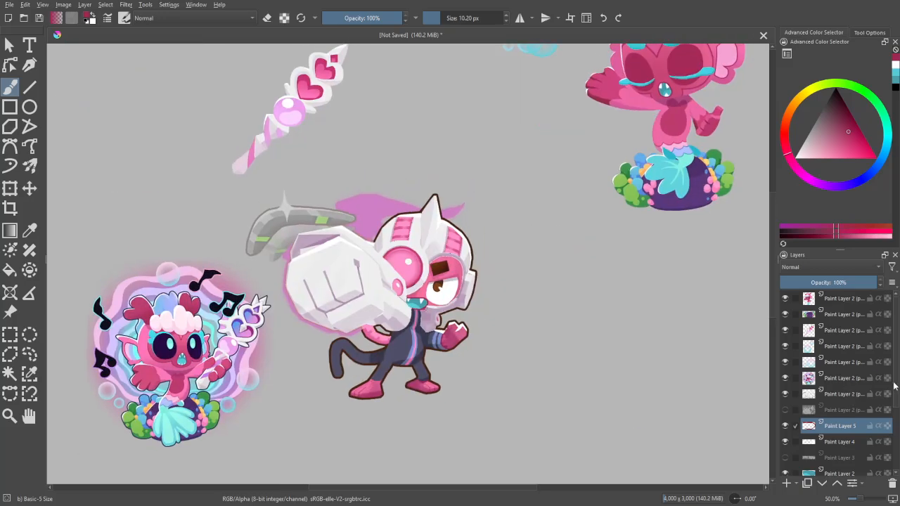
- Add a new paint layer higher in the stack, above the mouth layers, and sample the dark purple of the mermaid's eye
left_click(839, 395)
left_click(786, 484)
key("ctrl+plus")
key("ctrl+plus")
key("ctrl+plus")
mouse_move(267, 363)
left_mouse_down()
mouse_move(503, 397)
mouse_move(373, 193)
left_mouse_up()
left_click(344, 370, "ctrl")
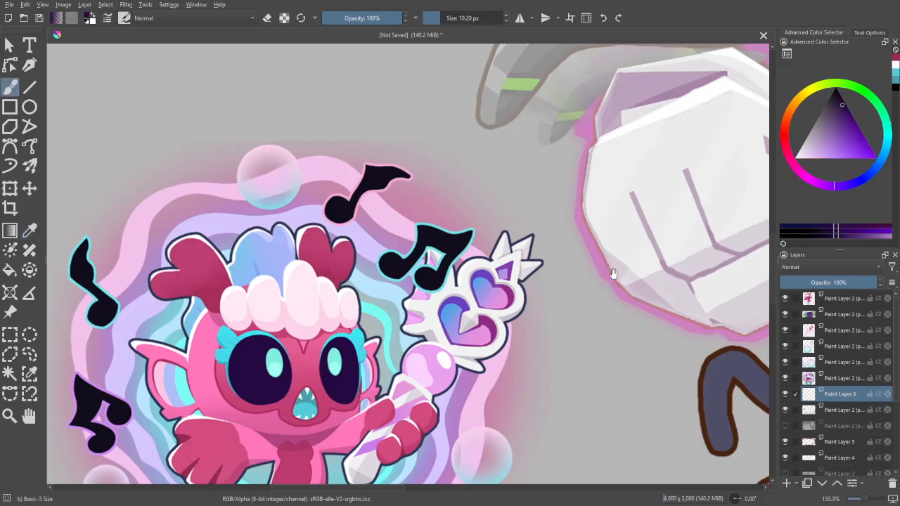
- Outline the entire white of the monkey's visible eye in dark purple with a 13.08 px brush
left_click_drag(612, 275, 223, 386)
left_click_drag(557, 290, 341, 263)
key("ctrl+plus")
key("ctrl+plus")
key("ctrl+plus")
left_click_drag(412, 372, 462, 262)
key("ctrl+plus")
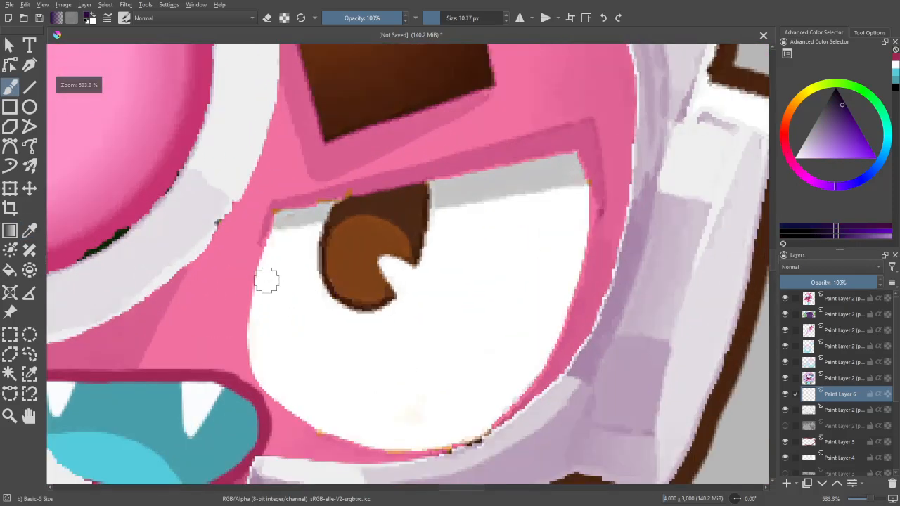
mouse_move(258, 294)
left_mouse_down()
mouse_move(278, 212)
mouse_move(571, 162)
left_mouse_up()
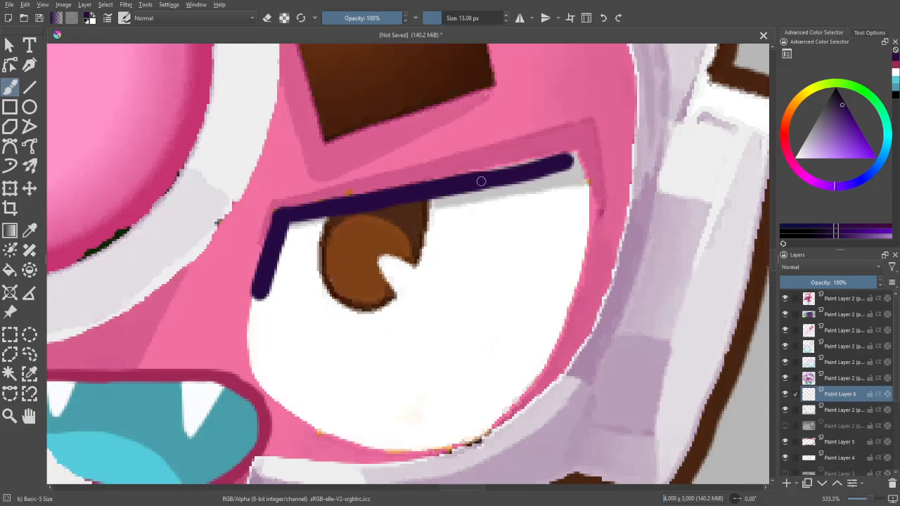
left_click_drag(481, 181, 576, 159)
mouse_move(574, 163)
left_mouse_down()
mouse_move(584, 136)
mouse_move(594, 164)
mouse_move(583, 255)
mouse_move(532, 358)
mouse_move(507, 383)
left_mouse_up()
mouse_move(553, 333)
left_mouse_down()
mouse_move(478, 400)
mouse_move(386, 412)
left_mouse_up()
mouse_move(454, 415)
left_mouse_down()
mouse_move(359, 409)
mouse_move(295, 370)
mouse_move(275, 321)
mouse_move(272, 271)
left_mouse_up()
- Fill the inside of the eye outline with the dark purple and return to the brush
key("f")
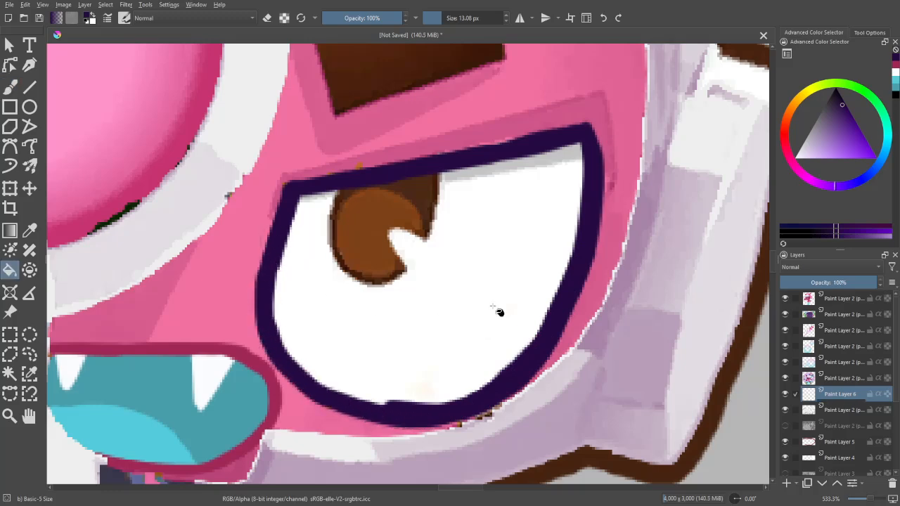
left_click(497, 312)
key("b")
- Select the dark purple eye shape and add a new paint layer above it
key("minus")
key("minus")
key("minus")
key("minus")
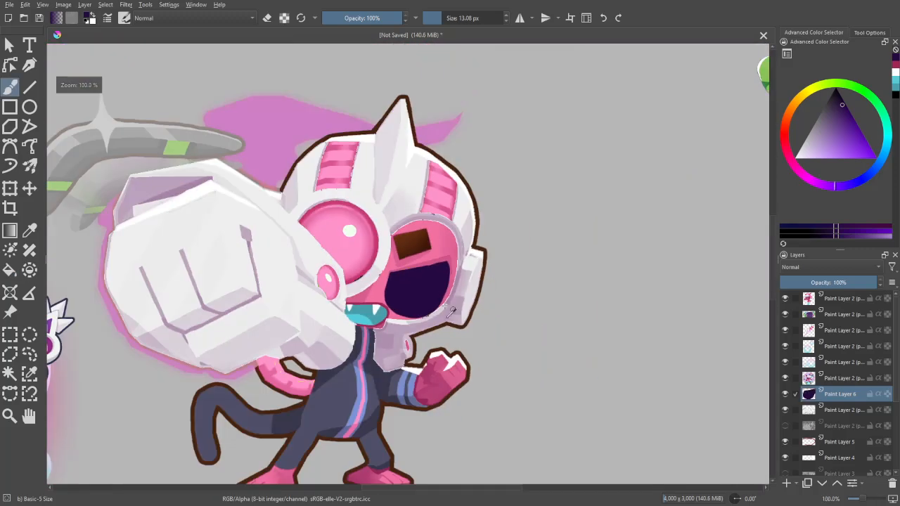
key("w")
left_click(627, 344)
left_click(787, 485)
- Sample the mint green of the pupil in the mermaid's eye for the brush
key("minus")
key("minus")
left_click_drag(606, 394, 889, 350)
key("plus")
key("plus")
key("plus")
key("p")
left_click(509, 332)
key("b")
- Try to paint a short mint pupil at the upper edge of the monkey's dark eye with a 25.37 px brush
mouse_move(763, 334)
left_mouse_down()
mouse_move(657, 353)
mouse_move(317, 344)
left_mouse_up()
left_click_drag(556, 280, 488, 374)
key("plus")
key("plus")
left_click_drag(380, 302, 375, 325)
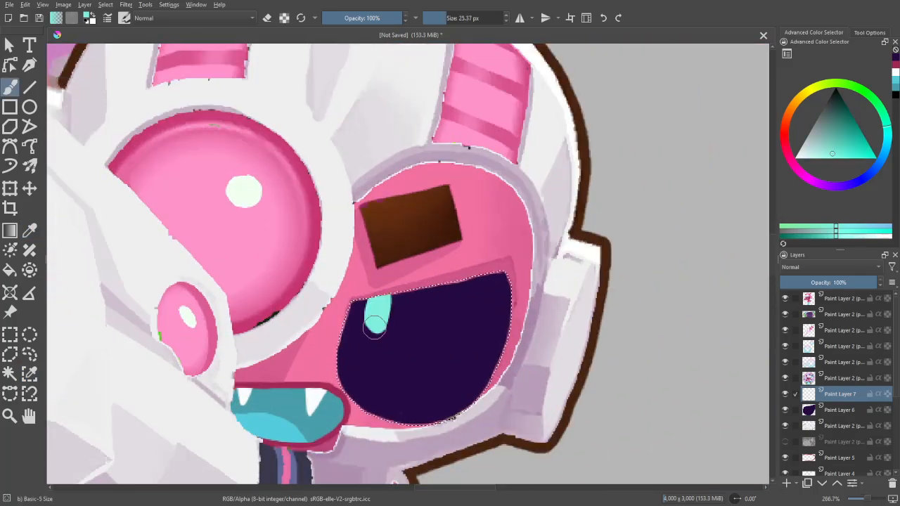
- Lower the dark eye layer's opacity to 51% and trace the original pupil in mint on the layer above
left_click(833, 409)
left_click(832, 282)
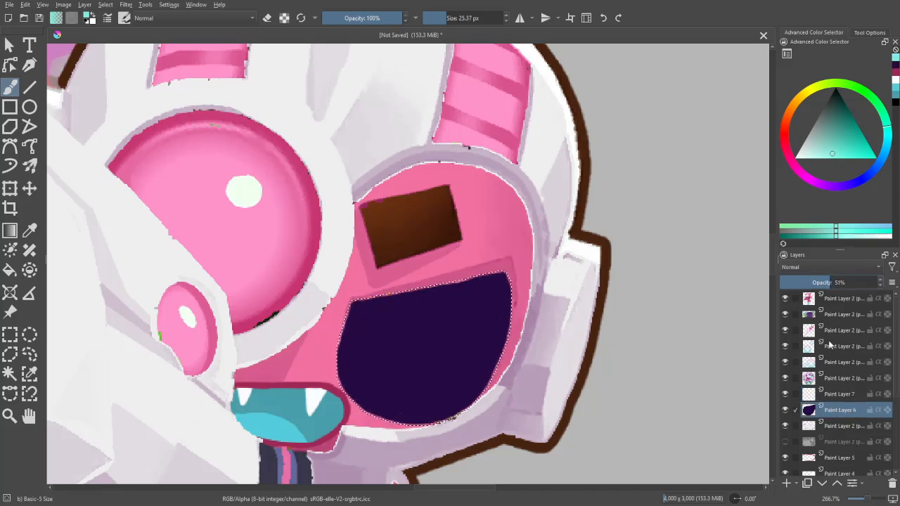
left_click(840, 395)
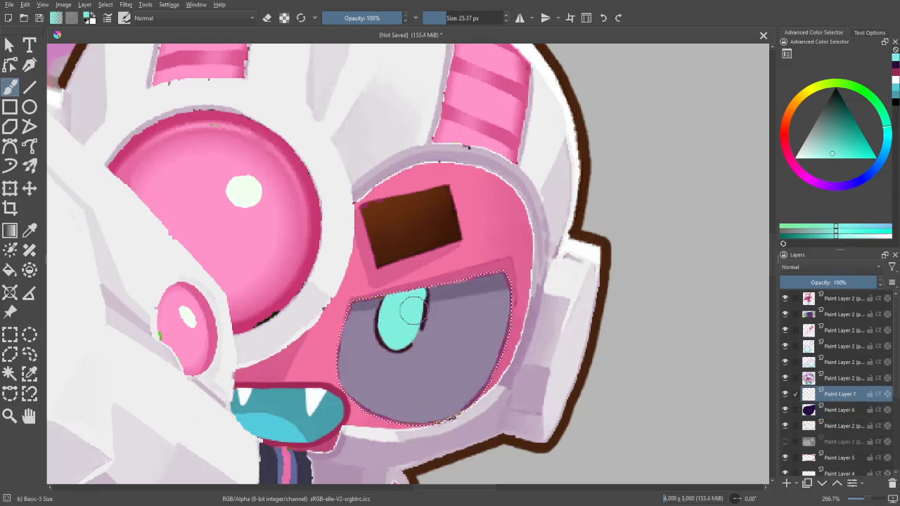
- Restore the dark eye layer to full opacity and make the mint pupil's layer active again
left_click(835, 410)
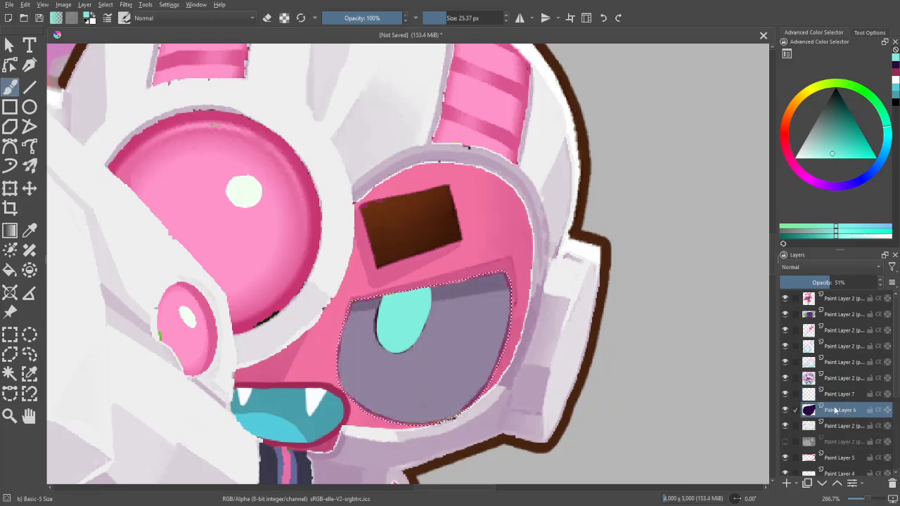
left_click_drag(853, 279, 898, 284)
left_click(842, 394)
- Select the mint pupil's shape and add a new paint layer above it
key("w")
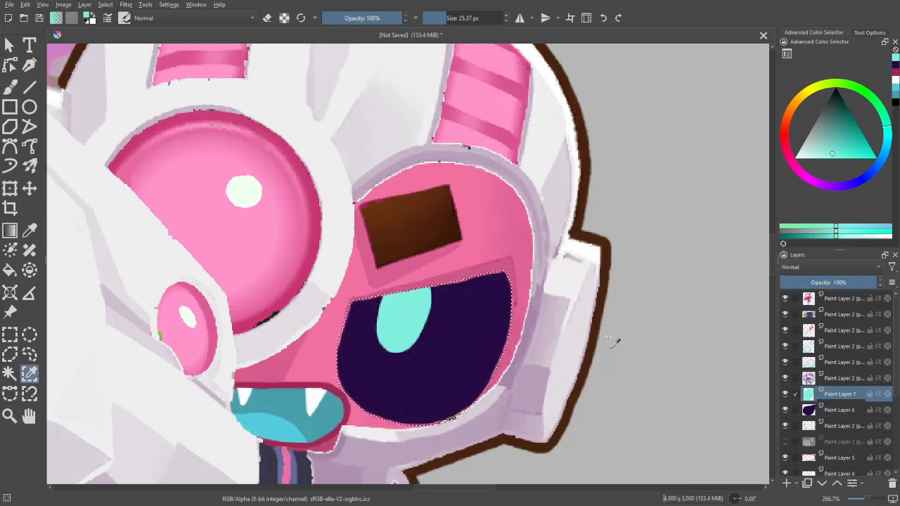
left_click(616, 343)
key("Insert")
- Sample the lighter mint from the lower part of the mermaid's pupil for the brush
key("ctrl+minus")
key("ctrl+minus")
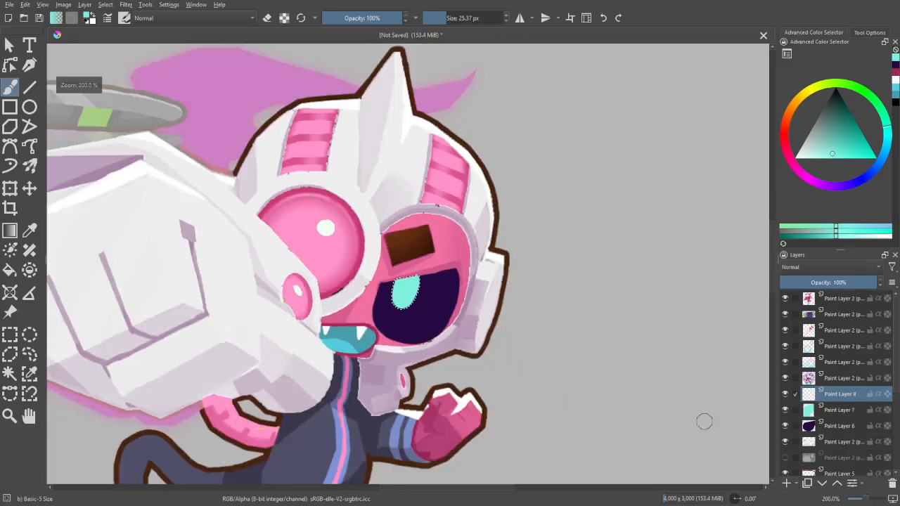
key("ctrl+minus")
key("ctrl+minus")
left_click_drag(650, 436, 886, 343)
key("ctrl+plus")
key("ctrl+plus")
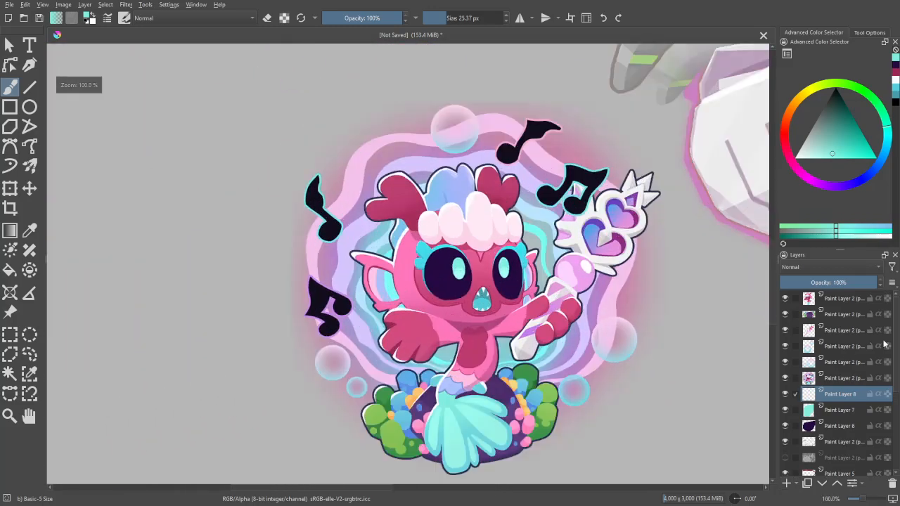
key("p")
left_click(476, 278)
key("b")
left_click_drag(476, 279, 420, 269)
- Paint a lighter mint round spot in the lower part of the monkey's pupil with a 25.37 px brush
mouse_move(731, 134)
left_mouse_down()
mouse_move(321, 346)
mouse_move(194, 440)
left_mouse_up()
key("ctrl+plus")
key("ctrl+plus")
key("ctrl+plus")
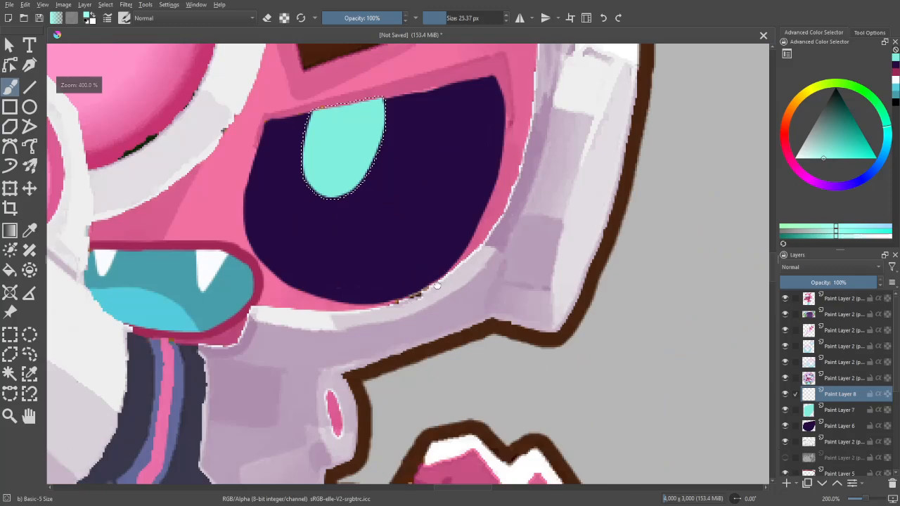
key("ctrl+plus")
mouse_move(321, 153)
left_mouse_down()
mouse_move(442, 273)
mouse_move(429, 261)
left_mouse_up()
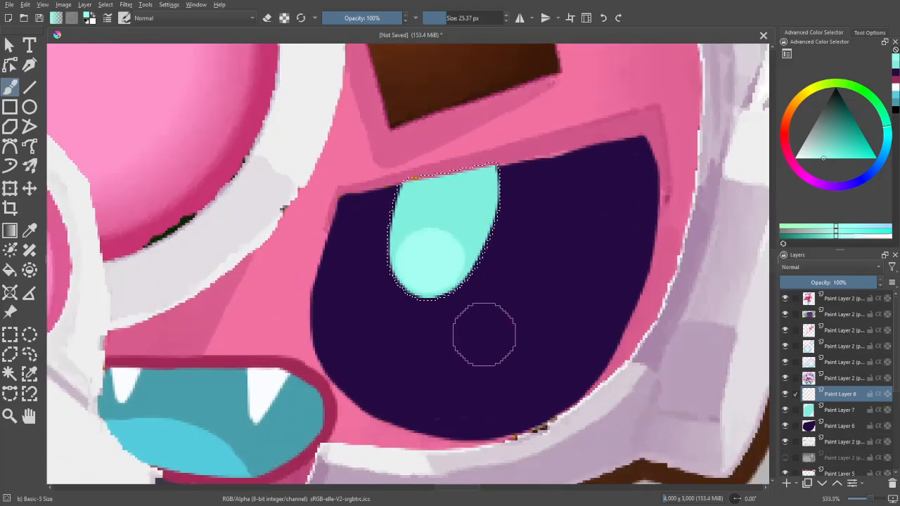
- Clear the pupil selection and add a new paint layer above the pupil's highlight layer
key("ctrl+minus")
key("ctrl+minus")
key("ctrl+minus")
key("ctrl+minus")
key("ctrl+minus")
key("ctrl+minus")
left_click_drag(687, 442, 840, 360)
left_click_drag(629, 389, 556, 440)
left_click(787, 485)
- Sample the bright cyan surrounding the mermaid's eye for the brush
left_click_drag(252, 373, 473, 352)
key("ctrl+plus")
key("ctrl+plus")
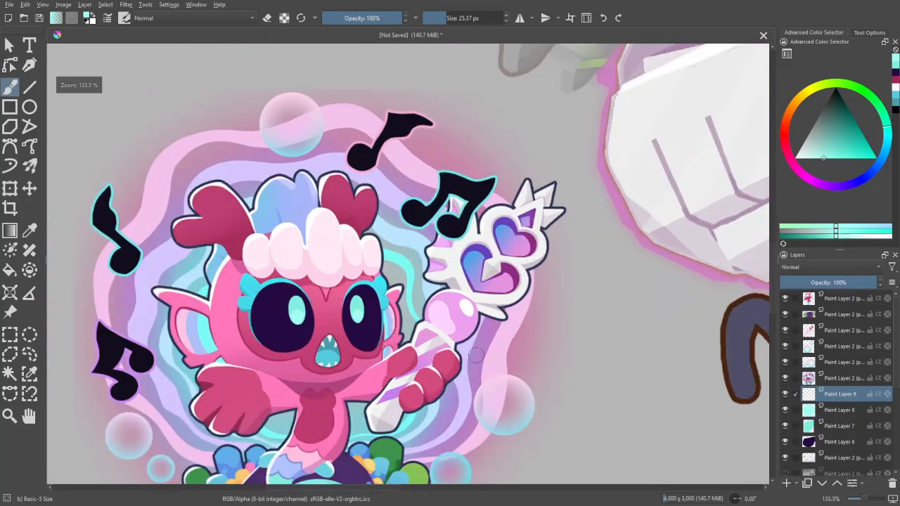
key("p")
left_click(377, 279)
key("b")
- Paint a thin bright cyan line along the upper edge and outer corner of the monkey's eye with a 16.42 px brush
mouse_move(738, 271)
left_mouse_down()
mouse_move(623, 278)
mouse_move(87, 372)
left_mouse_up()
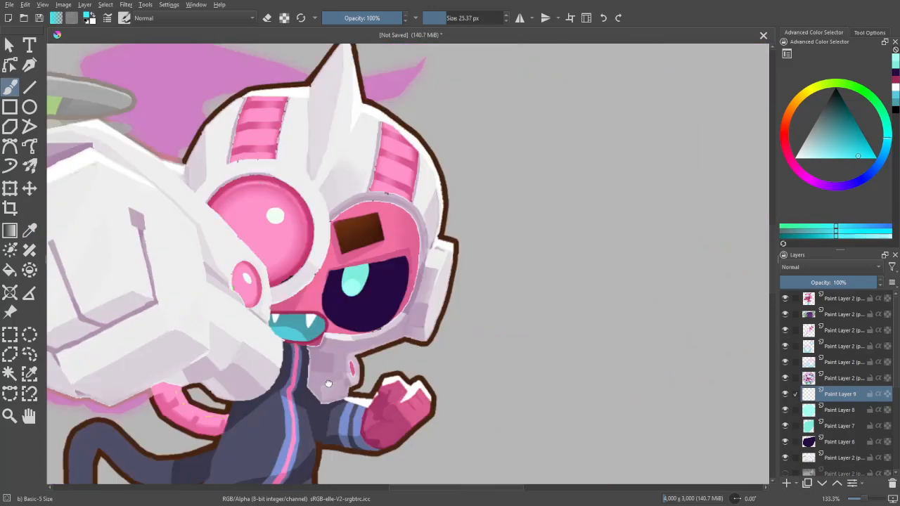
key("ctrl+plus")
key("ctrl+plus")
key("ctrl+plus")
mouse_move(474, 297)
left_mouse_down()
mouse_move(356, 345)
mouse_move(619, 311)
left_mouse_up()
mouse_move(343, 310)
left_mouse_down()
mouse_move(326, 307)
mouse_move(442, 263)
left_mouse_up()
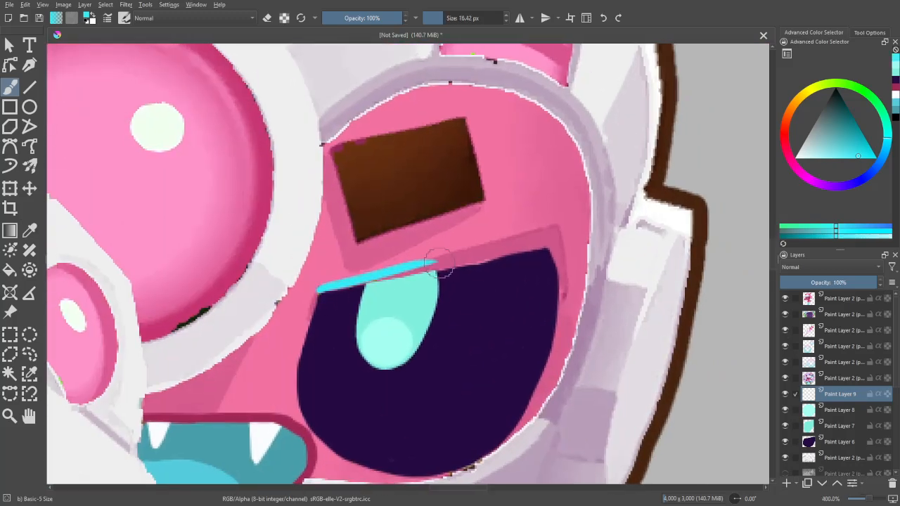
key("ctrl+z")
mouse_move(314, 291)
left_mouse_down()
mouse_move(478, 264)
mouse_move(472, 260)
left_mouse_up()
key("ctrl+z")
key("ctrl+z")
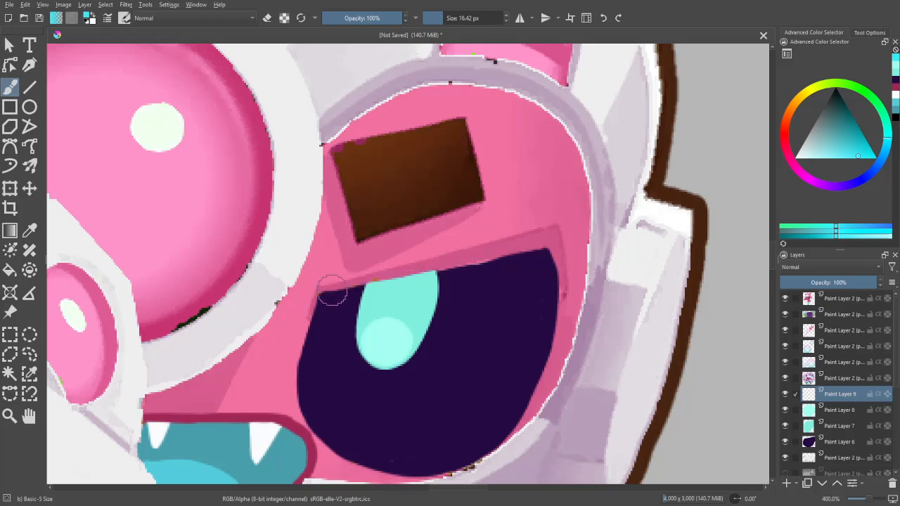
mouse_move(318, 293)
left_mouse_down()
mouse_move(412, 261)
mouse_move(478, 262)
mouse_move(412, 275)
mouse_move(532, 243)
left_mouse_up()
key("ctrl+z")
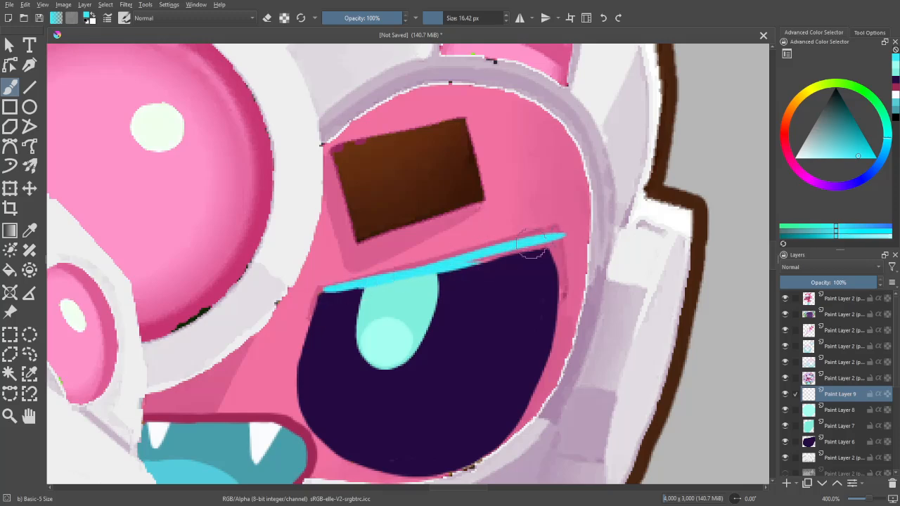
key("ctrl+z")
mouse_move(322, 288)
left_mouse_down()
mouse_move(556, 243)
mouse_move(559, 294)
left_mouse_up()
- Thicken the cyan upper eyelid line so that it widens towards the eye's outer corner
key("ctrl+z")
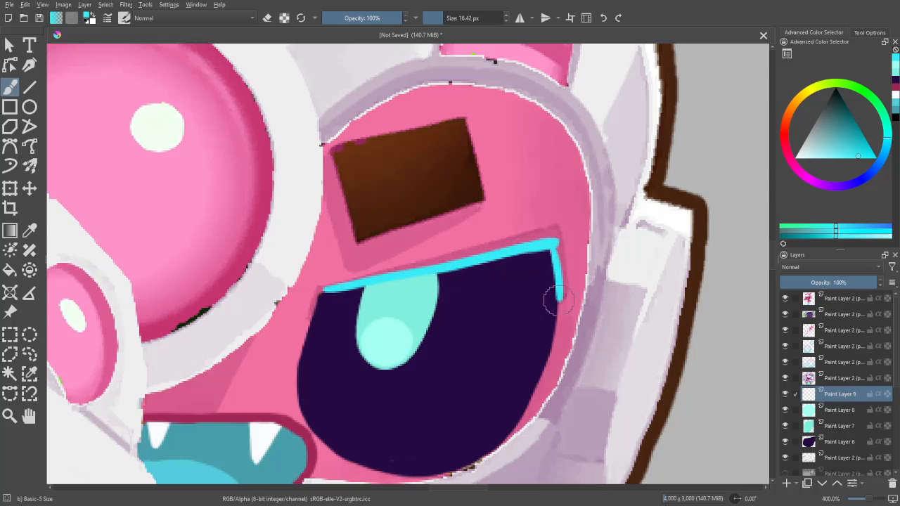
left_click_drag(329, 289, 443, 265)
key("ctrl+z")
left_click_drag(346, 285, 546, 235)
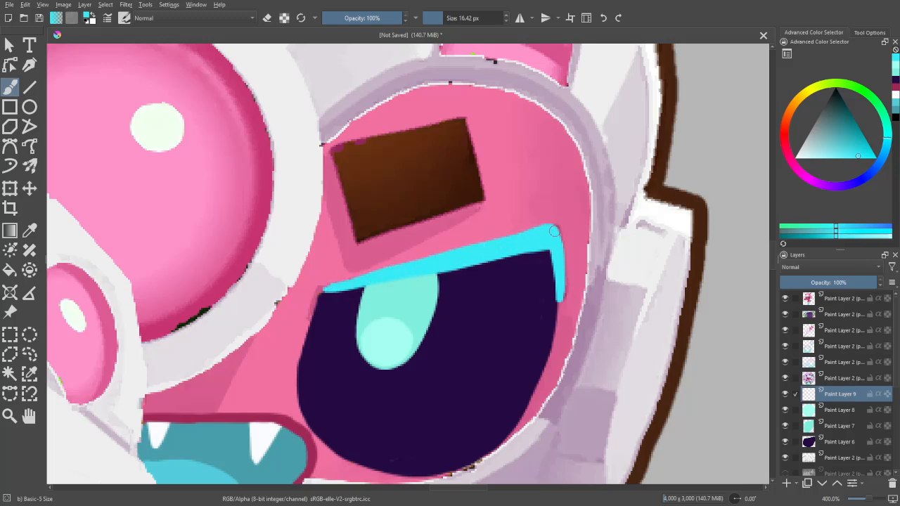
- Paint two rounded cyan lash lobes at the outer corner of the monkey's eye and mirror the canvas view
key("1")
key("ctrl+plus")
key("ctrl+plus")
key("ctrl+plus")
key("ctrl+plus")
key("ctrl+plus")
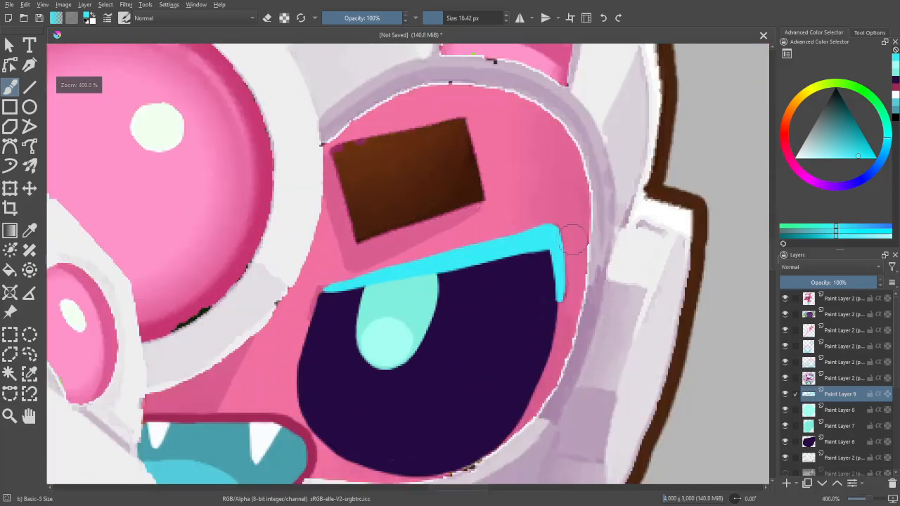
left_click_drag(546, 234, 577, 220)
key("ctrl+z")
key("ctrl+z")
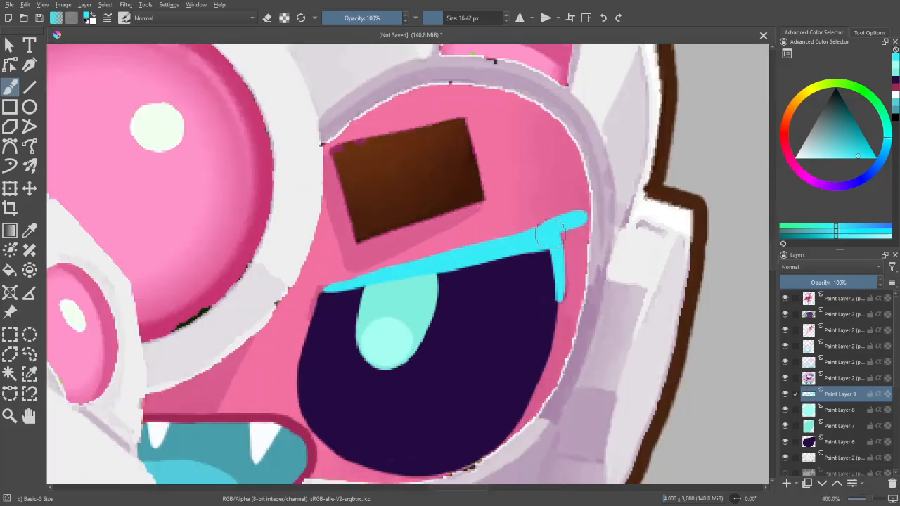
mouse_move(580, 228)
left_mouse_down()
mouse_move(561, 243)
mouse_move(578, 271)
mouse_move(584, 265)
mouse_move(575, 268)
left_mouse_up()
key("ctrl+z")
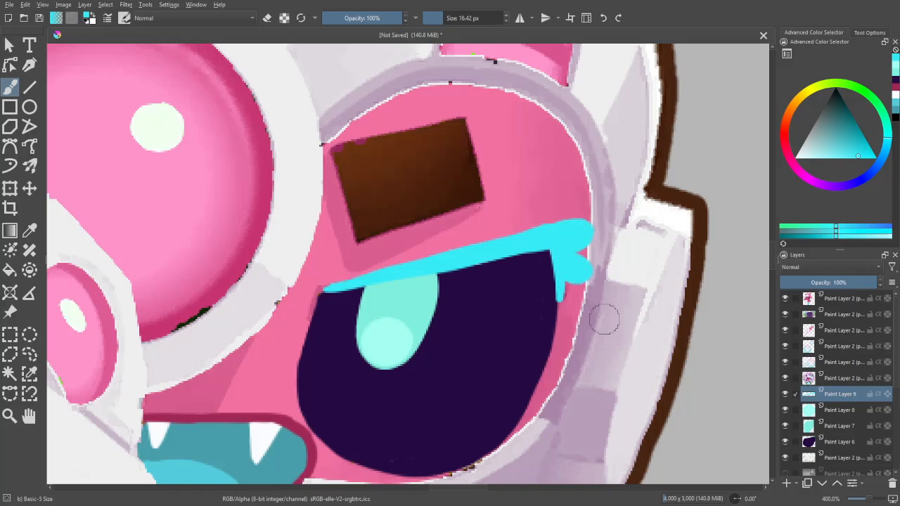
key("minus")
key("m")
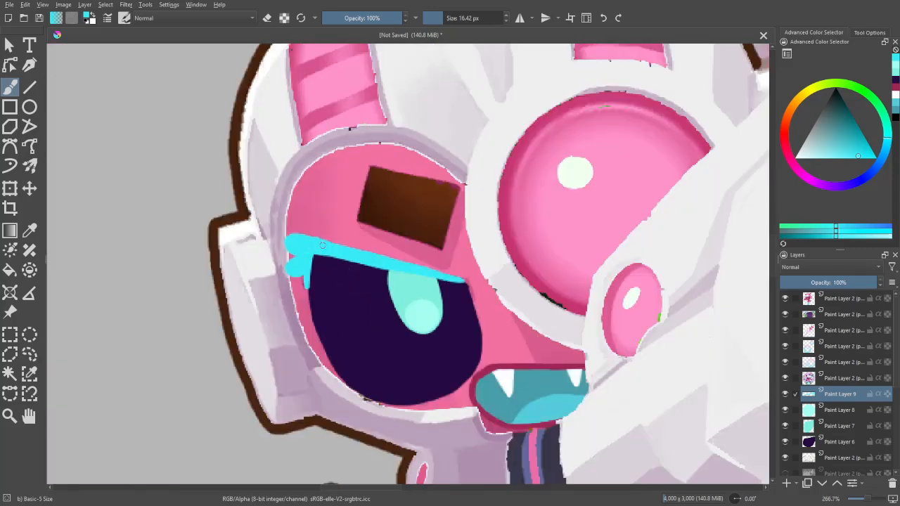
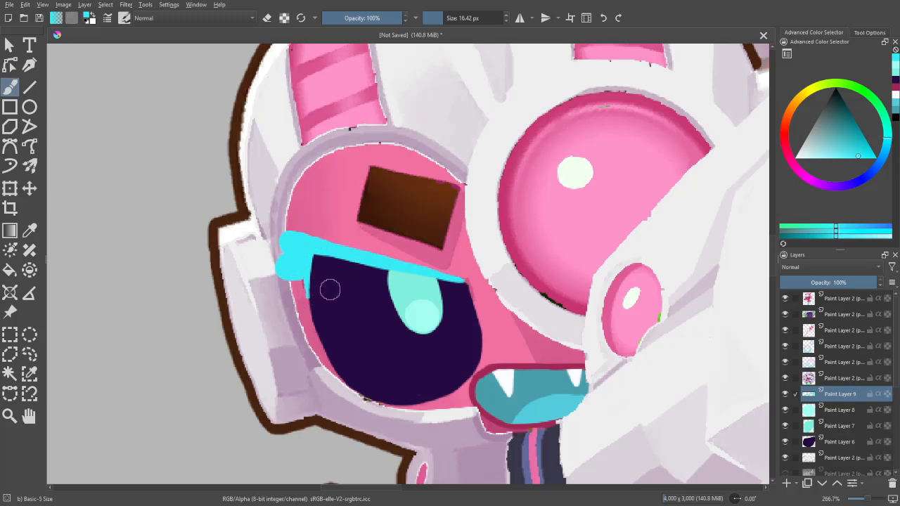
- Turn off the canvas mirroring and try flood-filling the cyan lash shape at the eye's outer corner
key("m")
key("f")
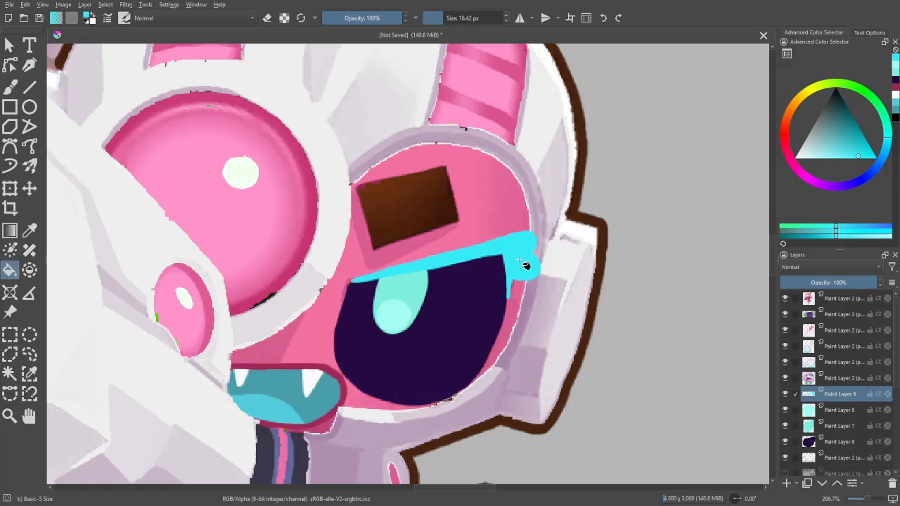
left_click(528, 263)
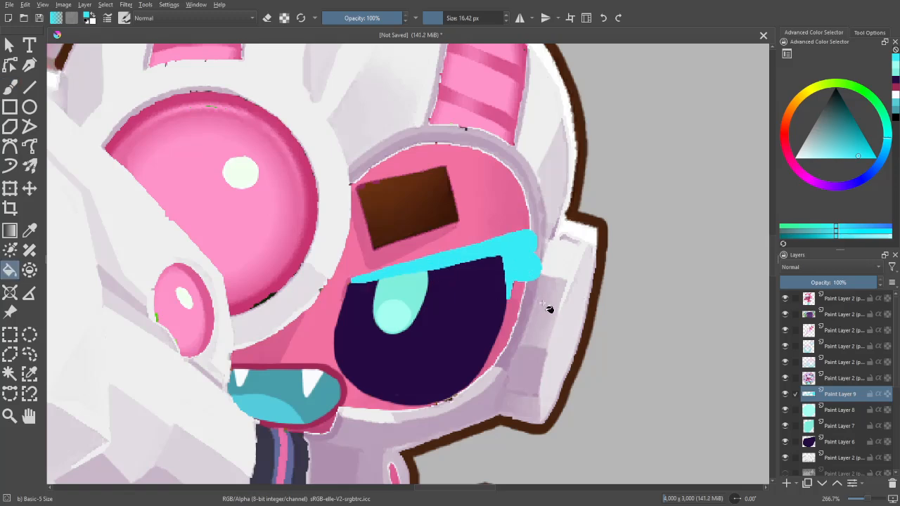
key("ctrl+z")
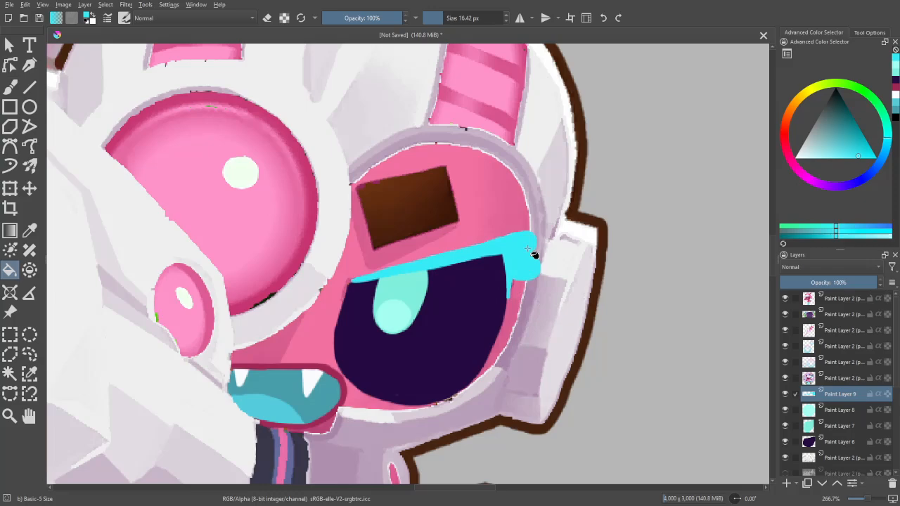
- Select the cyan lash shape by similar colour and mix a darker, bluer cyan based on the mermaid's lashes
key("b")
scroll(538, 413, "down", 5)
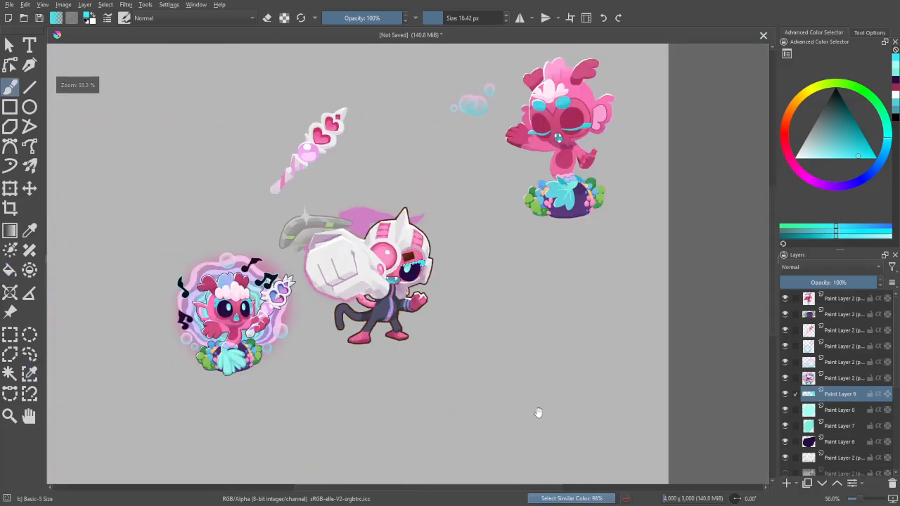
scroll(538, 413, "down", 2)
scroll(337, 386, "up", 6)
left_click_drag(683, 304, 411, 451)
scroll(422, 299, "up", 2)
key("p")
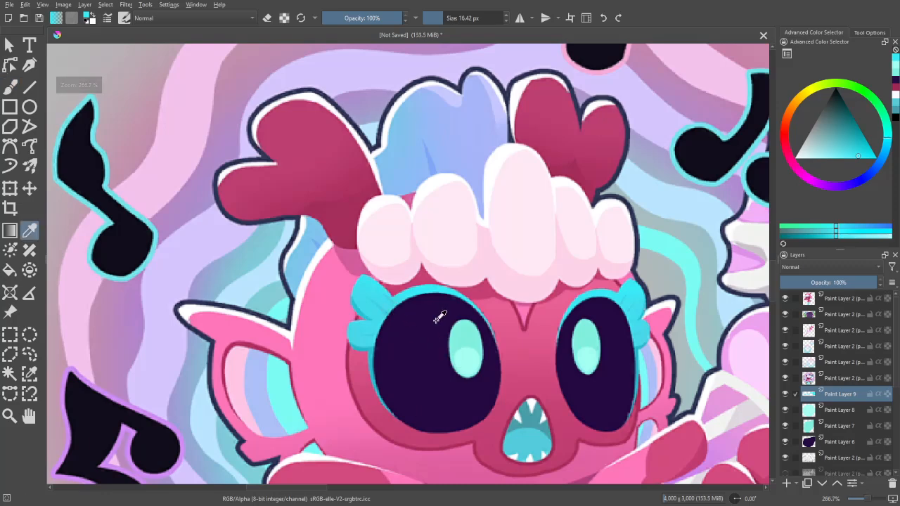
key("b")
key("1")
left_click(856, 140)
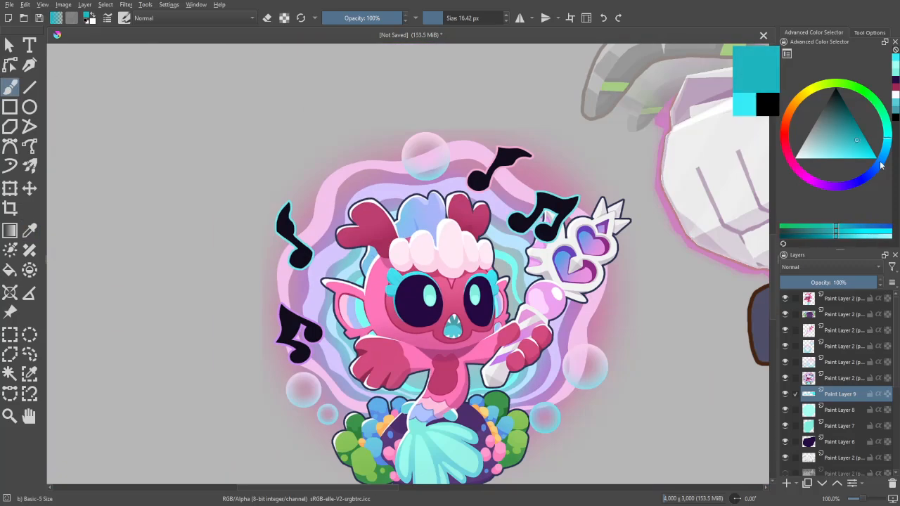
left_click_drag(881, 163, 886, 147)
- Shade the lash's lower edge and paint crease lines into its lobes in darker blue with a 14.55 px brush
left_click_drag(702, 269, 282, 348)
scroll(496, 348, "up", 1)
scroll(497, 347, "up", 2)
left_click_drag(281, 204, 604, 326)
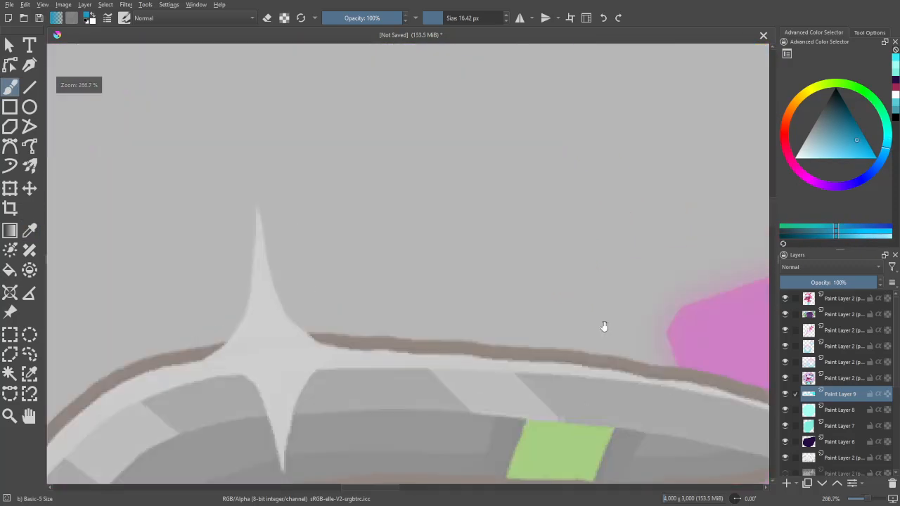
scroll(562, 324, "down", 5)
scroll(530, 359, "up", 4)
left_click_drag(656, 400, 590, 337)
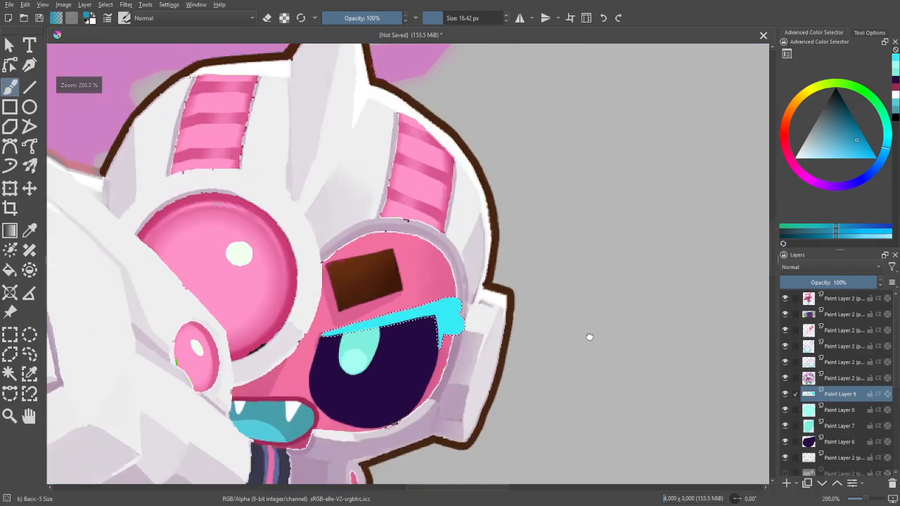
scroll(402, 310, "up", 2)
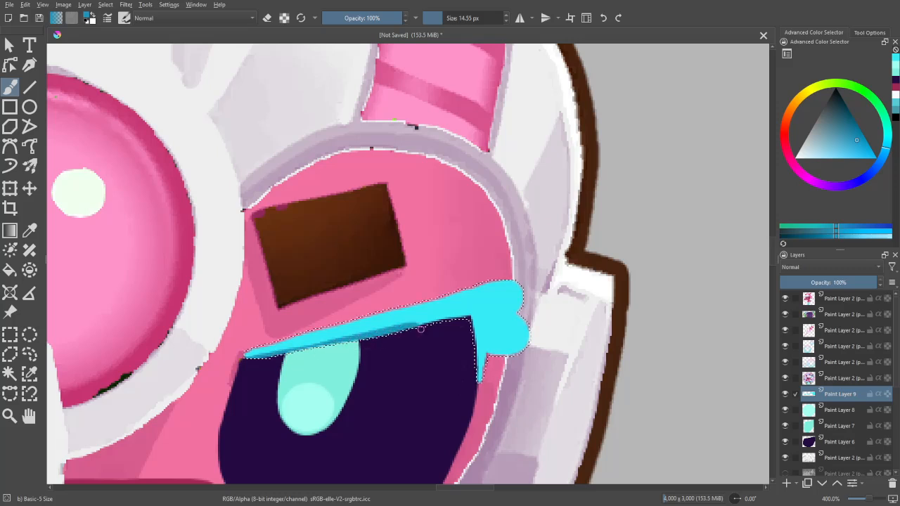
left_click_drag(484, 325, 466, 335)
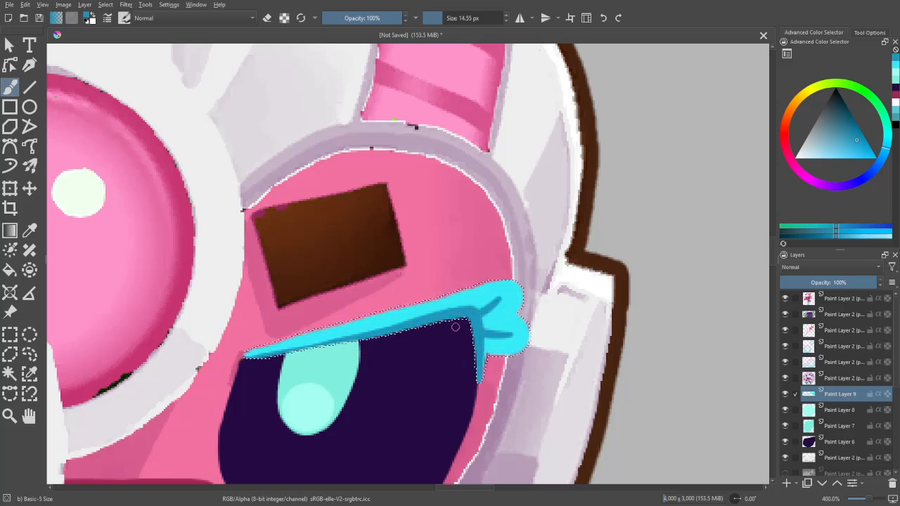
scroll(514, 346, "down", 5)
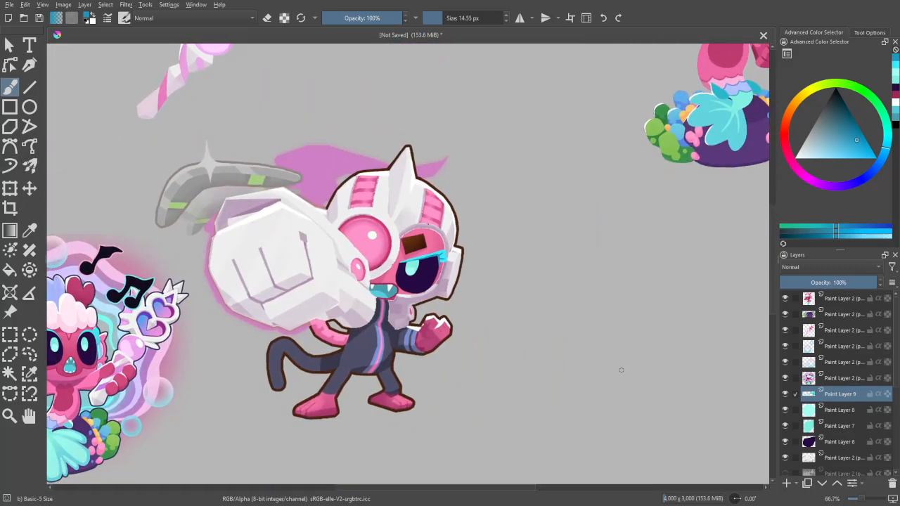
- Add a new layer and paint a cyan oval brow over the brown rectangle with a 50.29 px brush
left_click(786, 483)
scroll(598, 450, "down", 1)
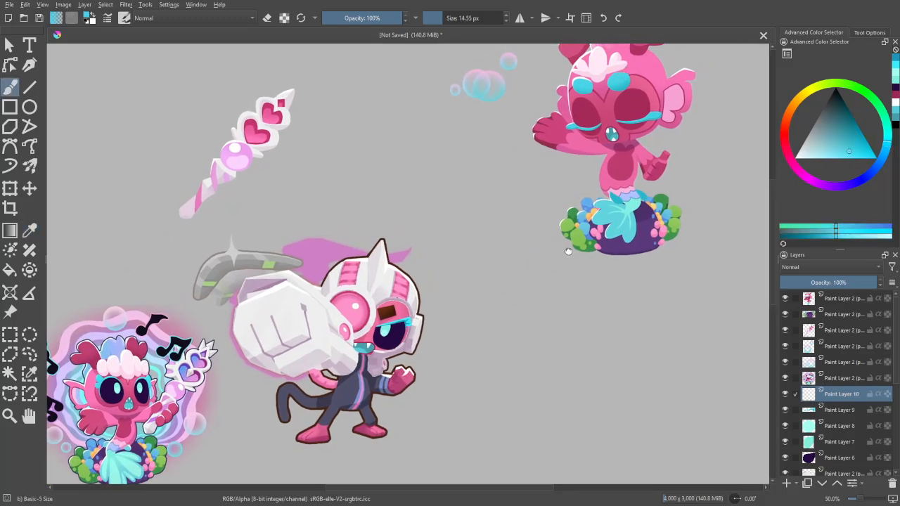
scroll(569, 252, "up", 4)
scroll(541, 300, "up", 2)
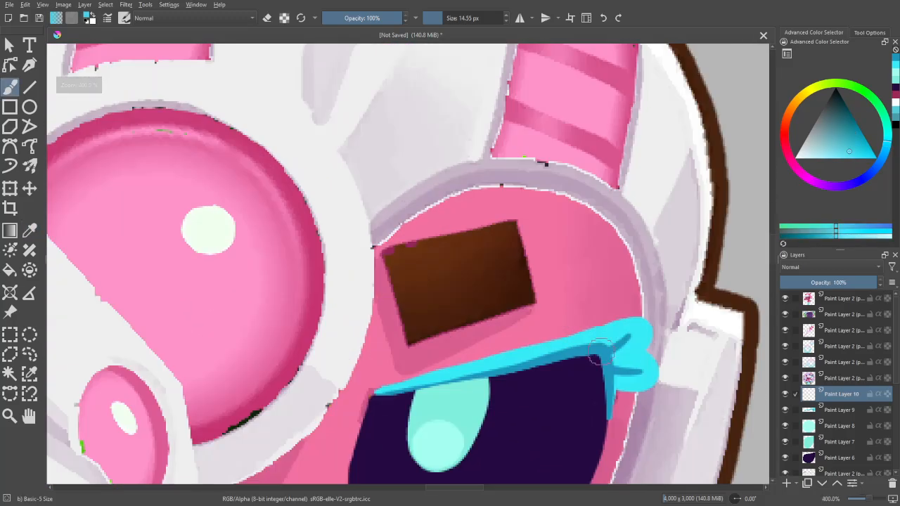
key("bracketright")
mouse_move(425, 284)
left_mouse_down()
mouse_move(486, 269)
mouse_move(434, 274)
mouse_move(437, 295)
mouse_move(486, 260)
mouse_move(445, 259)
mouse_move(419, 278)
mouse_move(465, 254)
mouse_move(438, 258)
mouse_move(427, 283)
mouse_move(448, 279)
mouse_move(417, 277)
left_mouse_up()
scroll(404, 264, "down", 1)
key("ctrl+z")
scroll(488, 346, "down", 1)
key("ctrl+z")
key("ctrl+z")
key("minus")
key("minus")
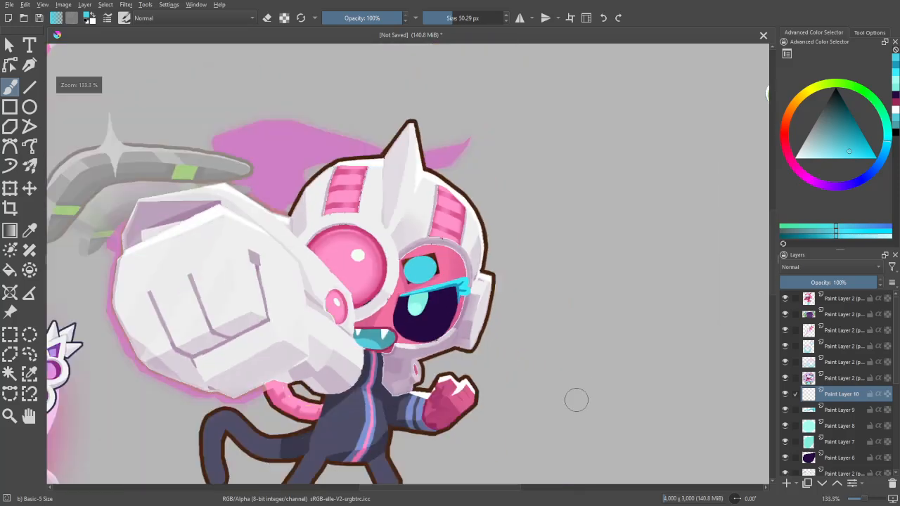
key("m")
key("m")
- Select the cyan brow by similar colour and shade its lower part darker blue on a new layer with a 58.54 px brush
key("plus")
key("plus")
key("w")
left_click(435, 281)
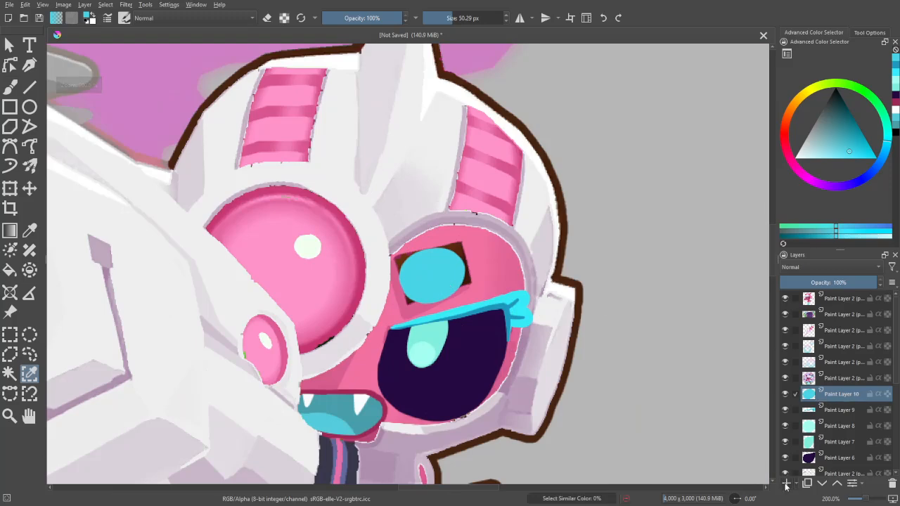
left_click(857, 140)
key("Insert")
key("b")
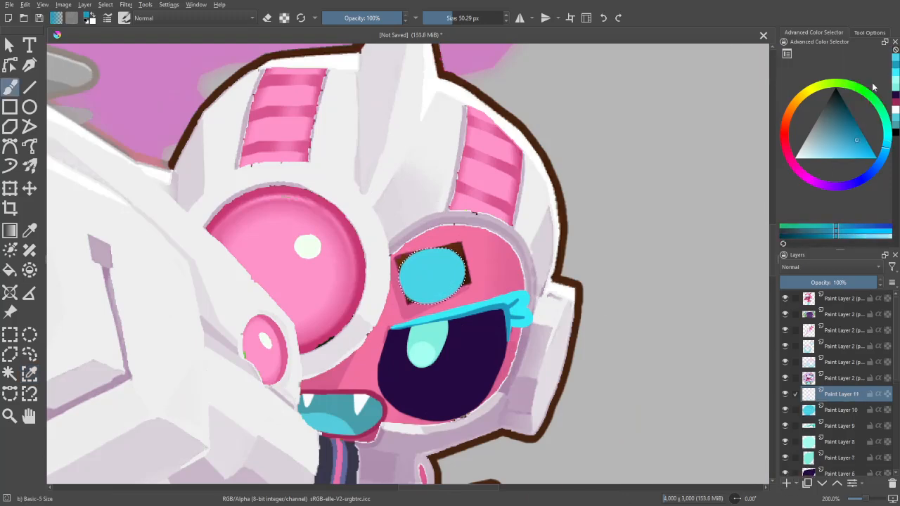
key("bracketright")
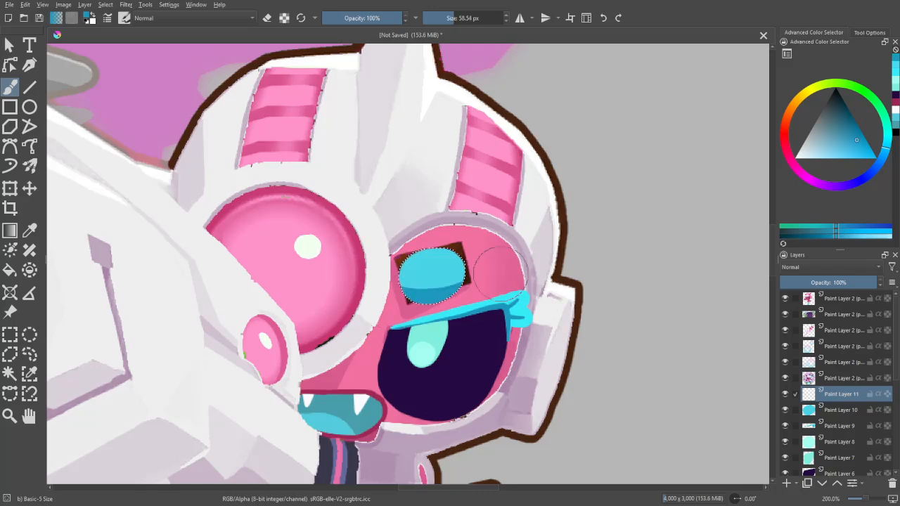
- Examine the shaded brow on the whole monkey beside the mermaid references, both mirrored and unmirrored
key("minus")
key("minus")
key("minus")
key("minus")
key("minus")
key("m")
key("m")
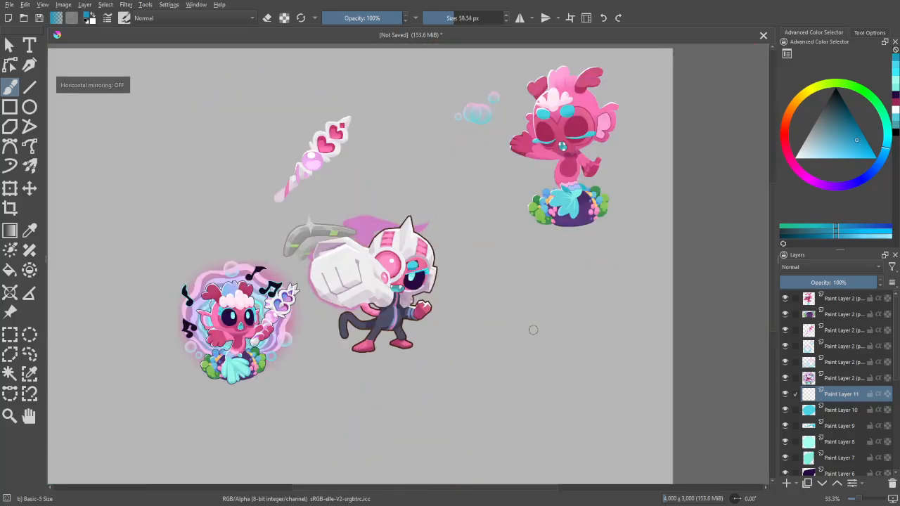
key("equal")
key("equal")
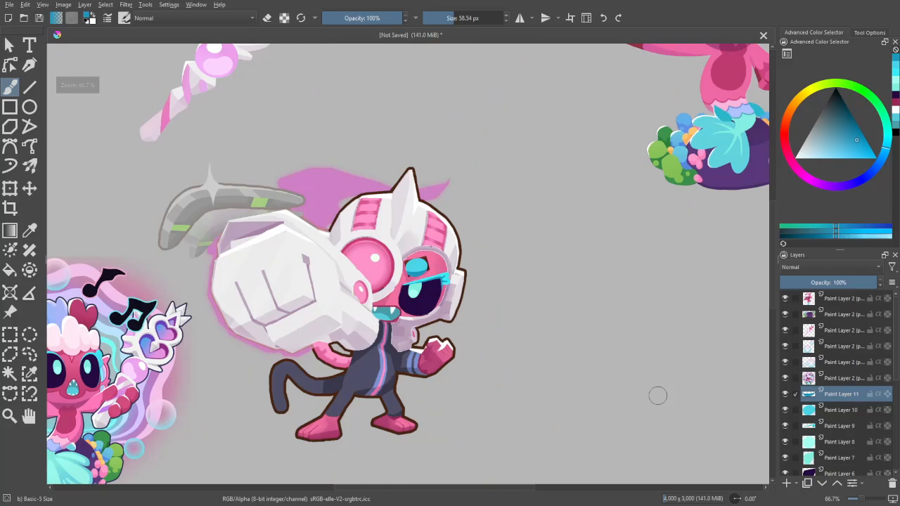
key("equal")
key("equal")
key("equal")
key("equal")
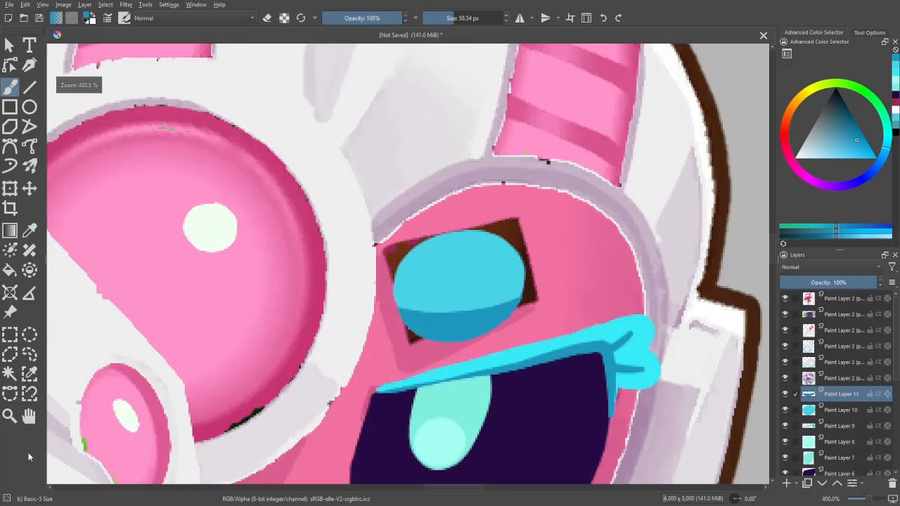
- Add a layer directly above Paint Layer 9 and cover the leftover brown brow corners with the sampled face pink
left_click(832, 425)
left_click(786, 483)
left_click(538, 316, "ctrl")
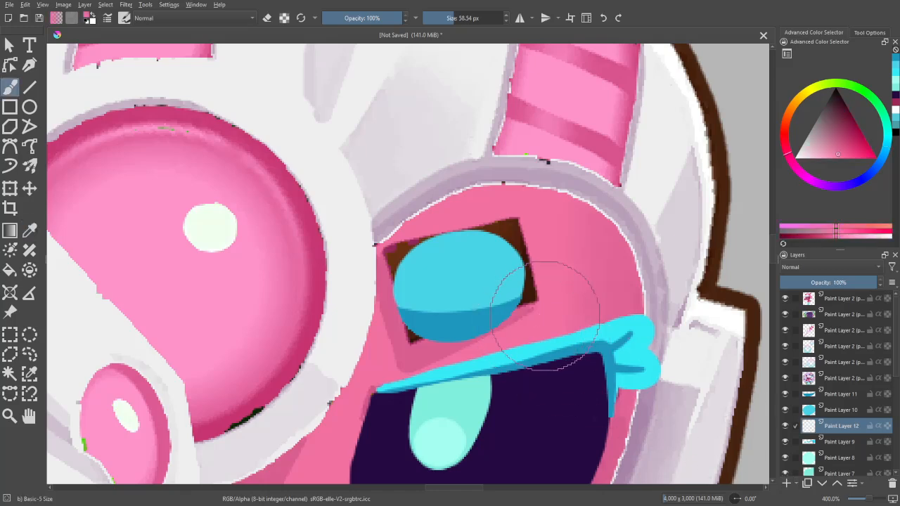
mouse_move(545, 316)
left_mouse_down("shift")
mouse_move(504, 305)
mouse_move(519, 322)
mouse_move(393, 353)
mouse_move(441, 365)
mouse_move(389, 350)
mouse_move(401, 311)
mouse_move(401, 321)
mouse_move(393, 325)
mouse_move(398, 263)
left_mouse_up("shift")
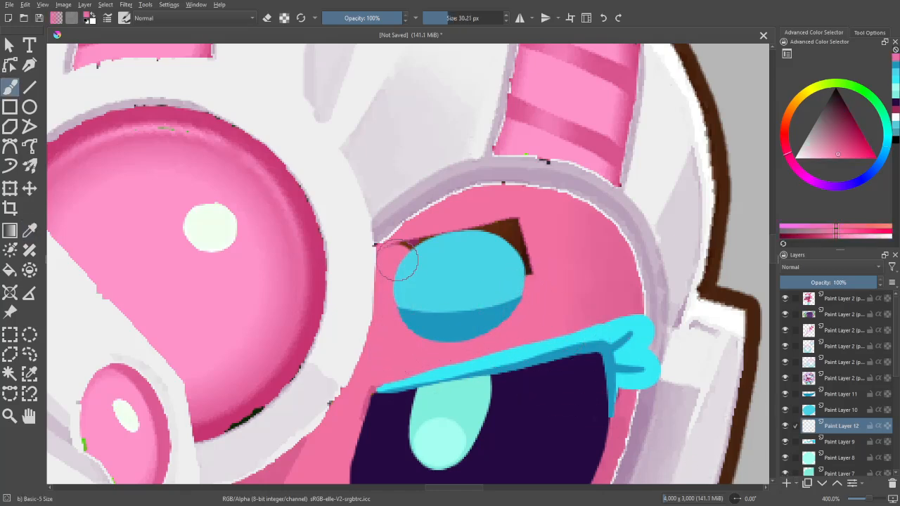
left_click(429, 230, "ctrl")
mouse_move(427, 235)
left_mouse_down()
mouse_move(514, 228)
mouse_move(522, 273)
left_mouse_up()
key("minus")
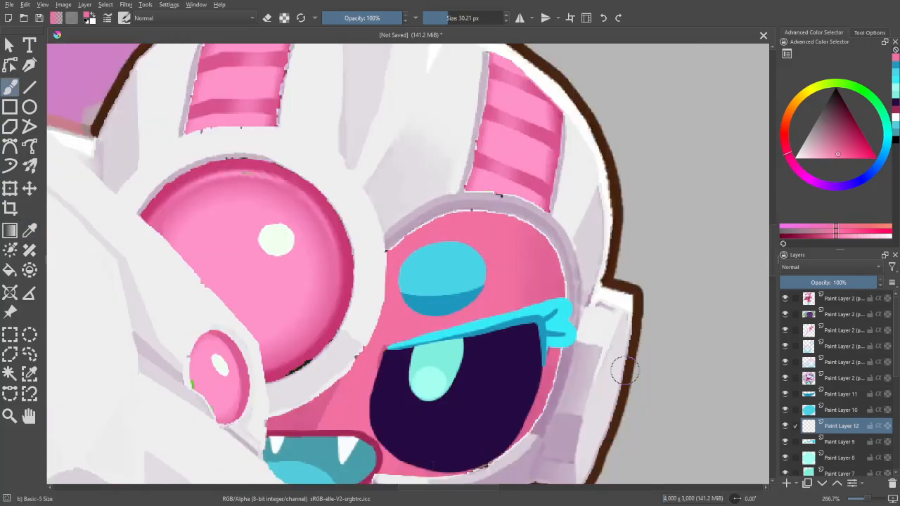
key("minus")
key("minus")
key("minus")
key("minus")
key("minus")
key("minus")
- Paint a darker pink shadow beneath the cyan brow on a new layer with a 30.21 px brush
key("plus")
key("plus")
key("plus")
key("plus")
key("plus")
key("plus")
key("plus")
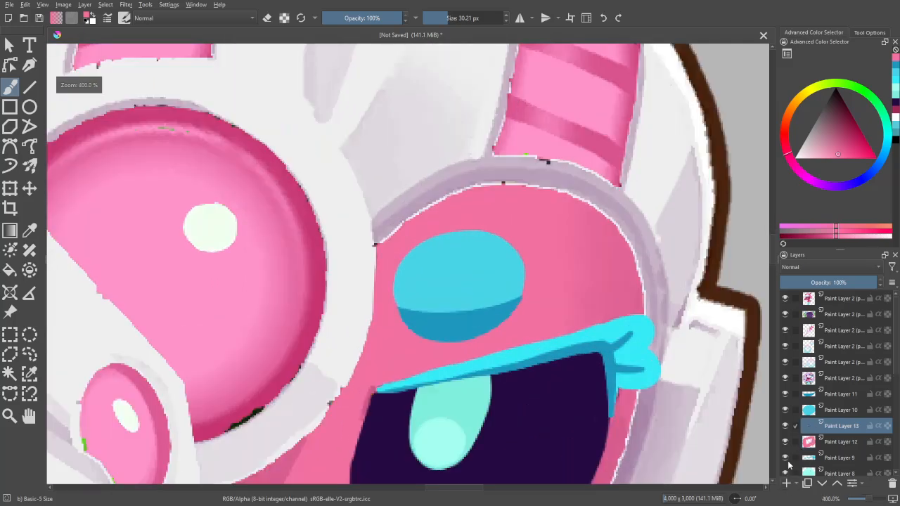
key("minus")
key("minus")
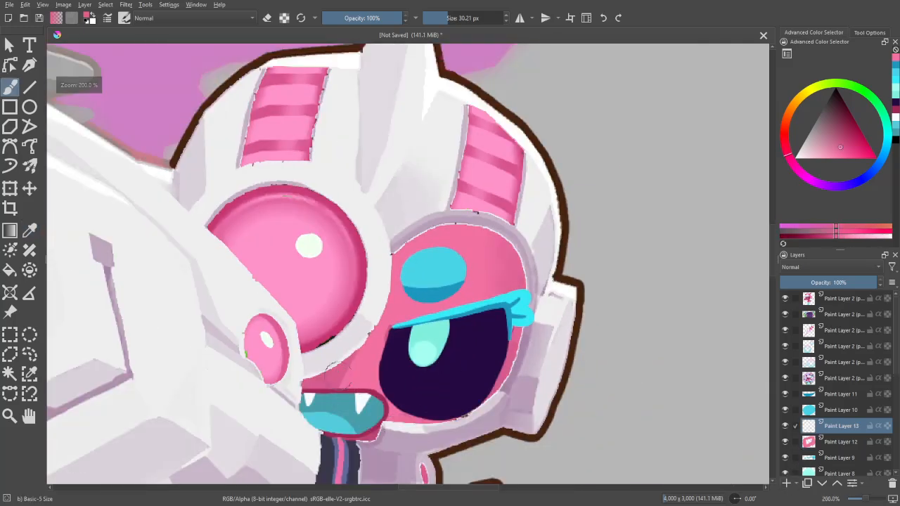
key("plus")
key("plus")
key("plus")
mouse_move(411, 329)
left_mouse_down()
mouse_move(421, 354)
mouse_move(462, 364)
mouse_move(513, 337)
mouse_move(531, 303)
left_mouse_up()
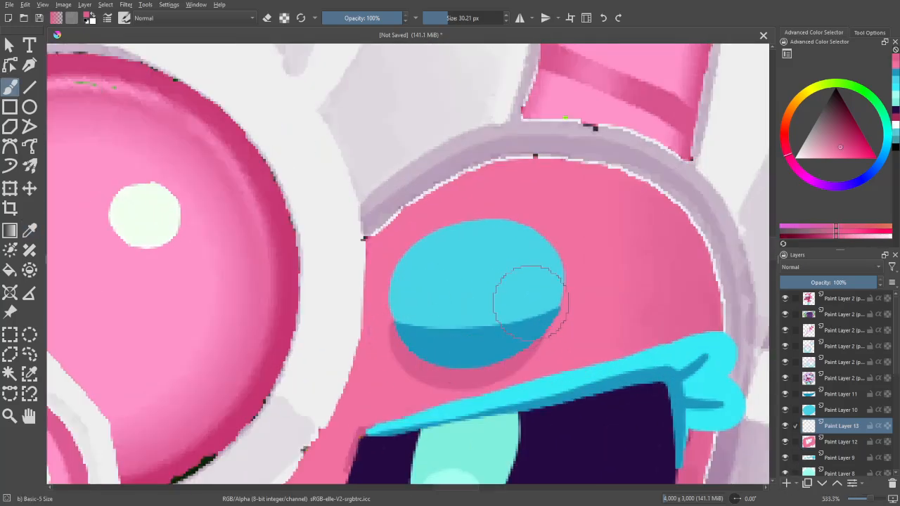
- Compare the monkey's finished face with the mermaid references, checking it mirrored and unmirrored
key("minus")
key("minus")
key("minus")
key("minus")
key("minus")
key("minus")
key("m")
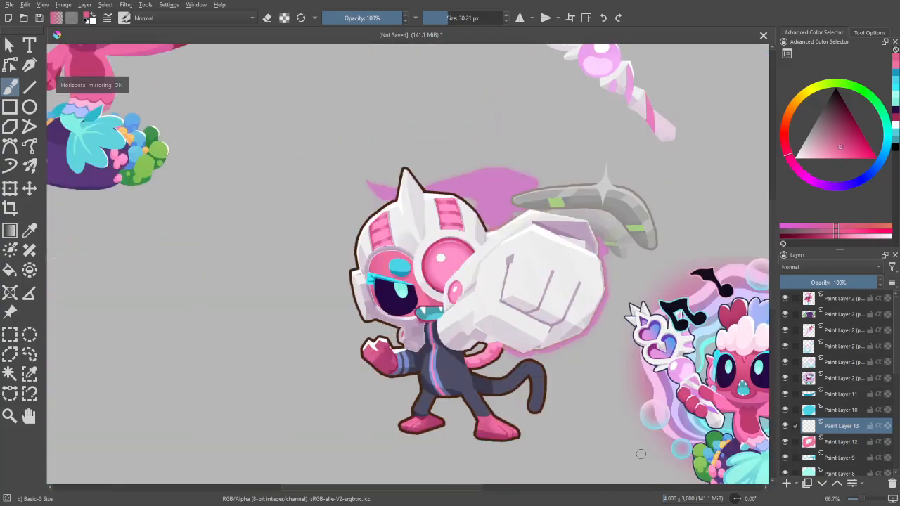
key("m")
key("minus")
key("minus")
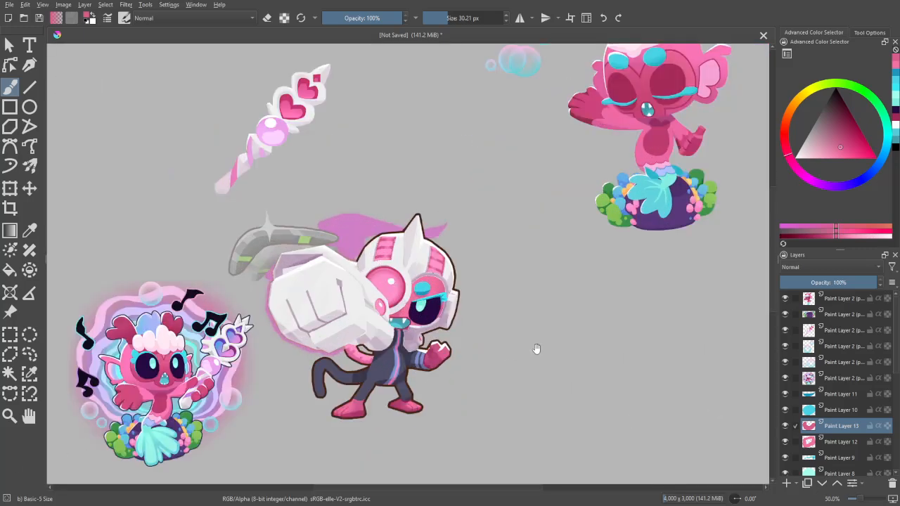
left_click_drag(537, 348, 554, 409)
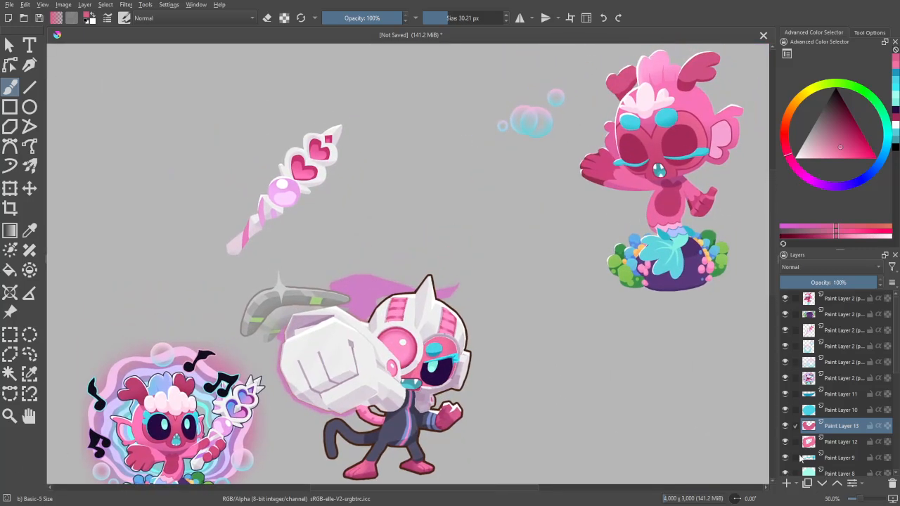
key("minus")
key("plus")
left_click_drag(428, 264, 427, 299)
left_click_drag(701, 448, 690, 399)
- Activate the monkey's original artwork layer and select its dark brown outline by similar colour
scroll(868, 412, "down", 3)
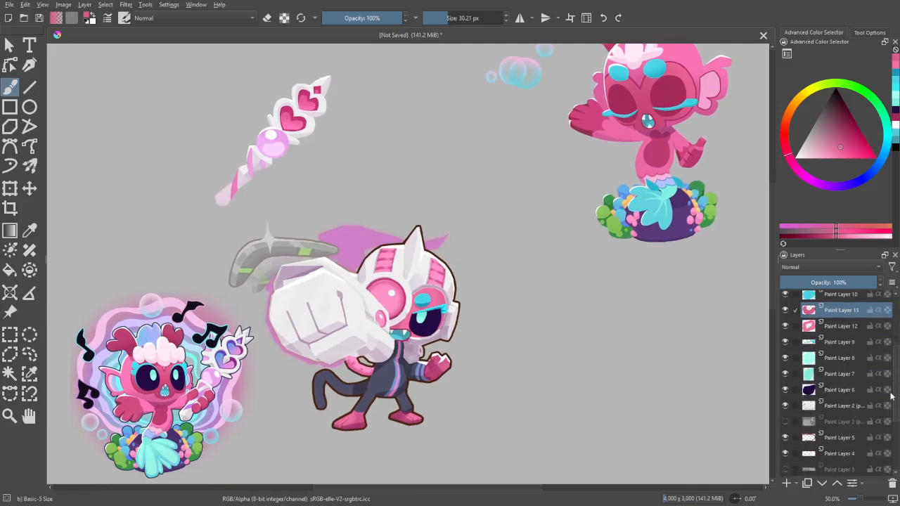
left_click_drag(891, 398, 894, 443)
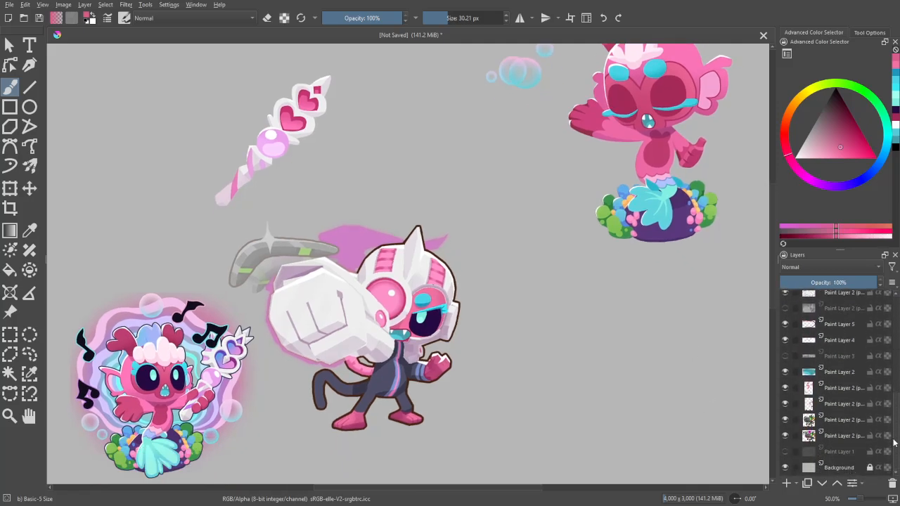
left_click(832, 424)
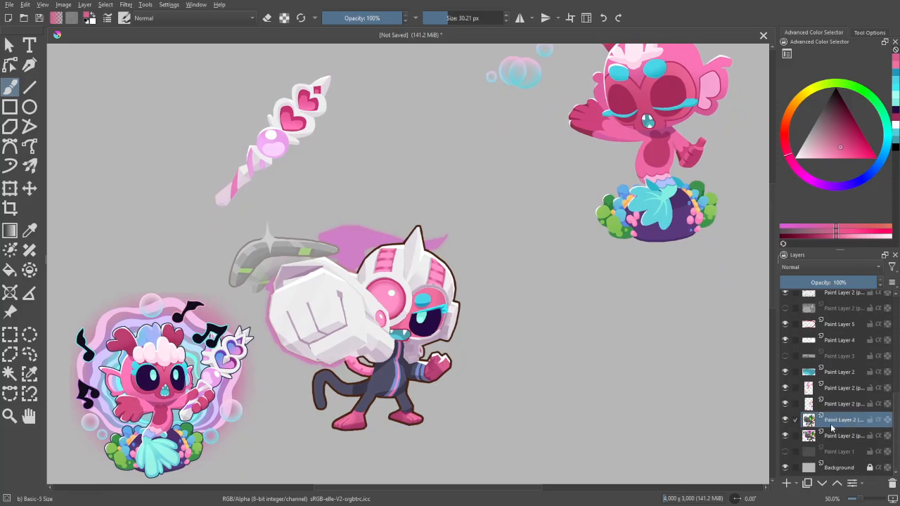
left_click_drag(686, 416, 675, 364)
key("ctrl+plus")
key("ctrl+plus")
key("ctrl+plus")
key("w")
key("ctrl+plus")
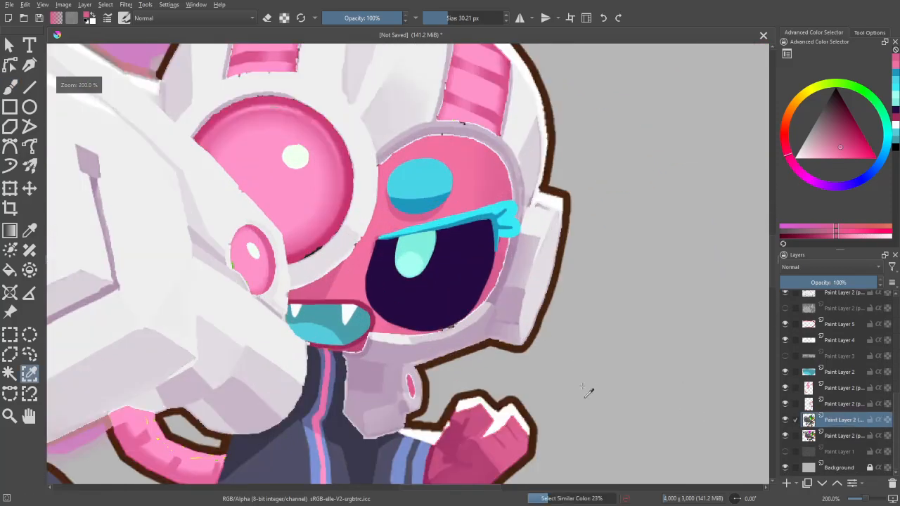
left_click(580, 407)
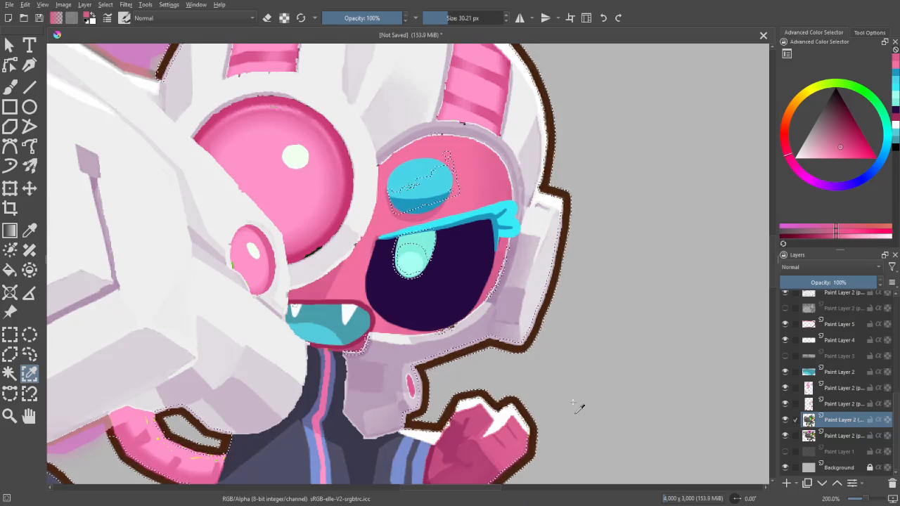
key("ctrl+minus")
key("ctrl+shift+a")
key("ctrl+minus")
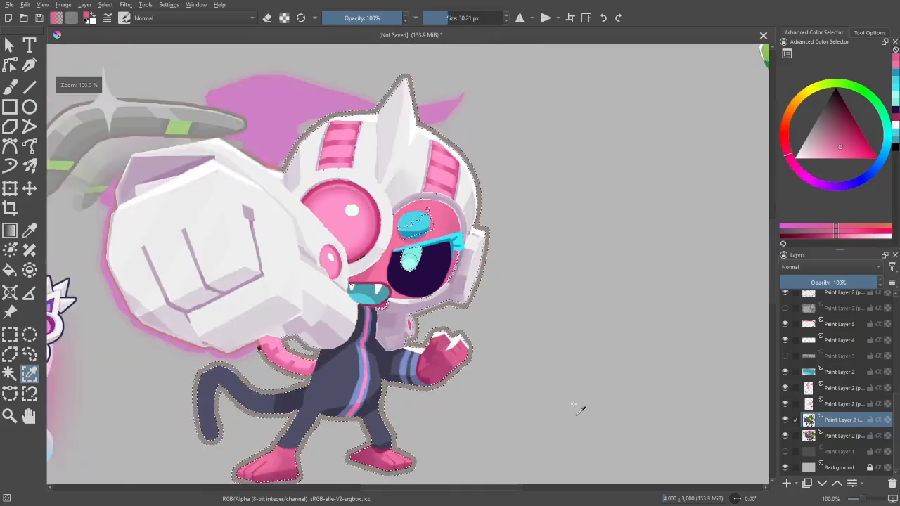
left_click(786, 436)
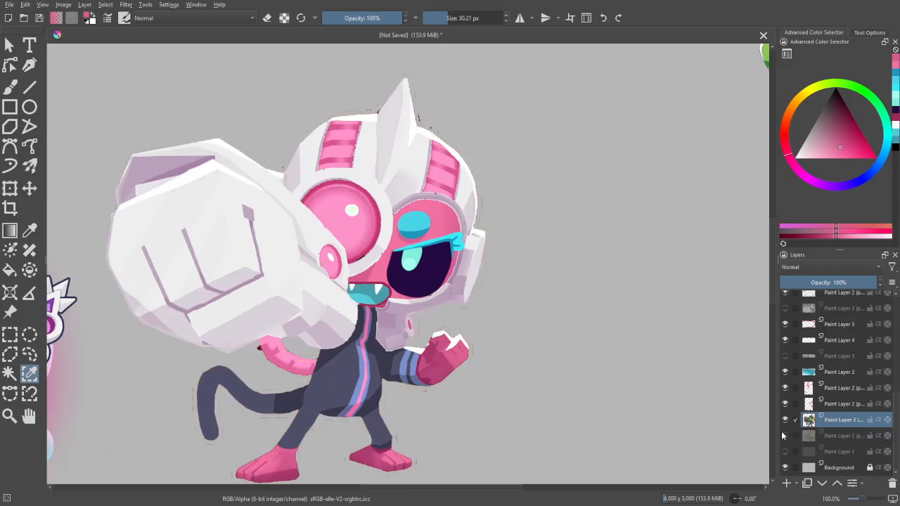
left_click_drag(663, 356, 664, 337)
key("ctrl+z")
key("ctrl+z")
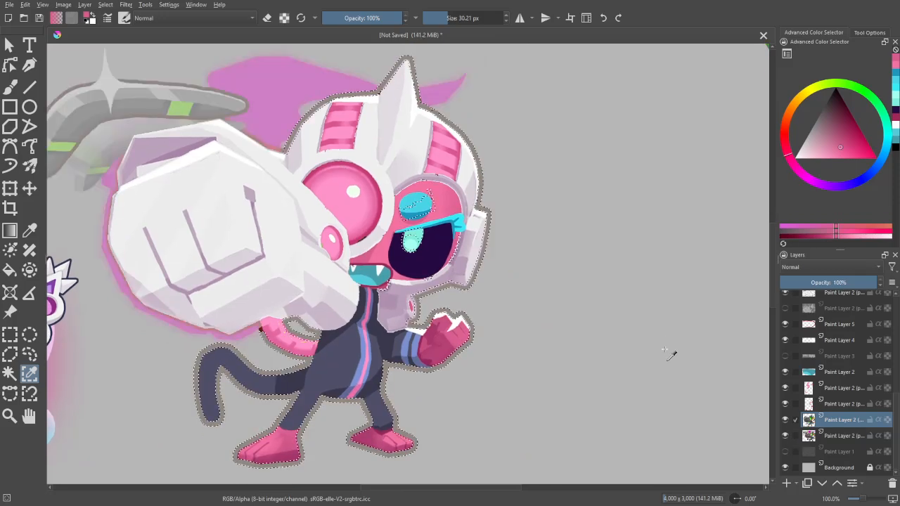
key("ctrl+z")
- Add a paint layer above the monkey's original artwork and sample the dark navy outline colour from the mermaid's staff
left_click(786, 483)
key("ctrl+minus")
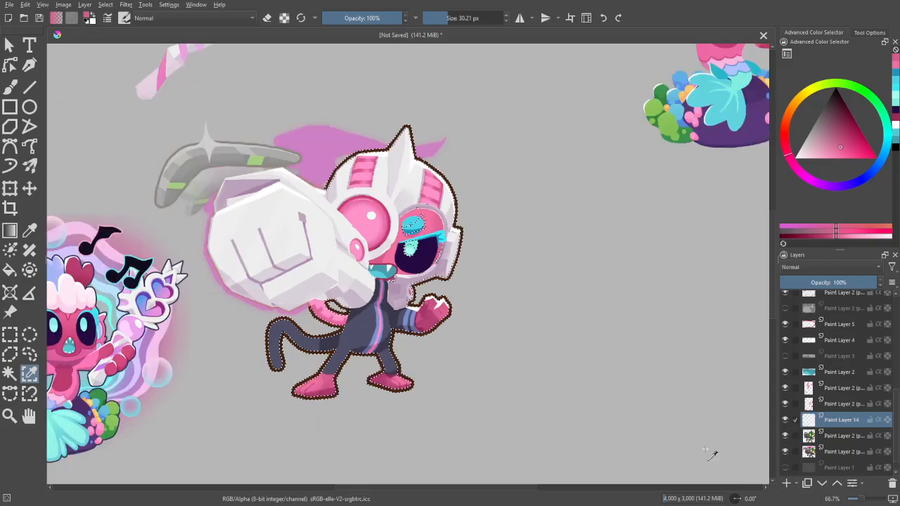
key("ctrl+minus")
left_click_drag(540, 369, 699, 335)
scroll(373, 264, "up", 4)
key("p")
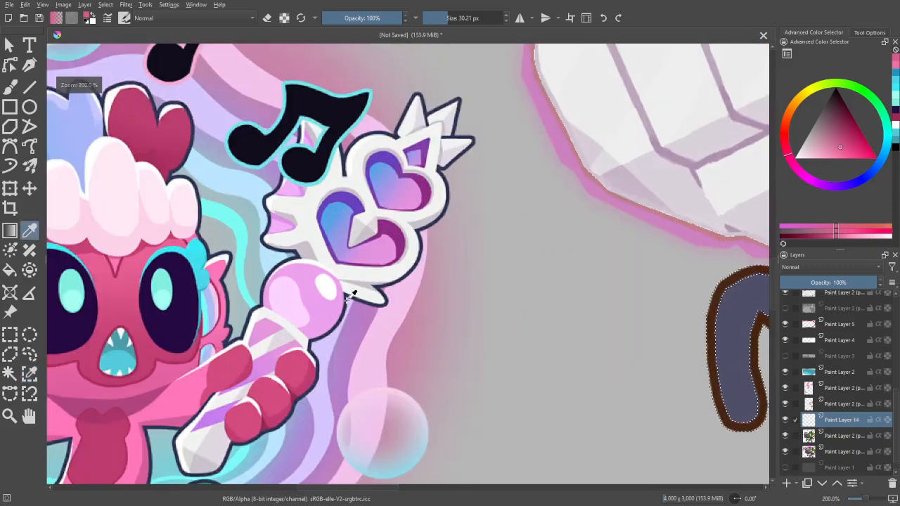
left_click(348, 299)
- Paint the selected monkey outline dark navy on Paint Layer 14 with a 78.43 px brush, and clear the selection
key("b")
key("ctrl+minus")
key("ctrl+minus")
mouse_move(571, 338)
left_mouse_down()
mouse_move(587, 318)
mouse_move(421, 337)
mouse_move(425, 247)
mouse_move(453, 255)
mouse_move(482, 238)
mouse_move(479, 283)
mouse_move(504, 378)
mouse_move(600, 383)
mouse_move(625, 367)
mouse_move(649, 313)
mouse_move(639, 217)
left_mouse_up()
left_click_drag(711, 219, 659, 315)
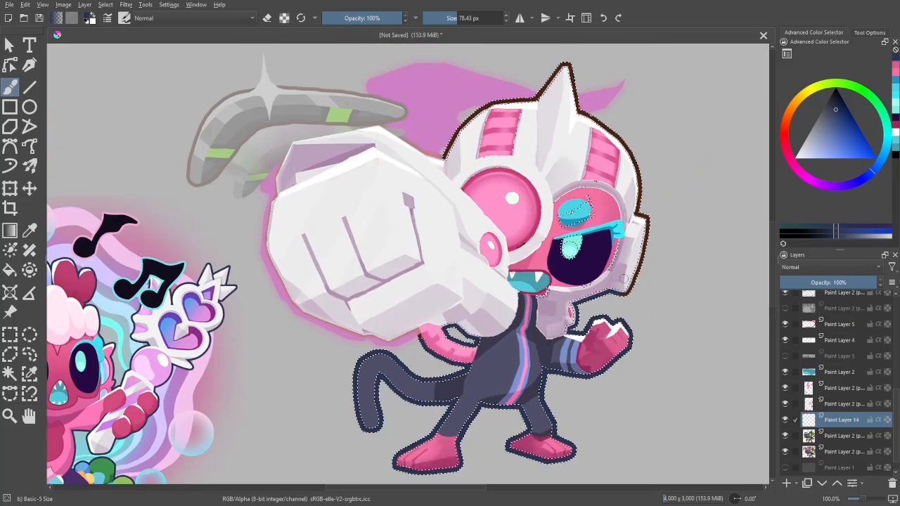
mouse_move(624, 270)
left_mouse_down()
mouse_move(625, 282)
mouse_move(637, 169)
mouse_move(562, 70)
mouse_move(479, 106)
mouse_move(450, 163)
left_mouse_up()
left_click_drag(711, 368, 672, 361)
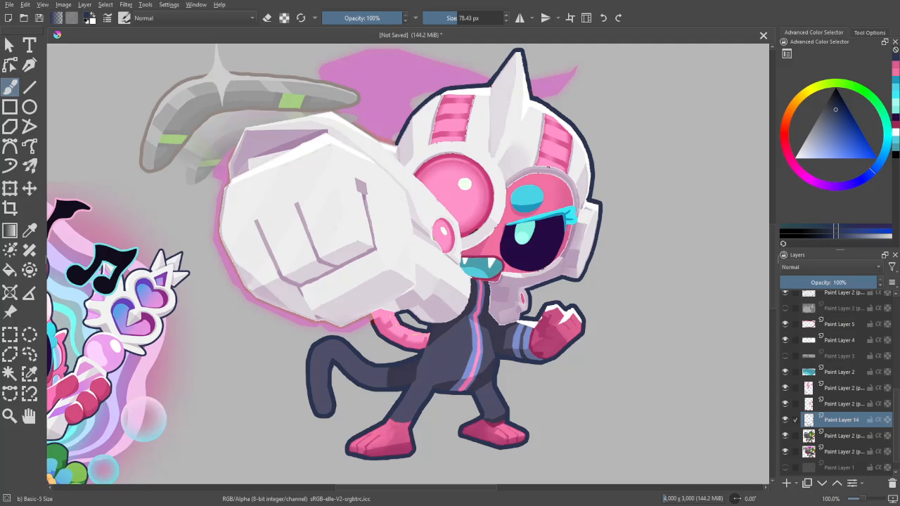
left_click(687, 364)
left_click_drag(687, 330, 689, 365)
left_click(688, 364)
key("ctrl+z")
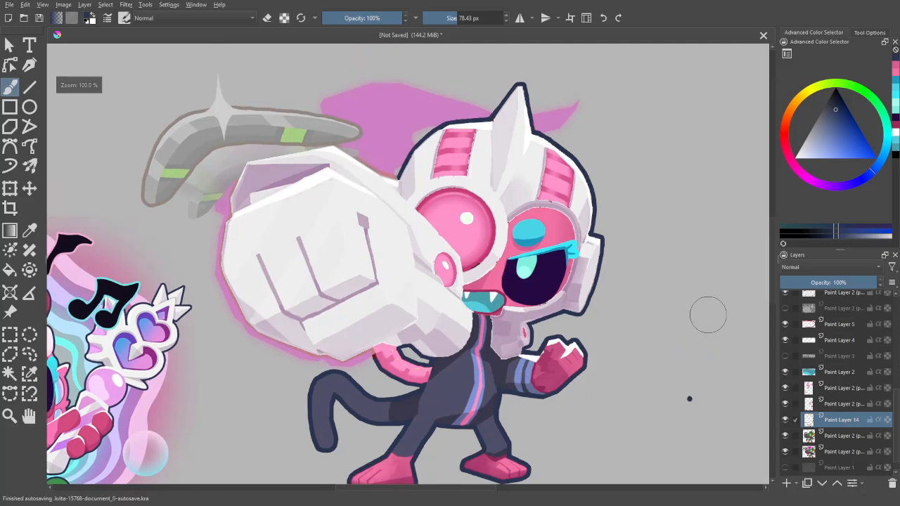
key("ctrl+z")
key("ctrl+z")
- Activate the monkey's original artwork layer below Paint Layer 14 and select the suit's main dark blue-grey by similar colour
scroll(689, 355, "up", 1)
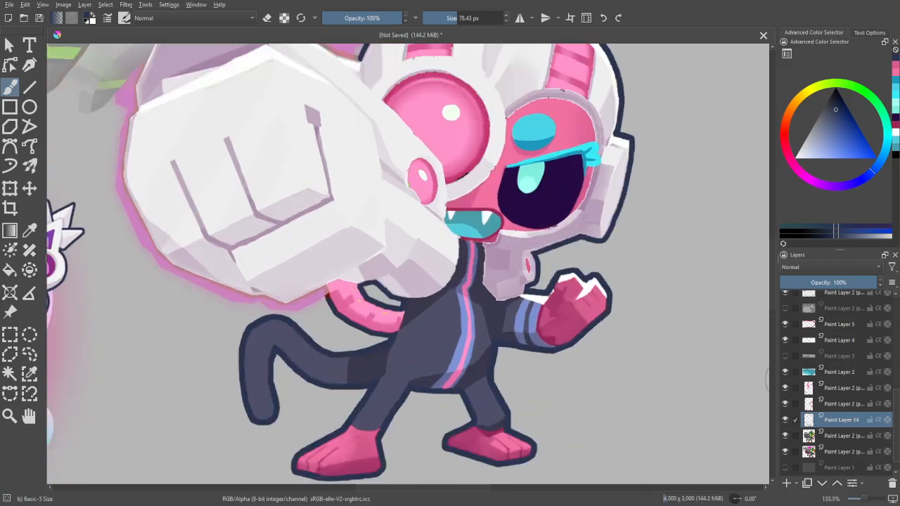
left_click(834, 436)
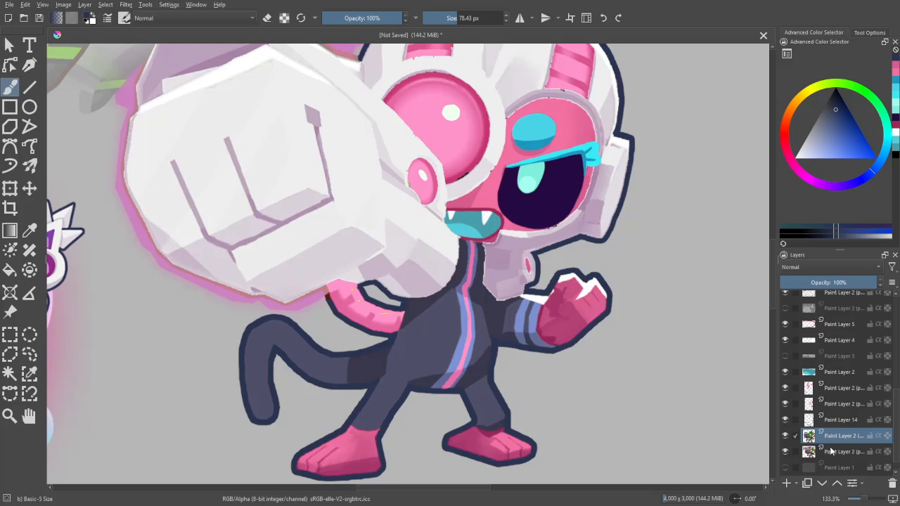
key("minus")
key("minus")
key("minus")
key("plus")
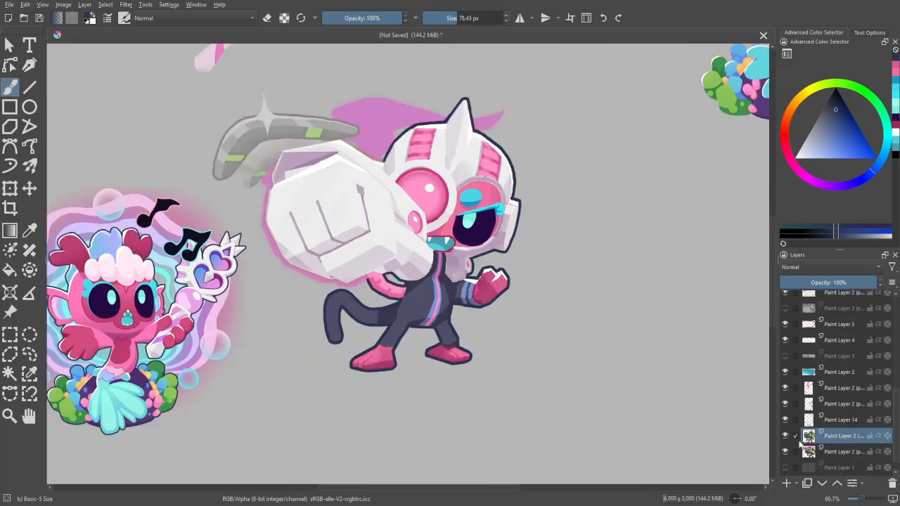
key("minus")
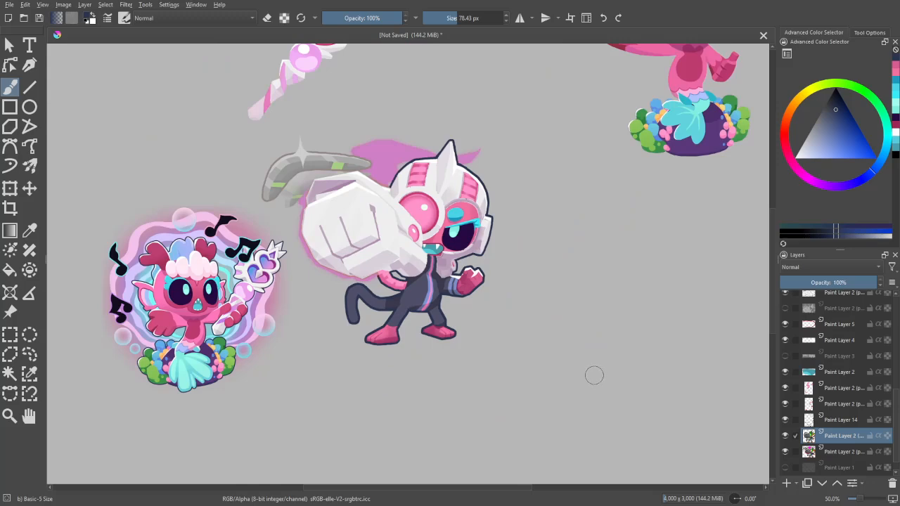
key("plus")
key("plus")
key("plus")
key("w")
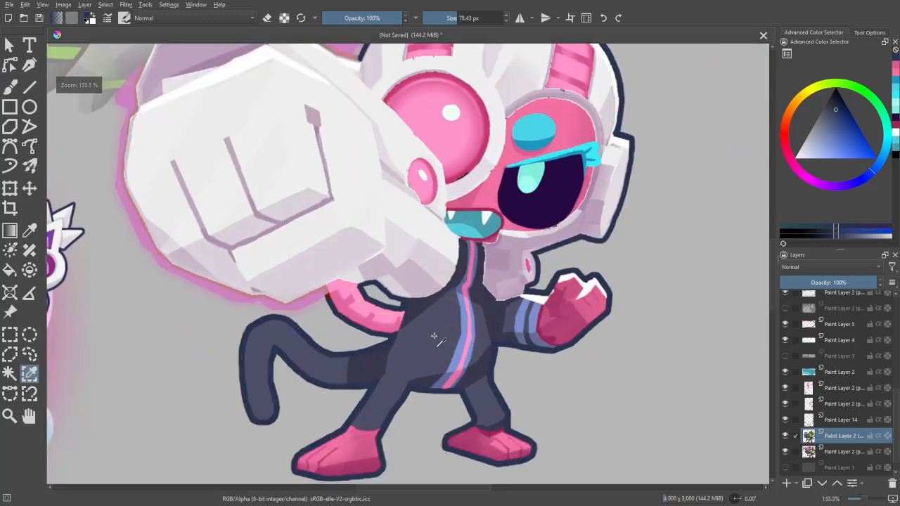
left_click(432, 334)
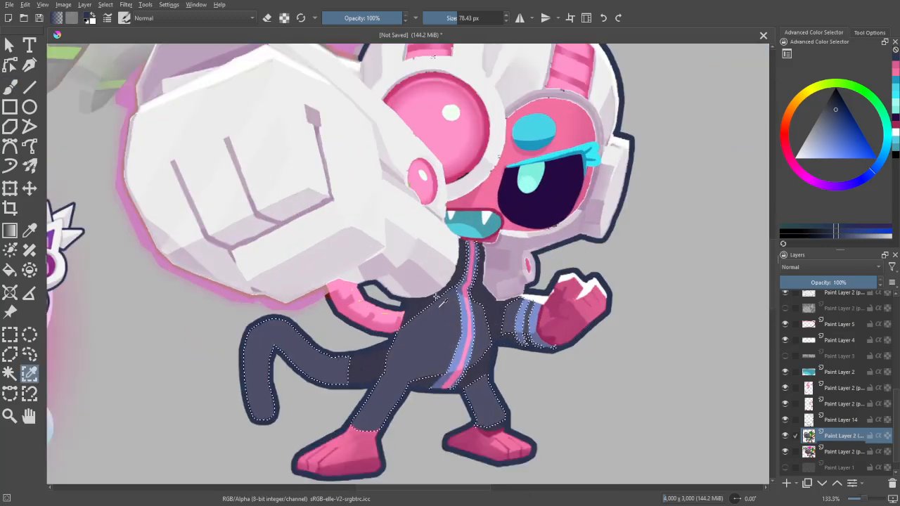
- Extend the selection to the suit's darker shaded areas and copy it to a new layer
key("minus")
key("minus")
key("plus")
key("plus")
key("plus")
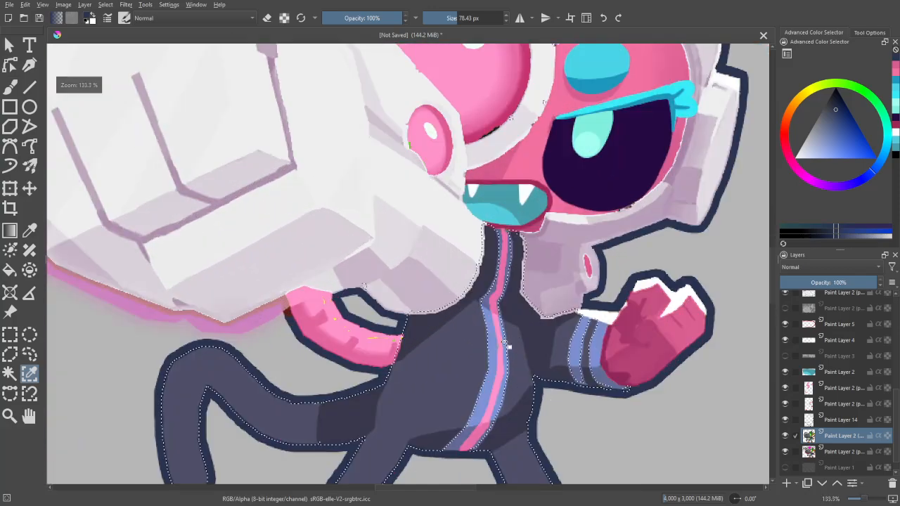
key("minus")
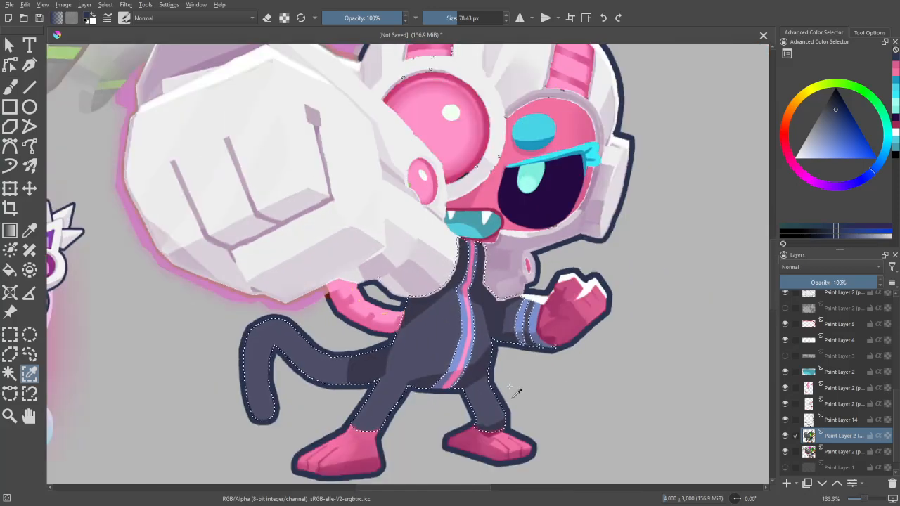
key("minus")
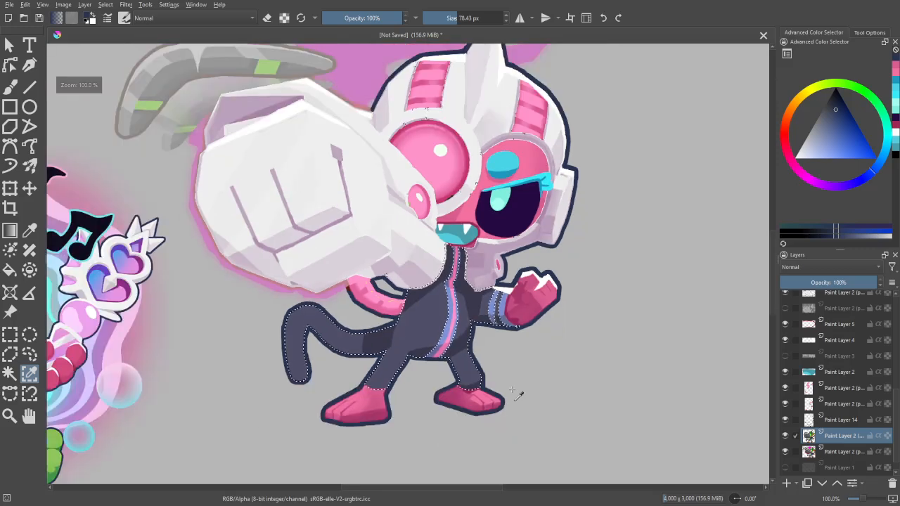
key("ctrl+alt+j")
key("minus")
key("minus")
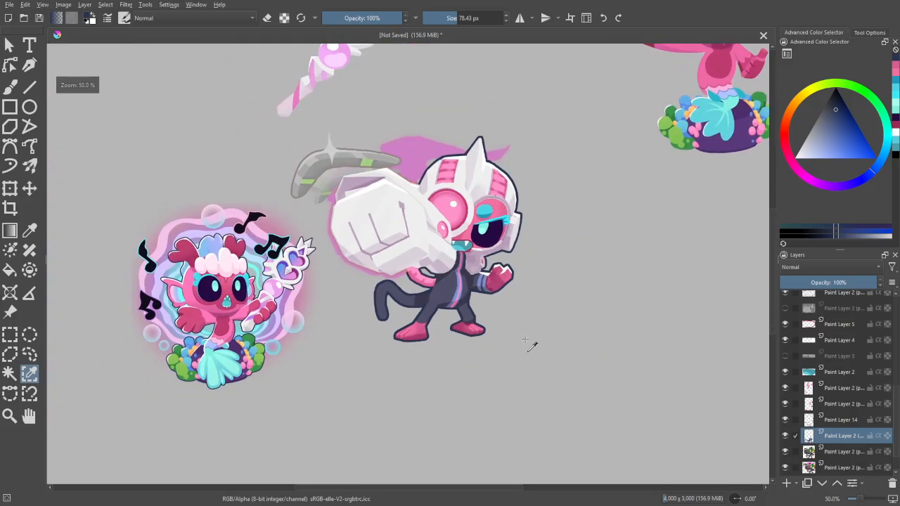
- Start a Gradient Map filter on the suit layer and set its end stop to the mermaid's light blue, #afc3ff
left_click(125, 5)
mouse_move(144, 113)
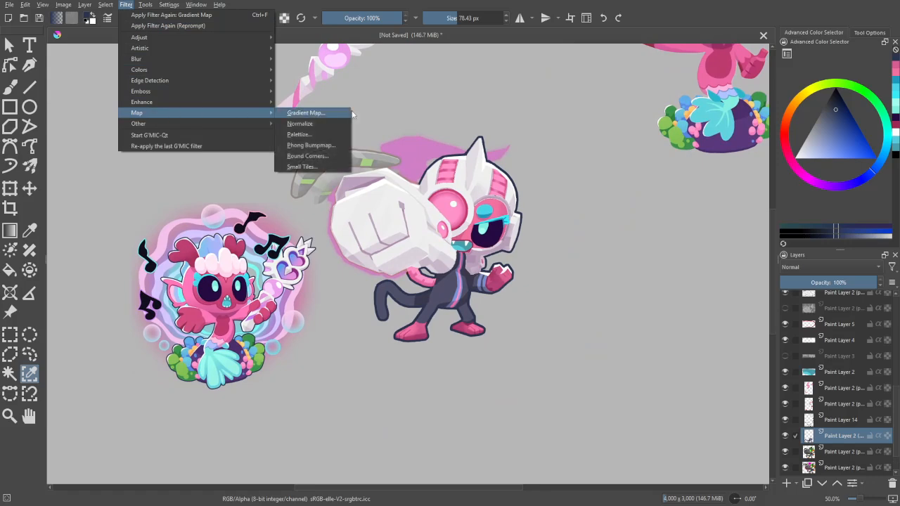
left_click(335, 114)
double_click(872, 170)
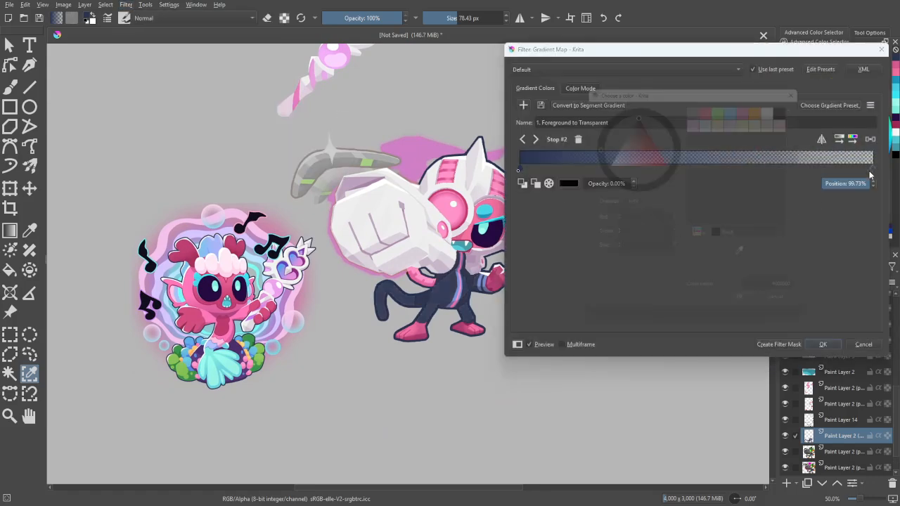
left_click(212, 345)
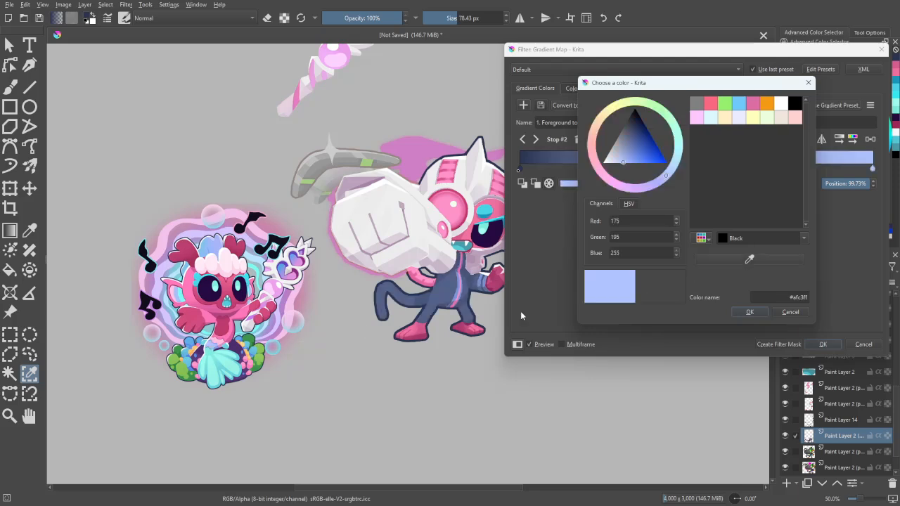
left_click(749, 311)
- Set the gradient's start stop to a deeper periwinkle blue based on the colour of the mermaid's waist scales
double_click(518, 170)
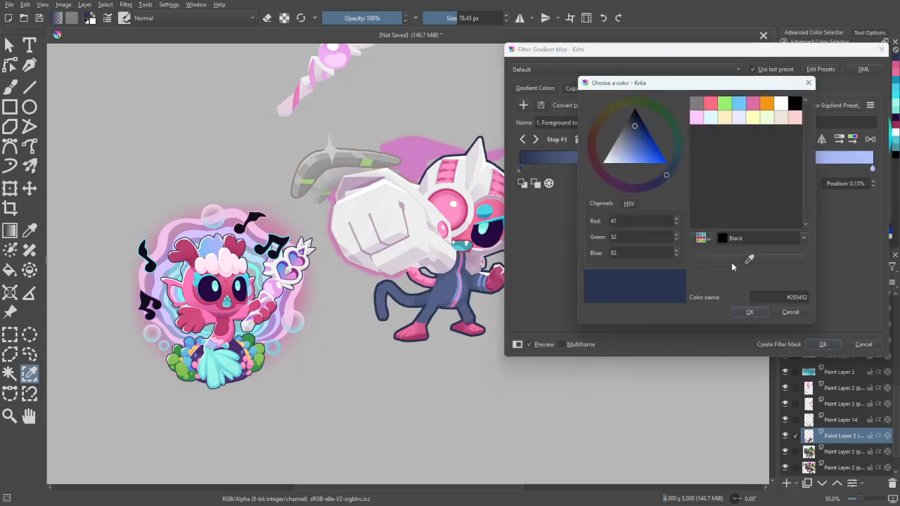
left_click(749, 259)
left_click(216, 348)
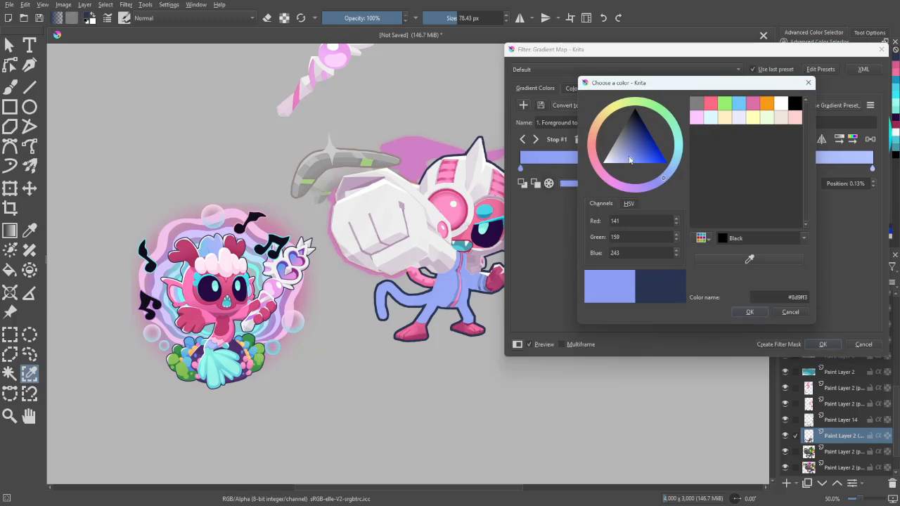
left_click(749, 311)
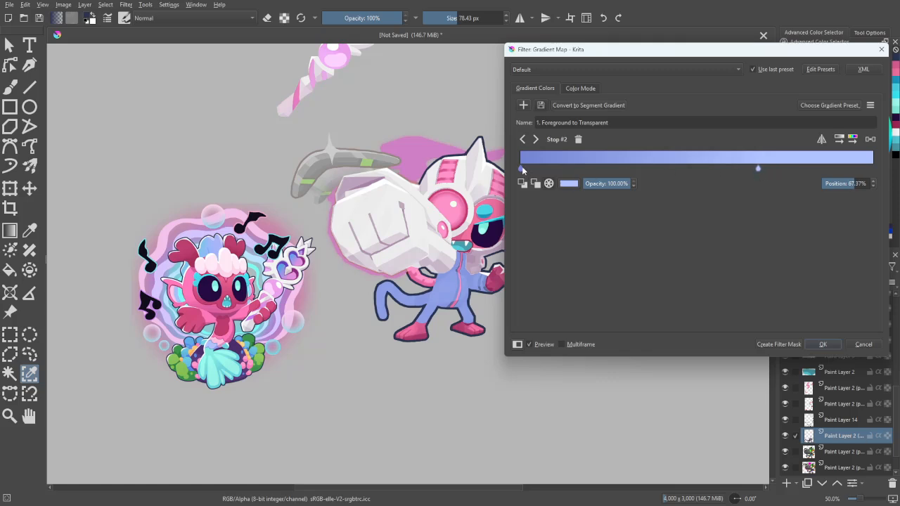
- Bring the two gradient stops close together, with the light stop at 36.21%, and apply the gradient map to the suit
left_click_drag(521, 169, 635, 174)
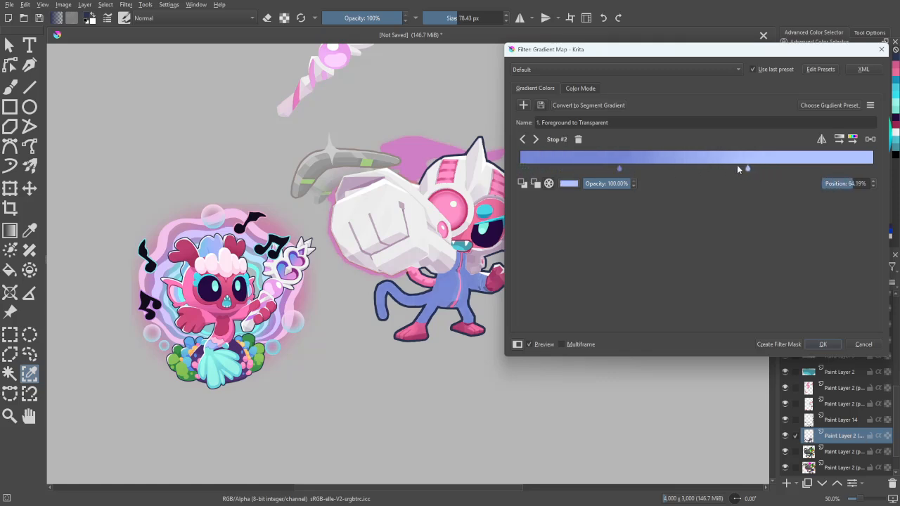
left_click_drag(737, 169, 651, 171)
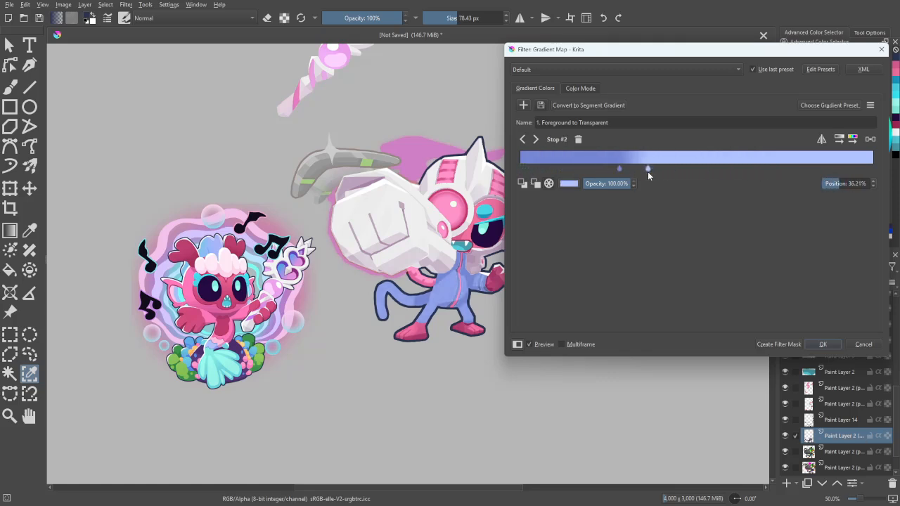
left_click(823, 344)
- Select the blue stripes along the suit's front and cuff by similar colour on the original artwork layer
key("plus")
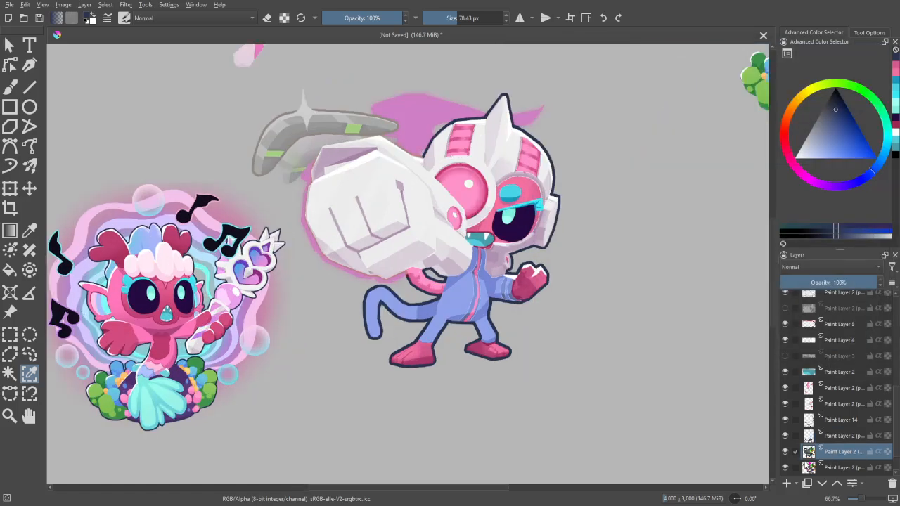
key("plus")
key("plus")
key("plus")
left_click(594, 439)
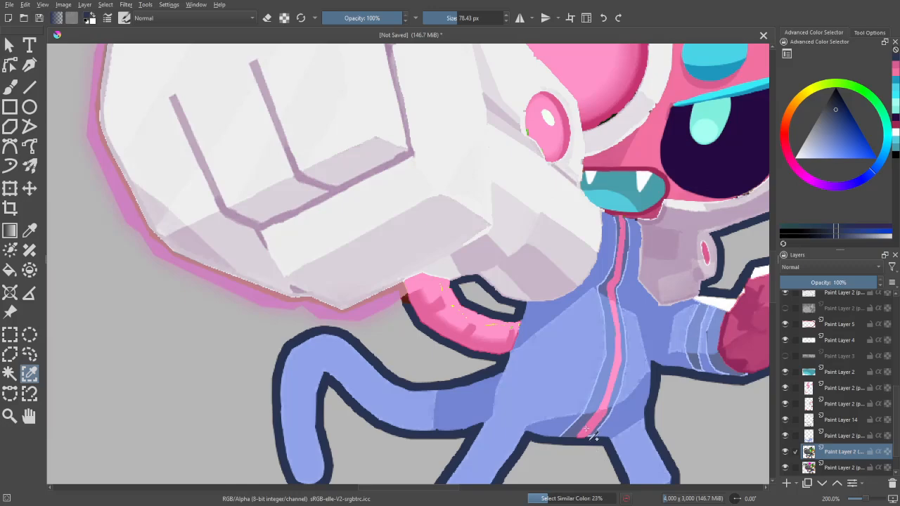
- Sample pale pink from the mermaid's waist and paint the selected front stripes and cuff bands with it
key("minus")
key("minus")
left_click_drag(577, 414, 784, 313)
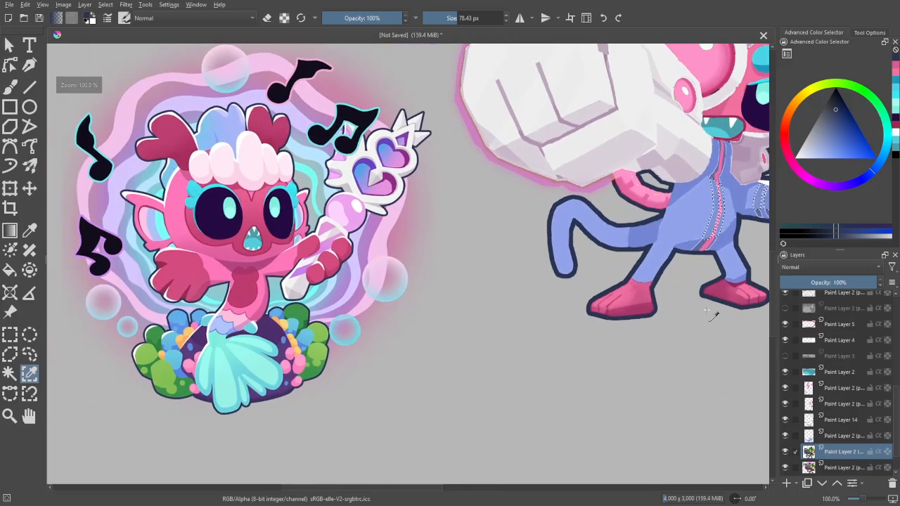
key("p")
left_click(237, 311)
key("b")
left_click_drag(591, 266, 301, 380)
key("plus")
key("plus")
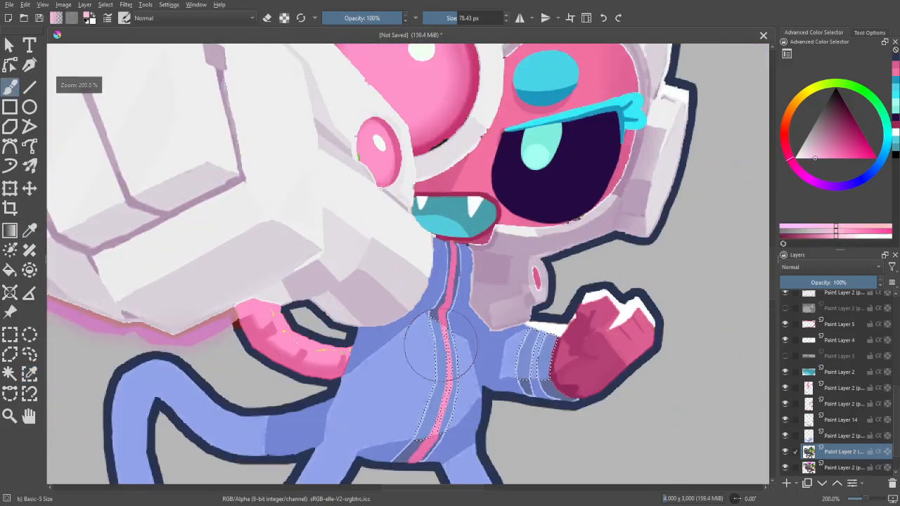
left_click_drag(440, 346, 430, 409)
mouse_move(545, 339)
left_mouse_down()
mouse_move(536, 374)
mouse_move(676, 308)
left_mouse_up()
- Select the shaded parts of the suit's stripes by similar colour and sample the darker pink from the mermaid's waist
key("w")
left_click(545, 389)
key("b")
key("minus")
key("minus")
key("minus")
key("plus")
key("plus")
key("p")
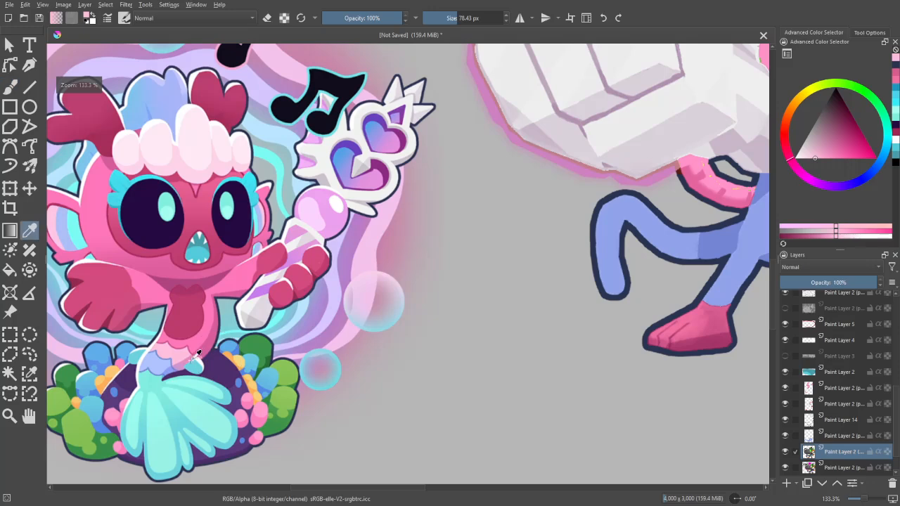
left_click(194, 360)
left_click(189, 359)
- Paint the selected shaded ends of the front stripes and cuff bands in the darker pink, and clear the selection
key("b")
left_click_drag(703, 246, 394, 350)
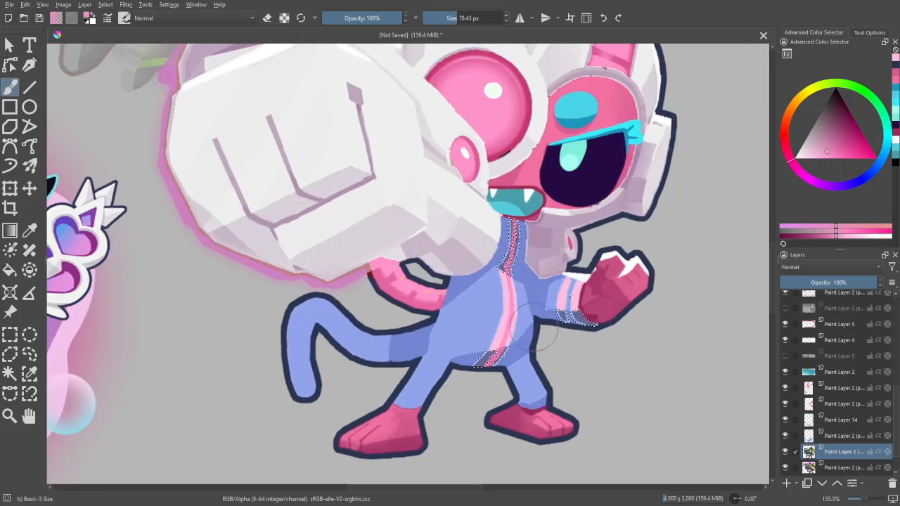
mouse_move(572, 291)
left_mouse_down()
mouse_move(607, 333)
mouse_move(561, 341)
left_mouse_up()
left_click_drag(487, 375, 496, 330)
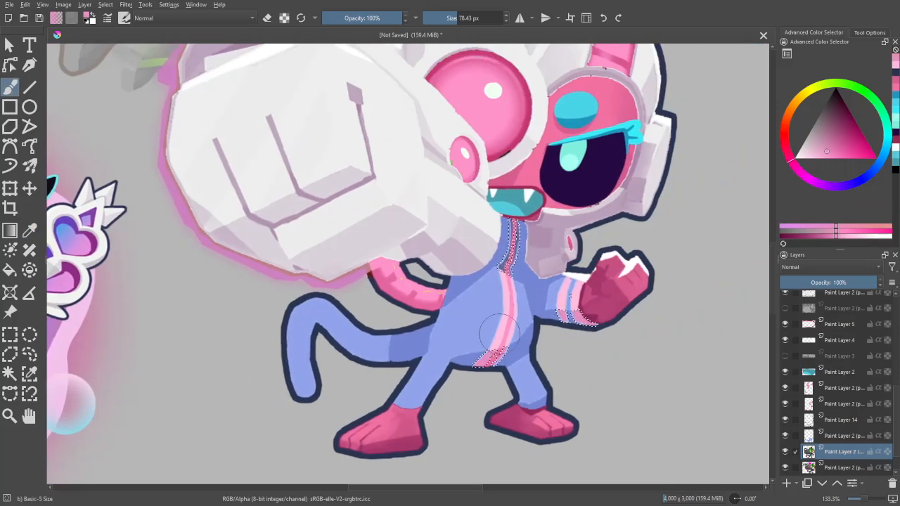
left_click_drag(505, 271, 513, 229)
key("minus")
key("minus")
left_click_drag(629, 248, 619, 277)
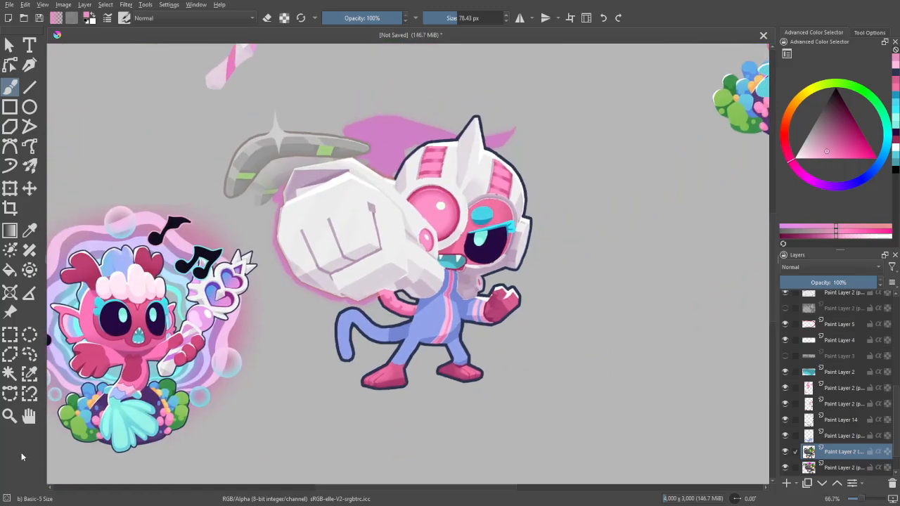
- Examine the boomerang and the pink arm behind the fist up close for areas that still need recolouring
key("equal")
key("equal")
key("equal")
left_click_drag(619, 402, 659, 321)
left_click_drag(161, 78, 669, 464)
key("equal")
key("equal")
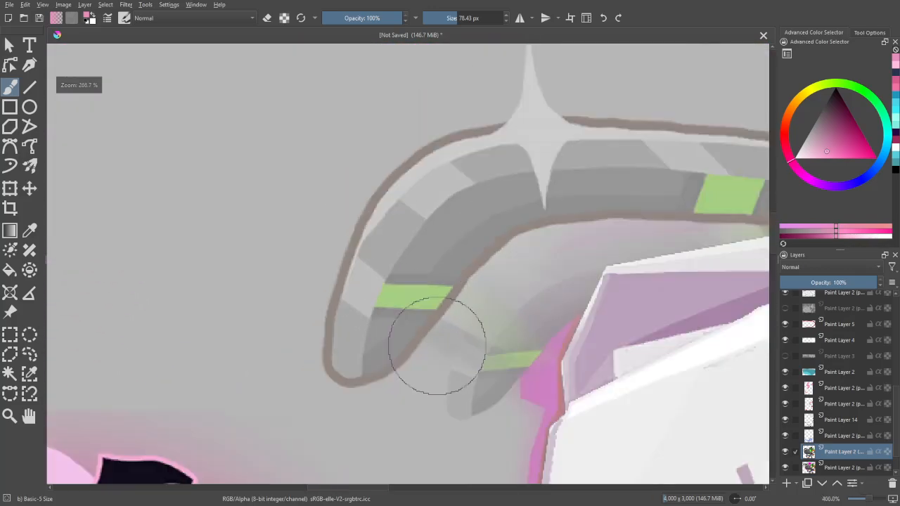
key("minus")
key("minus")
key("minus")
key("minus")
left_click_drag(626, 426, 433, 292)
key("equal")
key("equal")
key("equal")
key("equal")
key("equal")
left_click_drag(512, 341, 747, 415)
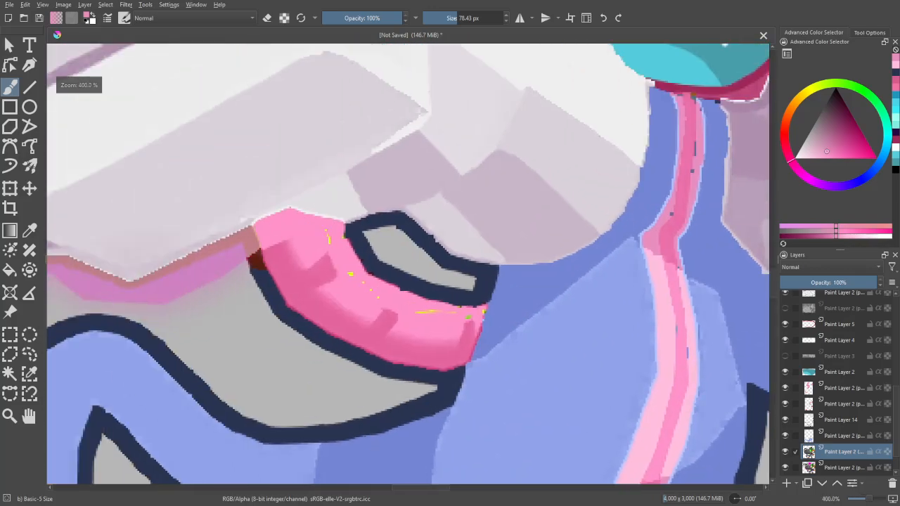
- Add a new paint layer directly above Paint Layer 11
left_click_drag(606, 385, 631, 388)
key("equal")
key("minus")
key("minus")
key("minus")
key("minus")
key("minus")
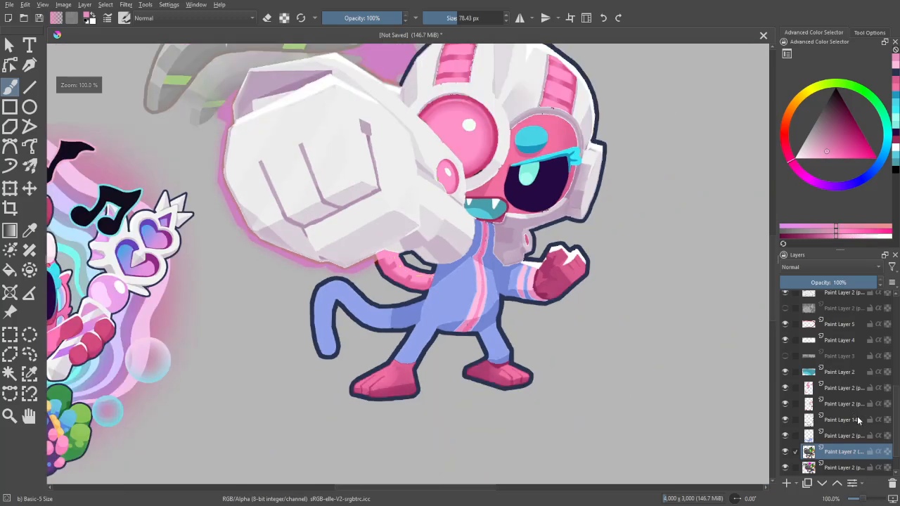
scroll(858, 420, "up", 5)
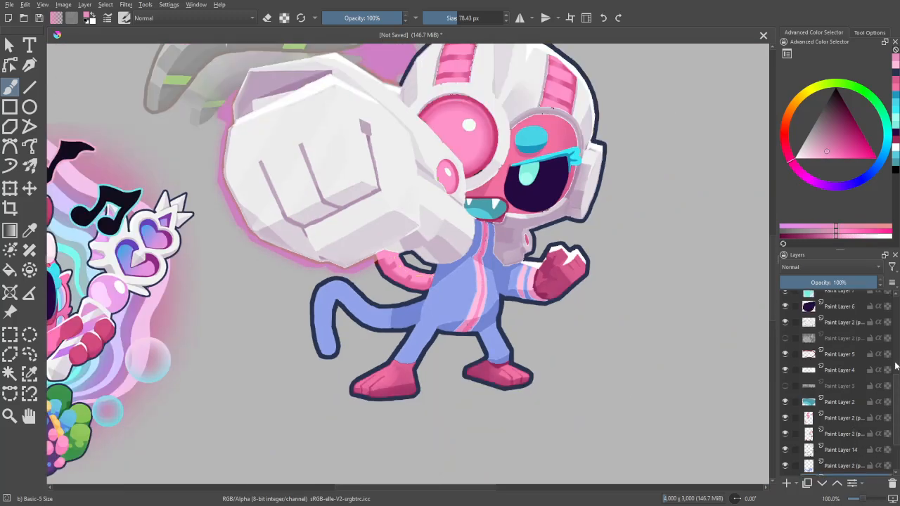
left_click(787, 483)
- Paint a white highlight along the upper inner edge of the pink arm behind the fist with a 33.11 px brush
key("equal")
key("equal")
key("equal")
key("equal")
key("equal")
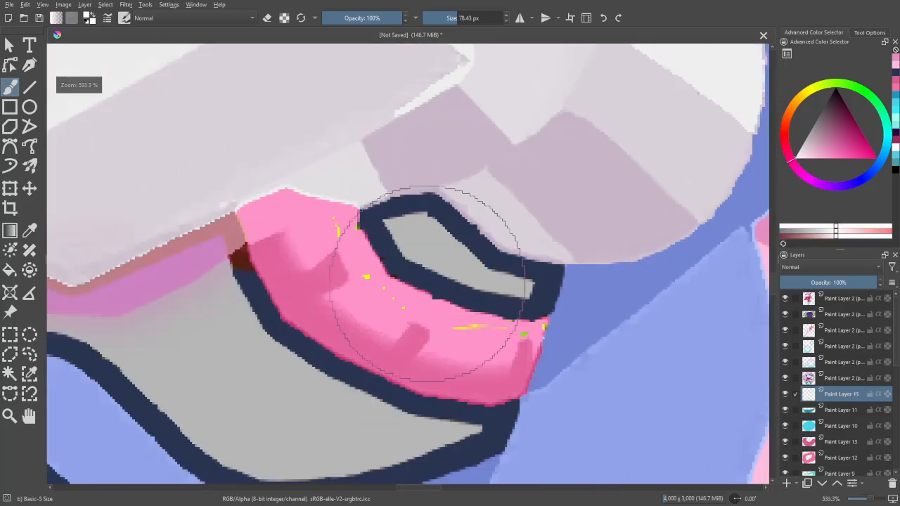
key("bracketleft")
key("bracketleft")
key("bracketleft")
left_click_drag(342, 211, 406, 304)
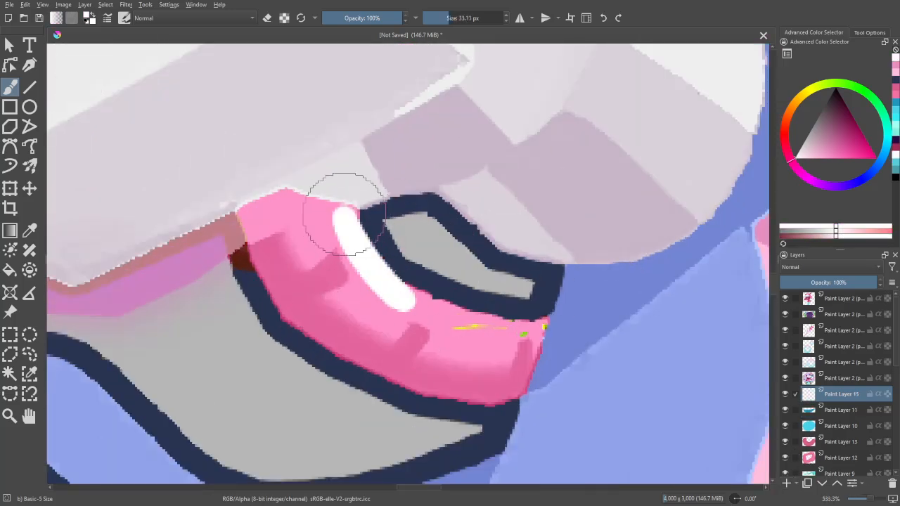
left_click_drag(369, 268, 502, 329)
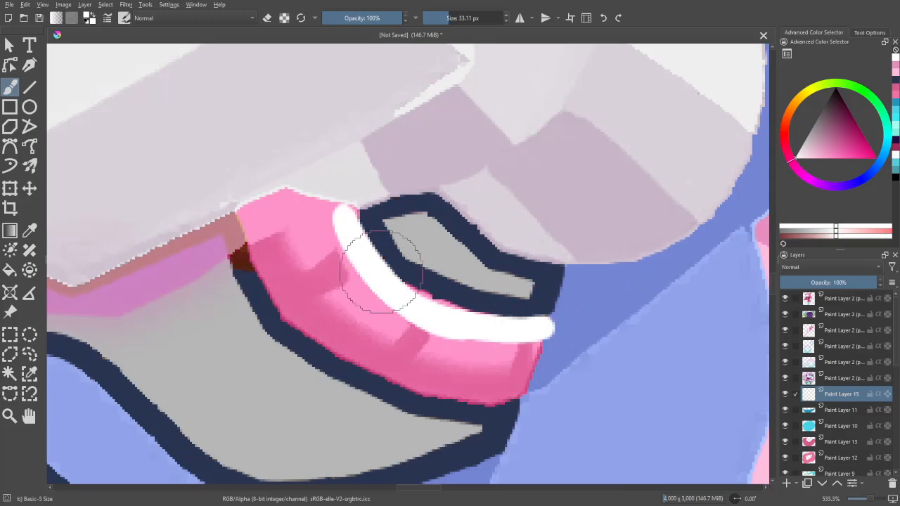
left_click_drag(343, 218, 305, 217)
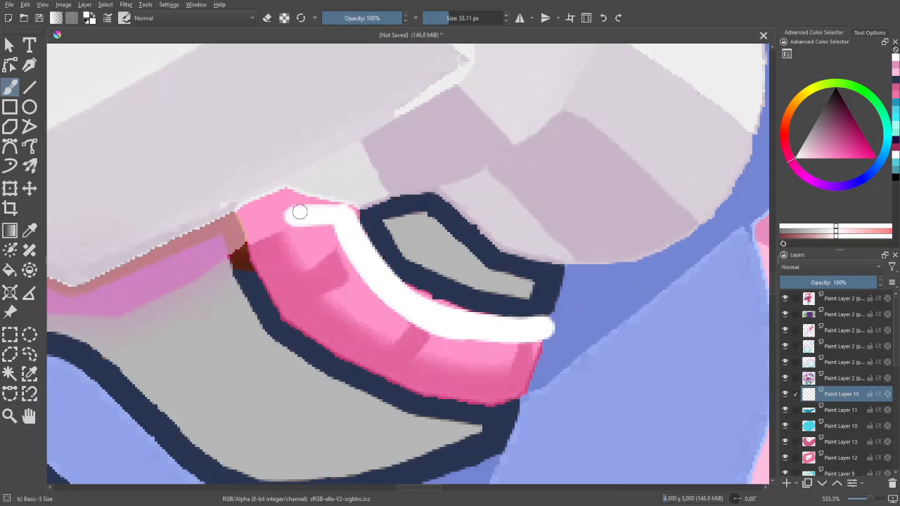
- Lower the opacity of the arm's white highlight layer to 46%
key("ctrl+minus")
key("ctrl+minus")
mouse_move(813, 281)
left_mouse_down()
mouse_move(804, 283)
mouse_move(817, 284)
left_mouse_up()
key("ctrl+minus")
key("ctrl+minus")
key("ctrl+minus")
key("ctrl+minus")
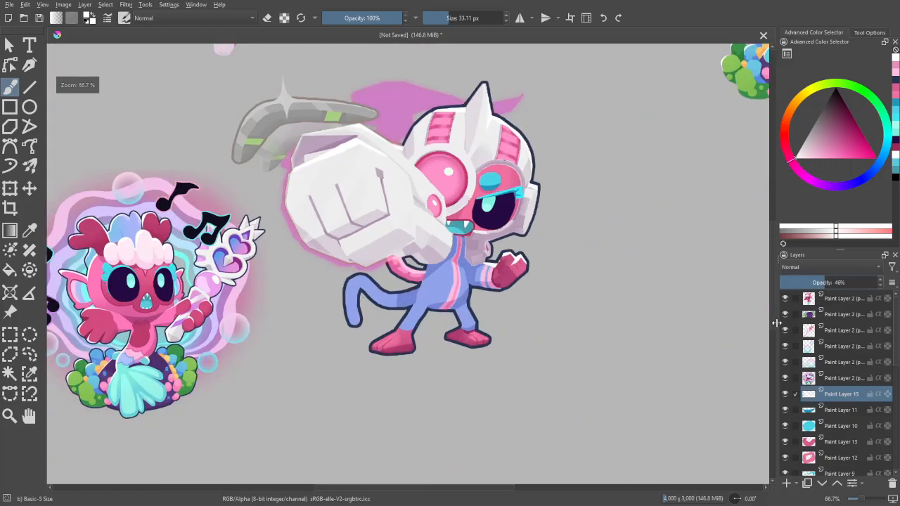
- Add a new paint layer directly above Paint Layer 15 and choose black as the painting colour
left_click_drag(699, 349, 721, 404)
key("ctrl+minus")
left_click_drag(895, 354, 897, 391)
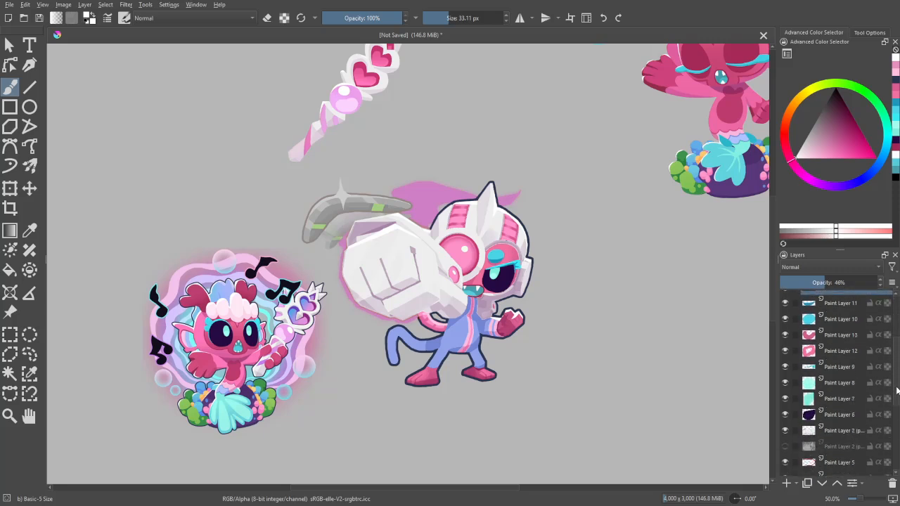
left_click_drag(897, 380, 886, 322)
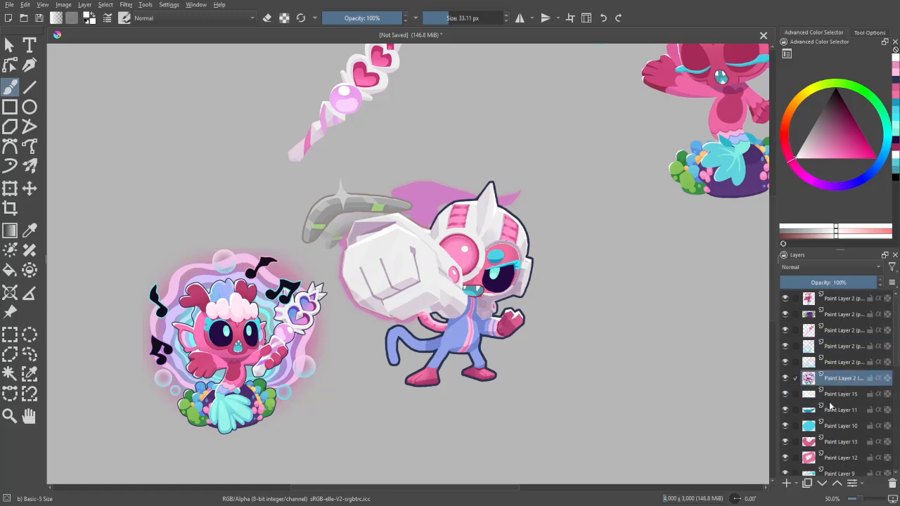
left_click(787, 481)
key("plus")
key("plus")
key("plus")
key("plus")
key("plus")
key("plus")
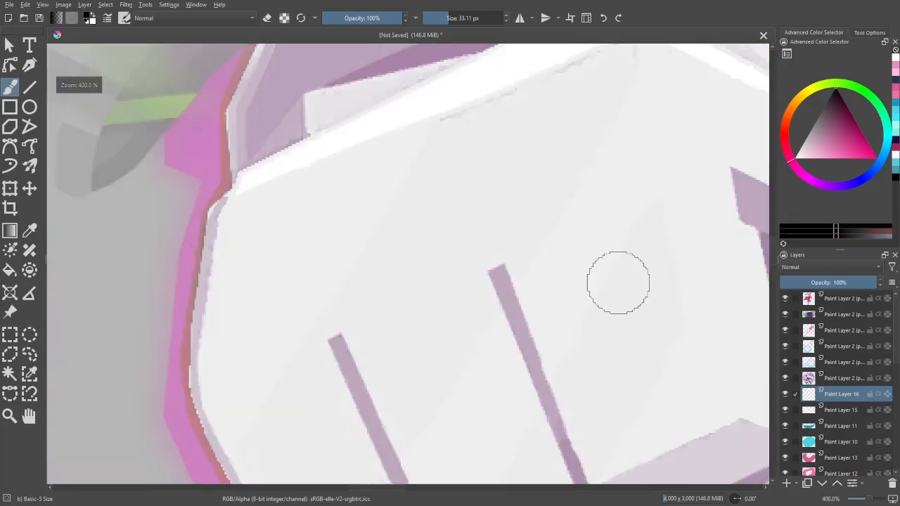
left_click_drag(527, 262, 589, 440)
scroll(619, 377, "down", 2)
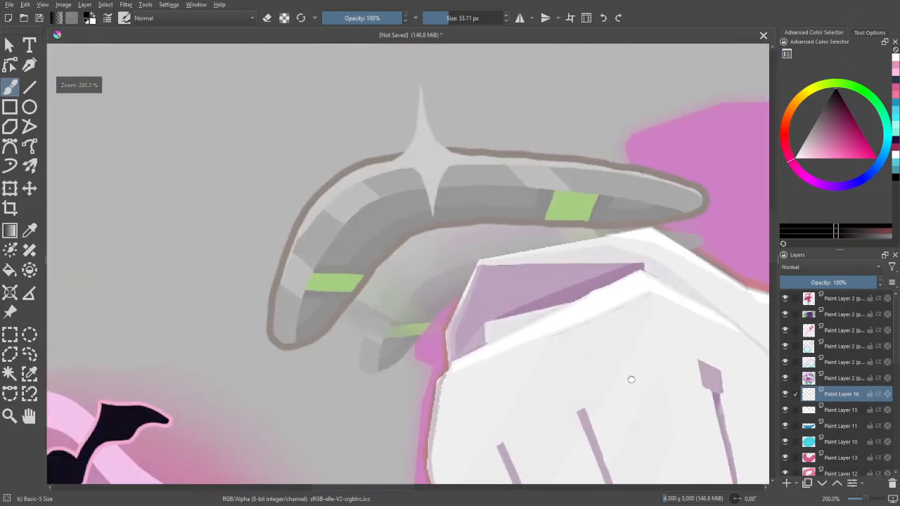
scroll(294, 225, "up", 2)
- Trace the boomerang's upper outer edge in black up to its pointed tip, using a 24.46 px brush
mouse_move(276, 444)
left_mouse_down()
mouse_move(260, 444)
mouse_move(270, 363)
mouse_move(311, 258)
mouse_move(305, 267)
mouse_move(288, 330)
mouse_move(349, 193)
mouse_move(419, 133)
mouse_move(520, 108)
mouse_move(562, 113)
left_mouse_up()
left_click_drag(616, 150, 396, 224)
mouse_move(621, 187)
left_mouse_down()
mouse_move(378, 173)
mouse_move(244, 197)
mouse_move(219, 214)
left_mouse_up()
mouse_move(588, 307)
left_mouse_down()
mouse_move(223, 273)
mouse_move(134, 253)
left_mouse_up()
left_click_drag(154, 128, 295, 154)
left_click_drag(229, 139, 348, 163)
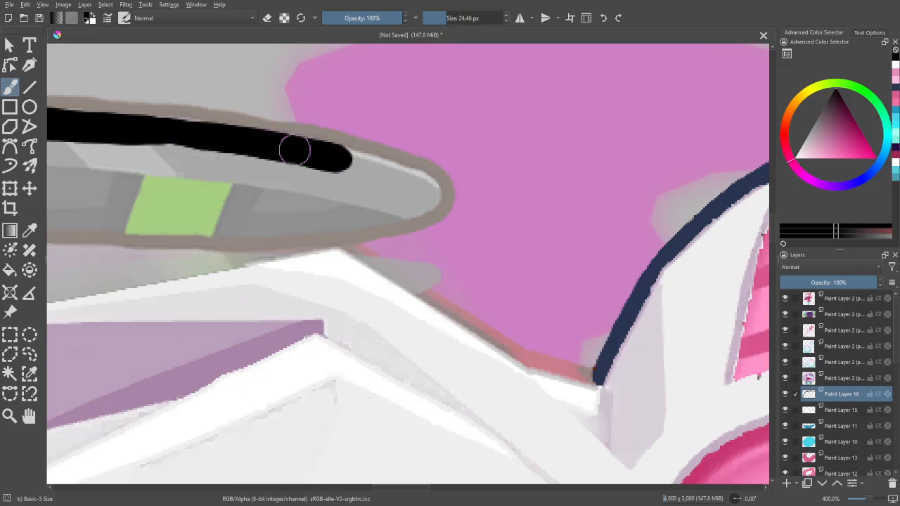
left_click_drag(294, 150, 405, 176)
mouse_move(373, 146)
left_mouse_down()
mouse_move(315, 148)
mouse_move(425, 179)
mouse_move(434, 193)
left_mouse_up()
- Trace the boomerang's lower inner edge in black from the tip to the far end, closing the outline
key("m")
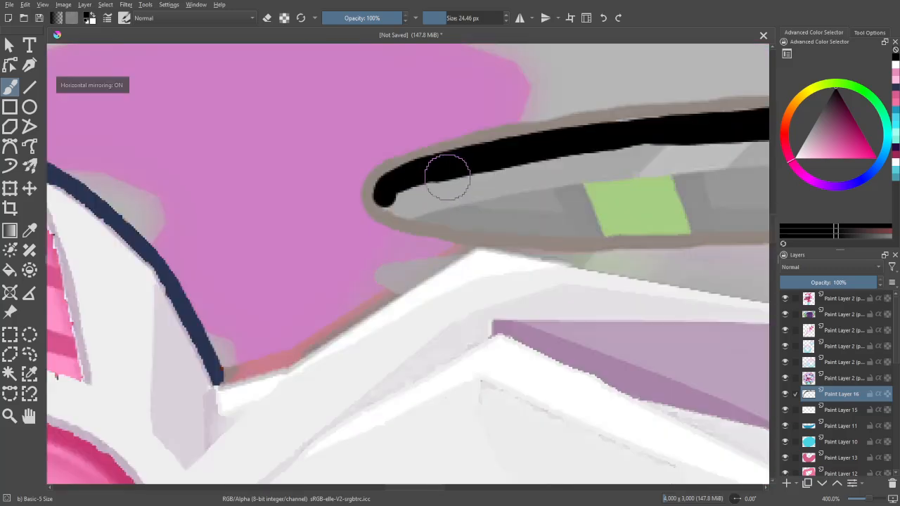
mouse_move(347, 183)
left_mouse_down()
mouse_move(187, 152)
mouse_move(321, 187)
mouse_move(120, 161)
mouse_move(237, 169)
left_mouse_up()
key("m")
mouse_move(177, 168)
left_mouse_down()
mouse_move(340, 167)
mouse_move(256, 169)
left_mouse_up()
left_click_drag(262, 168, 448, 171)
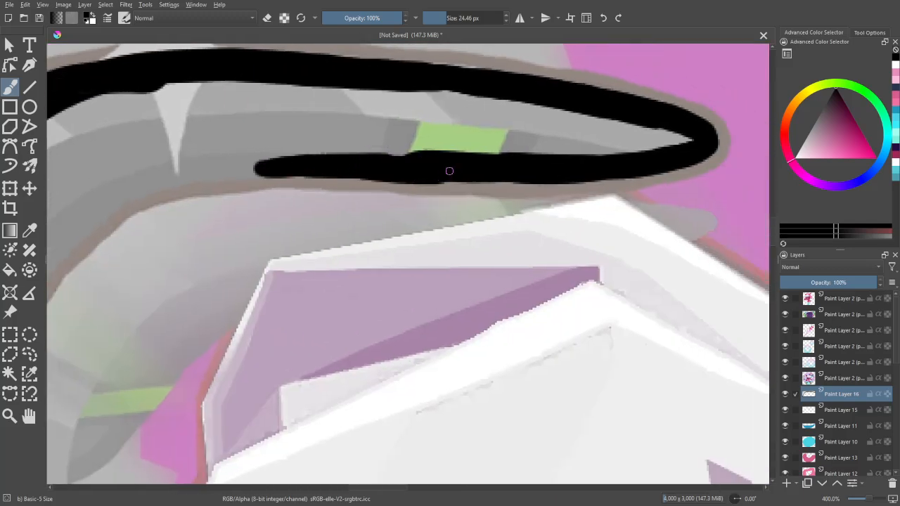
key("m")
left_click_drag(378, 159, 55, 165)
mouse_move(111, 172)
left_mouse_down()
mouse_move(320, 186)
mouse_move(282, 184)
mouse_move(342, 197)
mouse_move(397, 232)
mouse_move(359, 205)
mouse_move(435, 256)
left_mouse_up()
key("ctrl+z")
mouse_move(241, 102)
left_mouse_down()
mouse_move(442, 268)
mouse_move(553, 412)
mouse_move(594, 420)
left_mouse_up()
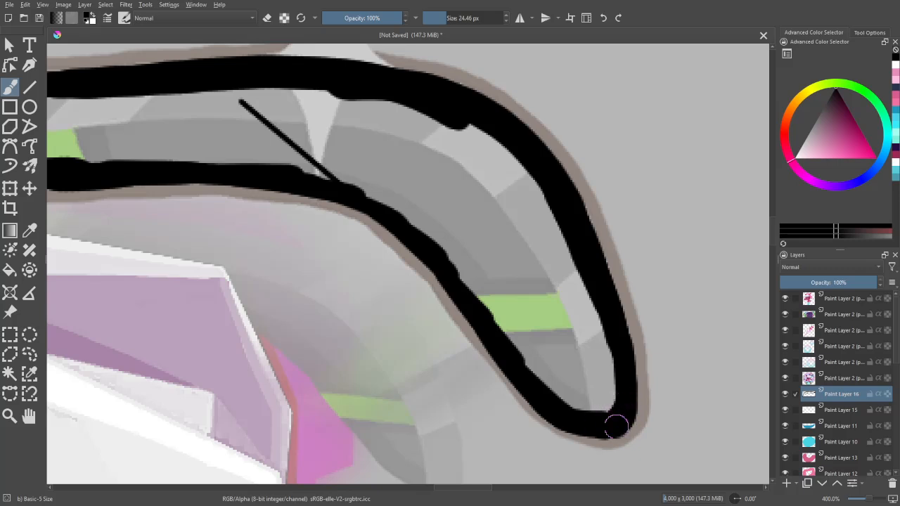
- Fill the inside of the traced boomerang outline with black
key("m")
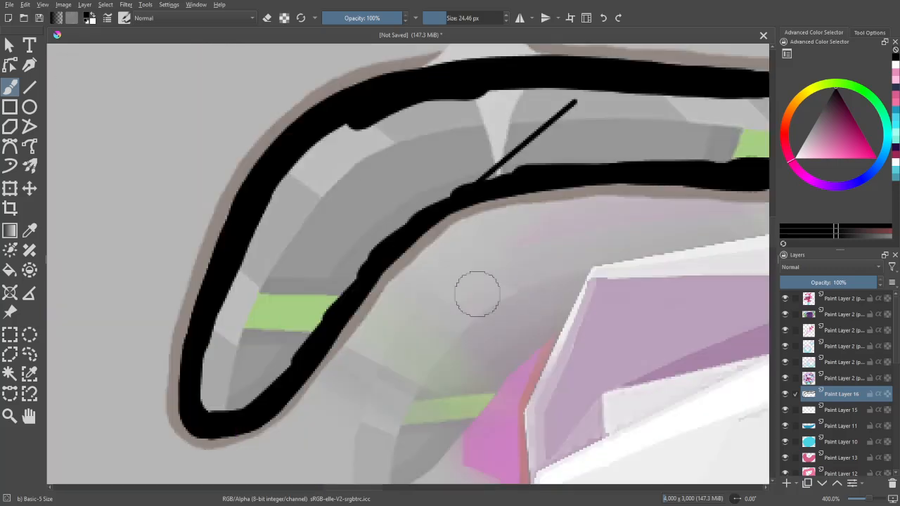
key("f")
left_click(347, 246)
key("b")
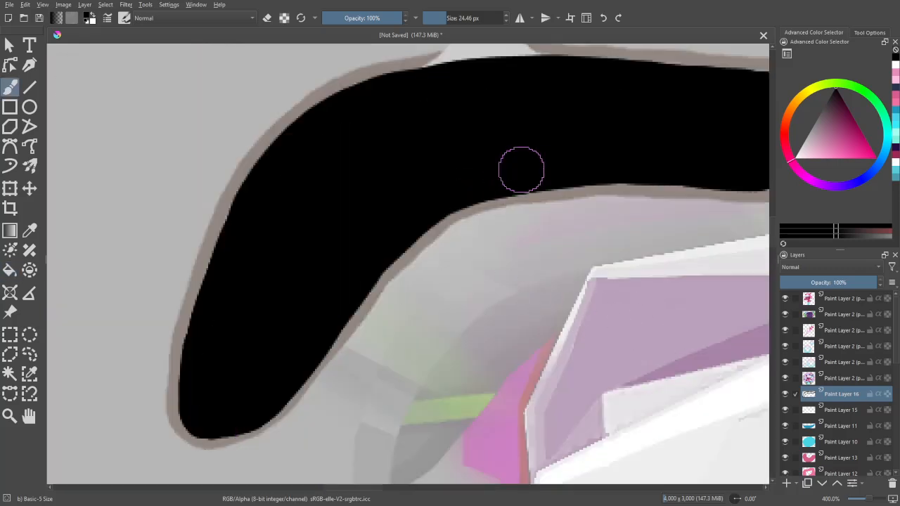
scroll(521, 169, "down", 3)
scroll(599, 351, "down", 1)
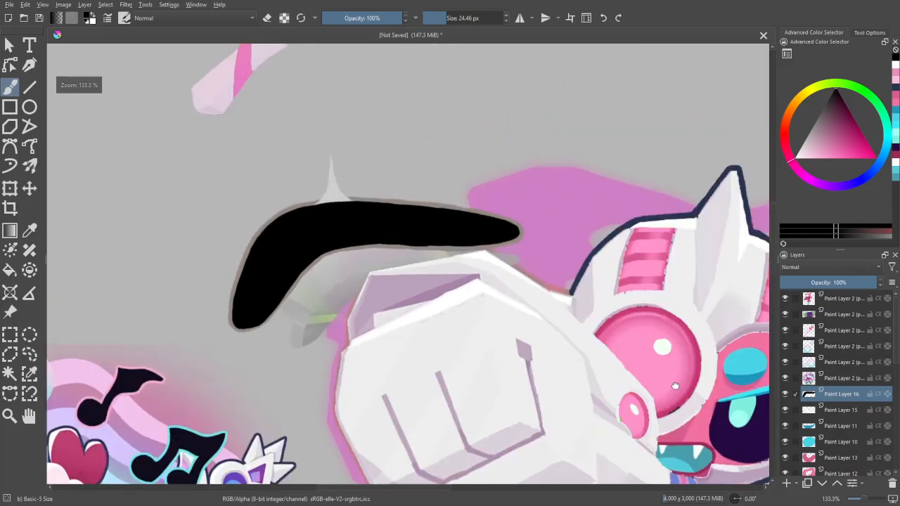
scroll(675, 386, "down", 2)
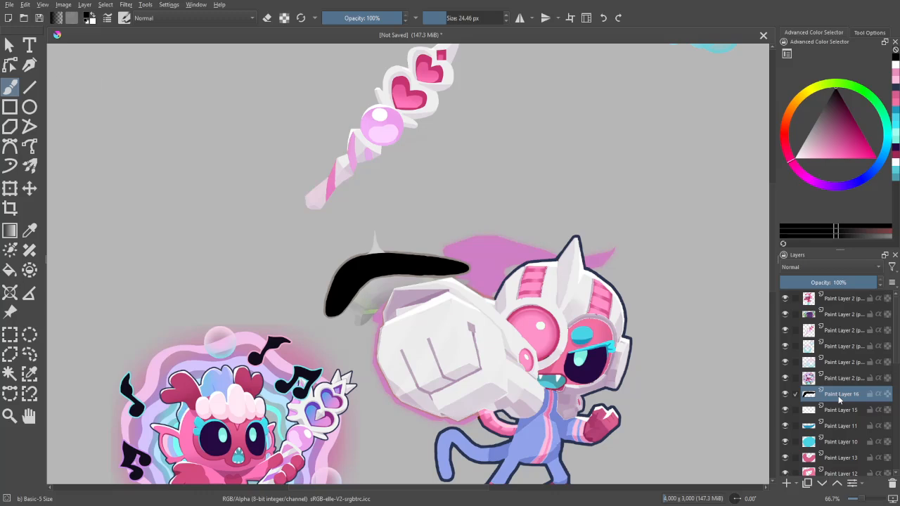
- Apply the saved "basic outline" layer style to the black boomerang's layer and show its stroke settings
right_click(839, 400)
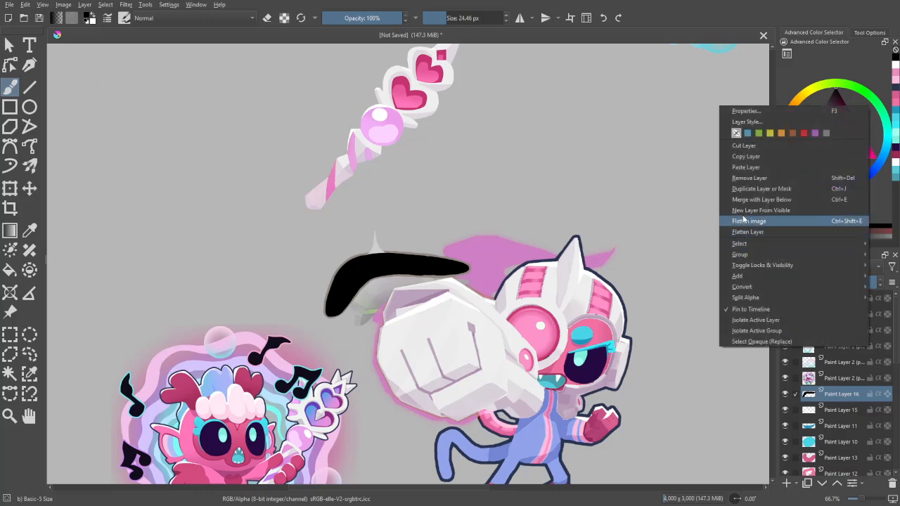
left_click(742, 122)
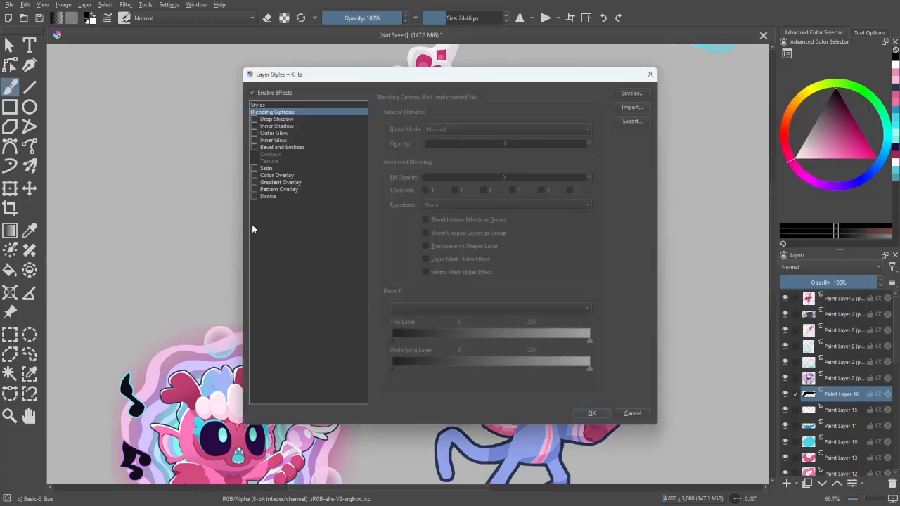
left_click(266, 198)
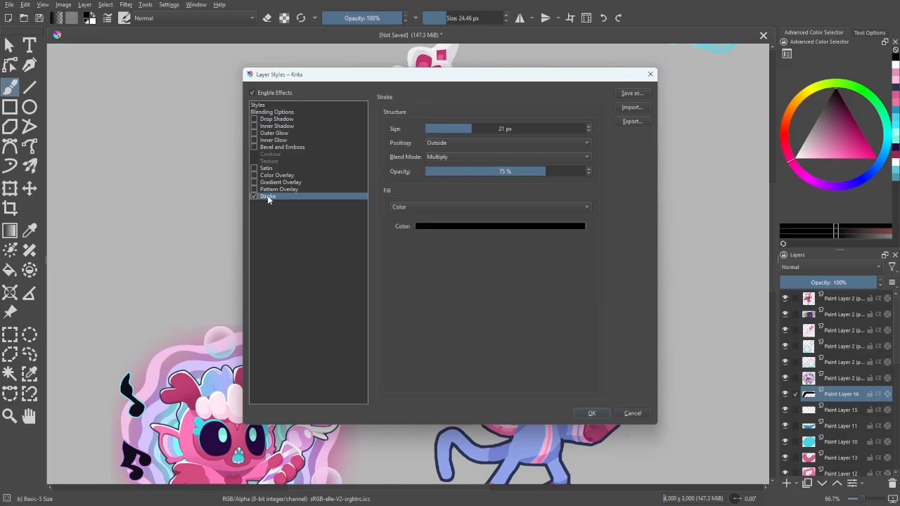
left_click(255, 197)
left_click(273, 113)
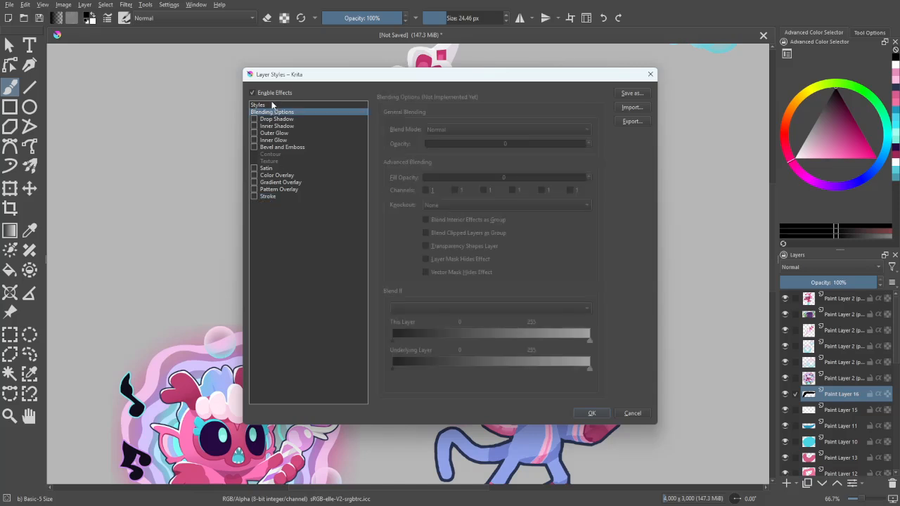
left_click(272, 105)
left_click(406, 129)
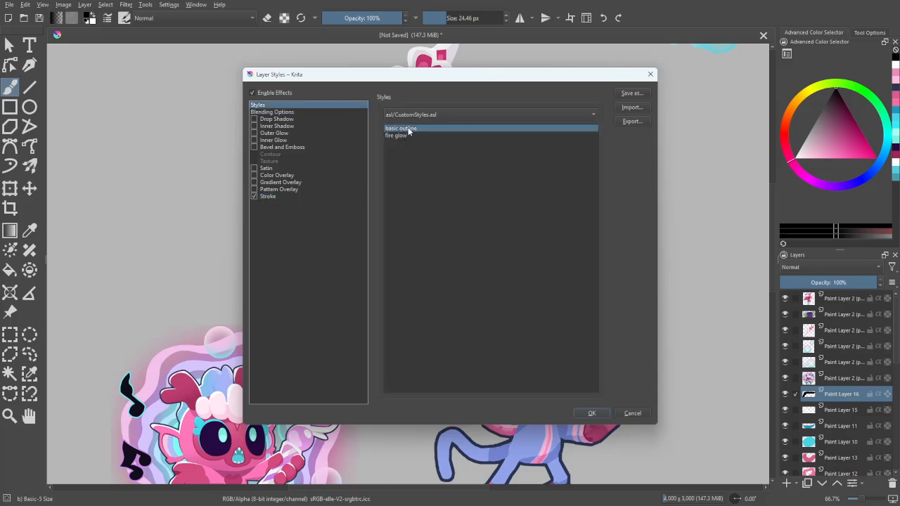
left_click(270, 197)
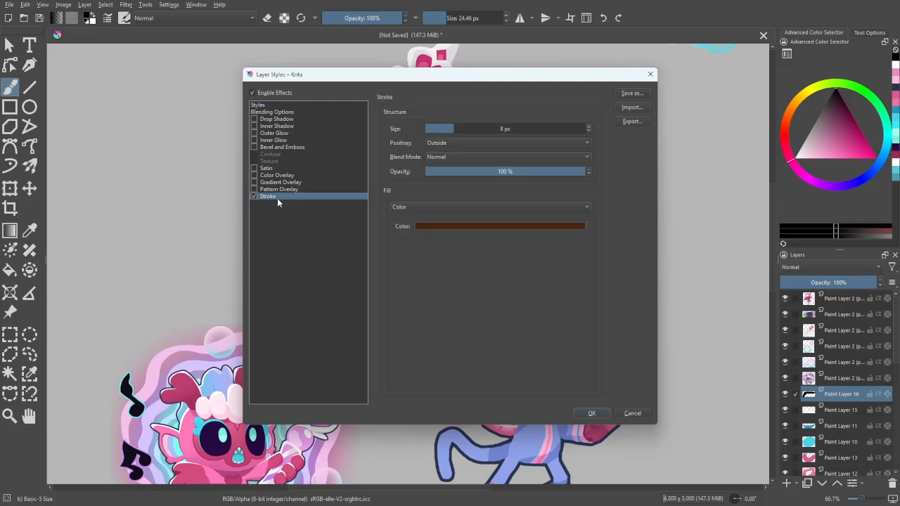
- Try the cyan #73dfe7 sampled from a music note's outline as the boomerang's stroke colour
left_click(519, 228)
left_click(501, 308)
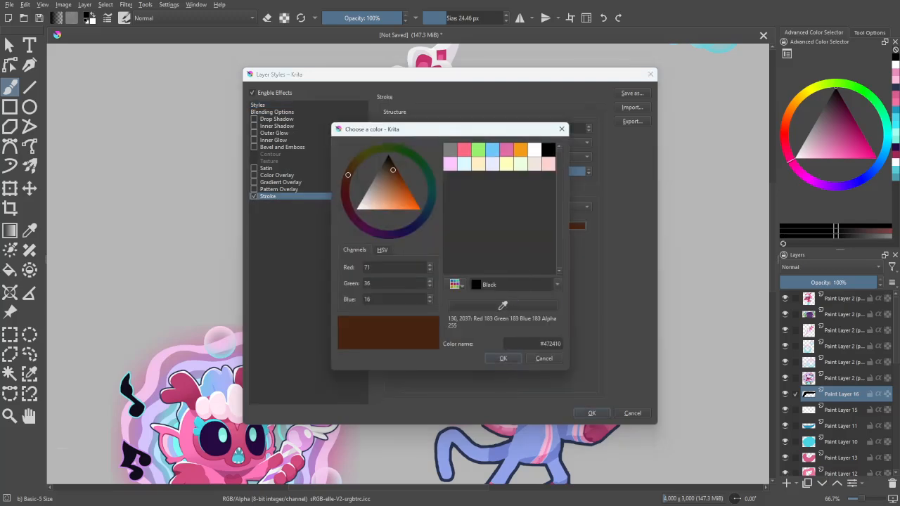
left_click(129, 397)
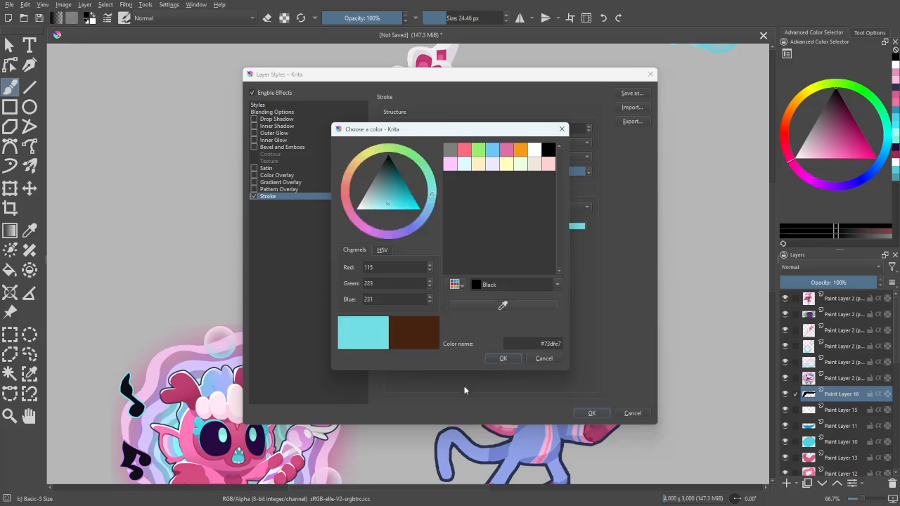
left_click(500, 358)
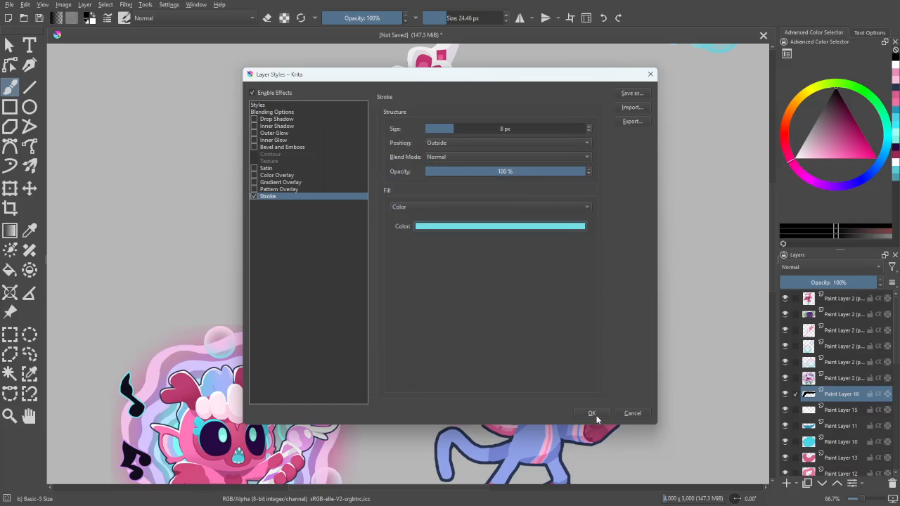
- Change the boomerang's stroke colour to a bright light pink and apply the layer style
left_click_drag(528, 75, 718, 37)
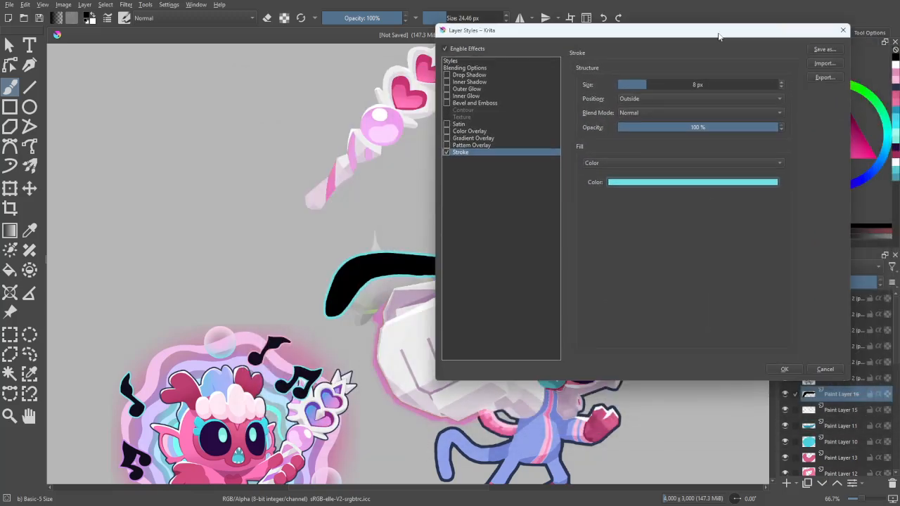
left_click(717, 184)
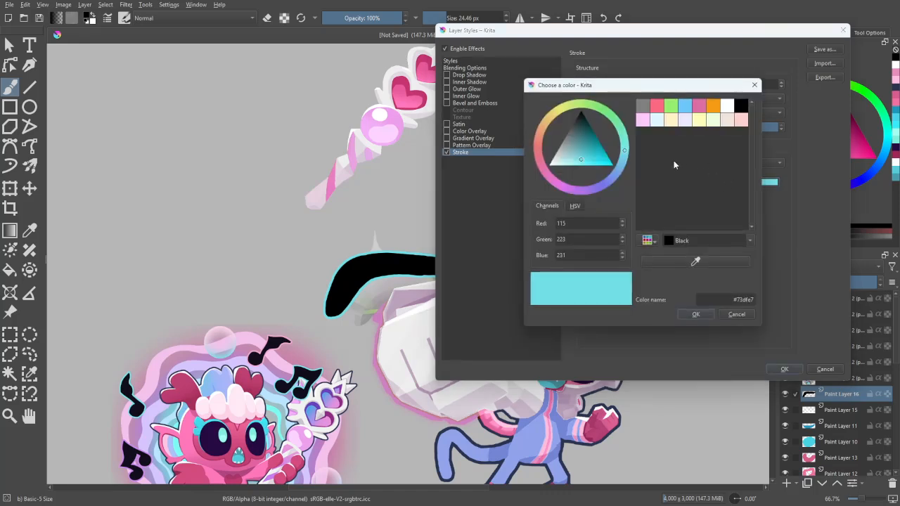
mouse_move(625, 154)
left_mouse_down()
mouse_move(582, 192)
mouse_move(546, 182)
left_mouse_up()
mouse_move(581, 156)
left_mouse_down()
mouse_move(573, 184)
mouse_move(556, 187)
left_mouse_up()
left_click(697, 316)
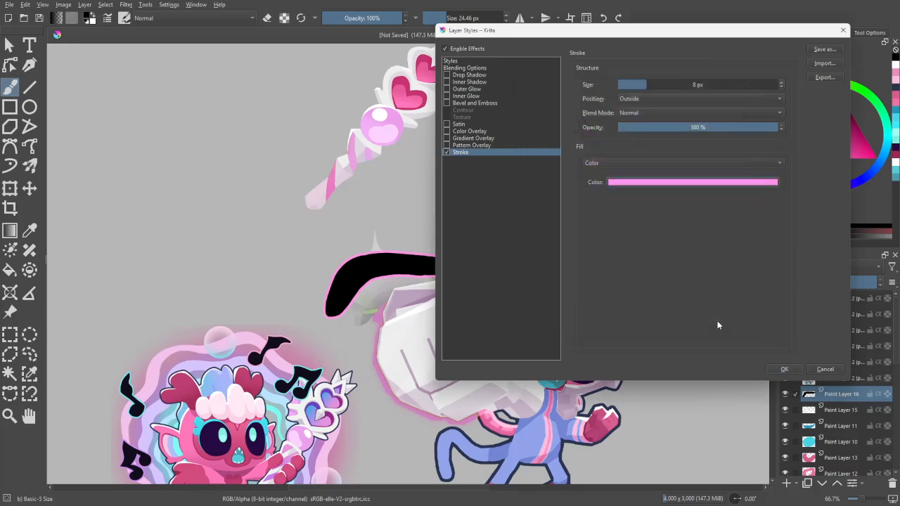
left_click(785, 370)
- Add a new paint layer between the black boomerang's layer and Paint Layer 15
mouse_move(697, 396)
left_mouse_down()
mouse_move(662, 348)
mouse_move(674, 360)
left_mouse_up()
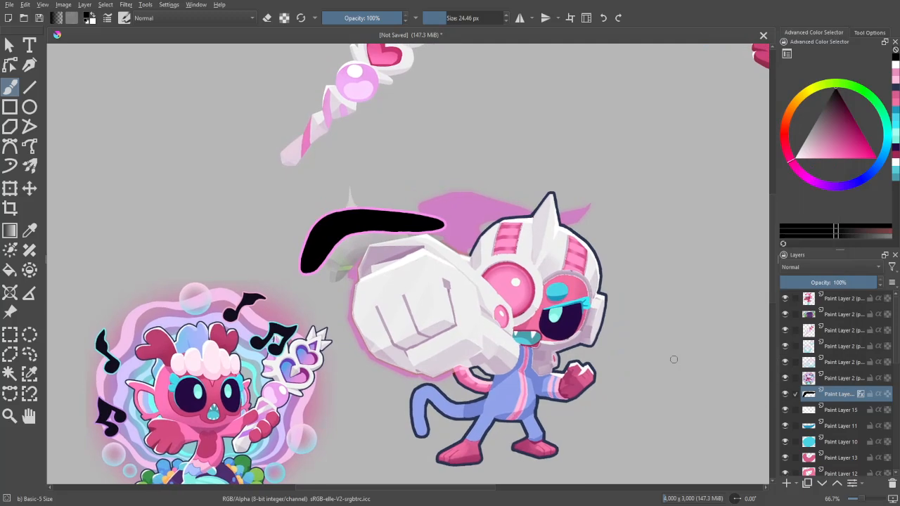
scroll(889, 359, "down", 1)
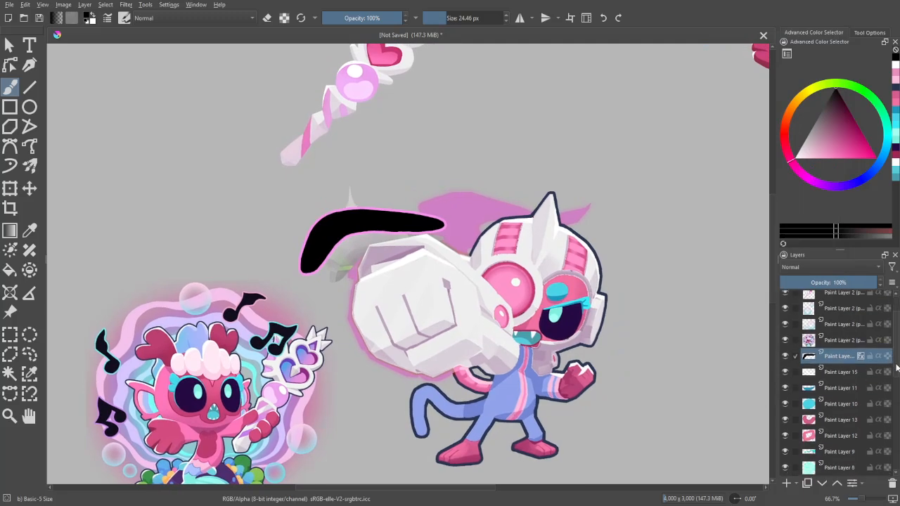
left_click(837, 358)
left_click(786, 484)
- Examine the mermaid's music notes and glow alongside the monkey and its black boomerang
mouse_move(588, 450)
left_mouse_down()
mouse_move(671, 398)
mouse_move(683, 414)
left_mouse_up()
left_click_drag(497, 380, 549, 367)
key("ctrl+minus")
key("ctrl+minus")
key("ctrl+plus")
key("ctrl+plus")
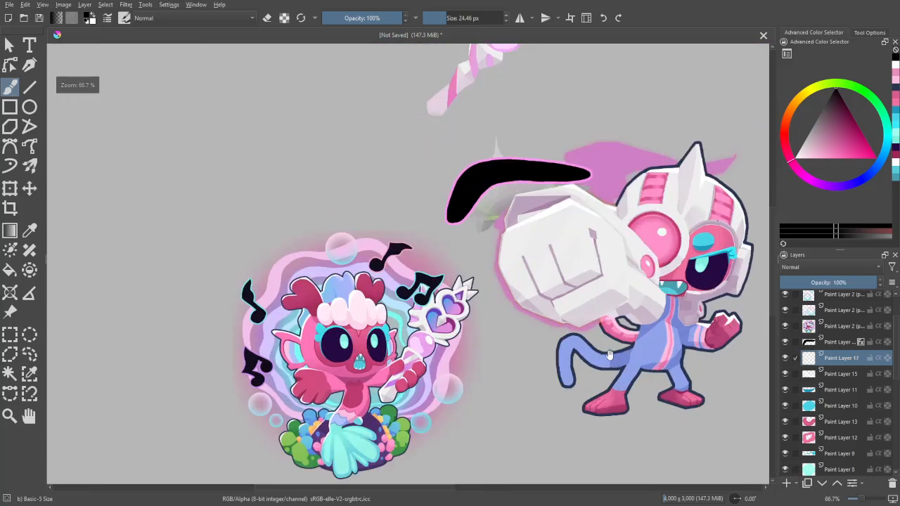
scroll(610, 356, "down", 2)
scroll(621, 344, "up", 2)
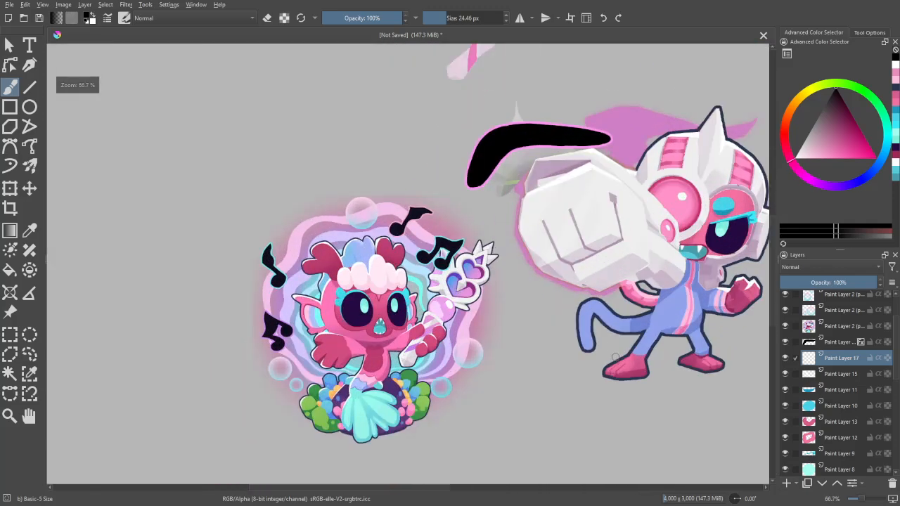
- Compare the boomerang's pink outline with the outlines of the mermaid's music notes at different zoom levels
left_click_drag(616, 334, 612, 360)
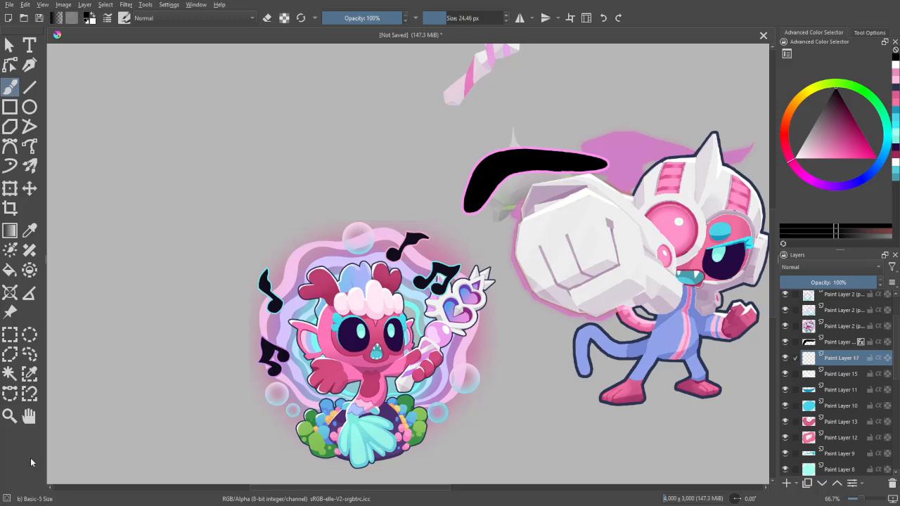
scroll(541, 313, "up", 3)
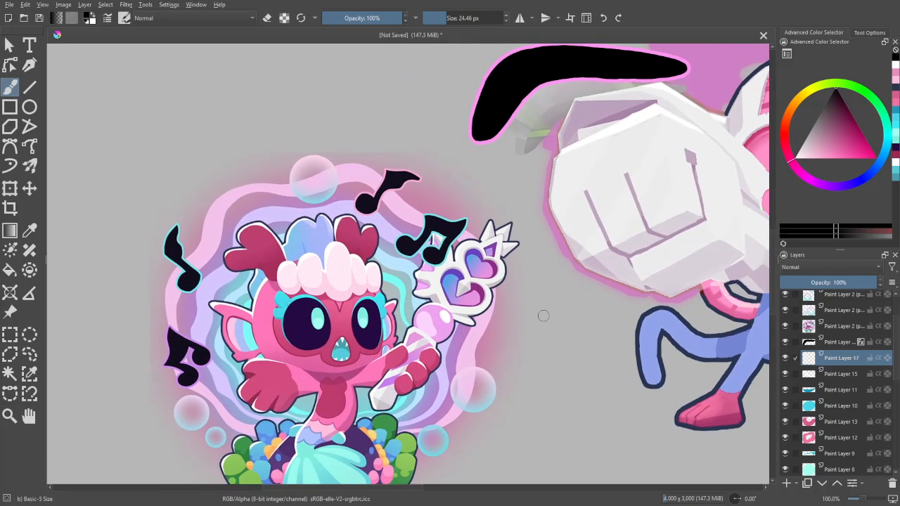
scroll(552, 324, "down", 2)
scroll(553, 323, "up", 2)
left_click_drag(549, 333, 495, 313)
key("minus")
key("minus")
key("plus")
key("plus")
left_click_drag(562, 237, 523, 388)
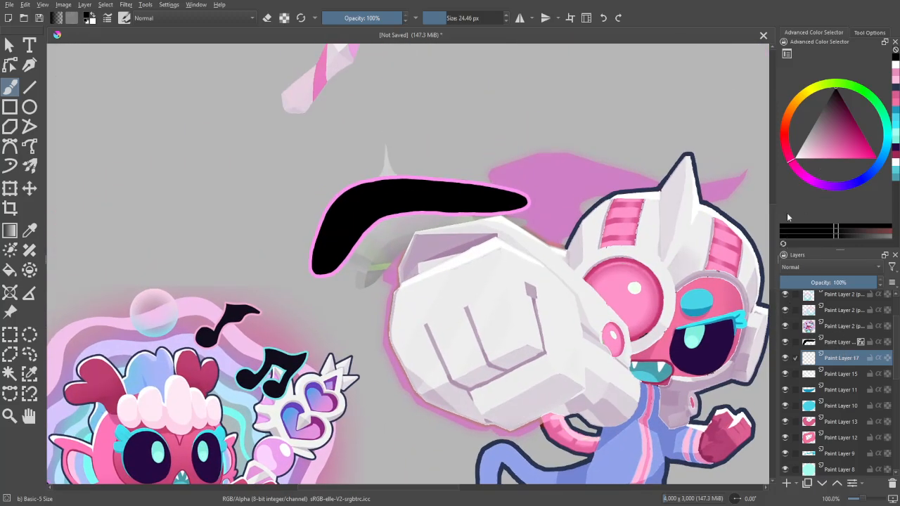
left_click_drag(713, 352, 658, 318)
- Group the recoloured monkey's layers from Paint Layer 15 downward, leaving out Paint Layer 17 and the original monkey layer
left_click_drag(896, 361, 893, 454)
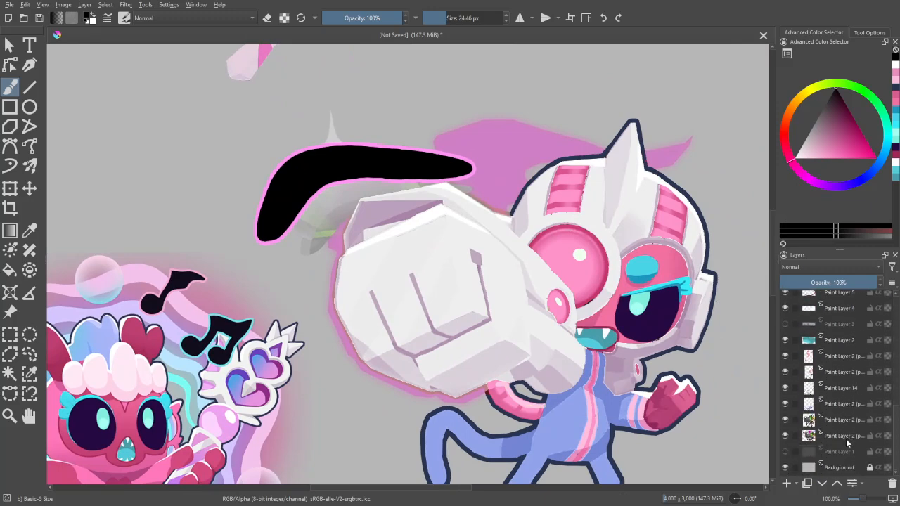
scroll(844, 424, "up", 5)
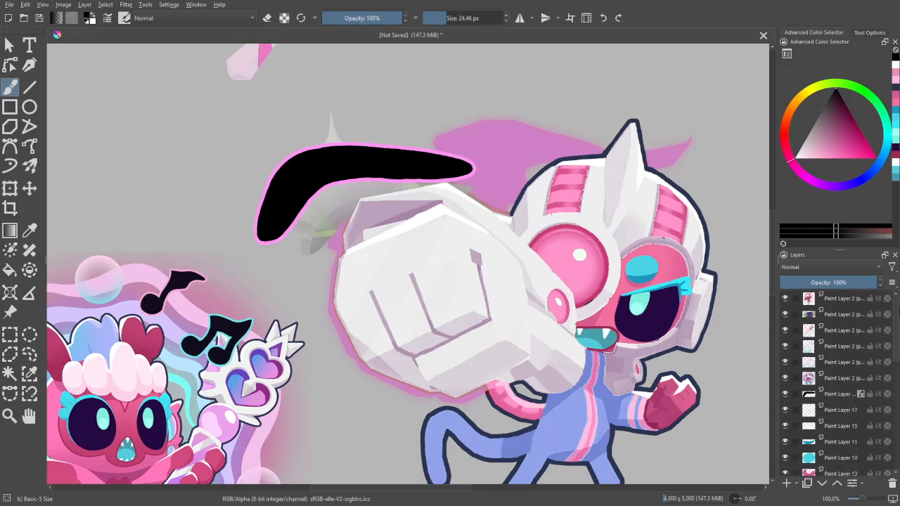
left_click(851, 413, "shift")
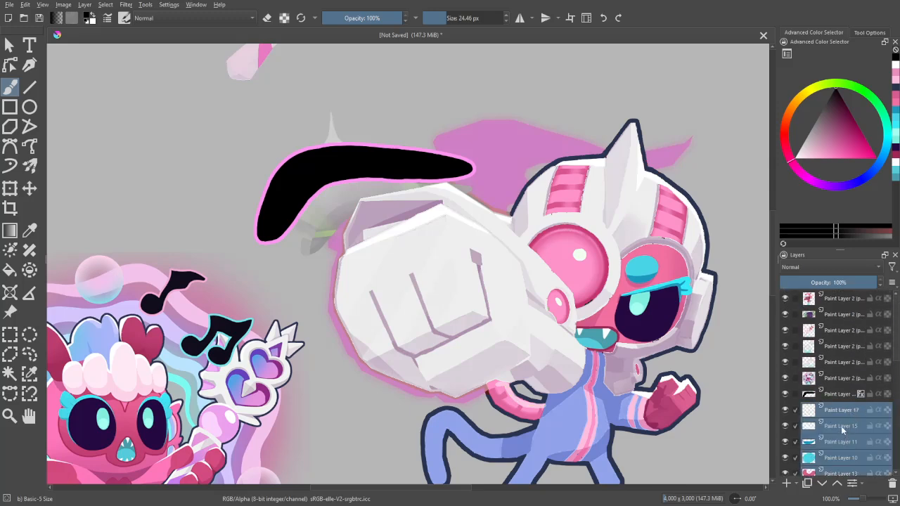
left_click(841, 426, "shift")
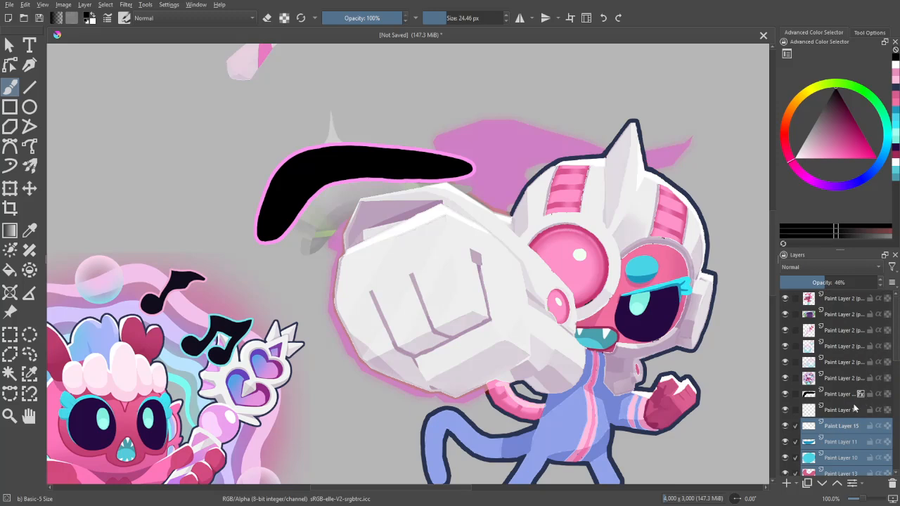
key("ctrl+g")
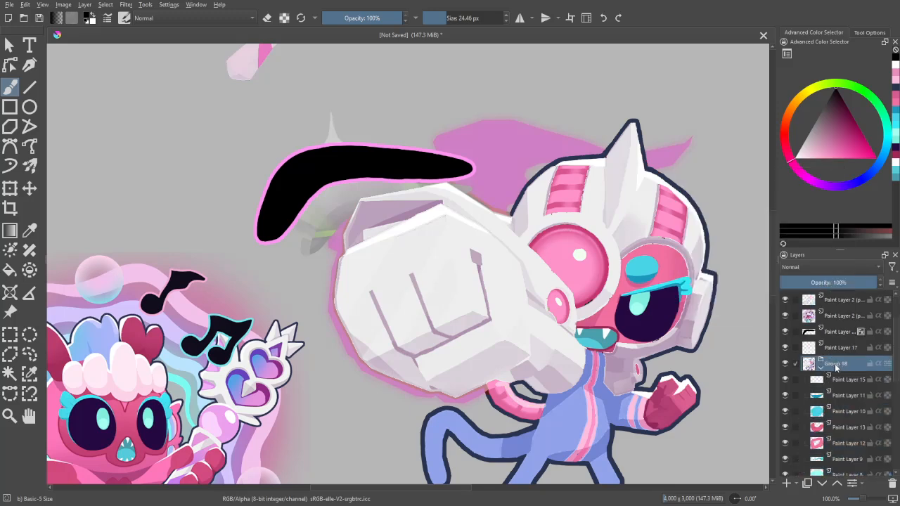
- Place the original monkey's layer above the new group and make Paint Layer 17 the active layer
left_click(27, 191)
key("ctrl+minus")
key("ctrl+minus")
key("ctrl+minus")
left_click_drag(628, 239, 461, 269)
key("ctrl+plus")
key("ctrl+plus")
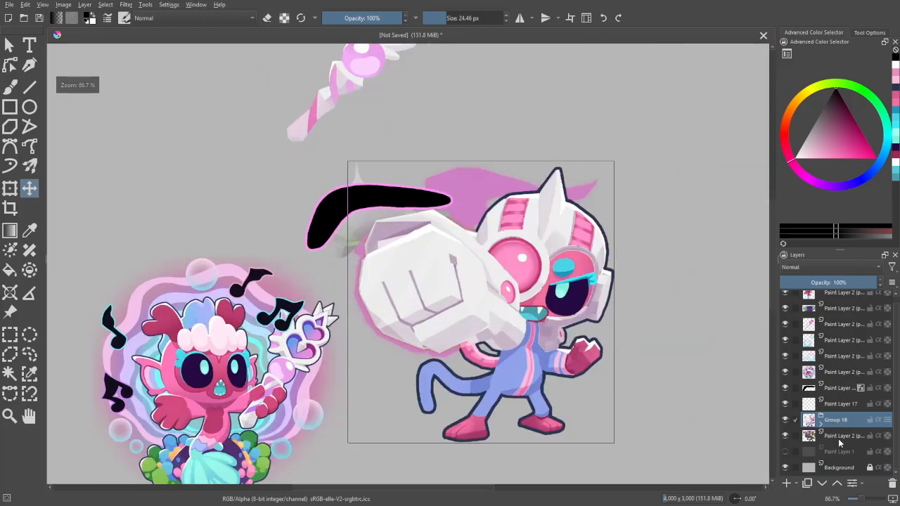
left_click_drag(840, 439, 847, 413)
left_click(842, 406)
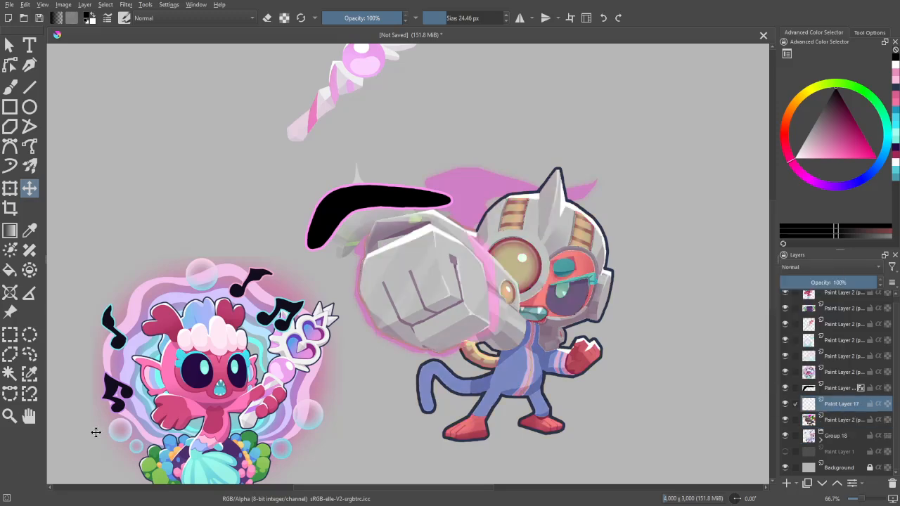
- Switch to the brush and set the painting colour to a fully saturated bright green
key("b")
key("ctrl+plus")
left_click_drag(836, 155, 848, 58)
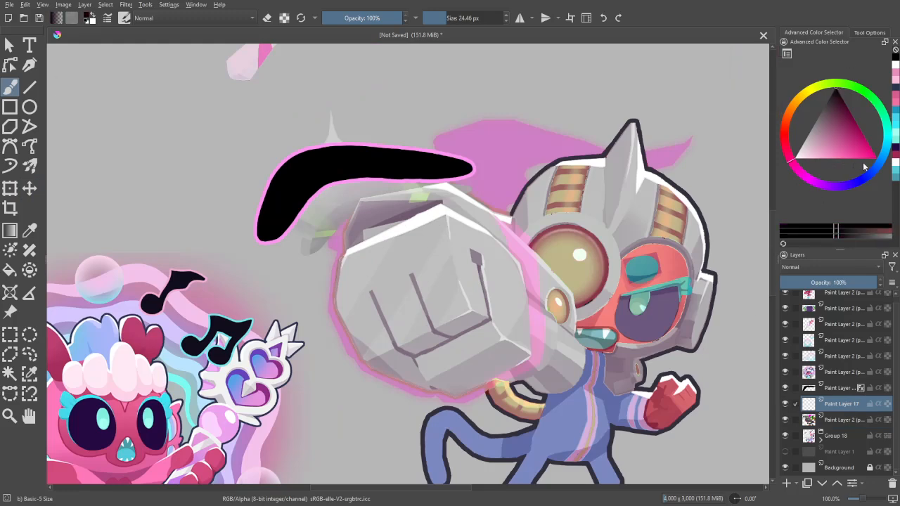
left_click(866, 96)
left_click(876, 157)
- Trace part of the giant glove's outer left edge in bright green on Paint Layer 17, with a 20.92 px brush
key("ctrl+plus")
key("ctrl+plus")
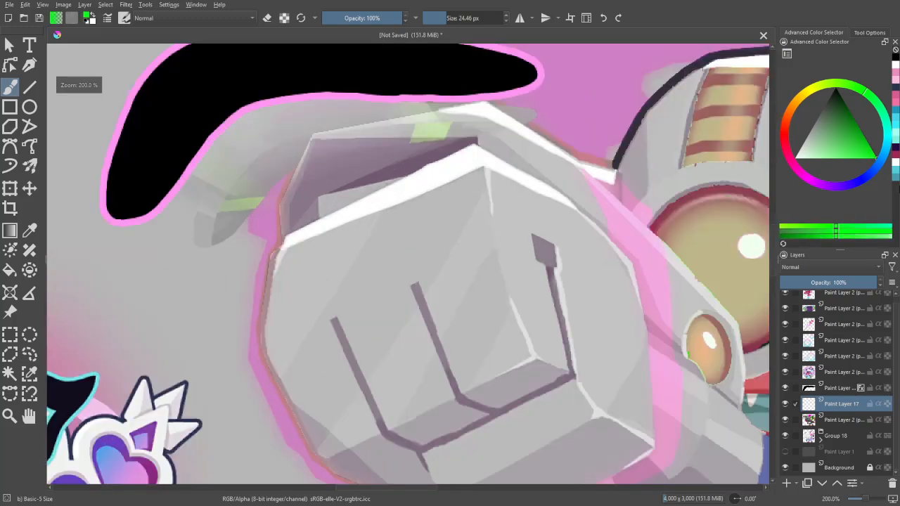
left_click_drag(451, 390, 523, 257)
key("ctrl+plus")
left_click_drag(366, 342, 340, 271)
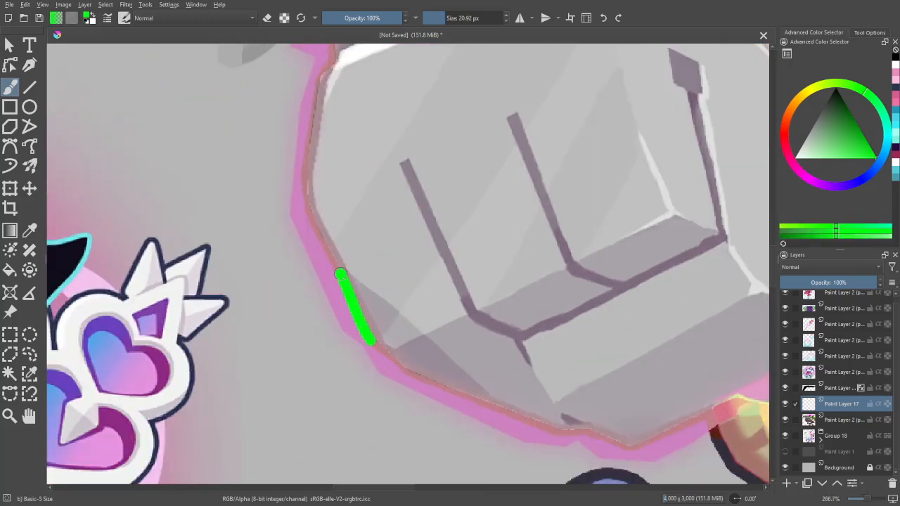
left_click_drag(327, 236, 355, 312)
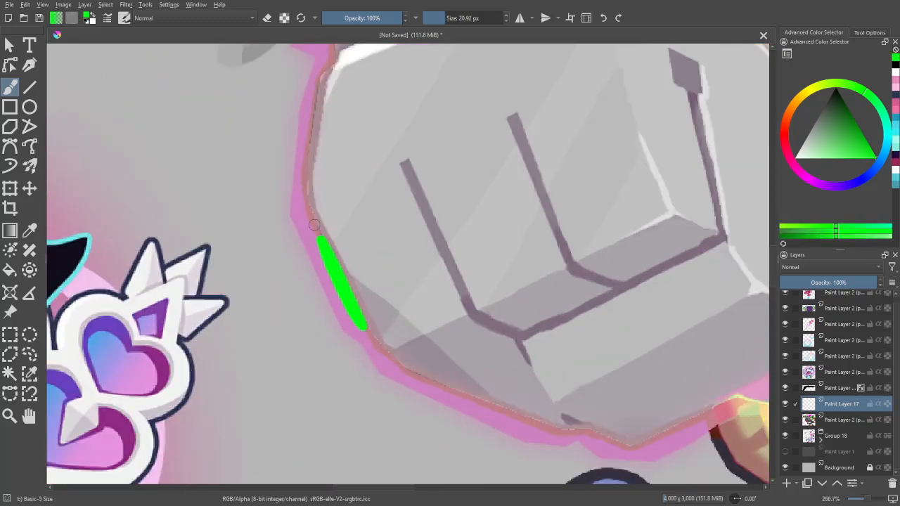
left_click_drag(305, 147, 328, 305)
key("ctrl+minus")
left_click_drag(380, 295, 290, 228)
key("ctrl+minus")
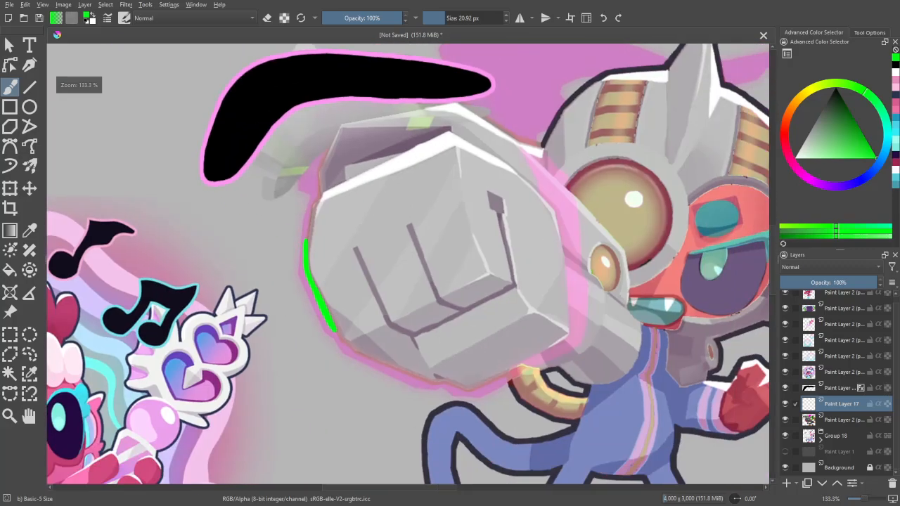
- Hide Paint Layer 17 and select the similar pink and purple areas around the glove on the original monkey layer
left_click(785, 405)
left_click(836, 422)
key("w")
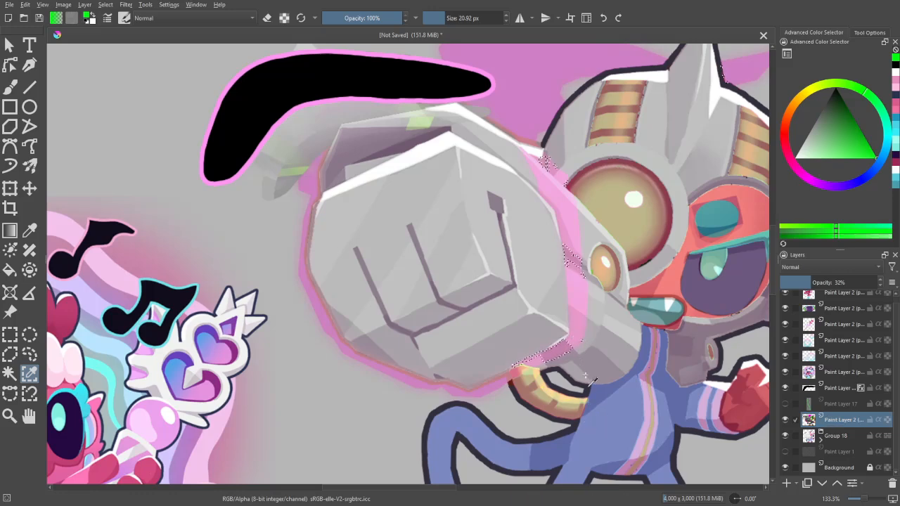
left_click(589, 380)
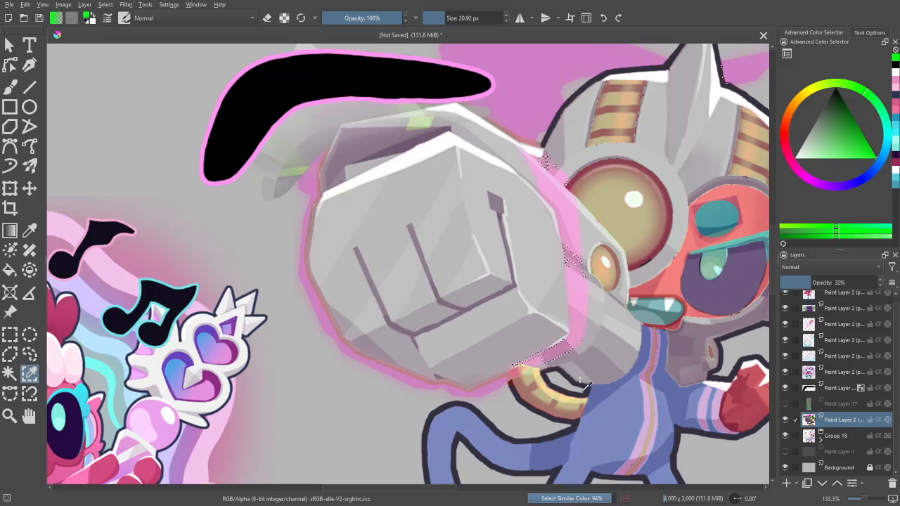
left_click(583, 288)
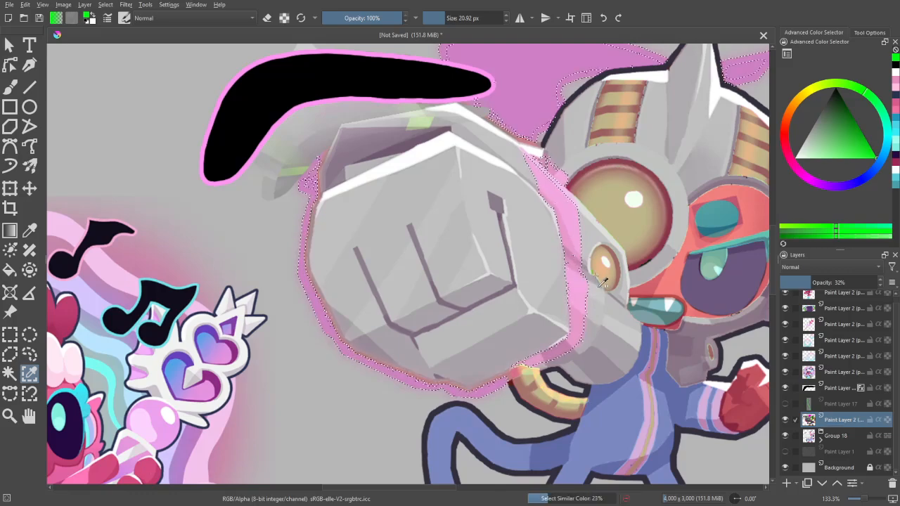
left_click(606, 310)
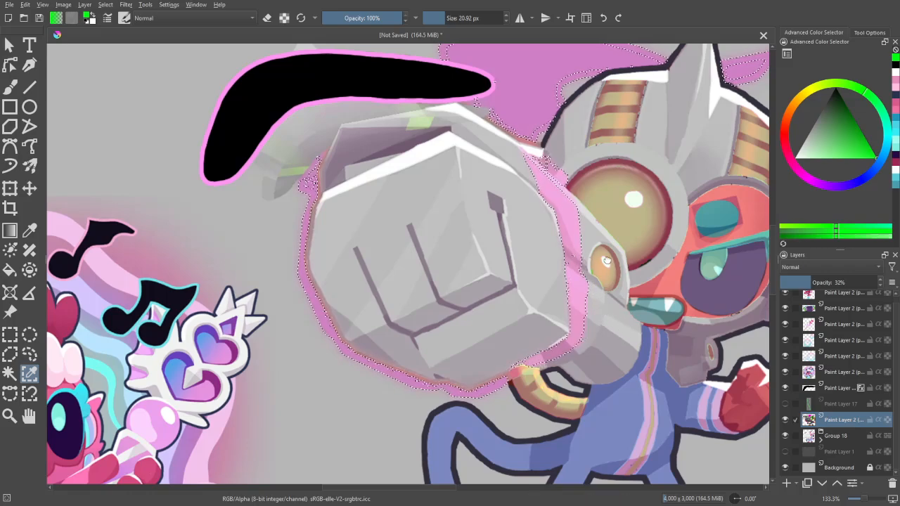
- Refine the similar-colour selection of the pink areas around the glove, arm and helmet
left_click_drag(607, 260, 564, 345)
key("ctrl+plus")
key("ctrl+plus")
key("ctrl+minus")
left_click_drag(635, 161, 537, 287)
left_click(621, 263)
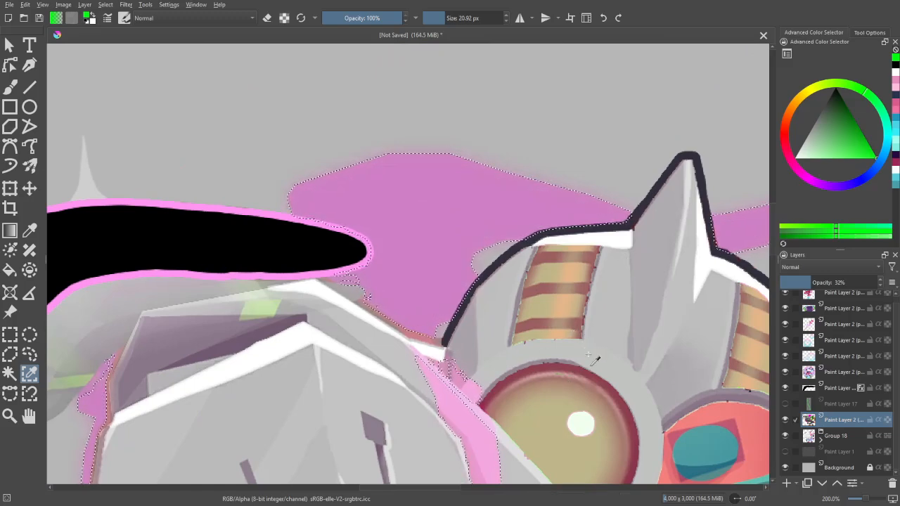
left_click_drag(630, 339, 403, 338)
left_click_drag(492, 358, 759, 329)
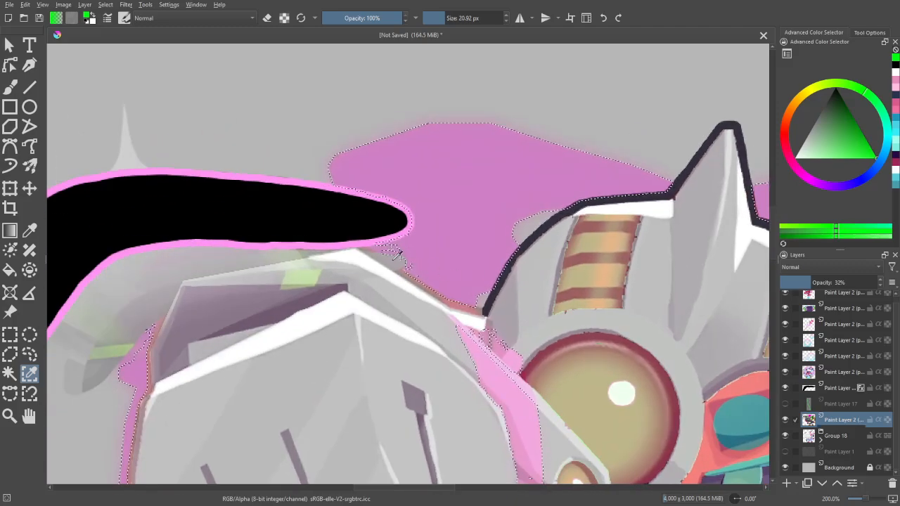
scroll(401, 259, "down", 1)
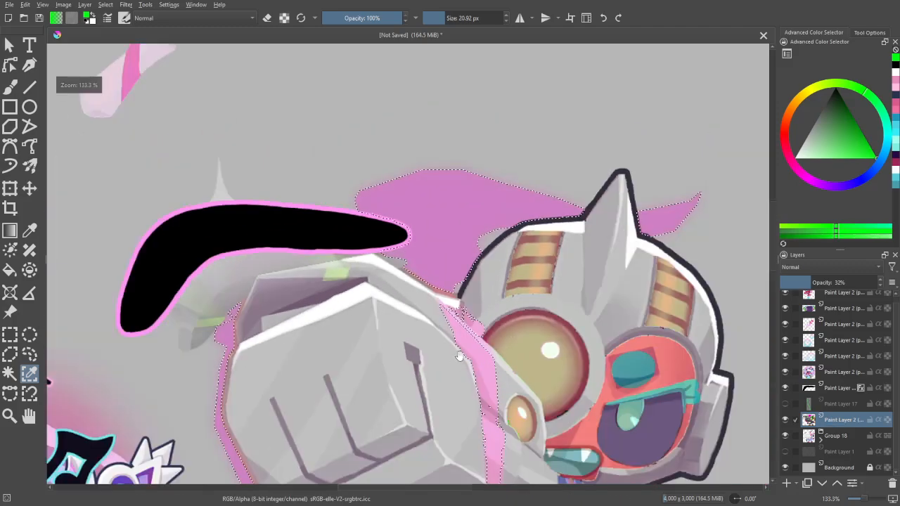
scroll(459, 356, "up", 2)
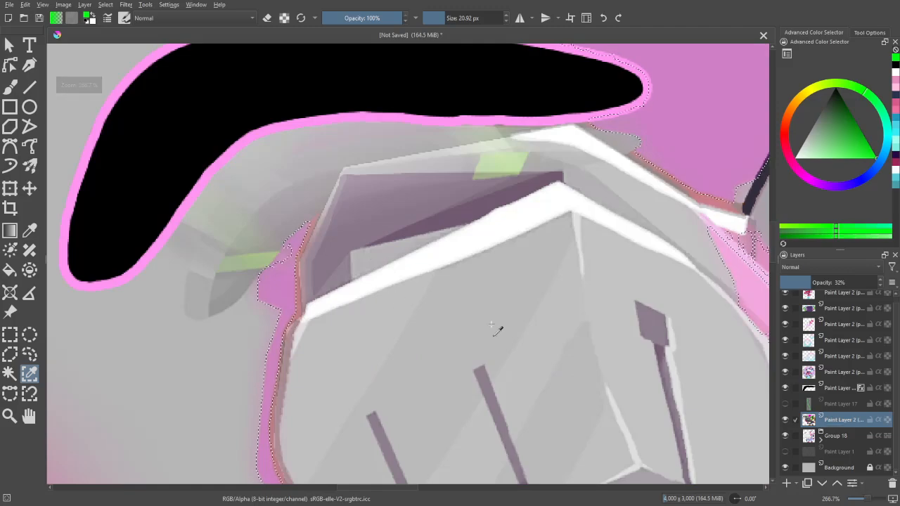
scroll(496, 331, "down", 2)
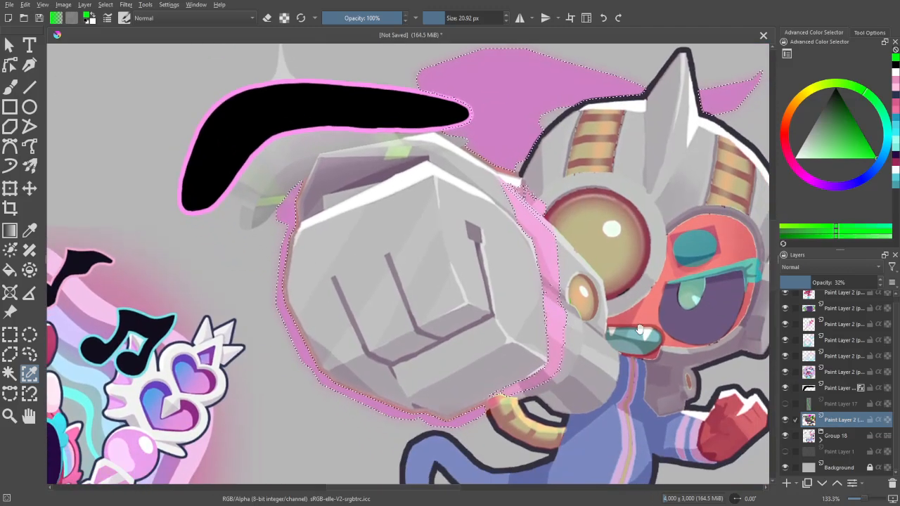
scroll(640, 329, "up", 1)
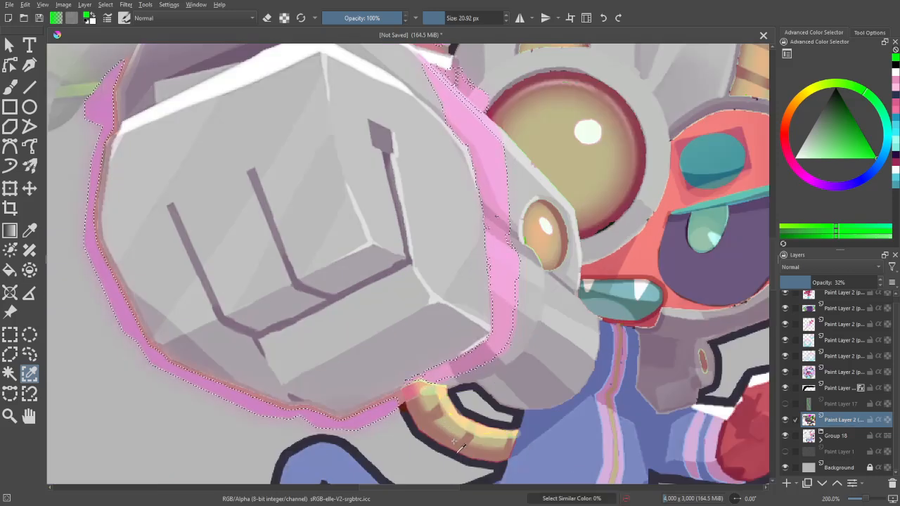
left_click_drag(562, 289, 550, 326)
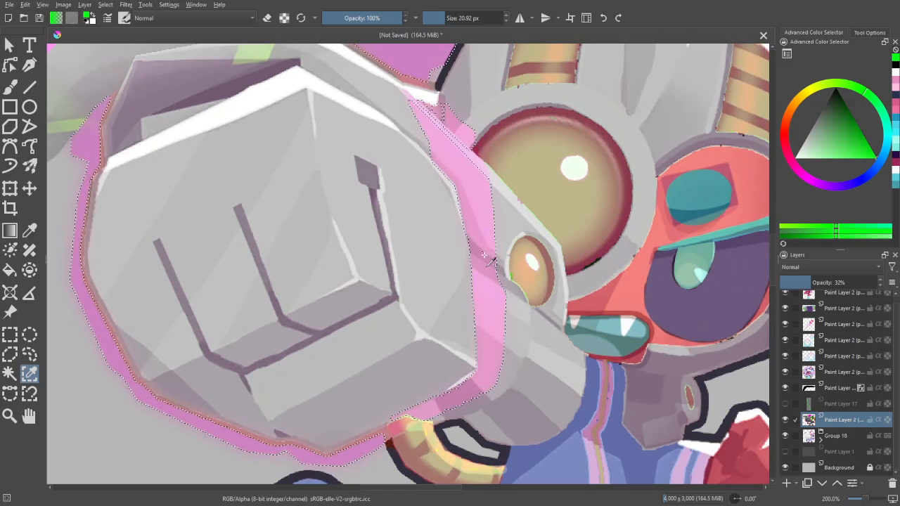
left_click(515, 306)
scroll(513, 235, "up", 3)
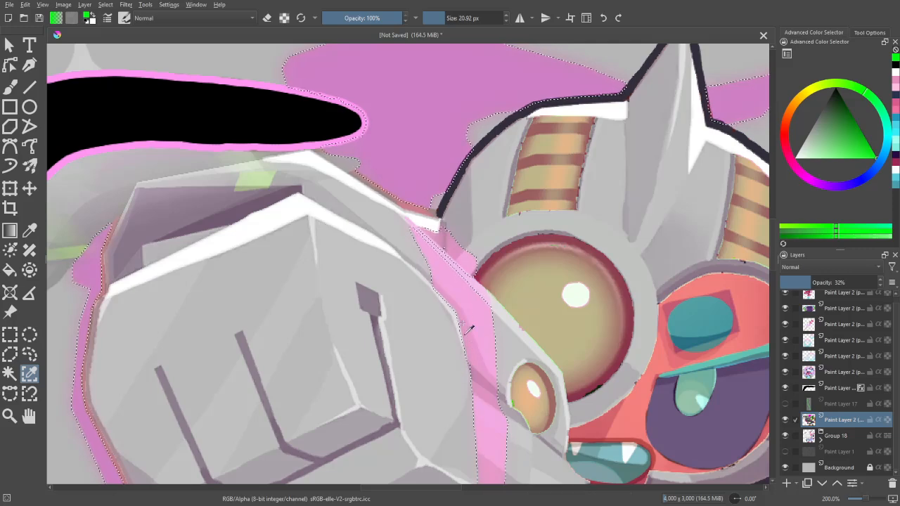
key("ctrl+minus")
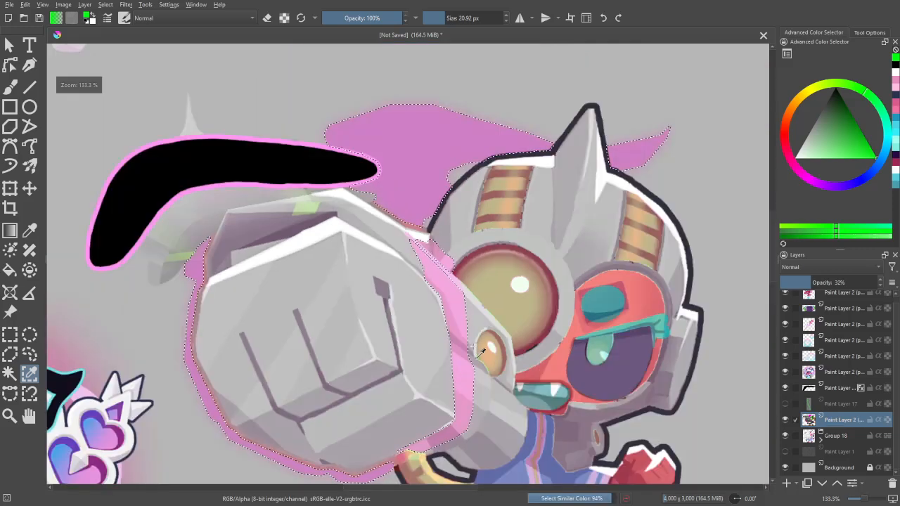
- Add a paint layer above the original monkey, fill the selected pink areas with bright green on it, and clear the selection
key("b")
key("ctrl+minus")
key("ctrl+minus")
key("ctrl+plus")
key("ctrl+plus")
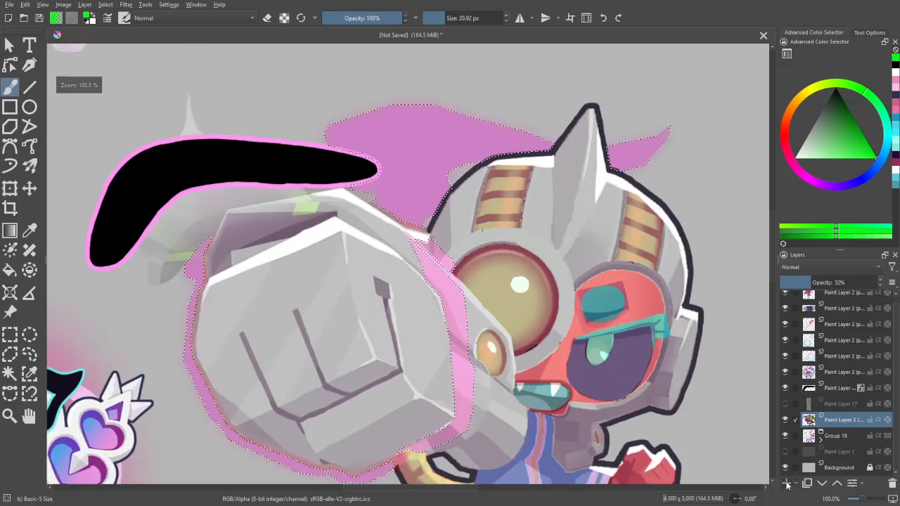
left_click(786, 483)
key("ctrl+minus")
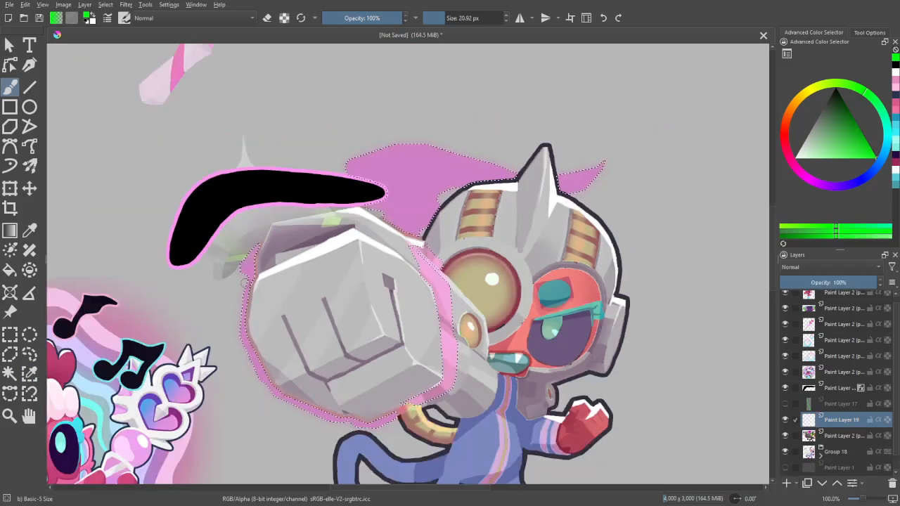
mouse_move(253, 263)
left_mouse_down()
mouse_move(253, 237)
mouse_move(252, 336)
mouse_move(287, 403)
mouse_move(393, 402)
mouse_move(453, 366)
mouse_move(408, 250)
mouse_move(467, 255)
mouse_move(421, 257)
mouse_move(379, 203)
mouse_move(400, 177)
mouse_move(436, 160)
mouse_move(398, 148)
mouse_move(448, 181)
mouse_move(531, 180)
mouse_move(607, 171)
left_mouse_up()
key("ctrl+shift+a")
- Touch up the green band along the glove's outer and lower edges with a 28.93 px brush
left_click_drag(444, 281, 581, 283)
key("ctrl+plus")
left_click_drag(338, 226, 294, 226)
left_click_drag(394, 324, 362, 175)
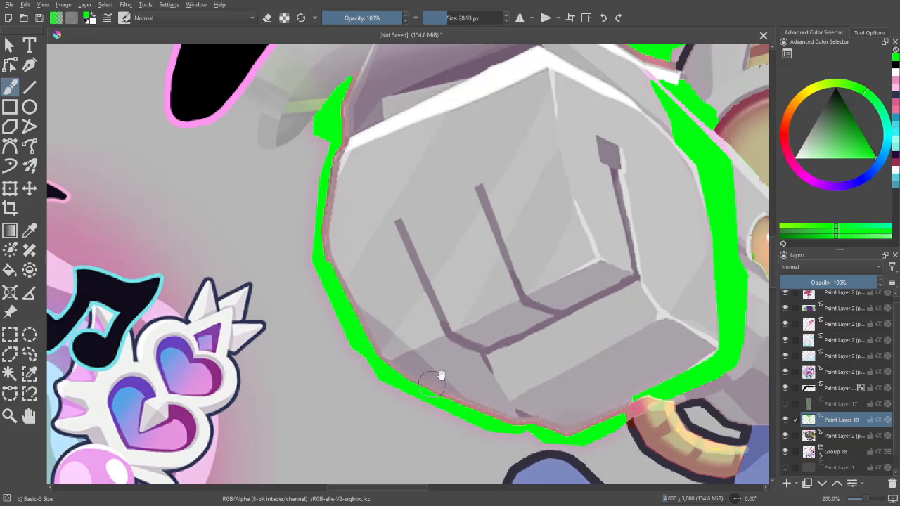
left_click_drag(441, 374, 276, 259)
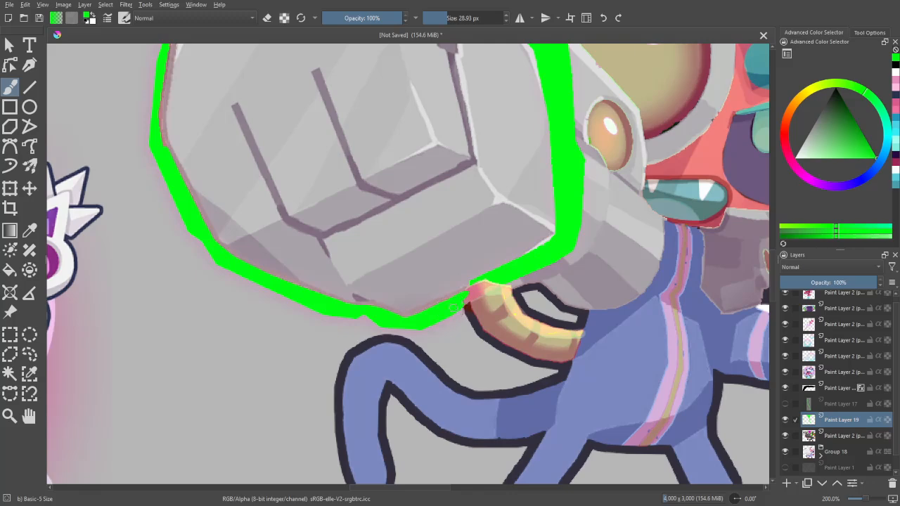
left_click_drag(512, 268, 459, 411)
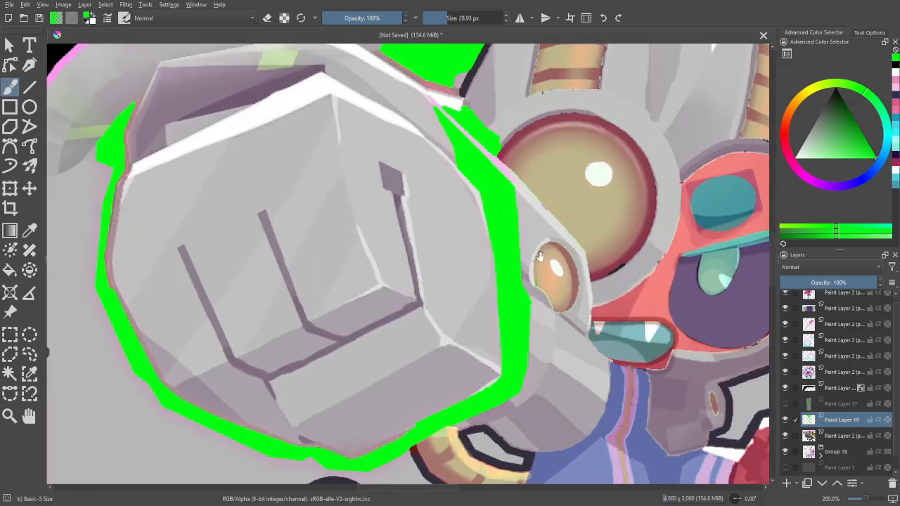
- Paint green over the remaining gaps between the glove and helmet and along the glove's upper edge below the boomerang
left_click_drag(534, 206, 545, 321)
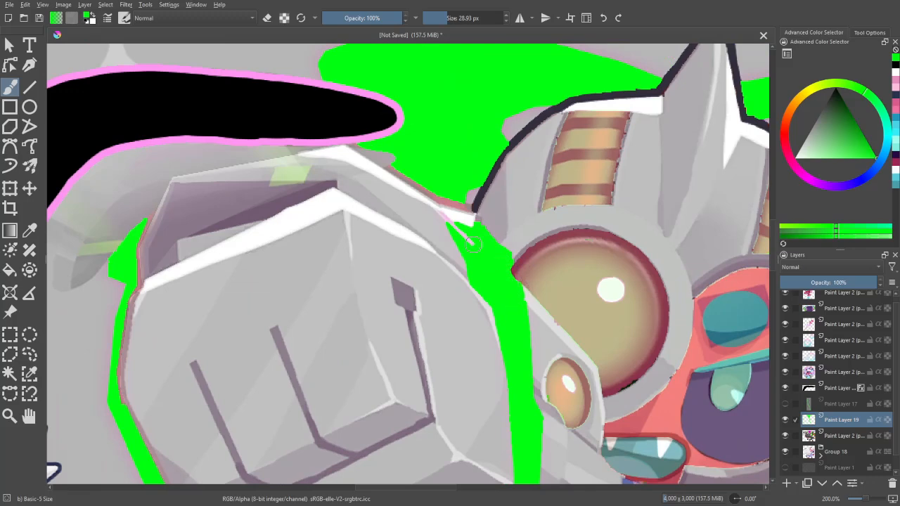
key("ctrl+z")
left_click_drag(471, 243, 493, 277)
left_click_drag(493, 239, 506, 266)
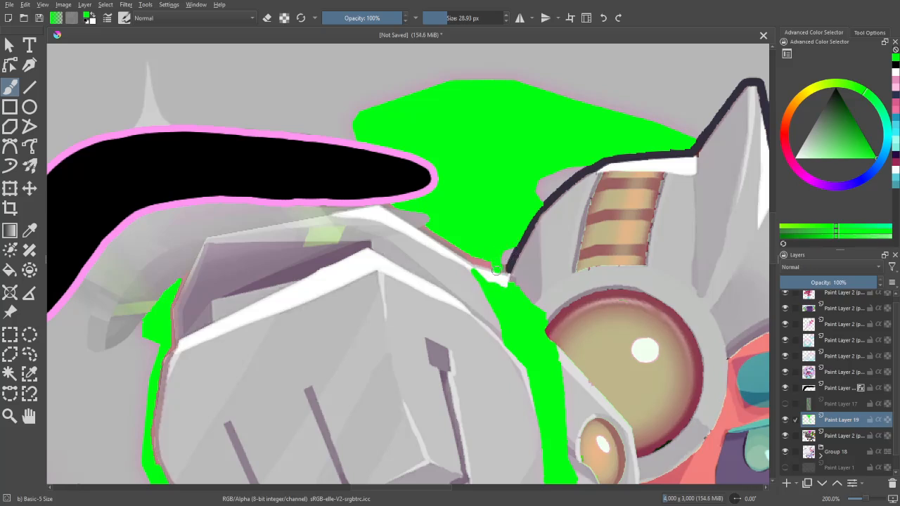
mouse_move(454, 251)
left_mouse_down()
mouse_move(476, 264)
mouse_move(420, 220)
mouse_move(463, 241)
mouse_move(587, 158)
left_mouse_up()
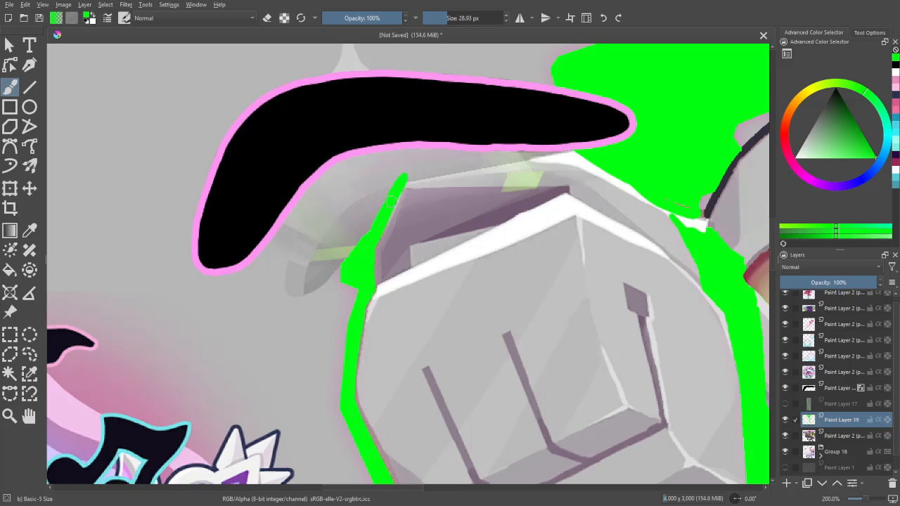
mouse_move(402, 182)
left_mouse_down()
mouse_move(552, 148)
mouse_move(388, 176)
mouse_move(347, 267)
left_mouse_up()
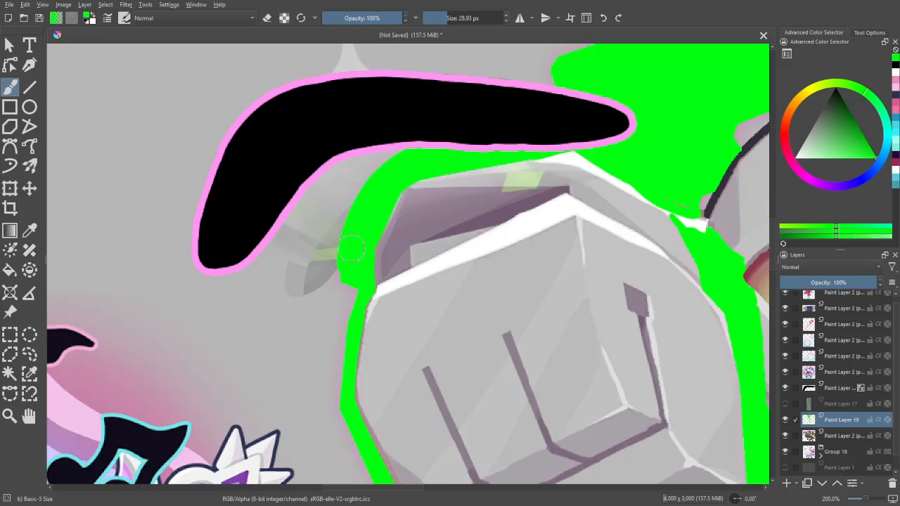
- Select the green effect areas by similar colour and add a paint layer for them, with the original monkey and green layers hidden
key("minus")
key("minus")
key("minus")
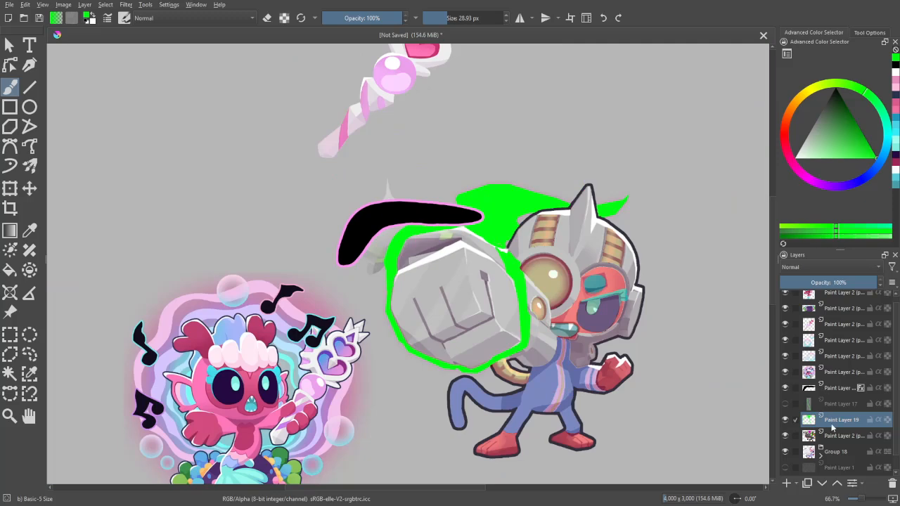
left_click(786, 437)
key("w")
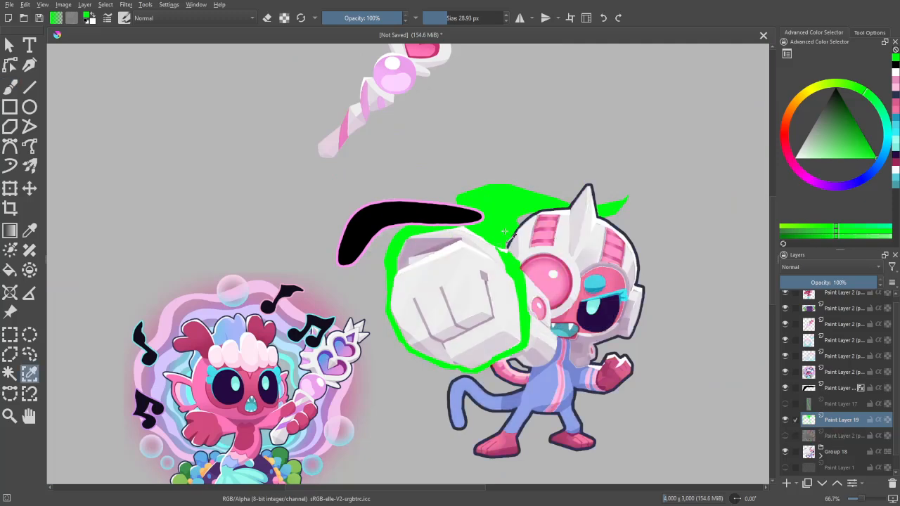
left_click(509, 236)
key("Delete")
left_click(785, 421)
left_click(786, 483)
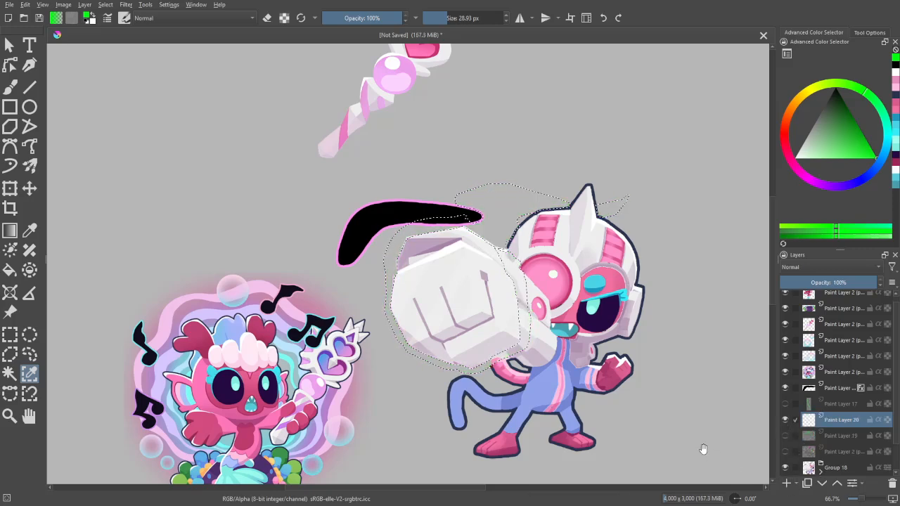
- Pick turquoise from the mermaid's aura, enlarge the brush to 362.21 px and fill the selected effect areas around the glove and helmet
left_click_drag(703, 445, 750, 391)
left_click_drag(633, 393, 635, 394)
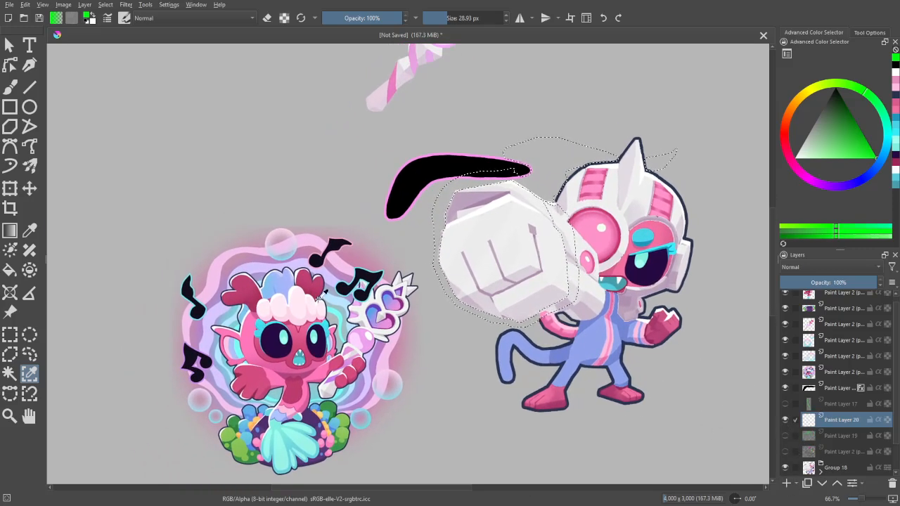
key("p")
left_click(336, 316)
key("b")
left_click_drag(491, 223, 317, 267)
scroll(316, 267, "up", 1)
left_click_drag(412, 286, 529, 288, "shift")
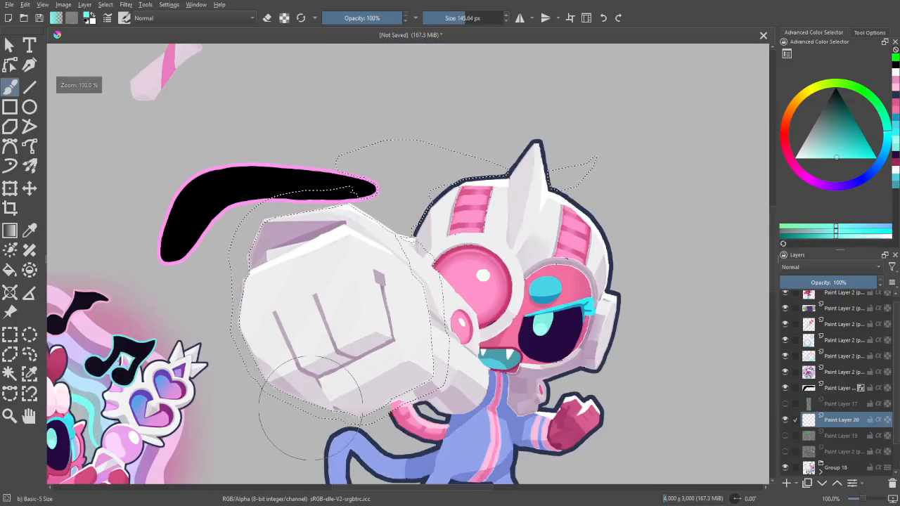
mouse_move(439, 329)
left_mouse_down()
mouse_move(374, 402)
mouse_move(263, 311)
mouse_move(322, 212)
mouse_move(407, 278)
mouse_move(436, 191)
mouse_move(607, 143)
left_mouse_up()
left_click_drag(597, 281, 702, 166)
- Add a paint layer and cover the selected effect areas with the light pink of the mermaid's aura
left_click(787, 483)
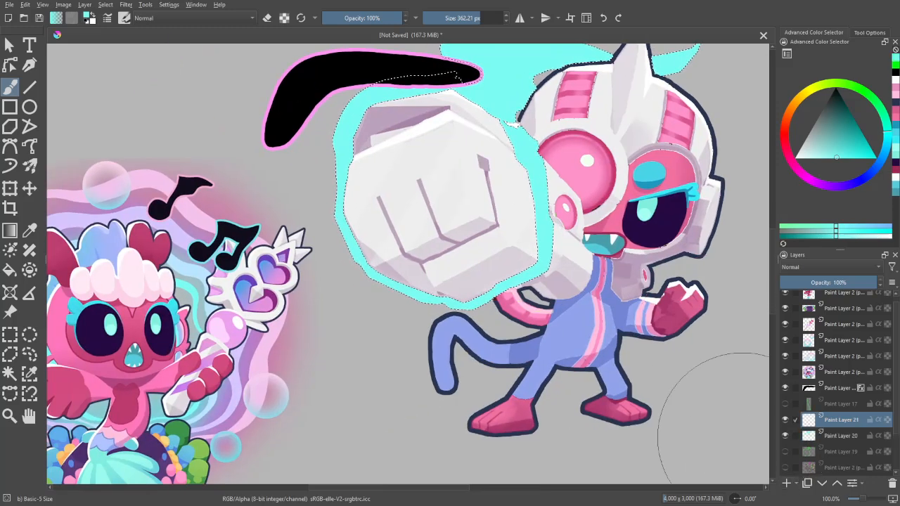
left_click(124, 17)
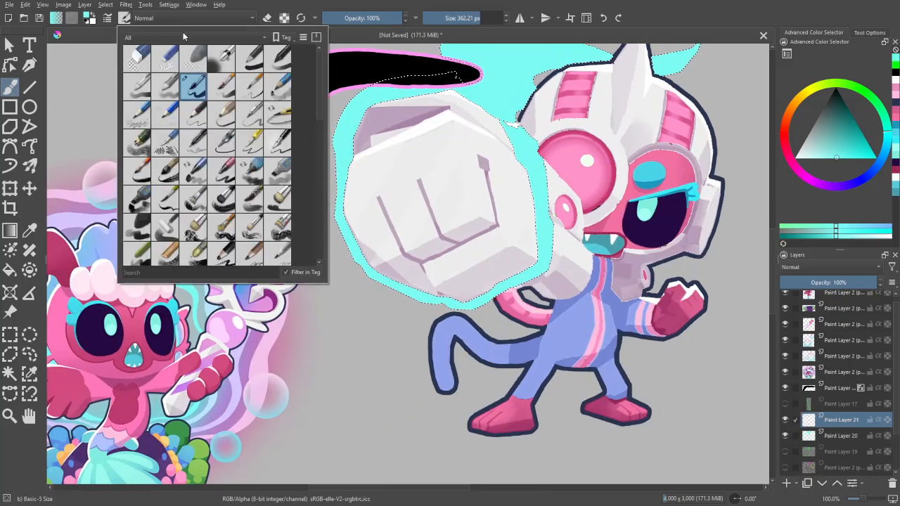
left_click(223, 65)
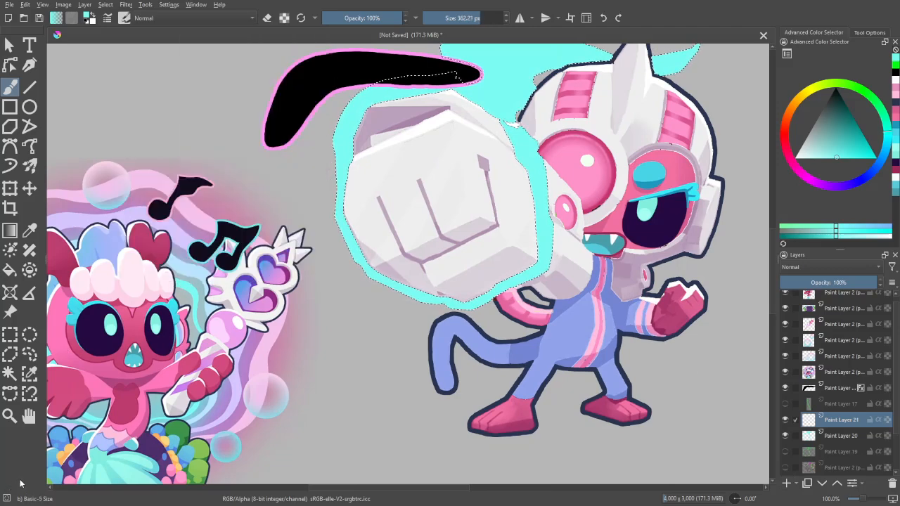
left_click(406, 190, "ctrl")
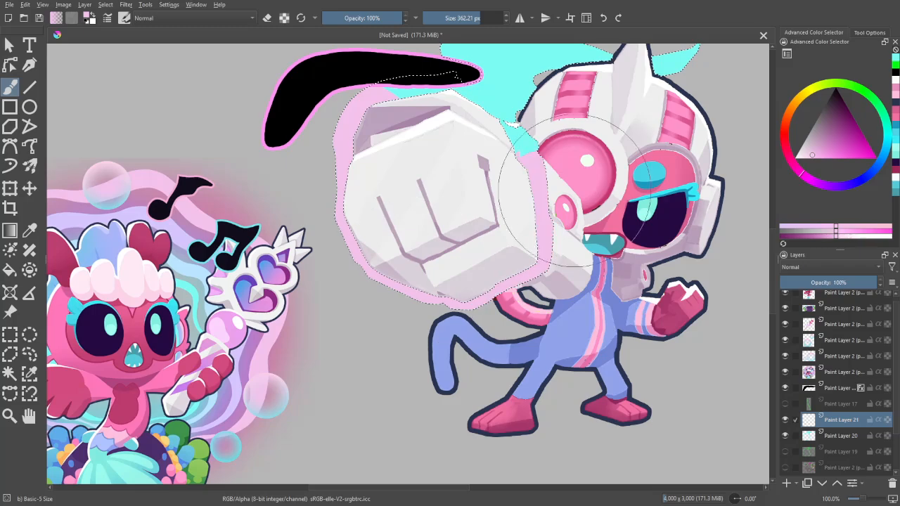
left_click_drag(570, 191, 527, 301)
left_click_drag(387, 218, 635, 168)
left_click_drag(693, 211, 709, 134)
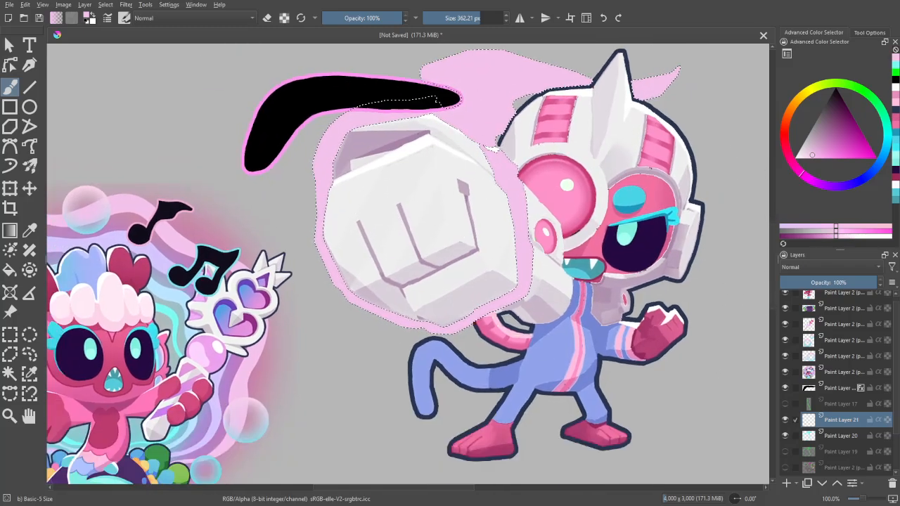
- Add a paint layer and blend lavender from the mermaid's aura over the effect with a 600 px Airbrush Soft brush
left_click(786, 483)
key("p")
left_click(162, 263)
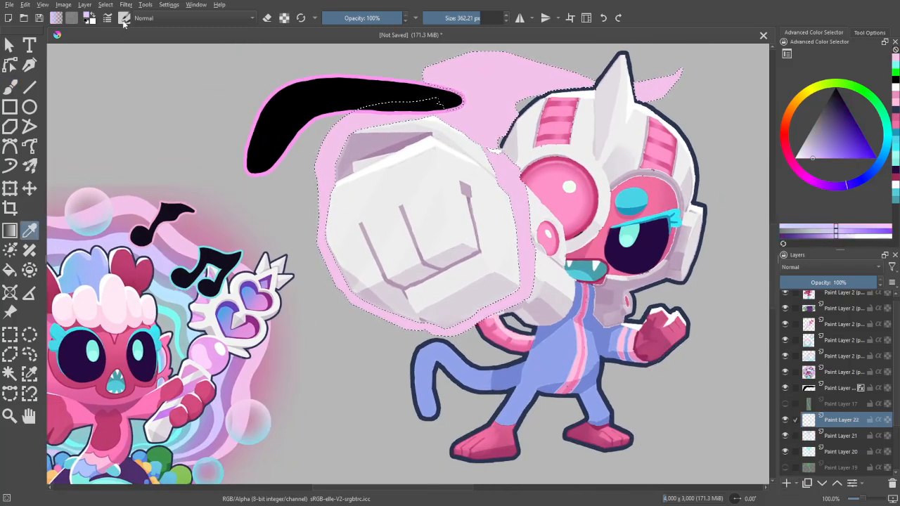
left_click(125, 19)
left_click(220, 63)
left_click(107, 324)
key("b")
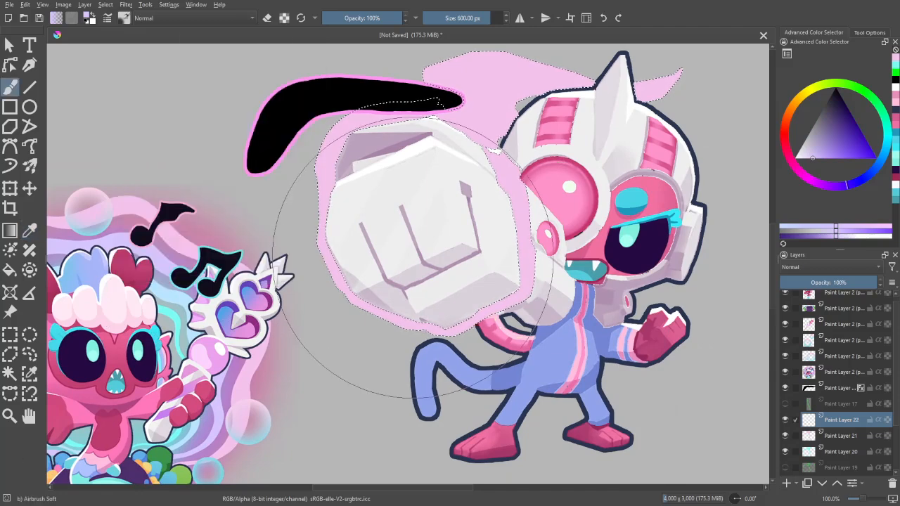
mouse_move(450, 264)
left_mouse_down("shift")
mouse_move(505, 264)
mouse_move(428, 264)
mouse_move(408, 289)
mouse_move(420, 215)
mouse_move(400, 296)
mouse_move(365, 179)
mouse_move(483, 141)
mouse_move(496, 153)
left_mouse_up("shift")
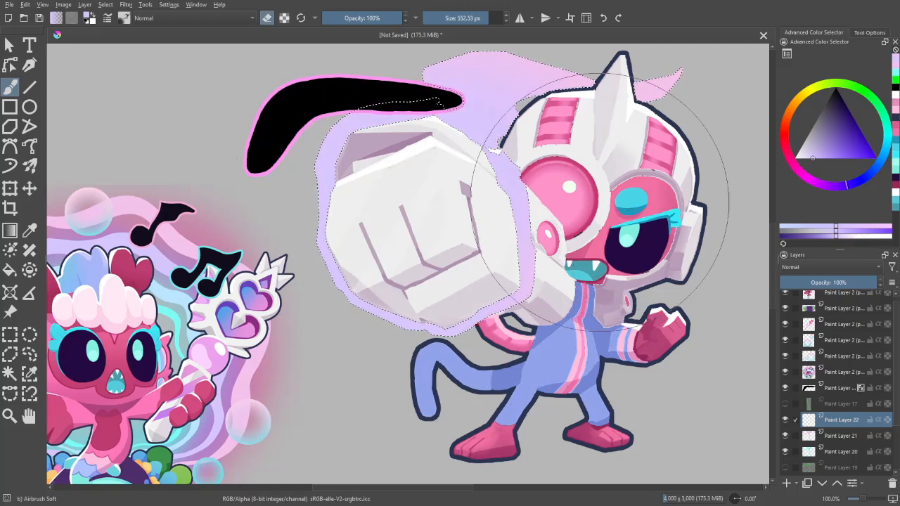
left_click_drag(625, 117, 607, 199)
- Softly erase the lavender from the upper part of the flame above the helmet, reducing the eraser to 377.27 px
key("e")
left_click_drag(573, 132, 491, 131, "shift")
left_click_drag(592, 143, 547, 123)
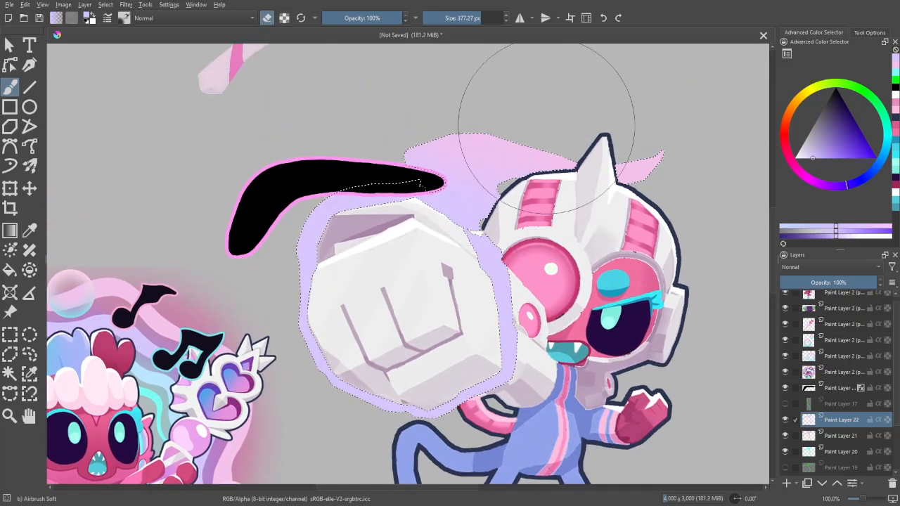
- Pick light blue from the mermaid's aura and airbrush it around the glove on a new paint layer
left_click_drag(486, 330, 582, 269)
key("p")
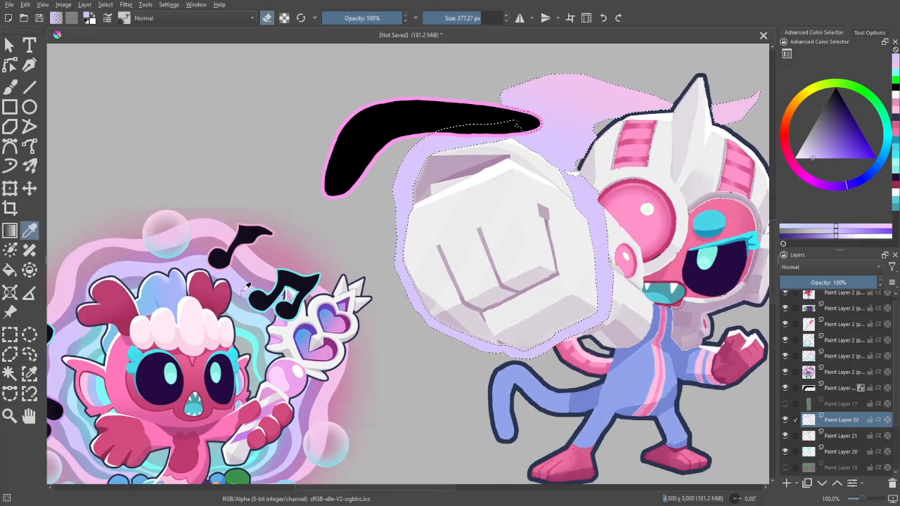
key("b")
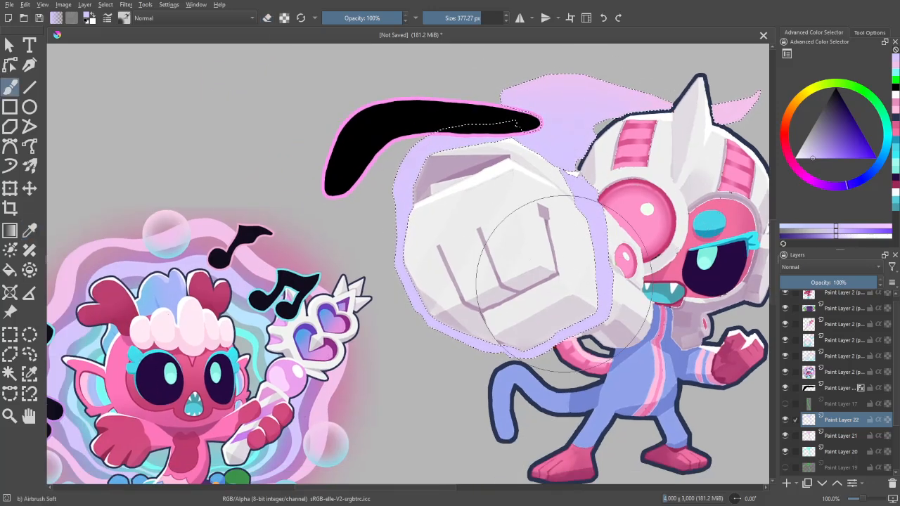
key("p")
left_click(244, 314)
key("b")
left_click_drag(547, 321, 467, 347)
left_click(785, 485)
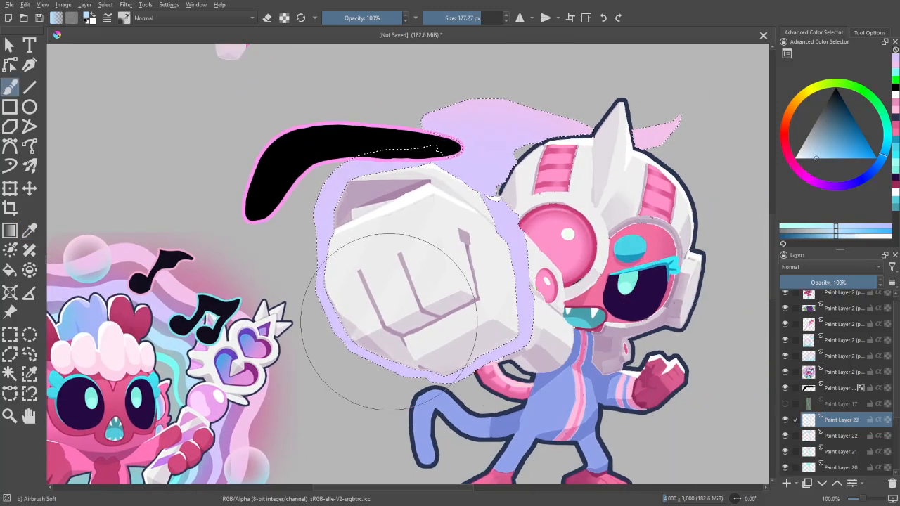
mouse_move(389, 322)
left_mouse_down()
mouse_move(365, 331)
mouse_move(408, 209)
mouse_move(491, 216)
mouse_move(470, 196)
mouse_move(419, 182)
mouse_move(311, 253)
mouse_move(362, 275)
mouse_move(367, 339)
mouse_move(492, 361)
mouse_move(524, 232)
left_mouse_up()
- Pick turquoise from the mermaid's aura and airbrush it along the glove's surrounding band on a new paint layer
left_click_drag(436, 359, 532, 286)
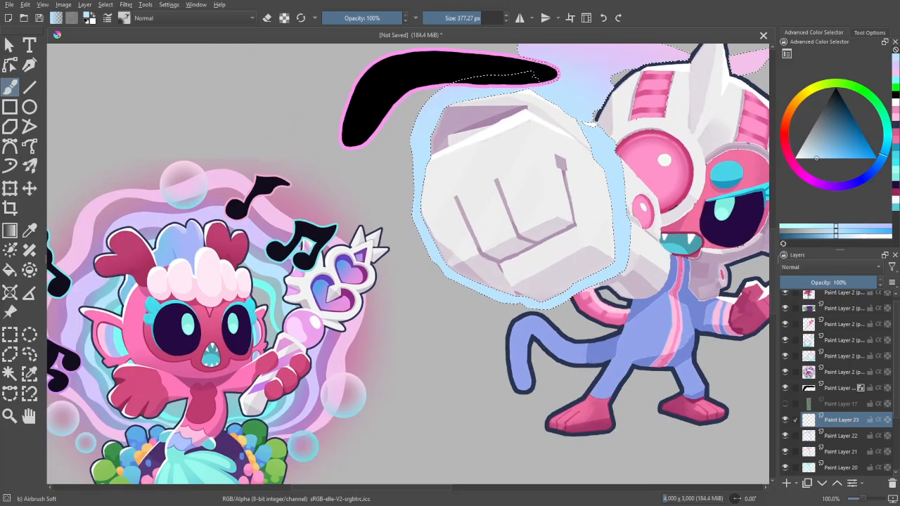
key("p")
left_click(272, 290)
key("b")
left_click_drag(659, 328, 560, 385)
left_click(786, 485)
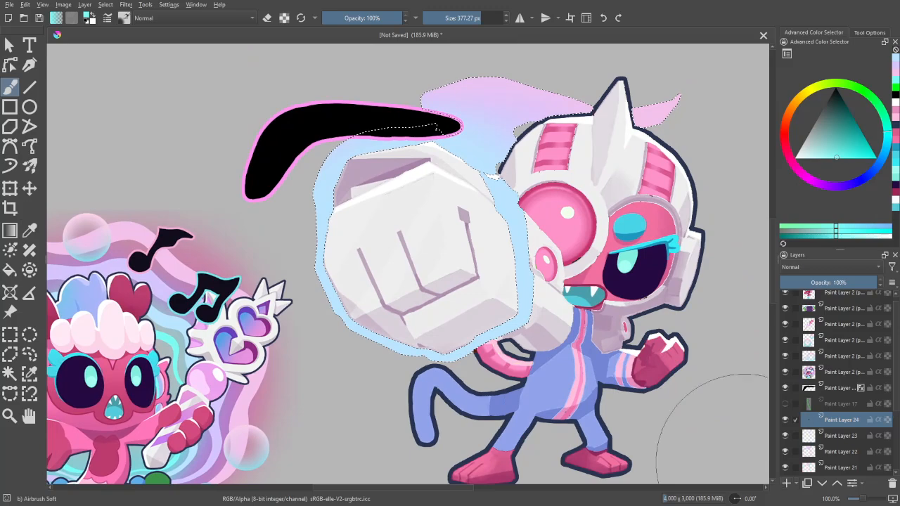
mouse_move(358, 328)
left_mouse_down()
mouse_move(383, 351)
mouse_move(374, 264)
mouse_move(335, 231)
mouse_move(452, 223)
mouse_move(432, 228)
mouse_move(510, 299)
mouse_move(412, 370)
left_mouse_up()
scroll(663, 432, "down", 5)
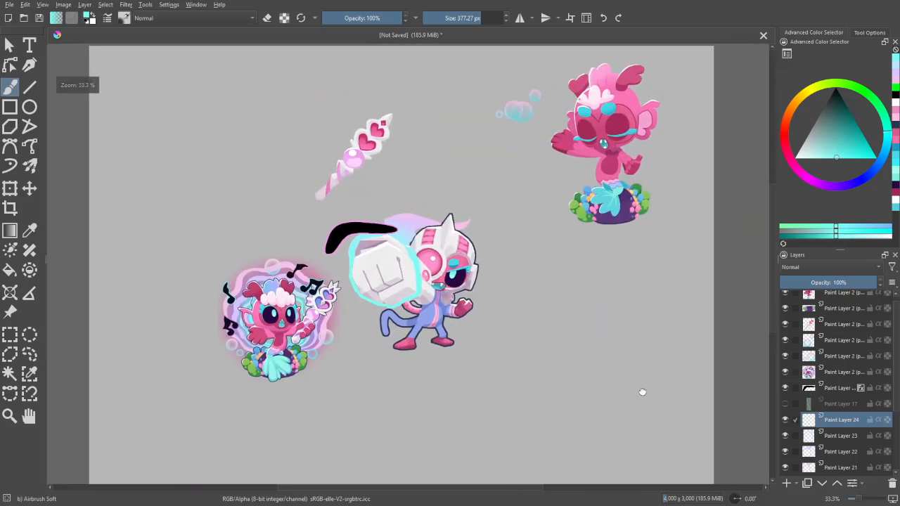
scroll(743, 442, "up", 1)
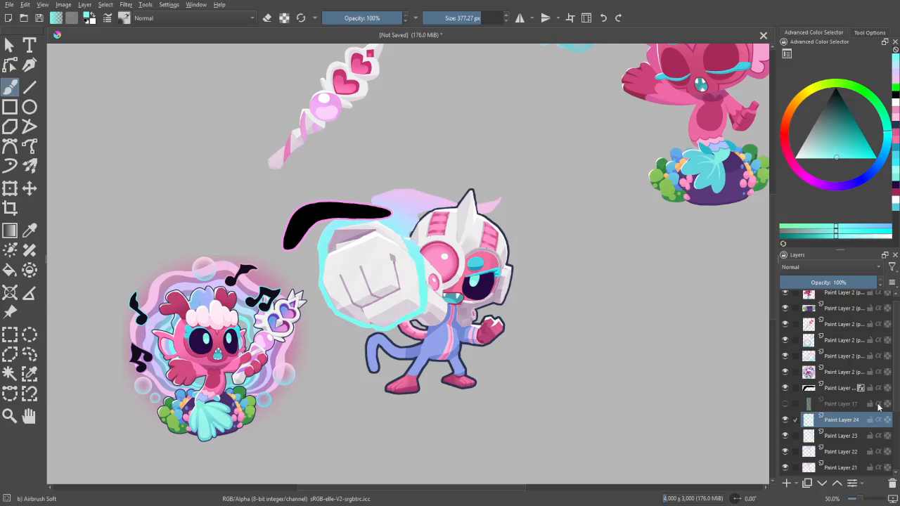
left_click_drag(879, 388, 888, 411)
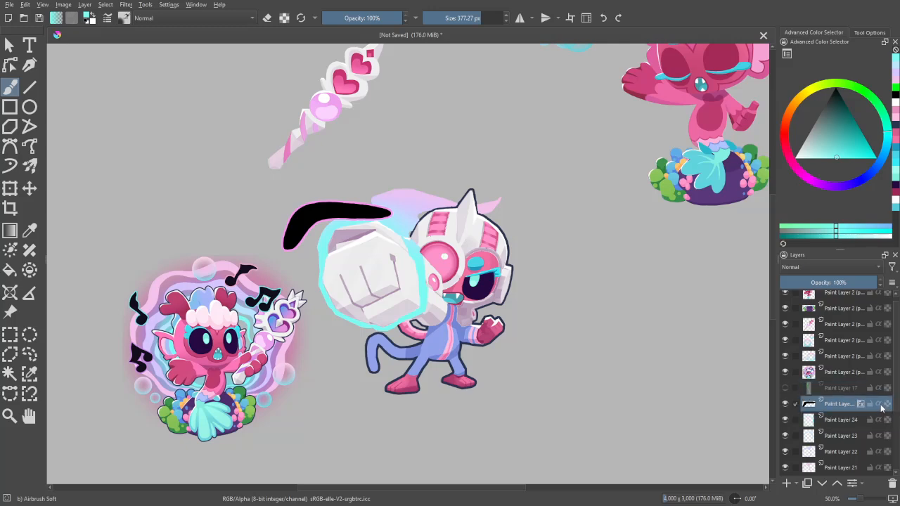
key("ctrl+z")
- Add a paint layer directly above Paint Layer 19, pick the flame's light pink and reduce the airbrush to 166.98 px
left_click_drag(898, 402, 898, 435)
left_click(840, 444)
left_click(787, 485)
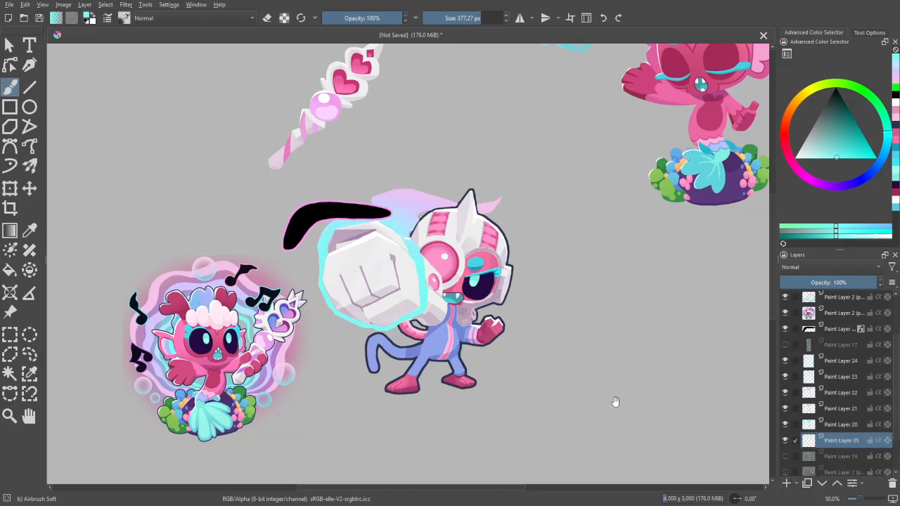
key("plus")
key("plus")
key("p")
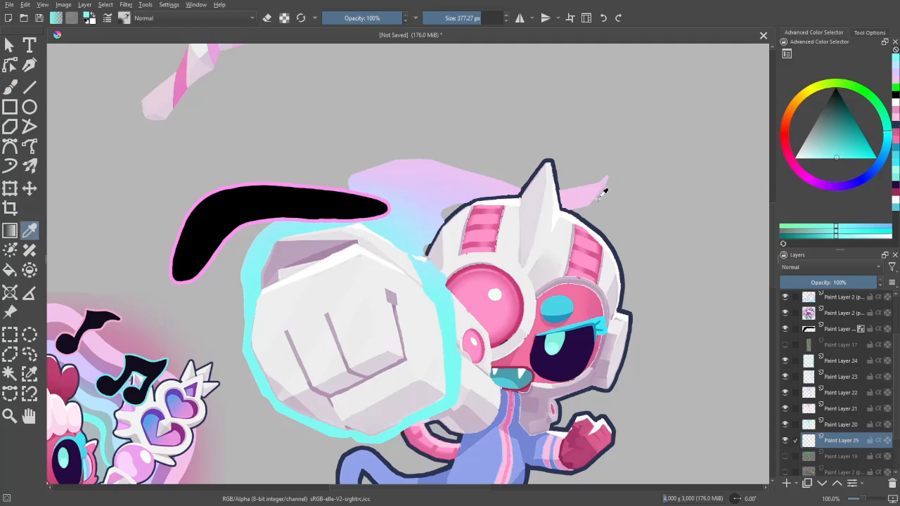
left_click(587, 196)
key("b")
key("bracketleft")
key("bracketleft")
key("bracketleft")
key("bracketleft")
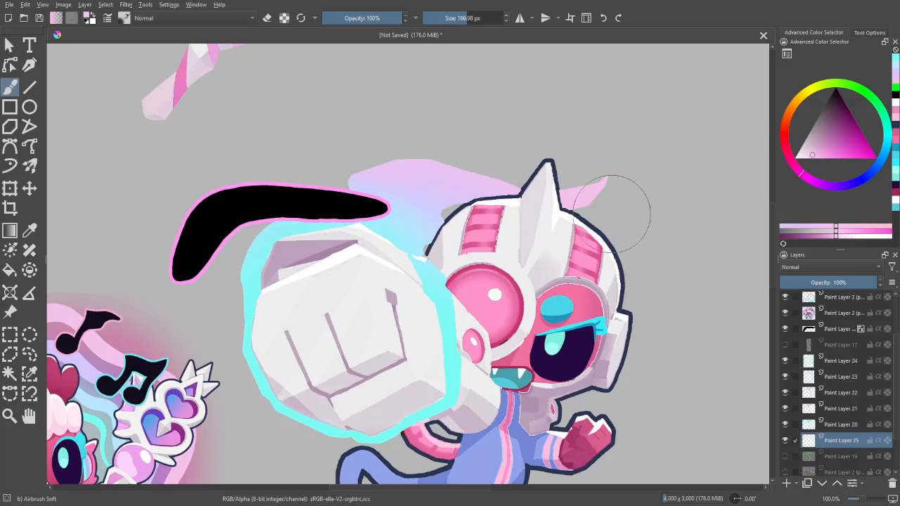
key("minus")
key("minus")
left_click_drag(476, 375, 477, 345)
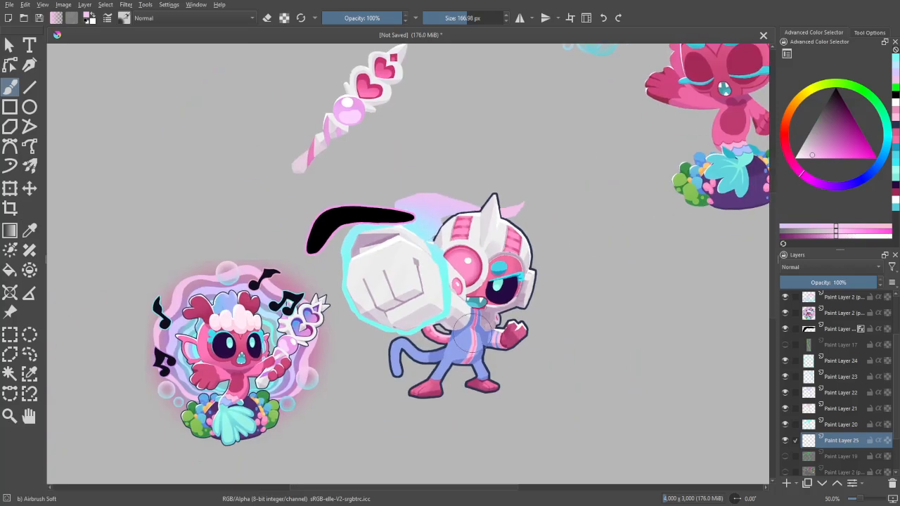
scroll(474, 326, "up", 1)
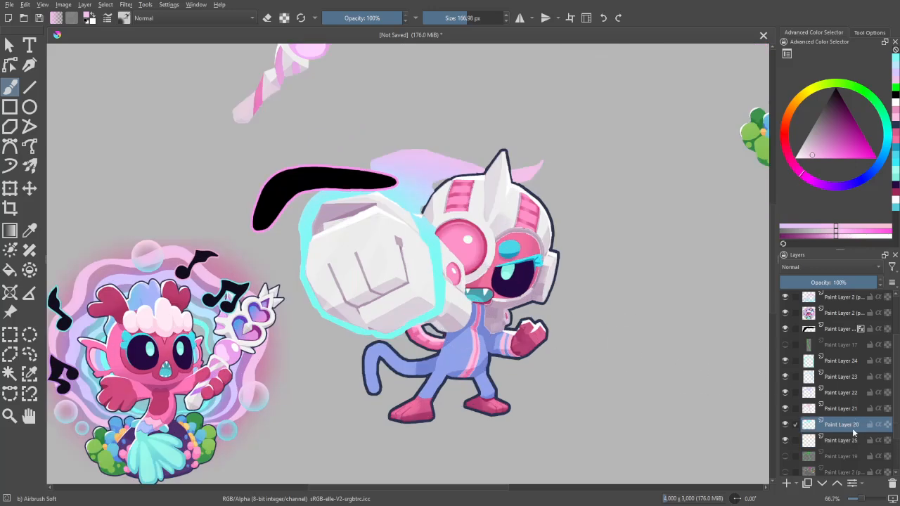
right_click(853, 429)
left_click(848, 409)
right_click(849, 408)
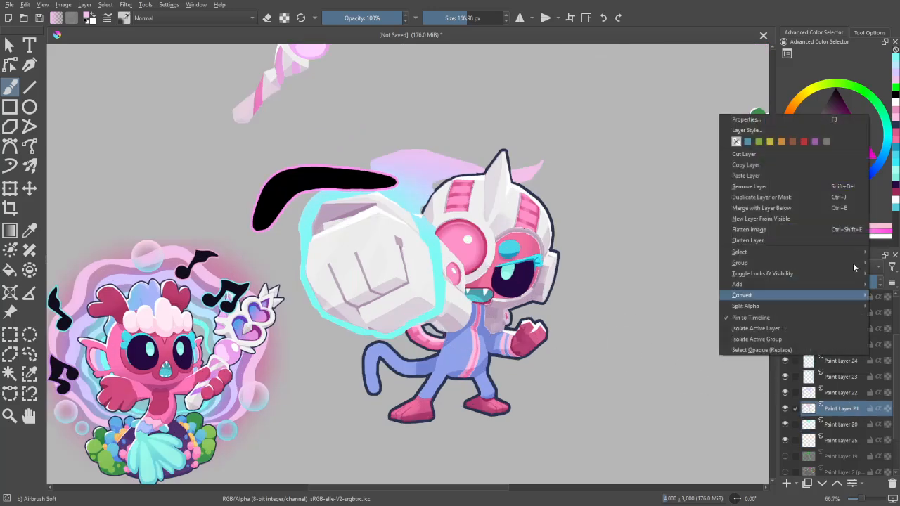
left_click(764, 132)
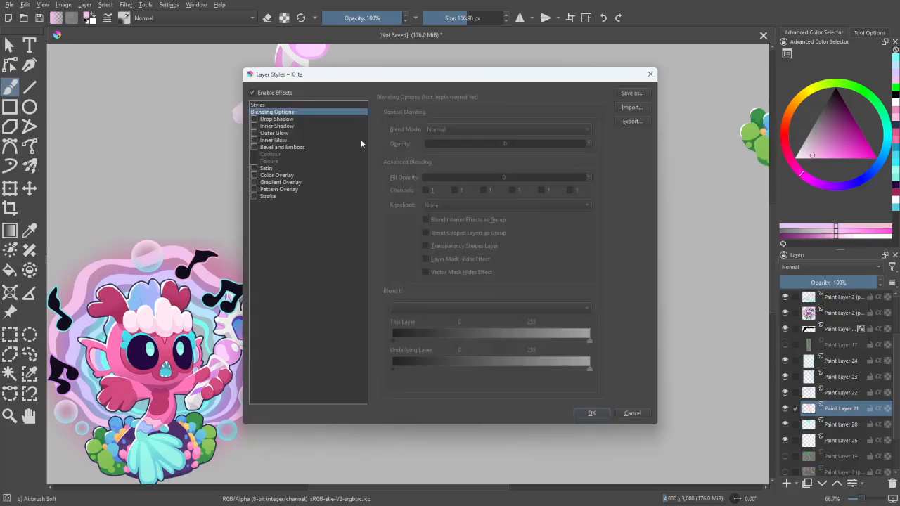
left_click(266, 105)
left_click(408, 137)
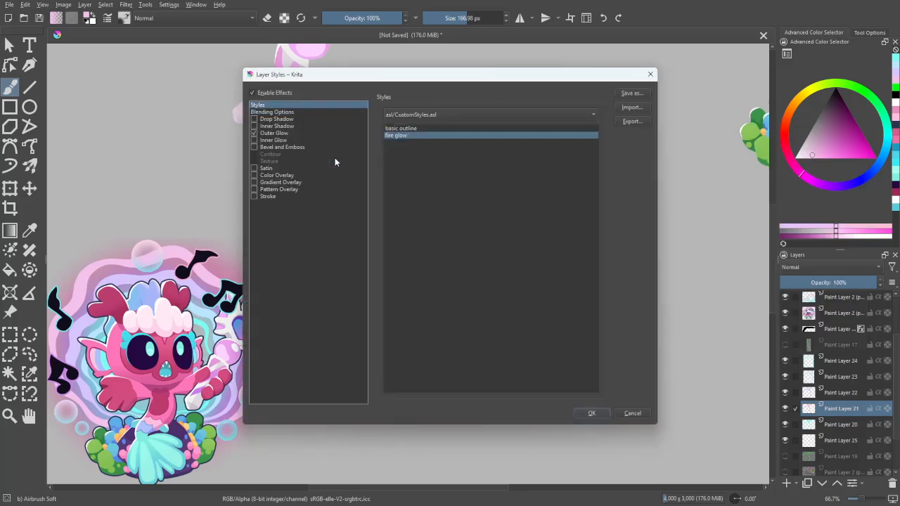
left_click(277, 196)
left_click(274, 134)
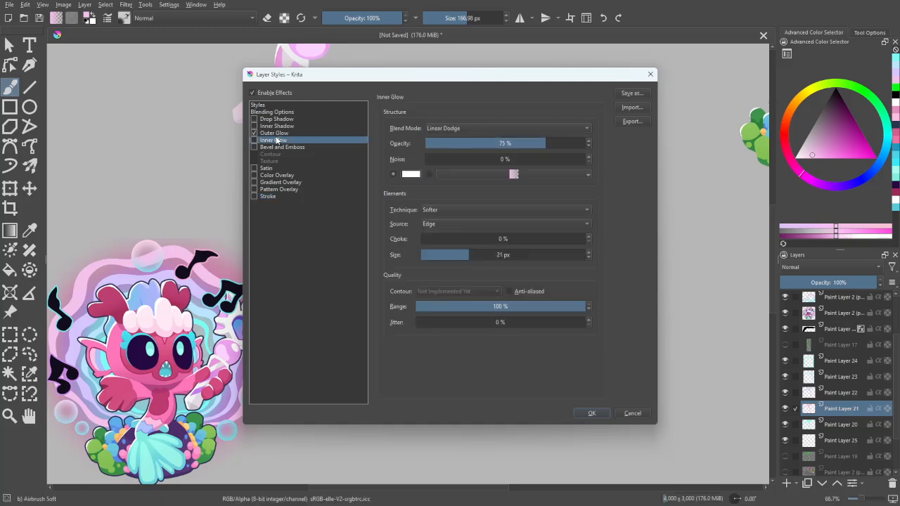
left_click_drag(348, 77, 586, 52)
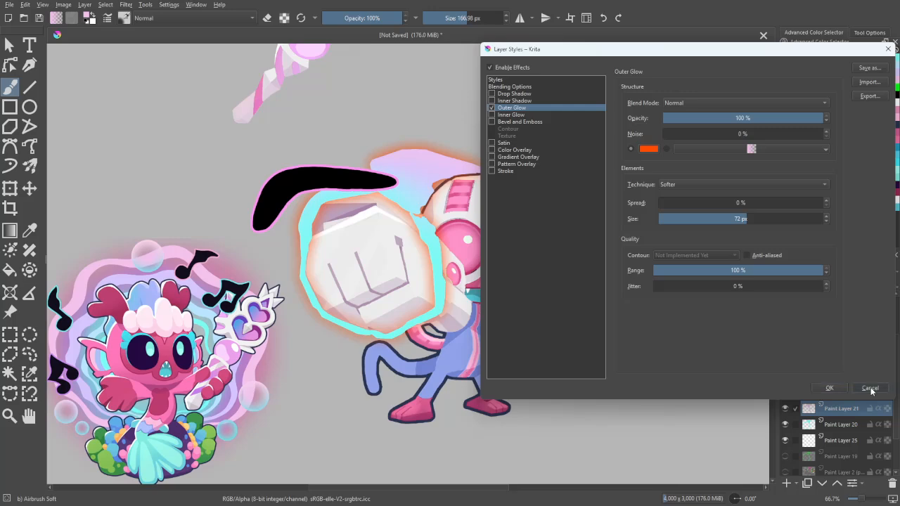
left_click(870, 388)
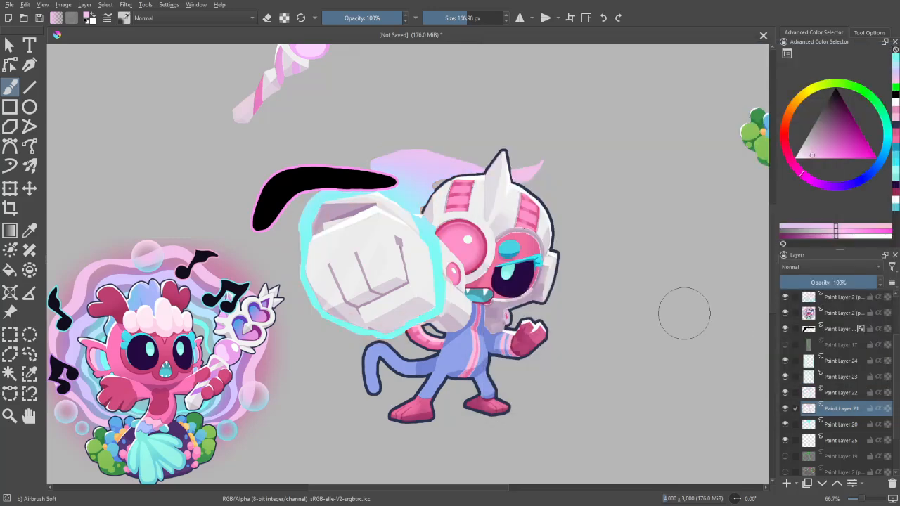
- On Paint Layer 25, pick the flame's light pink and airbrush a soft glow around its tail behind the helmet horn at about 165.77 px
left_click(836, 441)
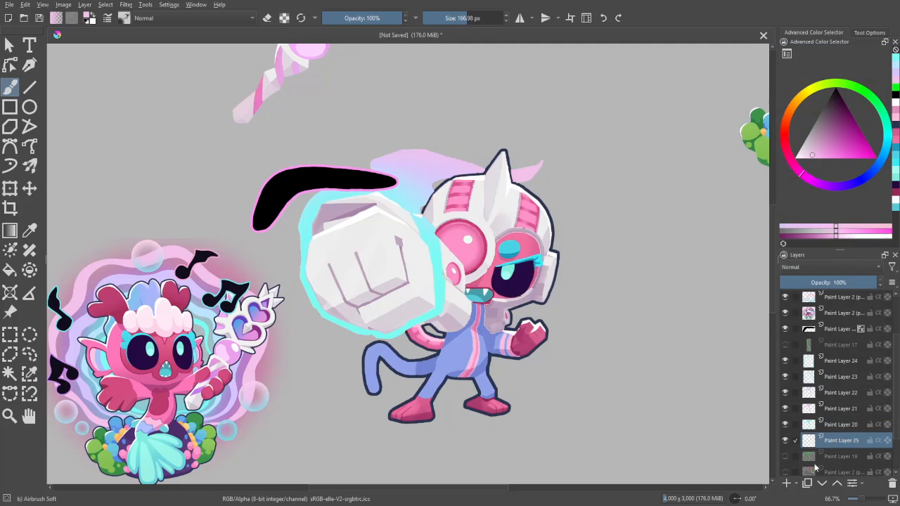
key("plus")
left_click(423, 356, "ctrl")
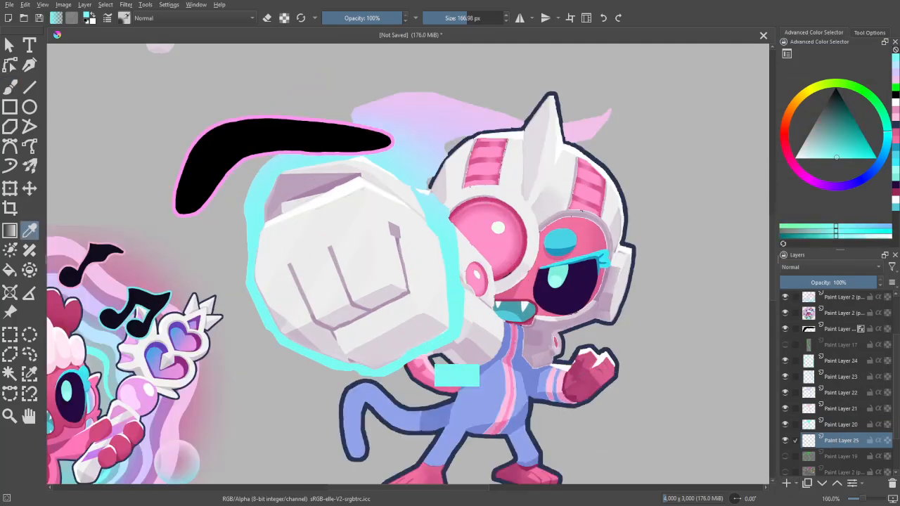
left_click_drag(557, 197, 525, 265)
left_click(572, 185, "ctrl")
mouse_move(563, 191)
left_mouse_down()
mouse_move(538, 197)
mouse_move(559, 192)
mouse_move(478, 190)
mouse_move(572, 184)
left_mouse_up()
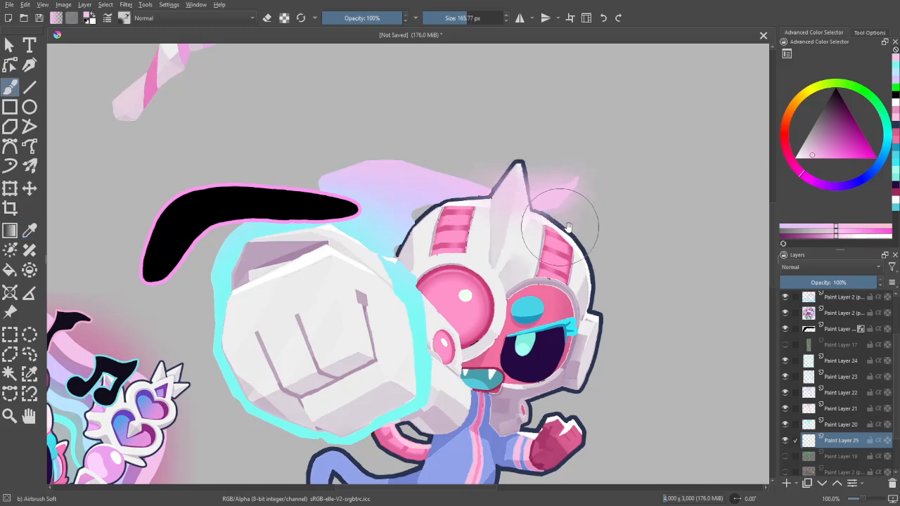
- Enlarge the airbrush to 192.64 px and extend the glow along the flame's upper edge with pink and lavender picked from the flame
mouse_move(482, 197)
left_mouse_down()
mouse_move(517, 232)
mouse_move(545, 228)
mouse_move(413, 225)
left_mouse_up()
left_click(512, 225, "ctrl")
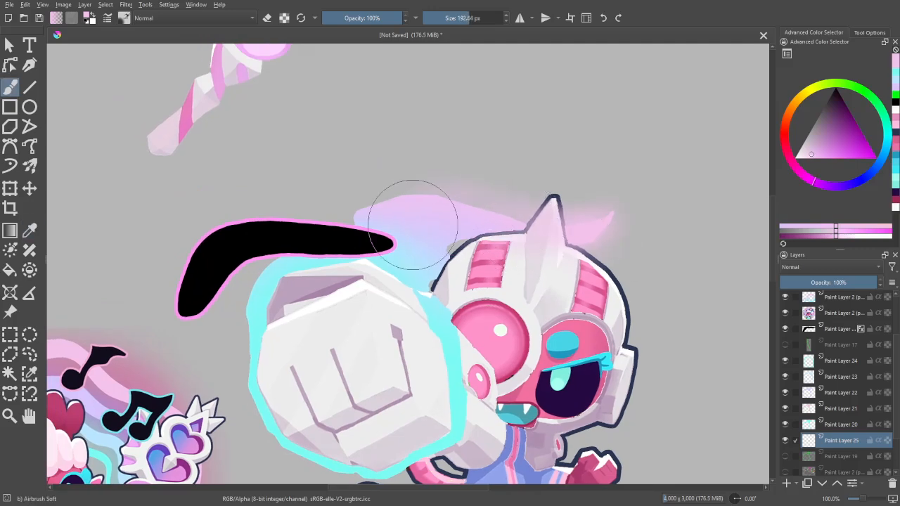
left_click_drag(514, 226, 393, 209)
left_click(474, 226, "ctrl")
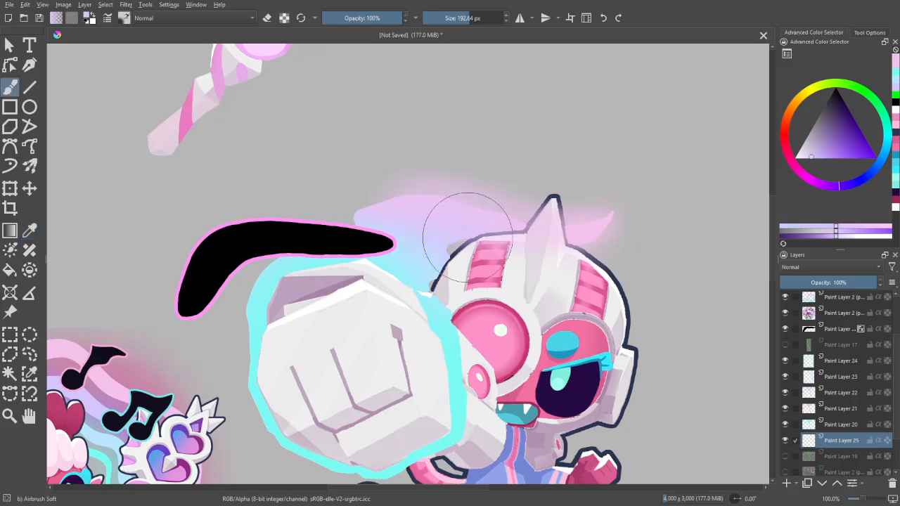
left_click_drag(474, 228, 451, 249)
left_click(418, 199, "ctrl")
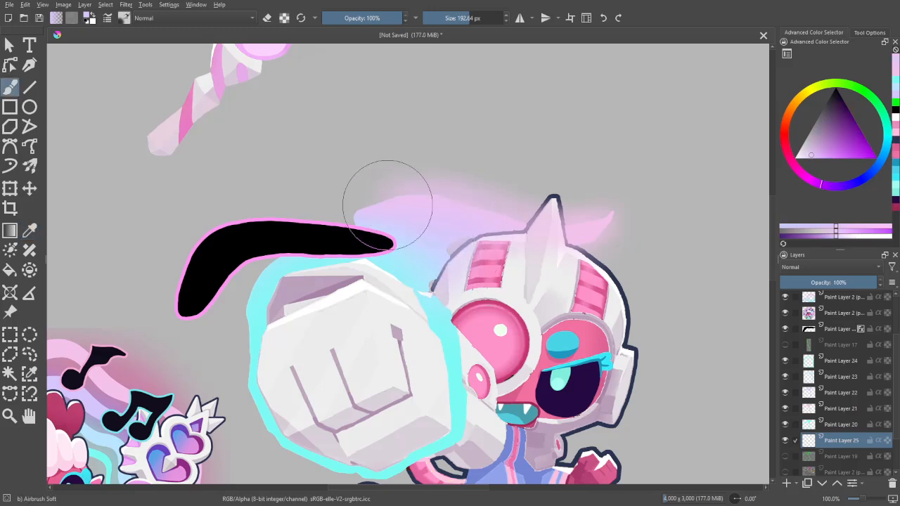
- Pick light blue and turquoise from the flame and glove band, and airbrush the glow down the flame's base and around the glove
key("ctrl")
left_click(434, 266, "ctrl")
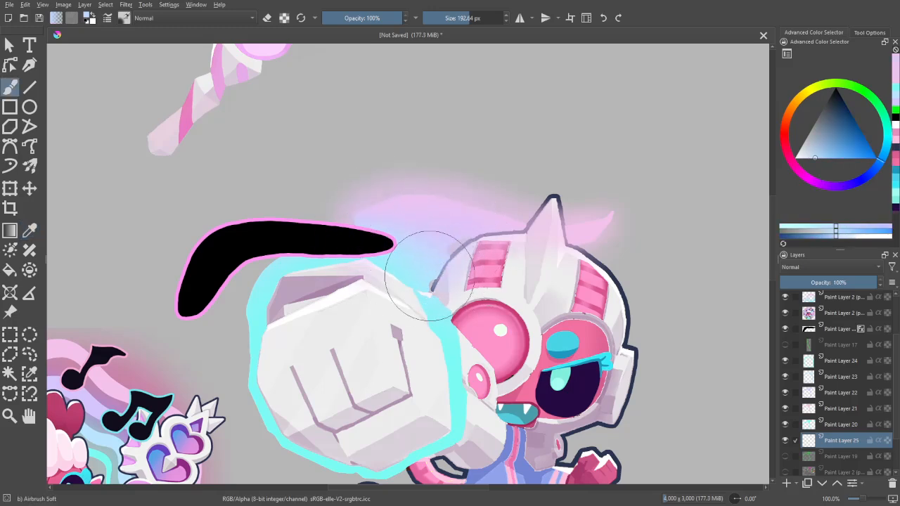
left_click_drag(428, 276, 439, 296)
left_click(331, 260, "ctrl")
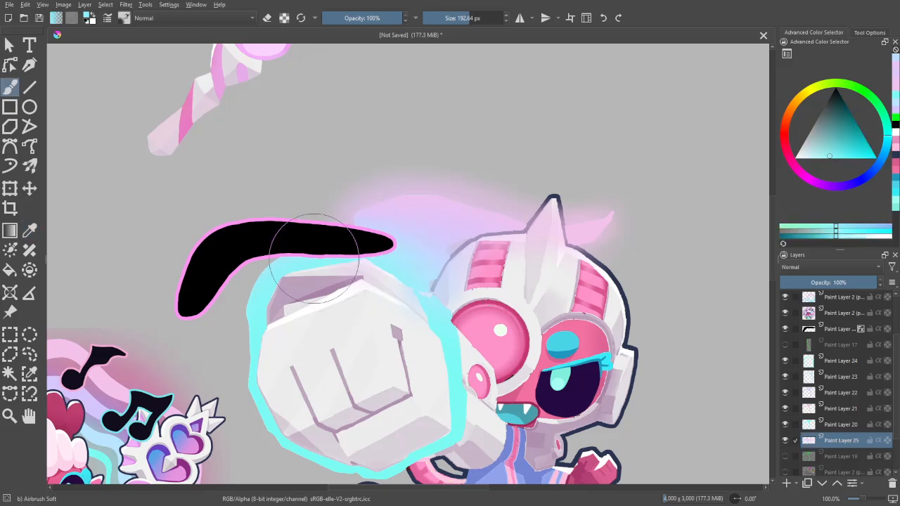
mouse_move(316, 259)
left_mouse_down()
mouse_move(268, 309)
mouse_move(276, 276)
mouse_move(269, 322)
mouse_move(291, 382)
mouse_move(246, 254)
mouse_move(295, 283)
mouse_move(351, 292)
mouse_move(419, 247)
mouse_move(414, 298)
mouse_move(415, 215)
mouse_move(398, 175)
left_mouse_up()
left_click(399, 176, "ctrl")
mouse_move(404, 212)
left_mouse_down()
mouse_move(421, 235)
mouse_move(418, 244)
left_mouse_up()
scroll(417, 244, "down", 1)
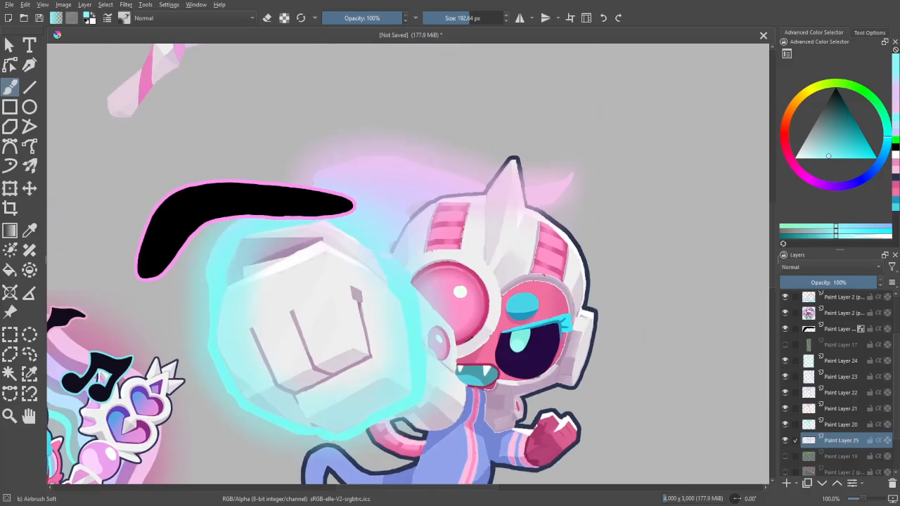
- Show the black Paint Layer 1 above the background and set its opacity to 66%
scroll(593, 171, "down", 1)
scroll(896, 476, "down", 3)
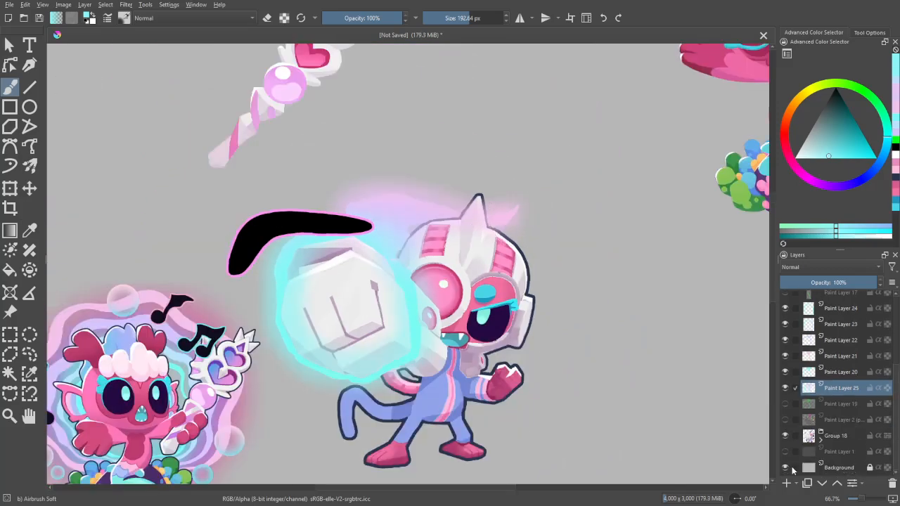
left_click(827, 454)
left_click(832, 283)
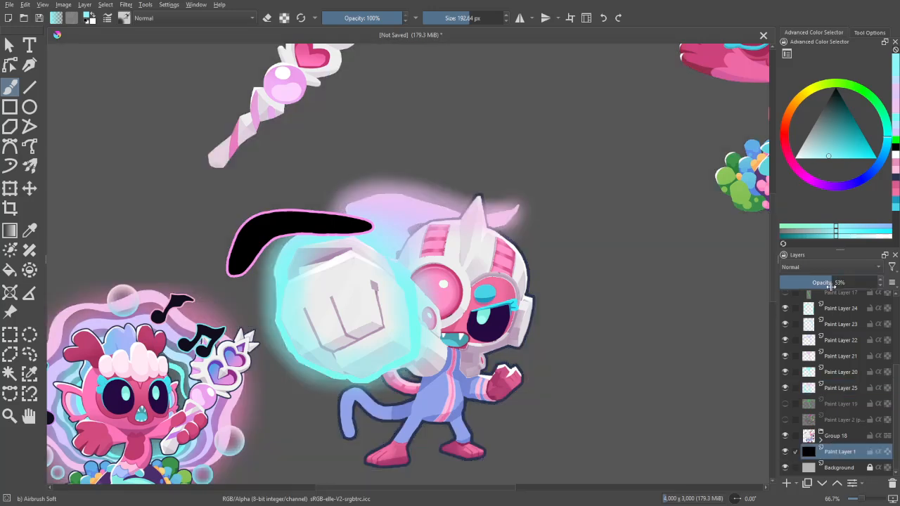
left_click(846, 284)
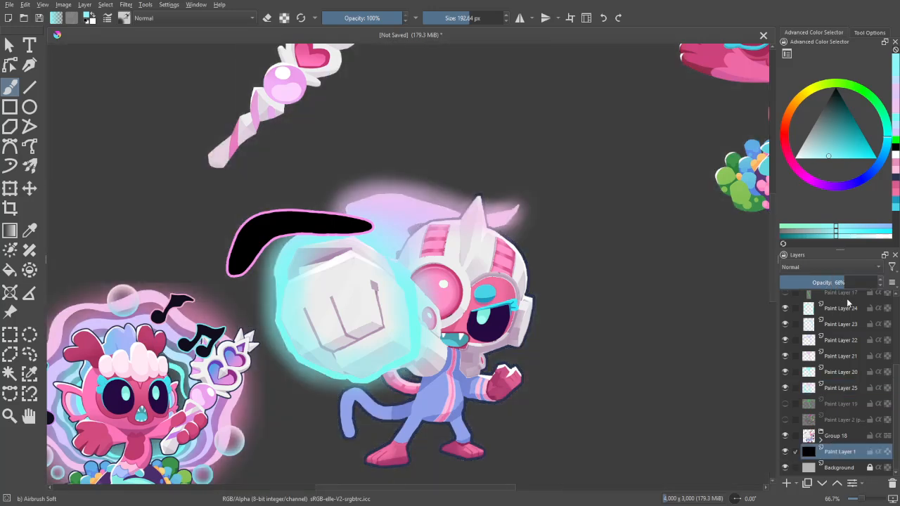
- On Paint Layer 25, airbrush more light pink at the flame's tail tip and softly erase the surrounding glow into a tapered shape
scroll(849, 303, "up", 3)
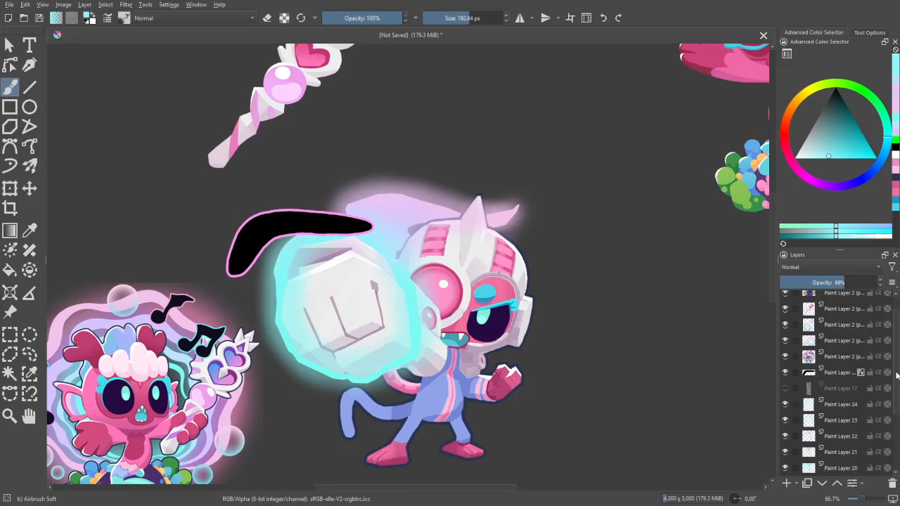
left_click_drag(896, 376, 897, 397)
left_click(846, 422)
left_click_drag(728, 374, 701, 436)
key("ctrl+plus")
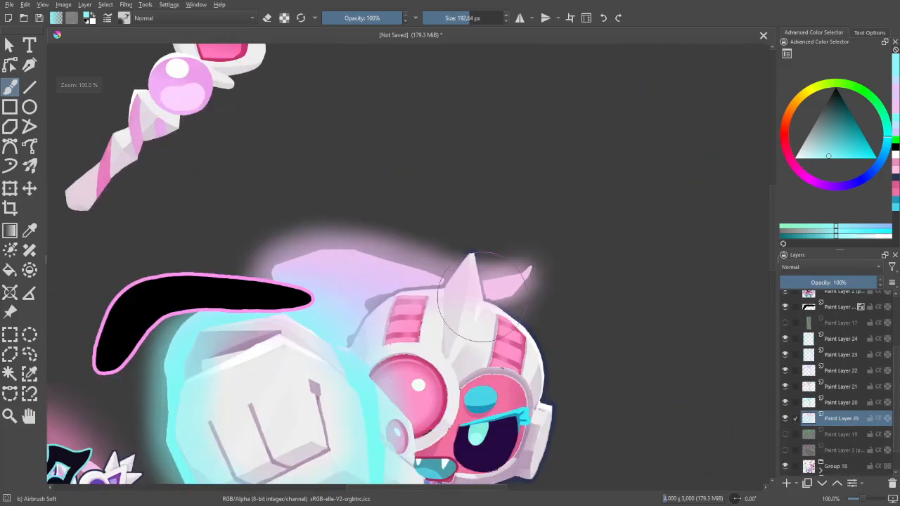
left_click(508, 283, "ctrl")
mouse_move(522, 280)
left_mouse_down()
mouse_move(512, 280)
mouse_move(517, 289)
mouse_move(572, 284)
left_mouse_up()
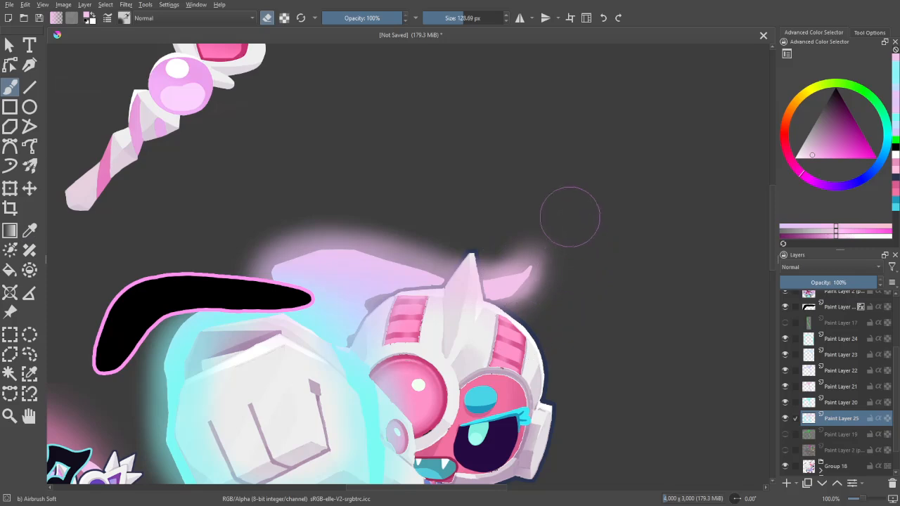
key("bracketright")
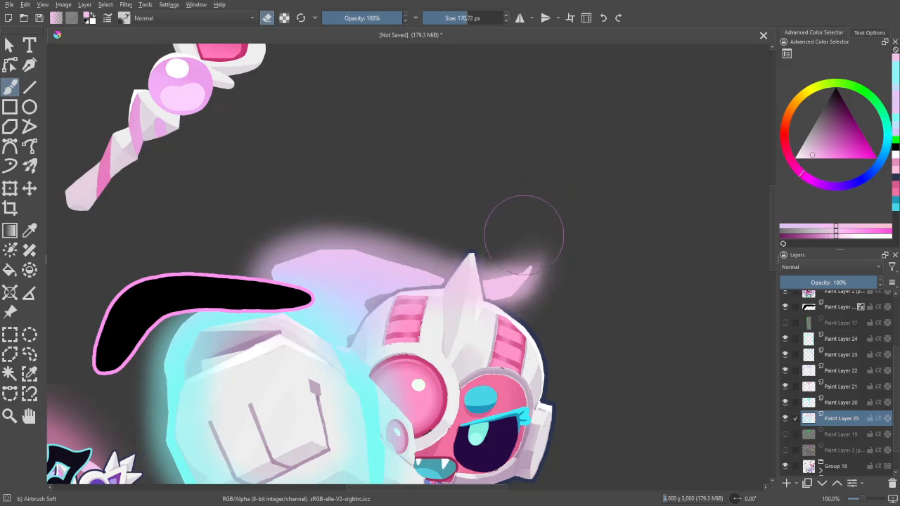
left_click_drag(523, 236, 556, 231)
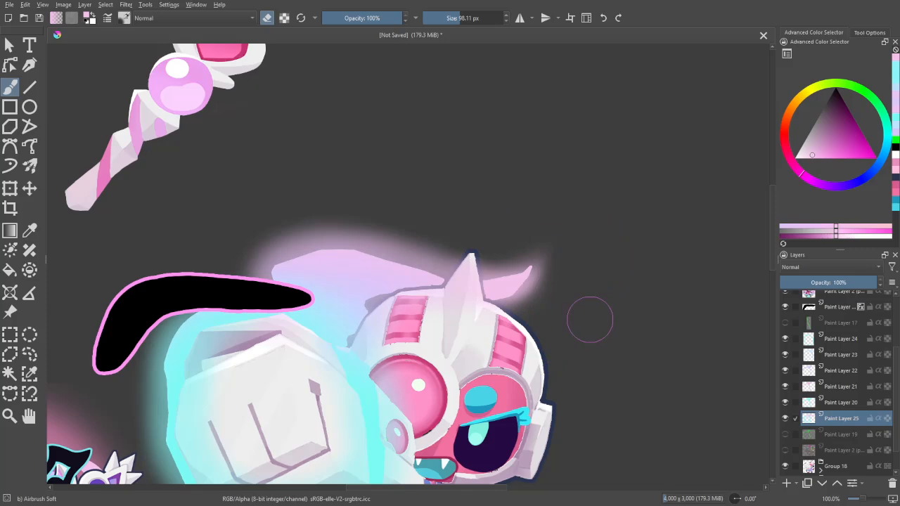
- Enlarge the soft eraser to 277.09 px, trim the outer edge of the glow and return to painting mode
scroll(585, 330, "down", 2)
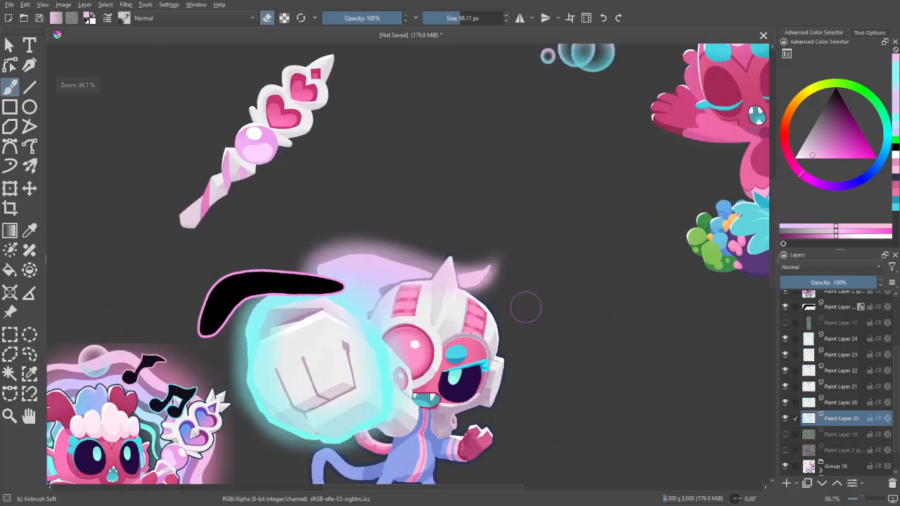
mouse_move(486, 229)
left_mouse_down("shift")
mouse_move(515, 228)
mouse_move(470, 230)
mouse_move(481, 213)
mouse_move(441, 233)
mouse_move(476, 223)
mouse_move(448, 236)
mouse_move(371, 218)
mouse_move(308, 236)
mouse_move(331, 222)
mouse_move(446, 227)
left_mouse_up("shift")
key("e")
key("e")
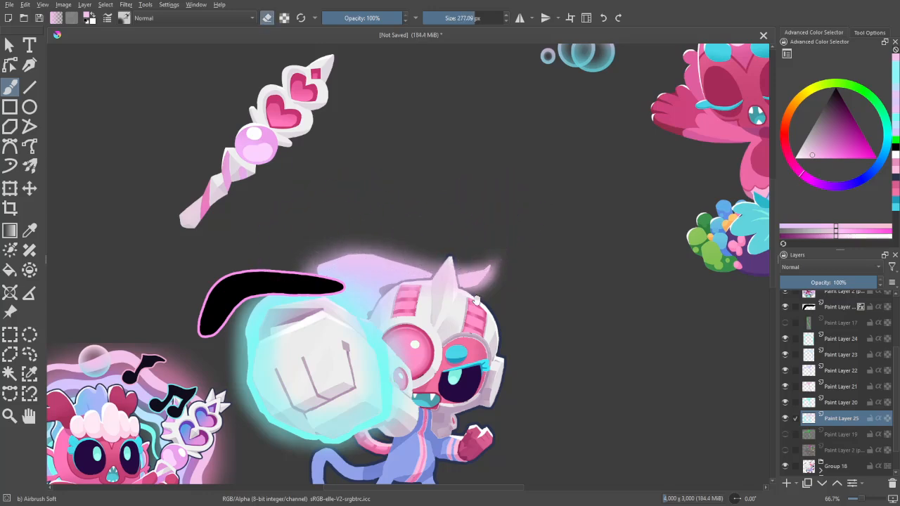
left_click_drag(476, 301, 503, 225)
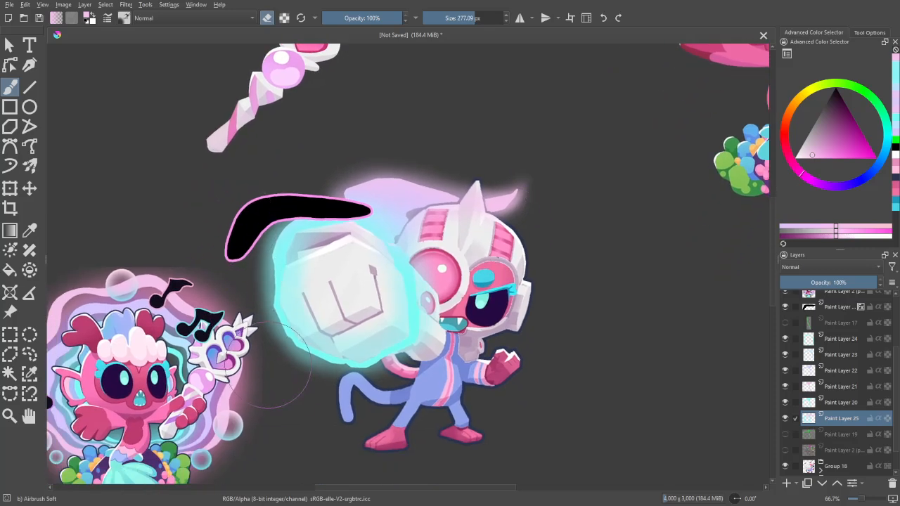
key("e")
- Move Paint Layer 25 below Group 18, directly above Paint Layer 1
left_click_drag(883, 414, 854, 452)
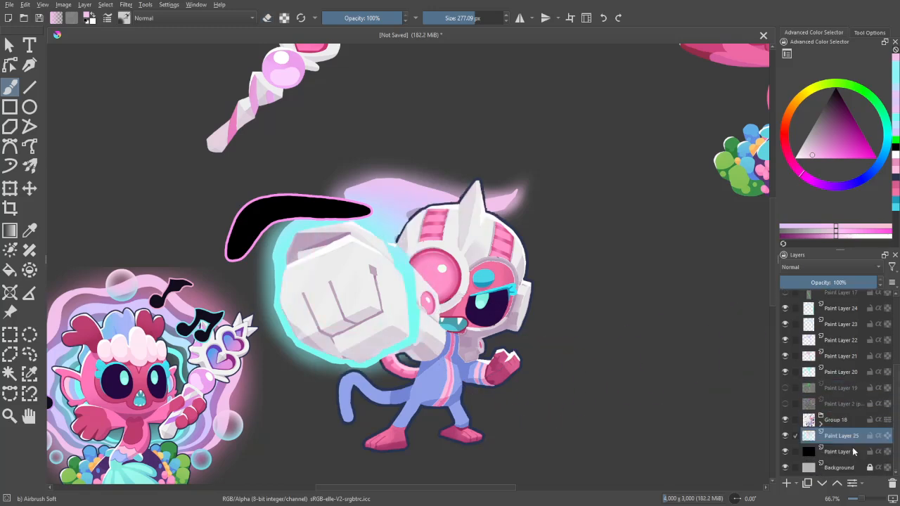
key("ctrl+plus")
key("ctrl+plus")
left_click_drag(234, 402, 235, 439)
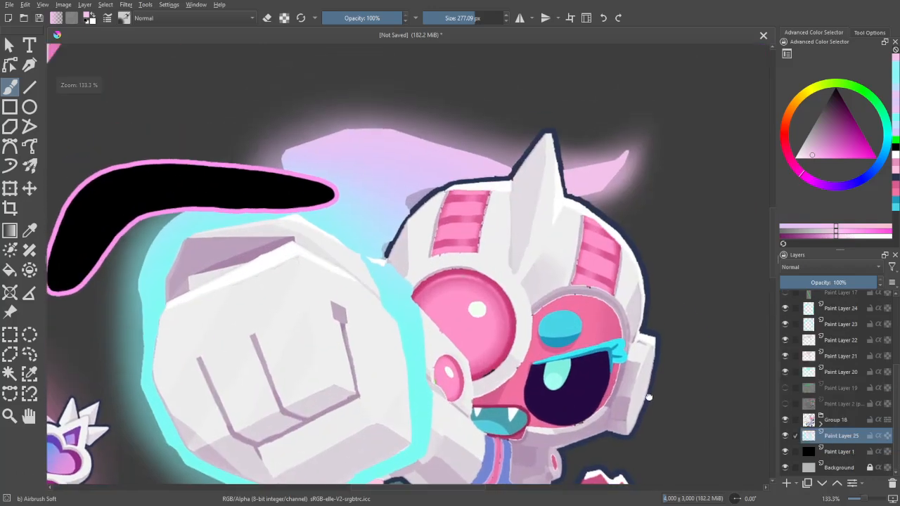
key("ctrl+plus")
key("ctrl+plus")
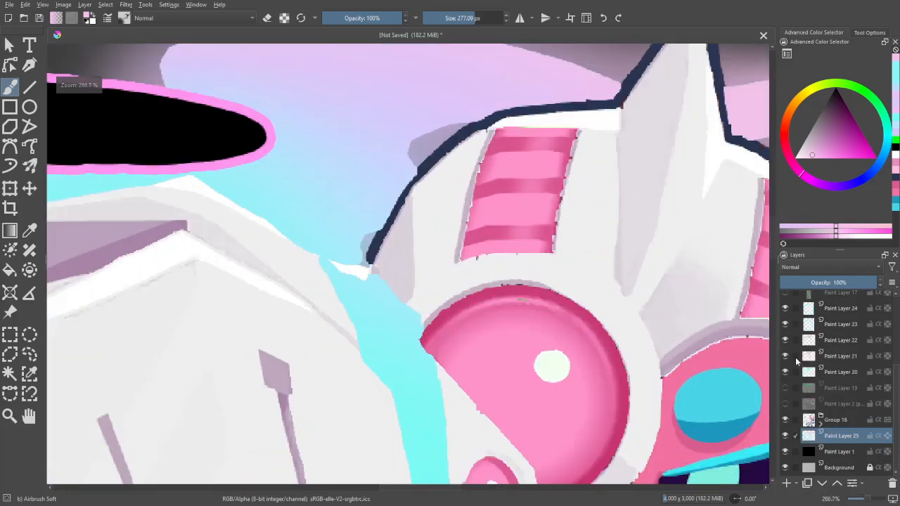
- Examine the monkey's glow against the dark backdrop and compare it with the mermaid's at several magnifications
left_click(843, 371)
key("ctrl+minus")
key("ctrl+minus")
key("ctrl+minus")
key("ctrl+minus")
key("ctrl+minus")
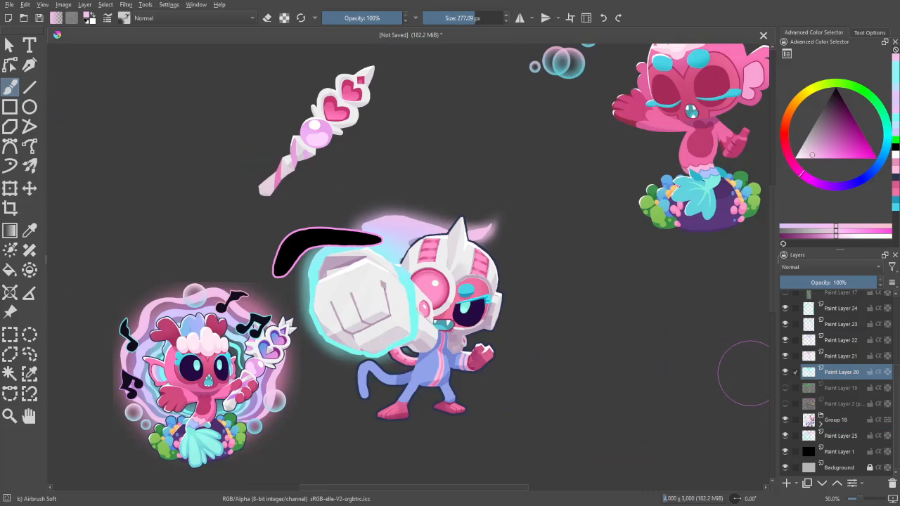
key("ctrl+minus")
key("ctrl+minus")
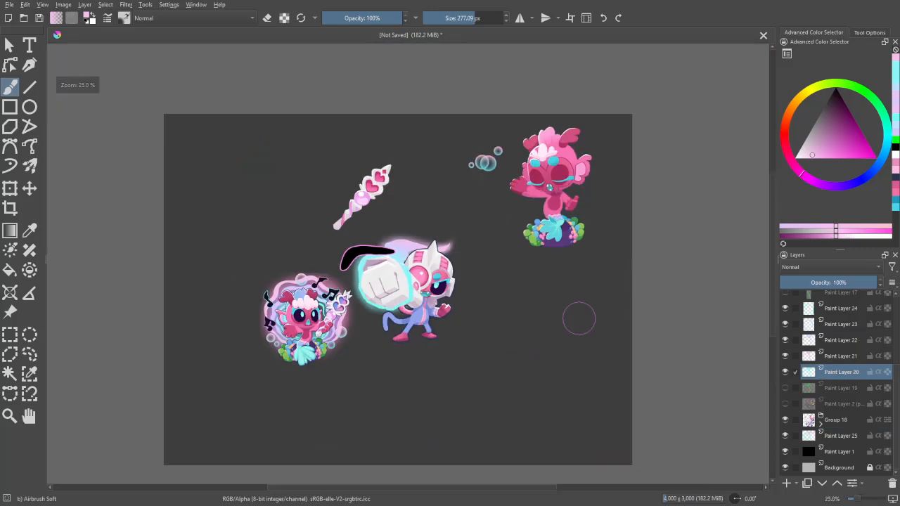
key("ctrl+plus")
key("ctrl+plus")
key("ctrl+minus")
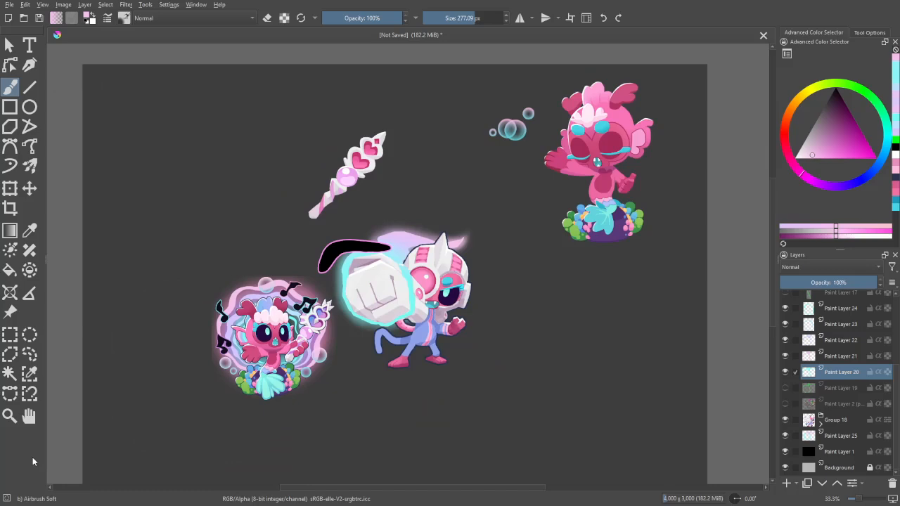
key("ctrl+plus")
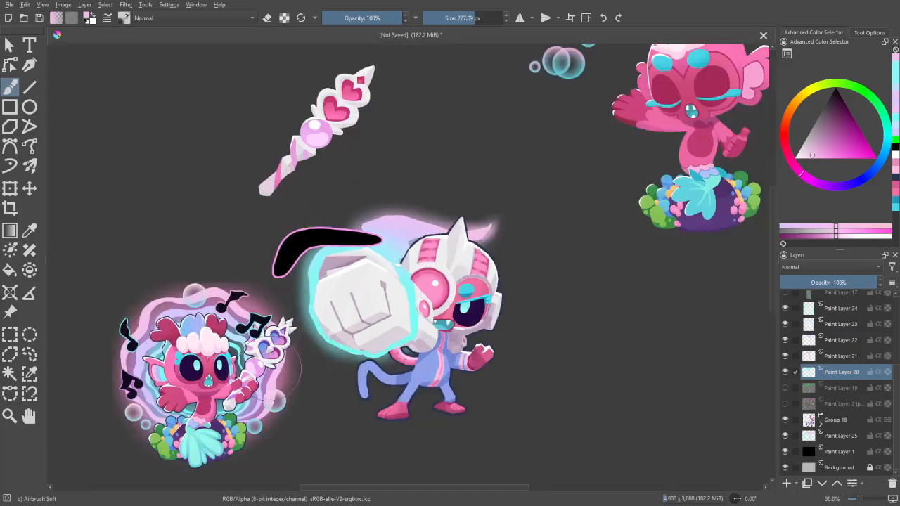
- Select the black boomerang's layer and put it into its own group
scroll(844, 380, "up", 5)
left_click(841, 371)
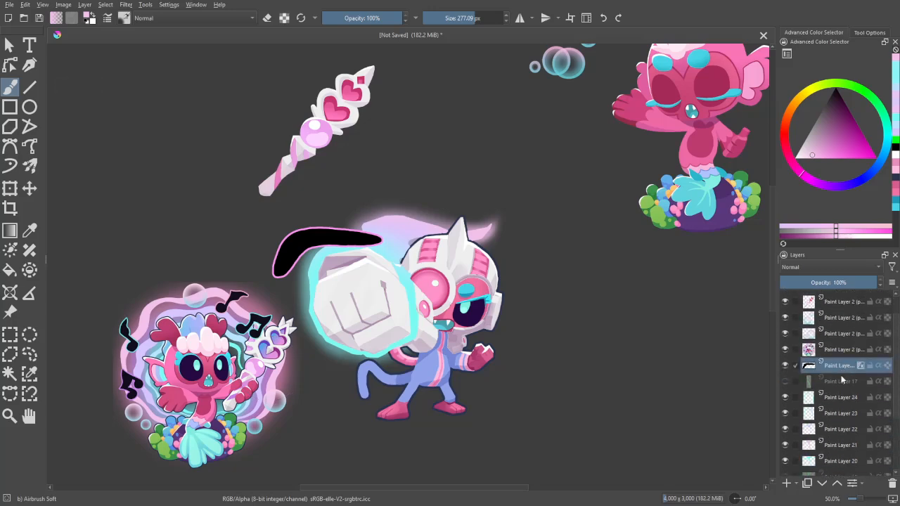
key("ctrl+g")
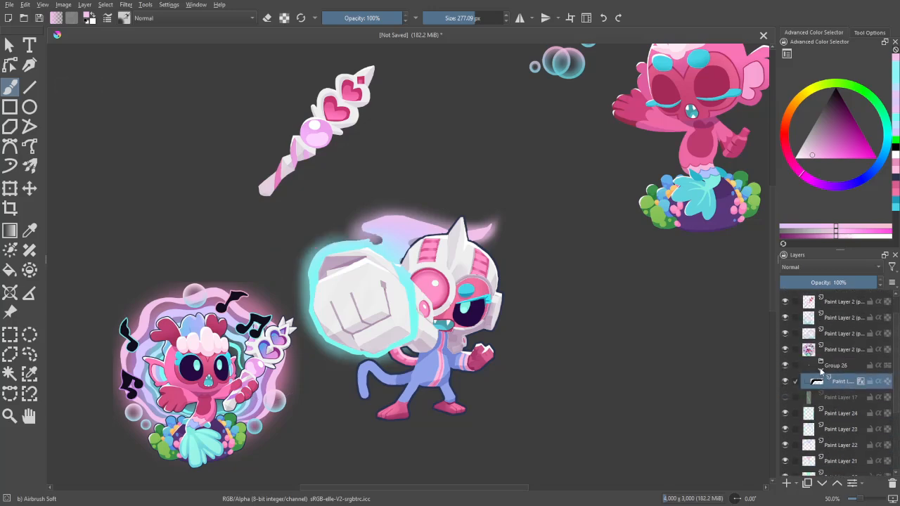
- Select the boomerang's pink outline by colour from its group and add a new paint layer directly above Group 26
key("ctrl+plus")
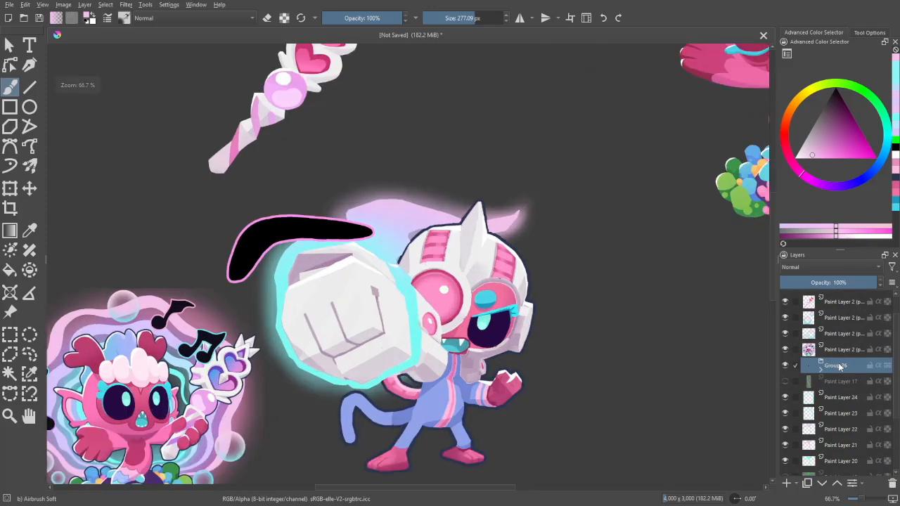
key("ctrl+plus")
key("ctrl+plus")
key("w")
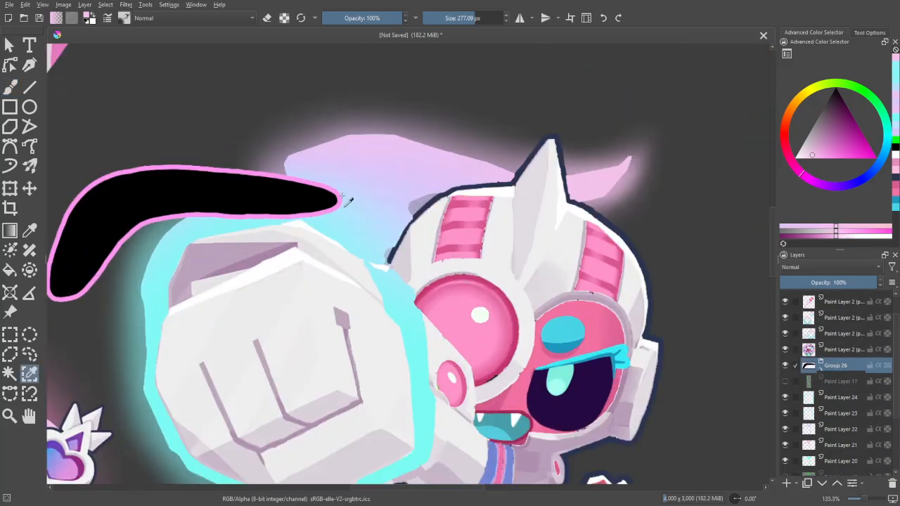
key("ctrl+minus")
key("ctrl+minus")
key("ctrl+minus")
left_click(786, 484)
- Sample cyan from the mermaid's music note, airbrush the left end of the boomerang's outline at about 572 px, and clear the selection
key("ctrl+plus")
key("ctrl+plus")
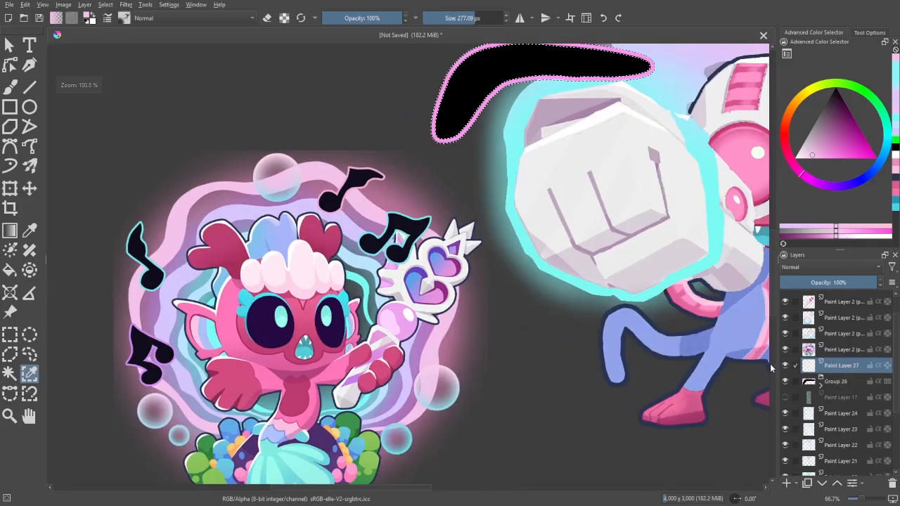
key("p")
left_click(428, 223)
key("b")
left_click_drag(502, 127, 388, 287)
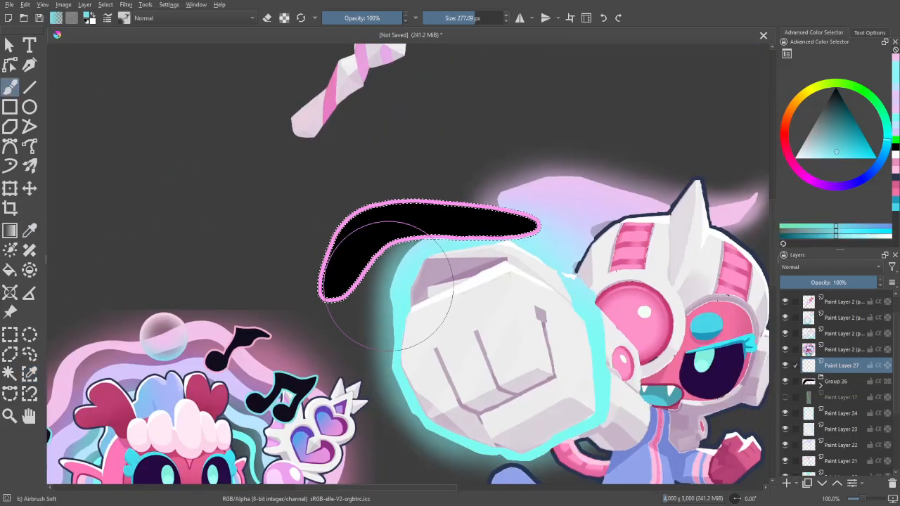
left_click_drag(220, 156, 357, 156)
mouse_move(296, 317)
left_mouse_down()
mouse_move(316, 281)
mouse_move(310, 305)
left_mouse_up()
key("ctrl+shift+a")
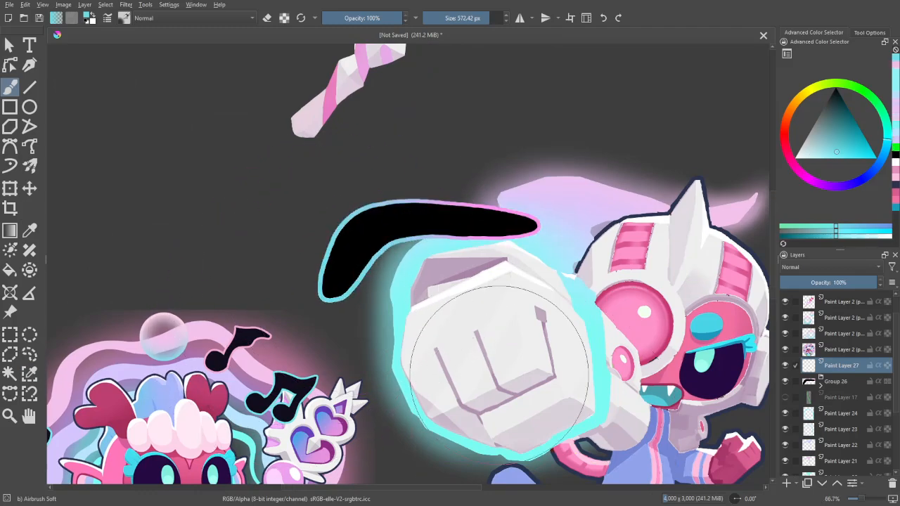
- Reduce the soft eraser to 346.29 px, erase some cyan along the boomerang outline's upper bend and return to painting mode
key("ctrl+minus")
key("ctrl+minus")
key("ctrl+minus")
key("ctrl+plus")
key("ctrl+plus")
key("ctrl+plus")
key("e")
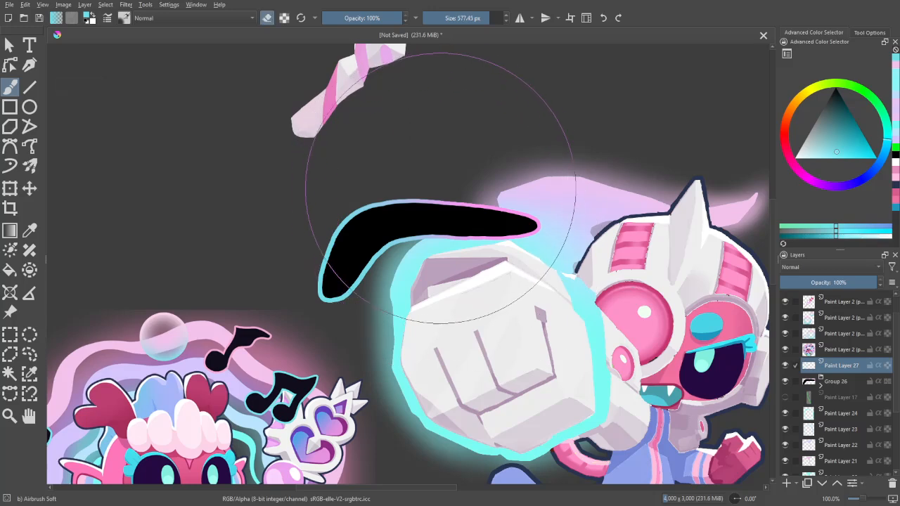
left_click_drag(442, 180, 353, 180)
key("e")
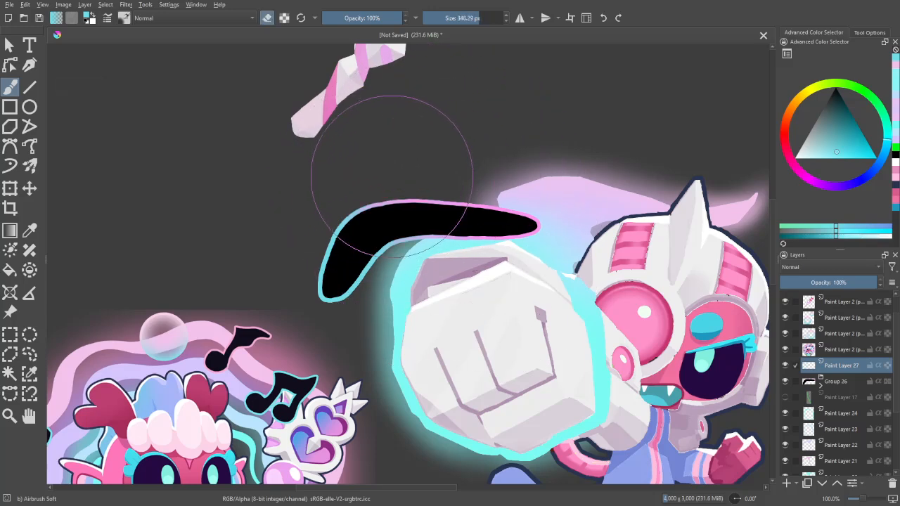
- Examine the recoloured boomerang outline beside the monkey and mermaid at several magnifications and in mirrored view
key("ctrl+minus")
key("ctrl+minus")
key("m")
key("ctrl+plus")
key("ctrl+plus")
key("m")
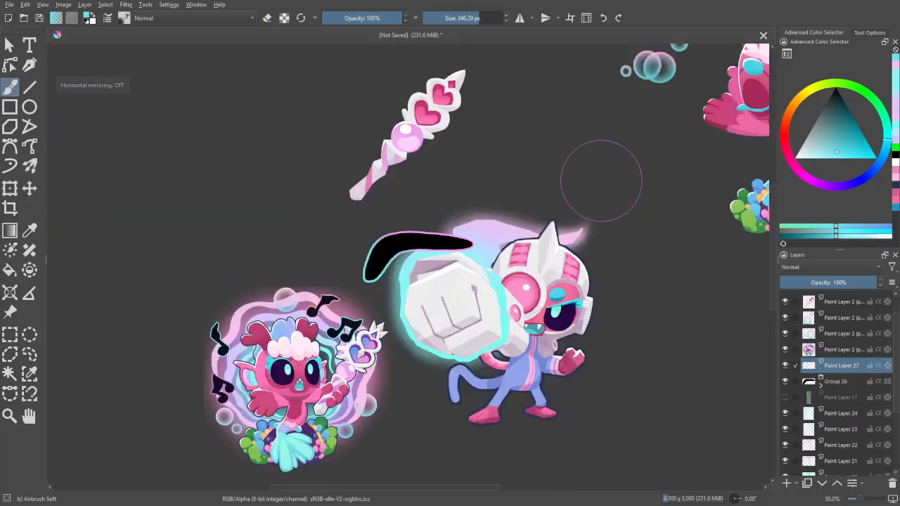
key("ctrl+plus")
key("ctrl+plus")
key("ctrl+plus")
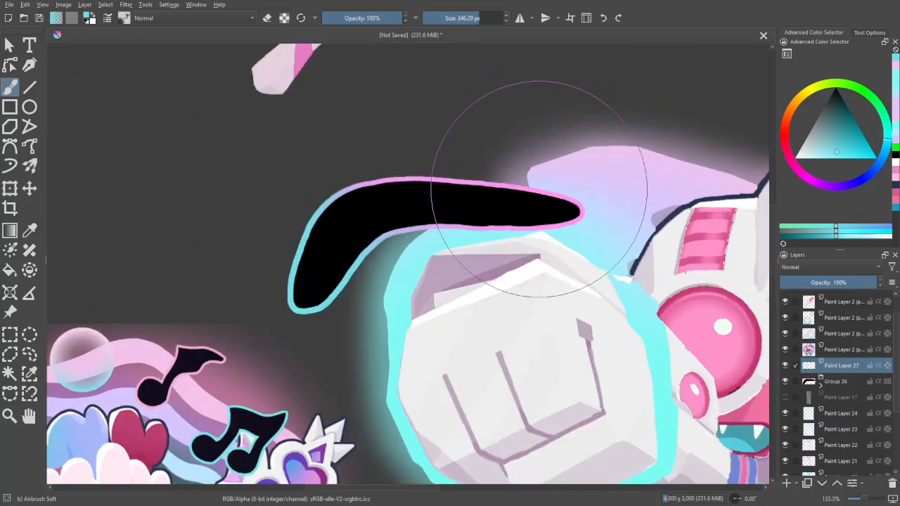
key("ctrl+minus")
key("ctrl+minus")
key("ctrl+minus")
key("ctrl+minus")
left_click_drag(502, 154, 479, 141)
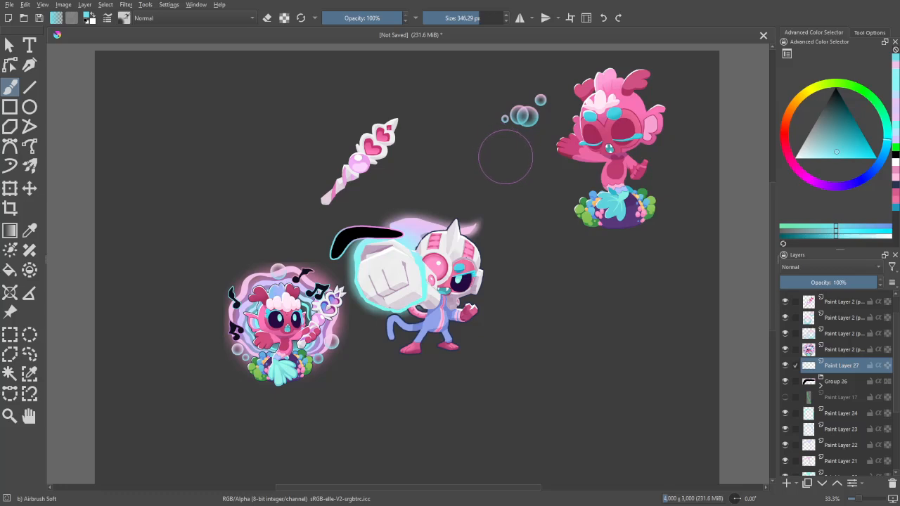
key("ctrl+plus")
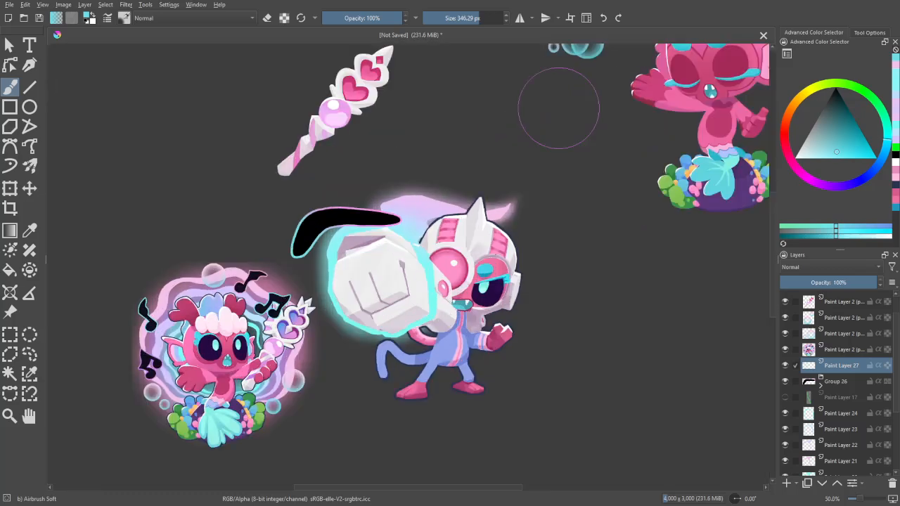
scroll(539, 157, "down", 2)
scroll(512, 150, "up", 2)
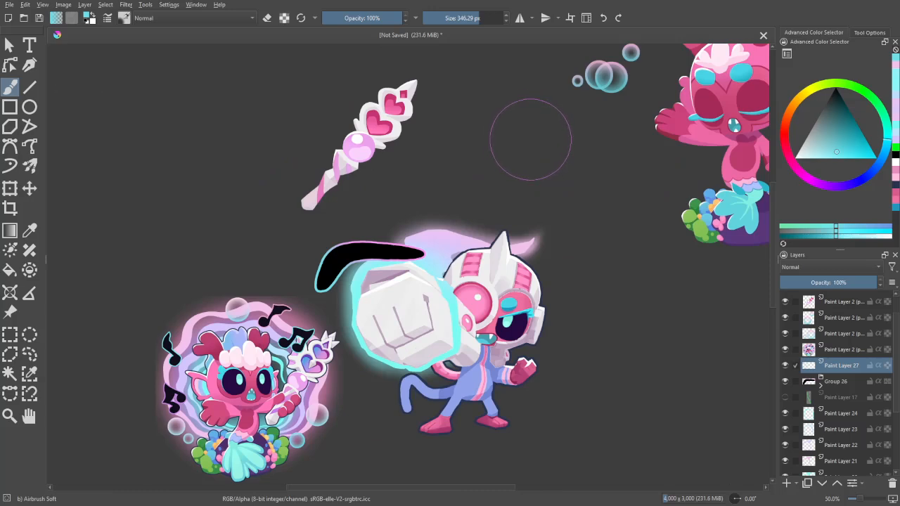
scroll(532, 144, "down", 2)
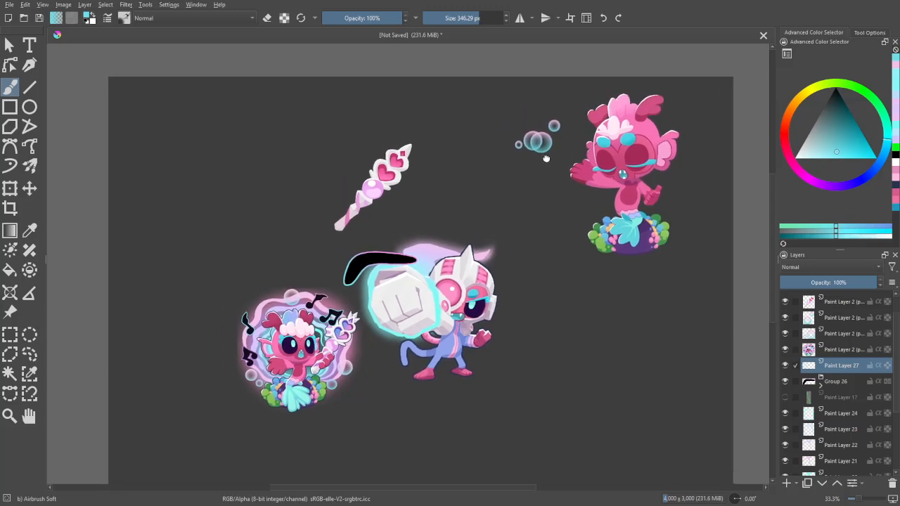
scroll(542, 152, "up", 1)
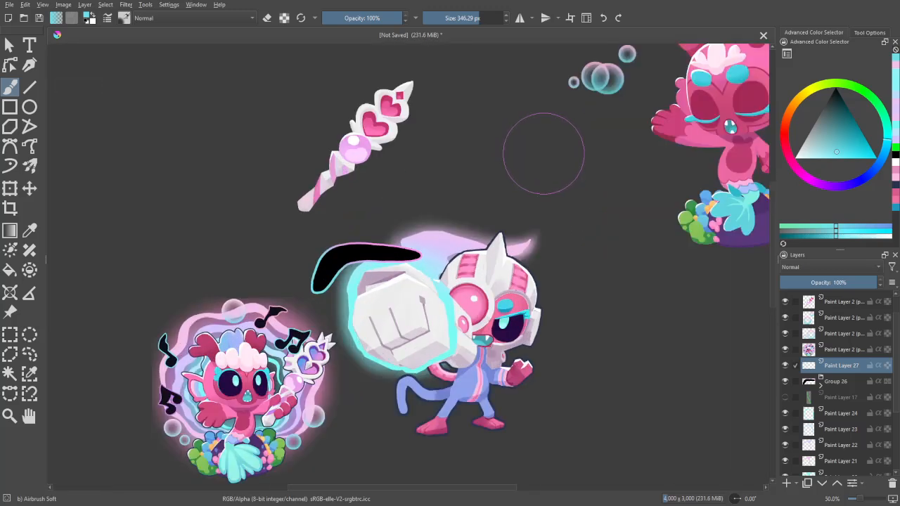
scroll(544, 153, "down", 1)
scroll(542, 153, "up", 1)
left_click_drag(542, 153, 496, 128)
- Find the layer inside Group 18 that holds the helmet's pink goggle lens by toggling layer visibility, and select it
scroll(879, 394, "down", 3)
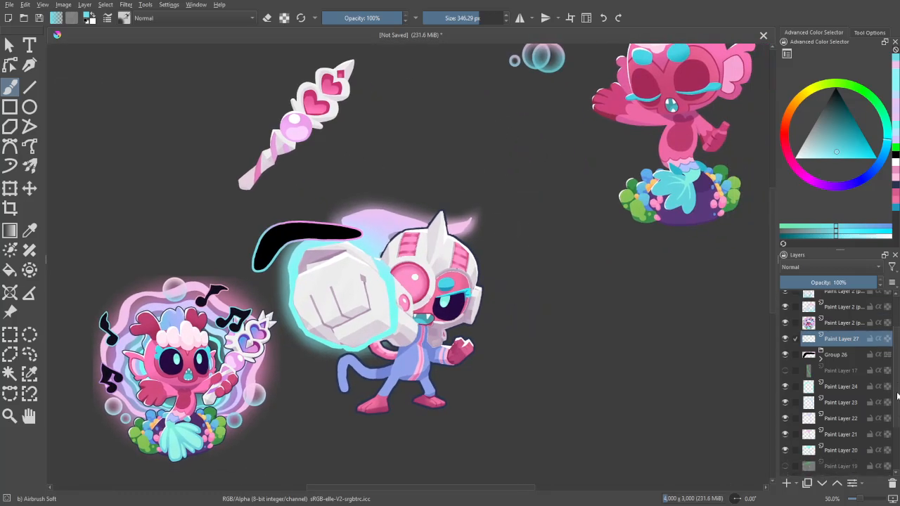
scroll(872, 420, "down", 8)
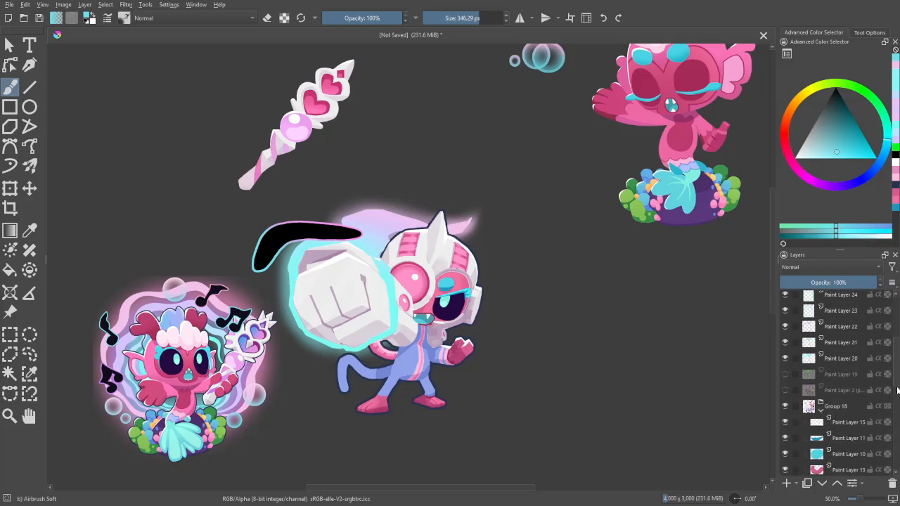
scroll(891, 437, "down", 3)
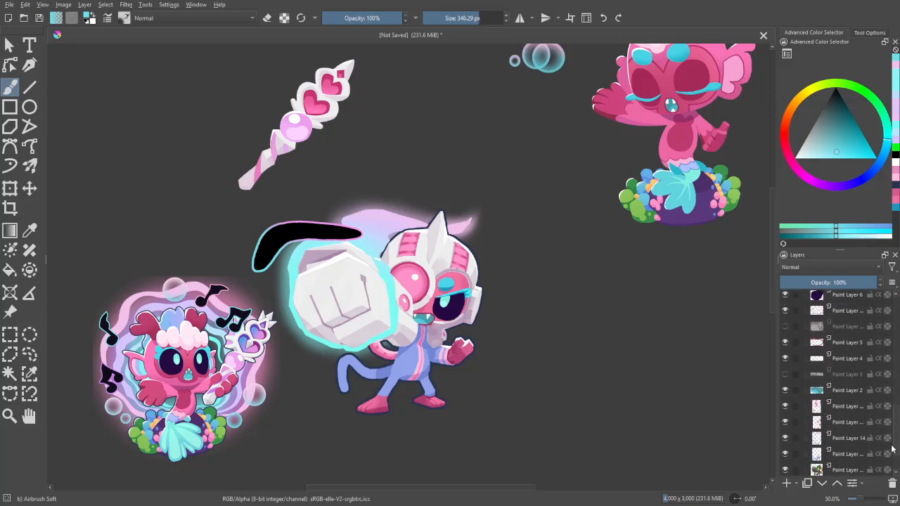
left_click(856, 400)
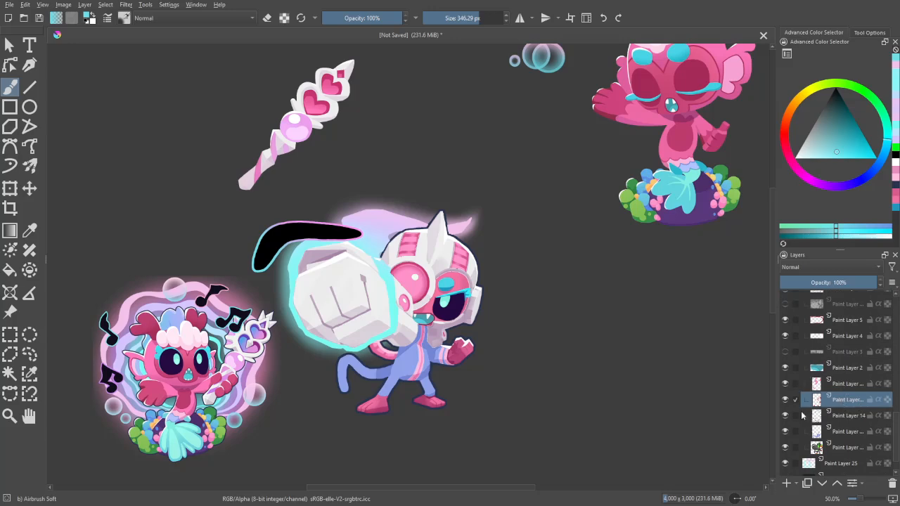
left_click(785, 384)
left_click(786, 384)
left_click(832, 383)
- Outline the monkey's large round pink goggle lens with the freehand selection and copy it onto a new layer
key("ctrl+plus")
key("ctrl+plus")
key("ctrl+plus")
left_click(29, 355)
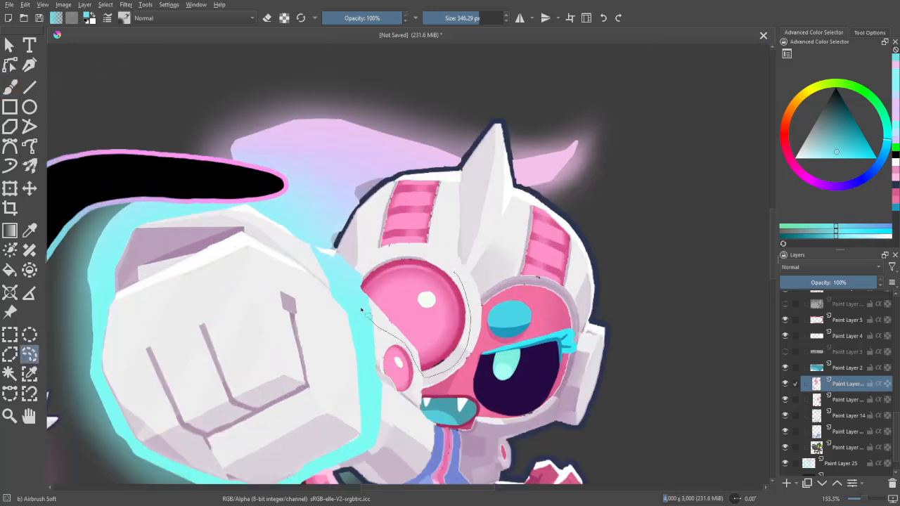
left_click_drag(399, 255, 426, 253)
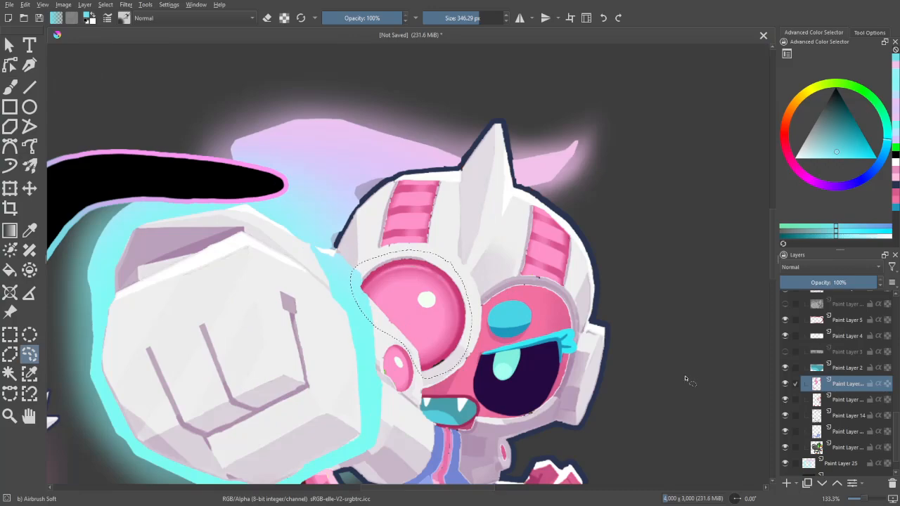
key("ctrl+v")
- Recolour the copied lens blue with an HSV/HSL adjustment of hue -114, saturation 11 and lightness -1
key("ctrl+minus")
key("ctrl+minus")
key("ctrl+minus")
key("ctrl+minus")
key("ctrl+plus")
key("ctrl+plus")
left_click_drag(633, 368, 665, 349)
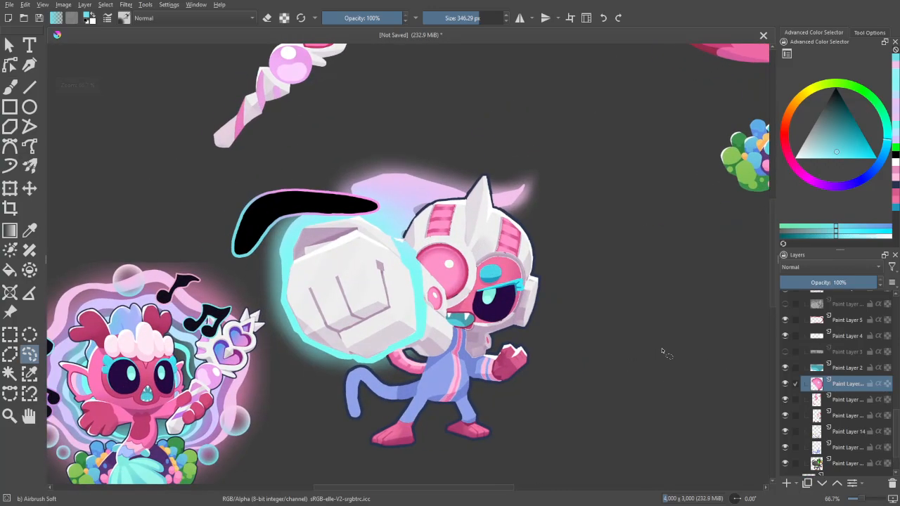
key("ctrl+u")
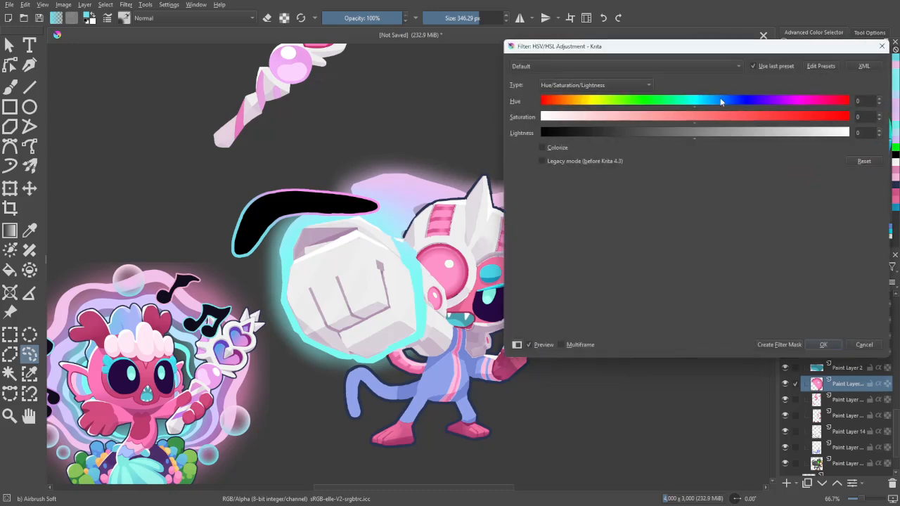
mouse_move(703, 101)
left_mouse_down()
mouse_move(647, 103)
mouse_move(634, 117)
left_mouse_up()
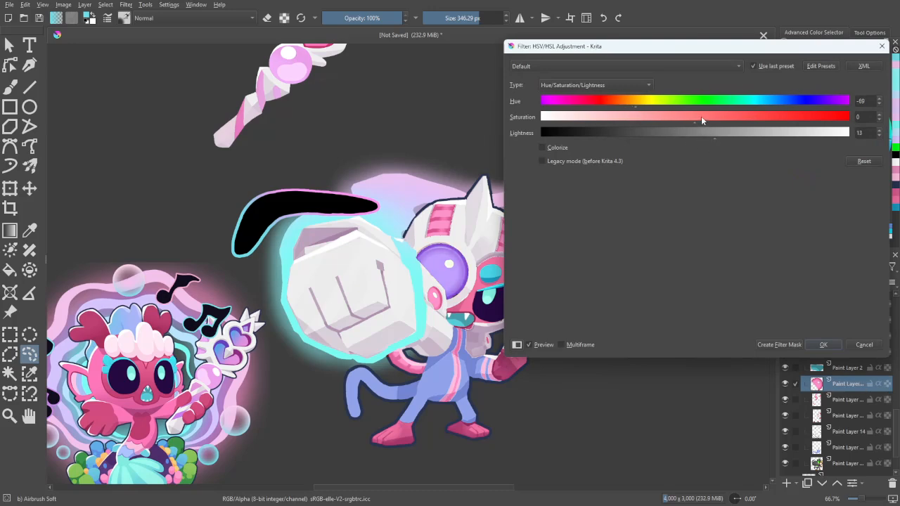
left_click_drag(642, 103, 616, 112)
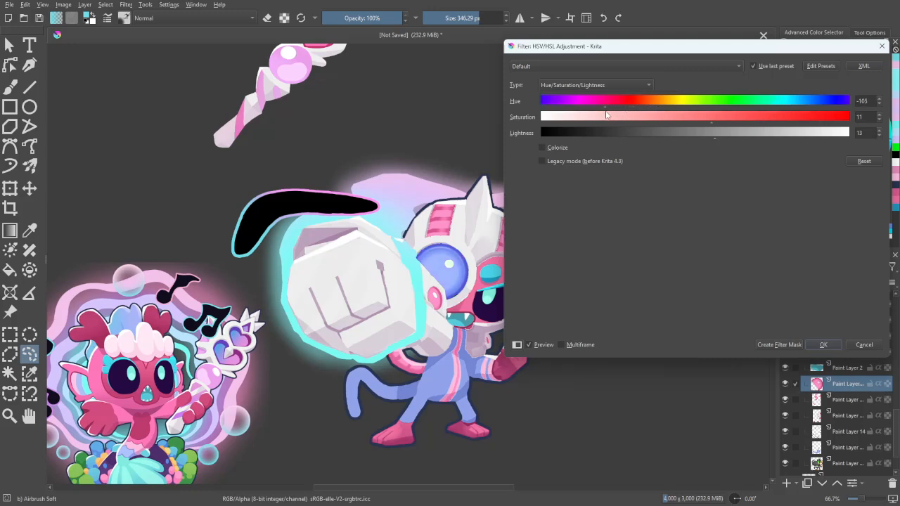
left_click_drag(603, 117, 597, 107)
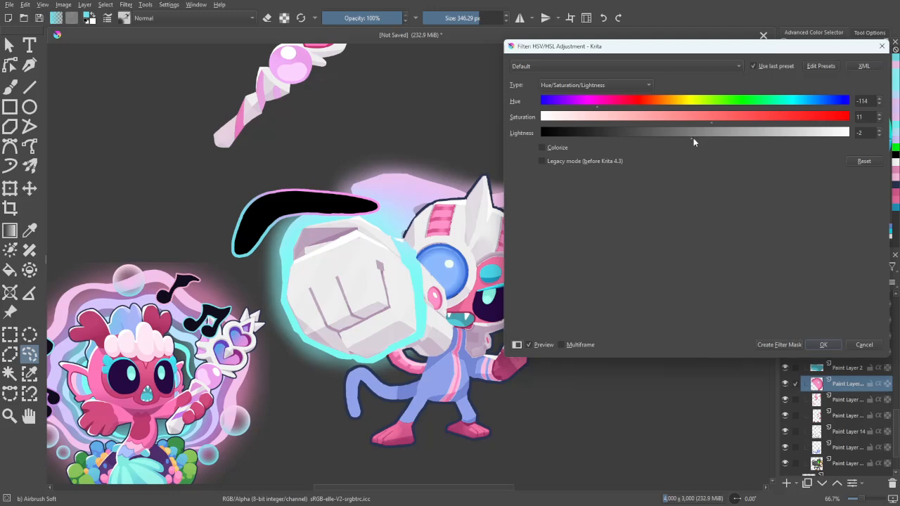
left_click(824, 345)
- With the soft airbrush as an eraser at 278.38 px, fade the left side of the blue lens copy and return to painting mode
left_click(125, 18)
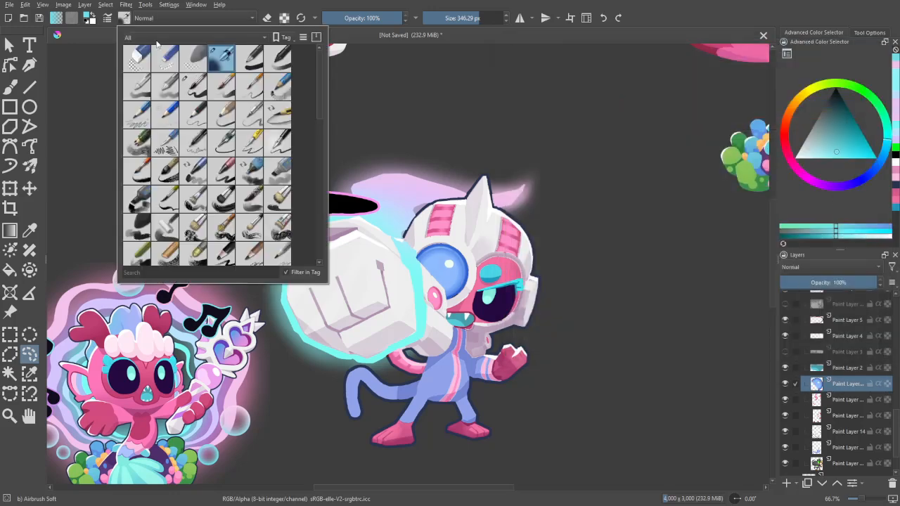
left_click(87, 324)
key("ctrl+plus")
key("b")
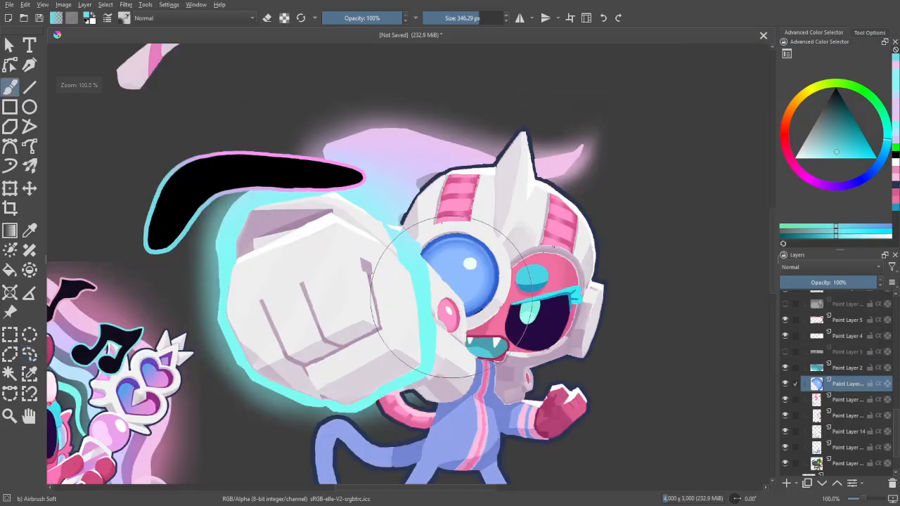
mouse_move(434, 320)
left_mouse_down("shift")
mouse_move(384, 275)
mouse_move(399, 287)
left_mouse_up("shift")
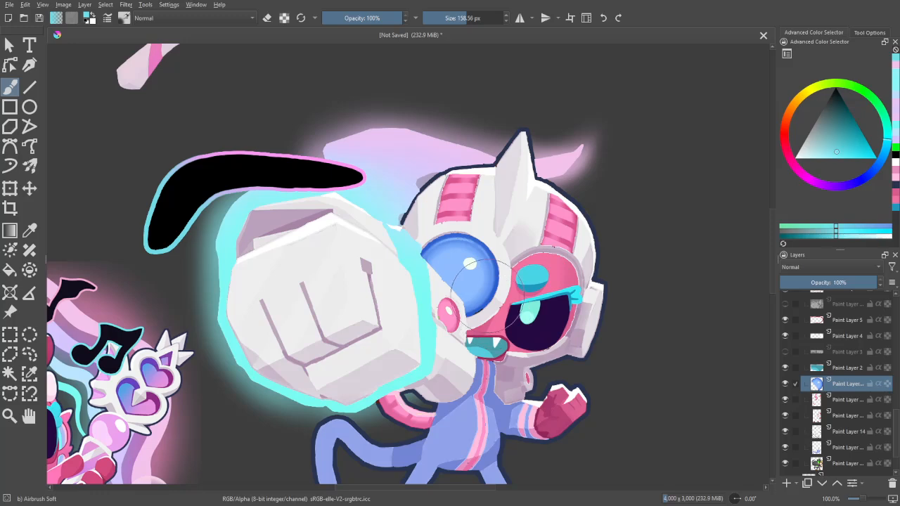
left_click_drag(487, 296, 531, 296, "shift")
key("e")
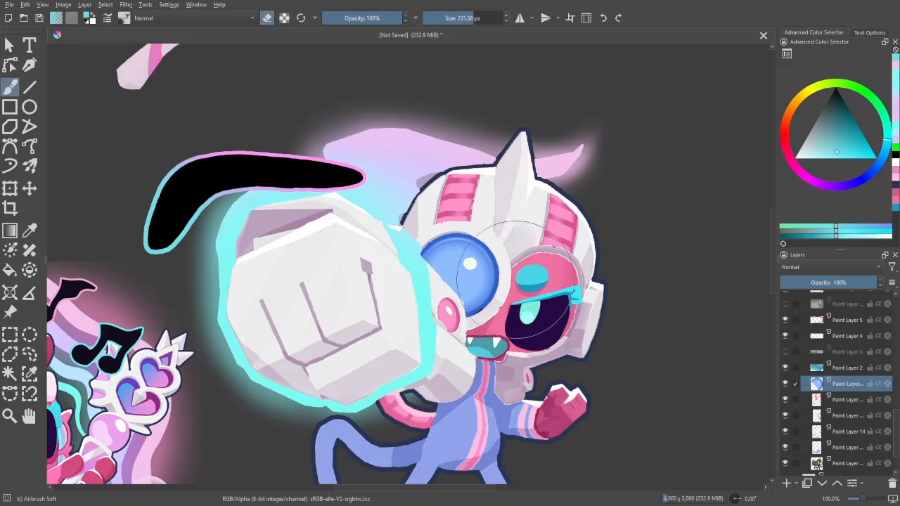
mouse_move(416, 257)
left_mouse_down("shift")
mouse_move(429, 256)
mouse_move(425, 249)
mouse_move(420, 284)
left_mouse_up("shift")
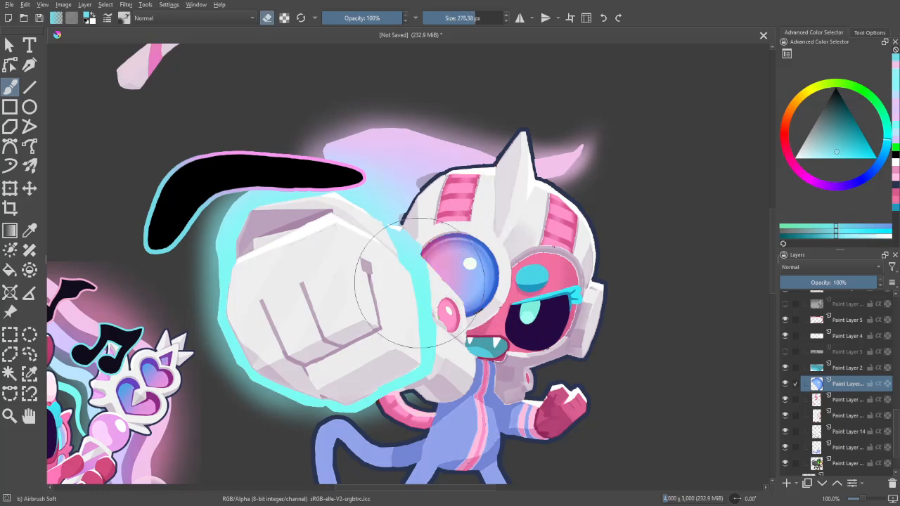
key("e")
- Enlarge the soft eraser to 333.47 px and fade the lower-left side of the blue lens further into the pink beneath
key("minus")
key("minus")
key("minus")
key("m")
key("m")
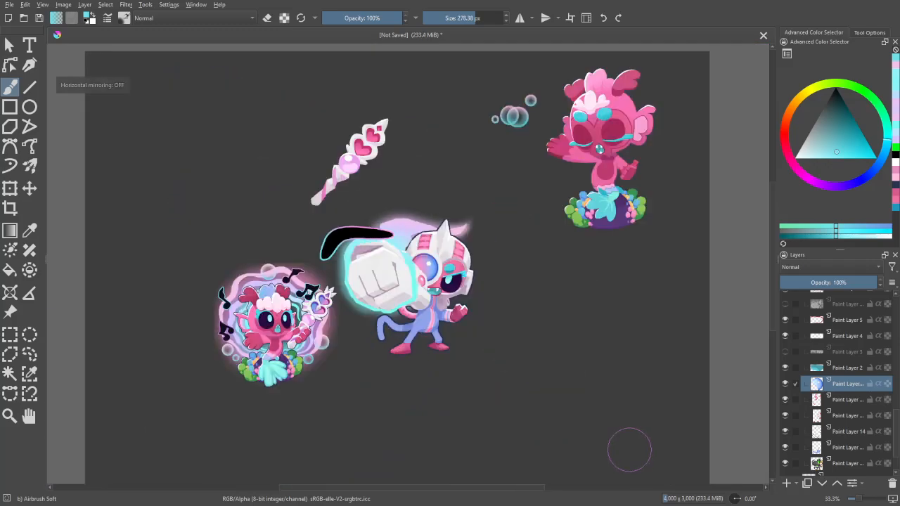
key("plus")
key("plus")
key("plus")
key("plus")
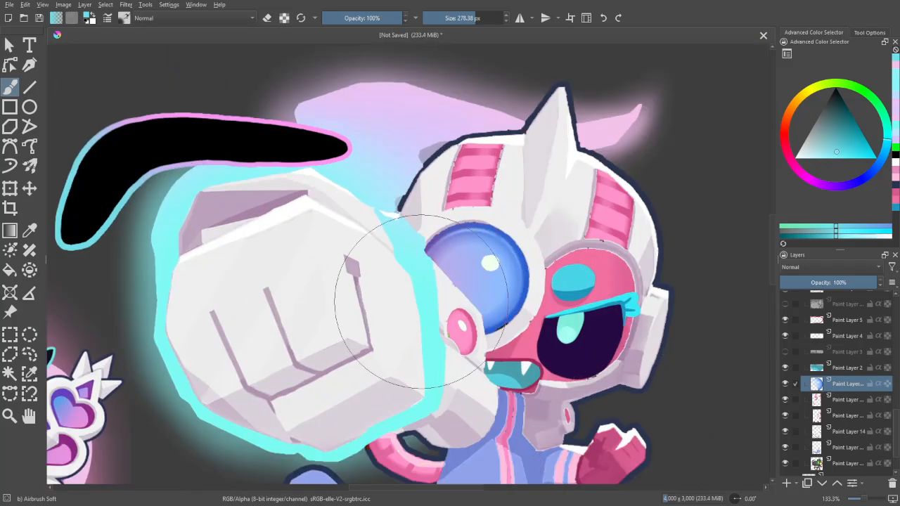
left_click_drag(420, 298, 467, 298, "shift")
key("e")
mouse_move(366, 292)
left_mouse_down()
mouse_move(402, 283)
mouse_move(384, 275)
mouse_move(407, 282)
mouse_move(400, 247)
mouse_move(386, 344)
mouse_move(393, 294)
mouse_move(416, 347)
left_mouse_up()
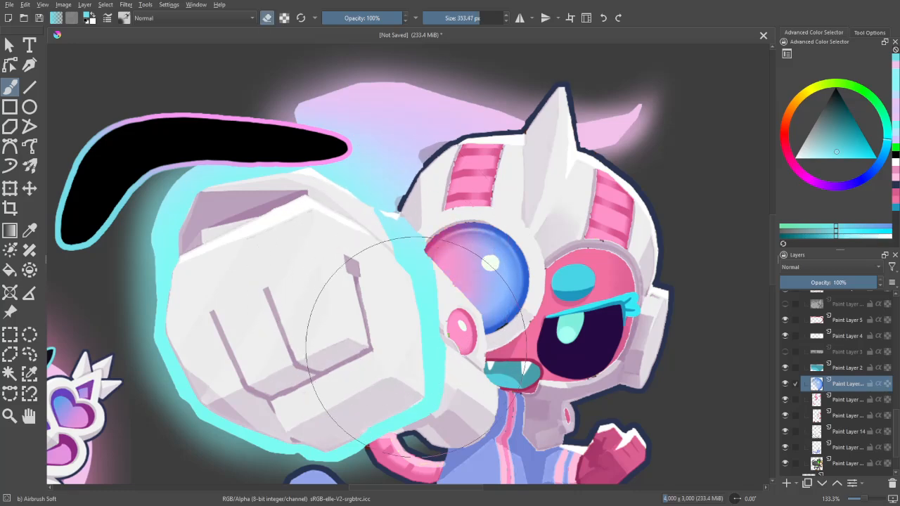
- Check the blue-to-pink lens with the canvas mirrored, and undo the last eraser stroke on the blue copy
key("e")
key("minus")
key("minus")
key("minus")
key("minus")
key("m")
key("plus")
key("m")
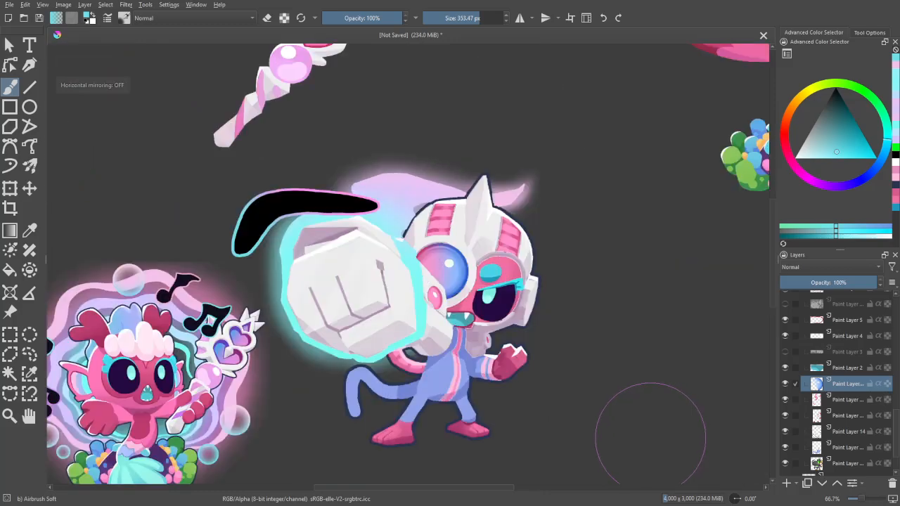
key("plus")
key("ctrl+z")
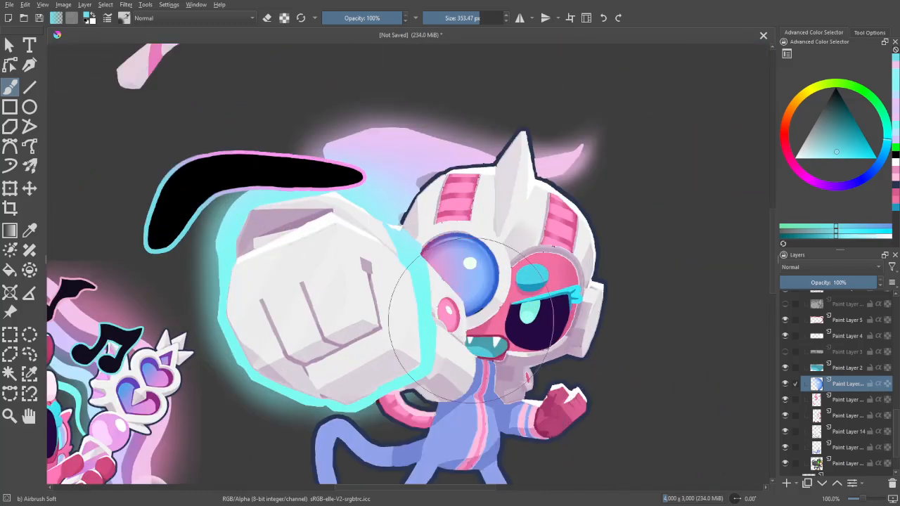
- Fade the left side of the blue lens copy with the soft airbrush eraser at 313.74 px
left_click_drag(375, 310, 415, 321)
key("e")
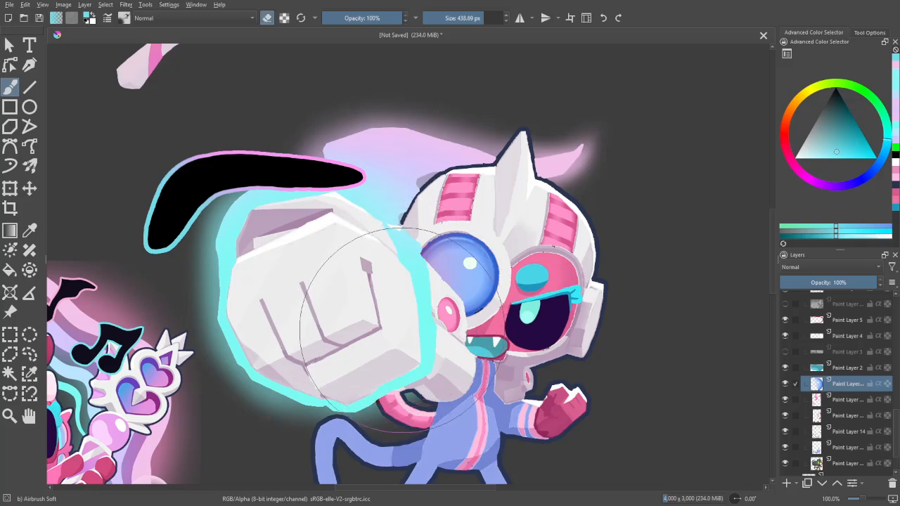
mouse_move(386, 254)
left_mouse_down()
mouse_move(403, 293)
mouse_move(398, 232)
mouse_move(395, 300)
mouse_move(402, 232)
mouse_move(408, 261)
mouse_move(399, 249)
mouse_move(420, 247)
mouse_move(417, 271)
left_mouse_up()
key("ctrl+minus")
key("ctrl+minus")
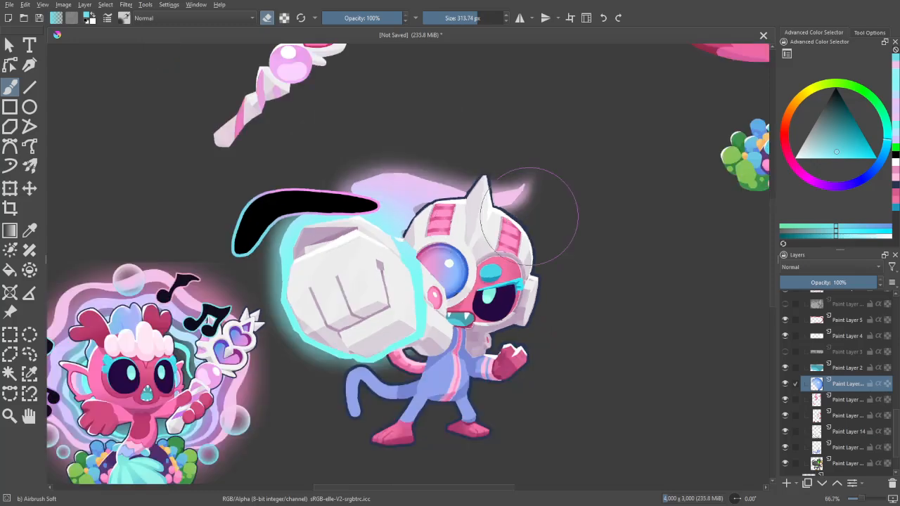
key("e")
- Examine the lens gradient against the whole artwork, with the canvas mirrored and the blue lens layer hidden
key("ctrl+minus")
key("ctrl+minus")
key("m")
key("ctrl+plus")
key("ctrl+plus")
key("m")
key("ctrl+minus")
key("ctrl+minus")
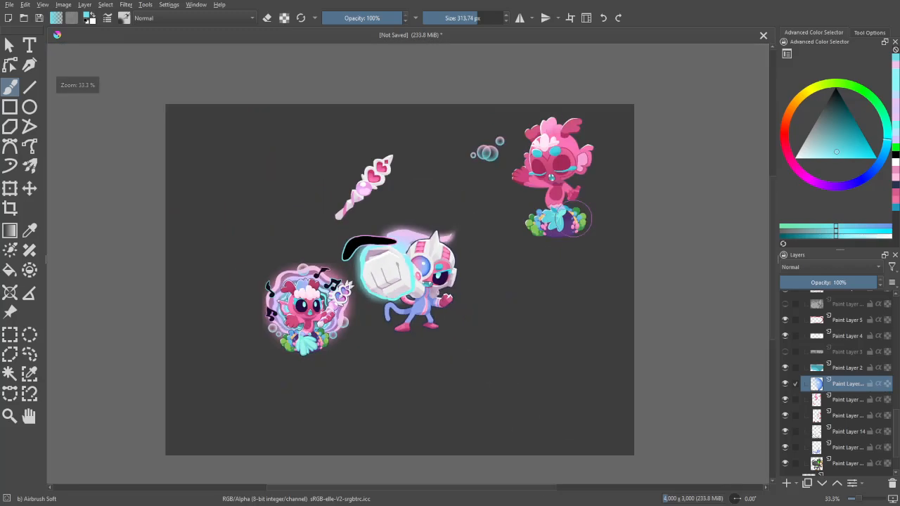
key("ctrl+plus")
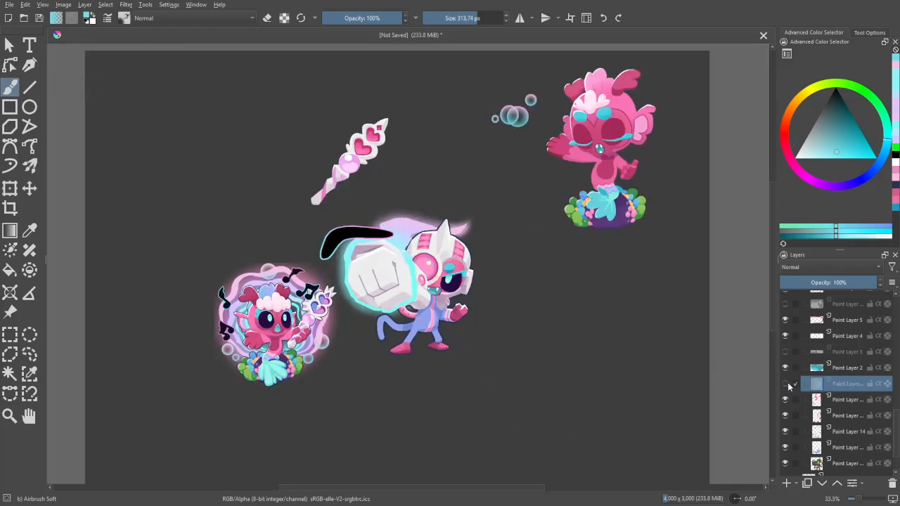
- Fade the upper-left side of the blue lens copy into pink with the soft eraser at 341.94 px
key("ctrl+plus")
key("ctrl+plus")
key("ctrl+plus")
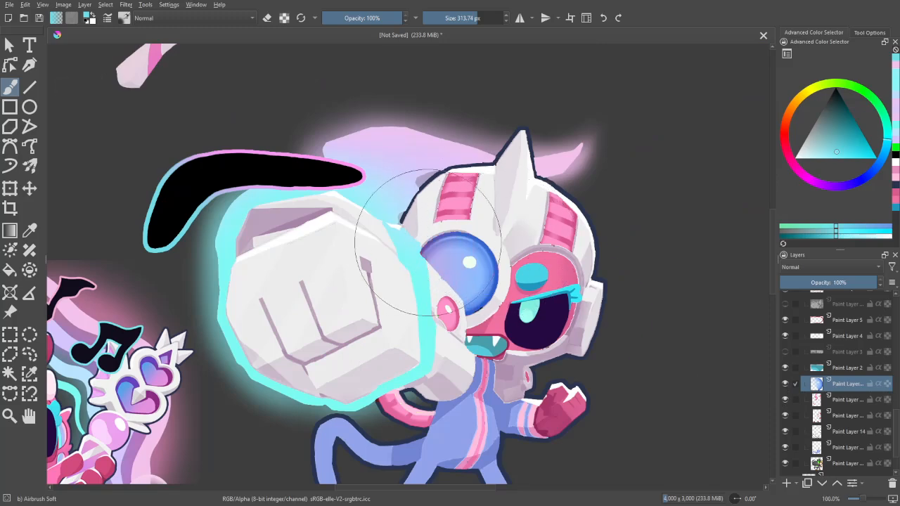
key("e")
mouse_move(422, 211)
left_mouse_down()
mouse_move(402, 252)
mouse_move(429, 211)
mouse_move(403, 244)
mouse_move(444, 215)
mouse_move(412, 249)
mouse_move(440, 262)
mouse_move(431, 230)
mouse_move(392, 214)
left_mouse_up()
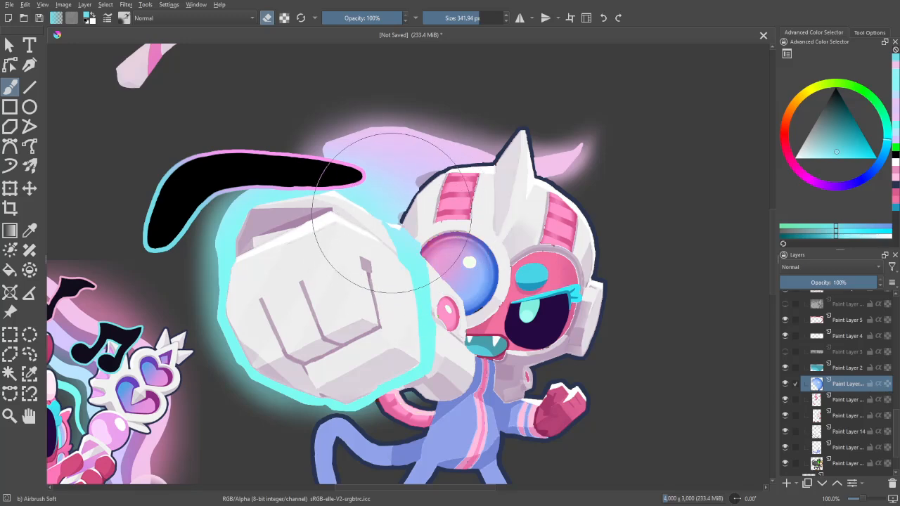
key("e")
- Review the recoloured lens beside the mermaid at several zoom levels and with the canvas mirrored
key("ctrl+minus")
key("ctrl+minus")
key("ctrl+minus")
key("ctrl+plus")
key("ctrl+plus")
key("ctrl+plus")
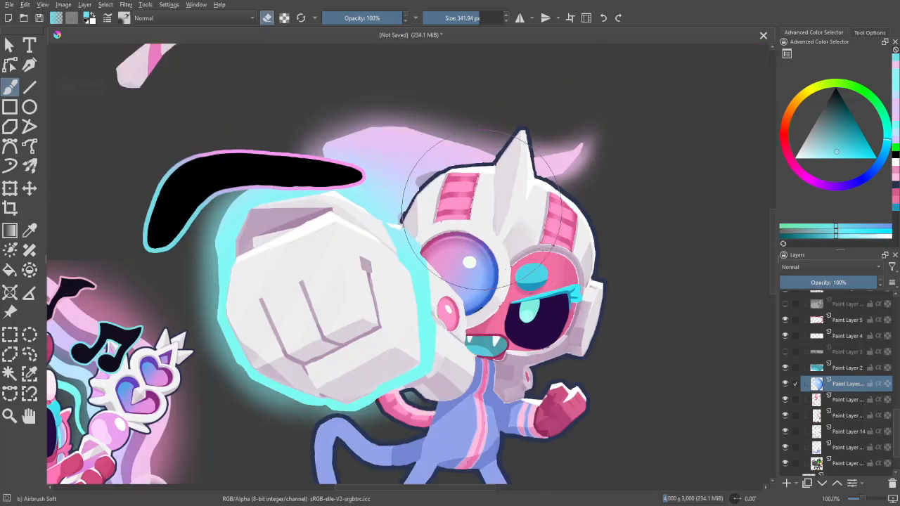
key("ctrl+minus")
key("m")
key("m")
key("ctrl+minus")
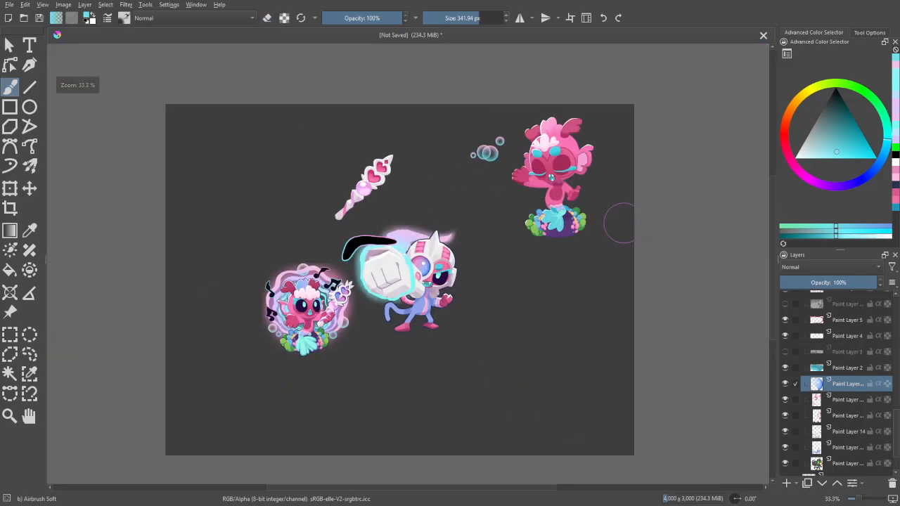
key("ctrl+plus")
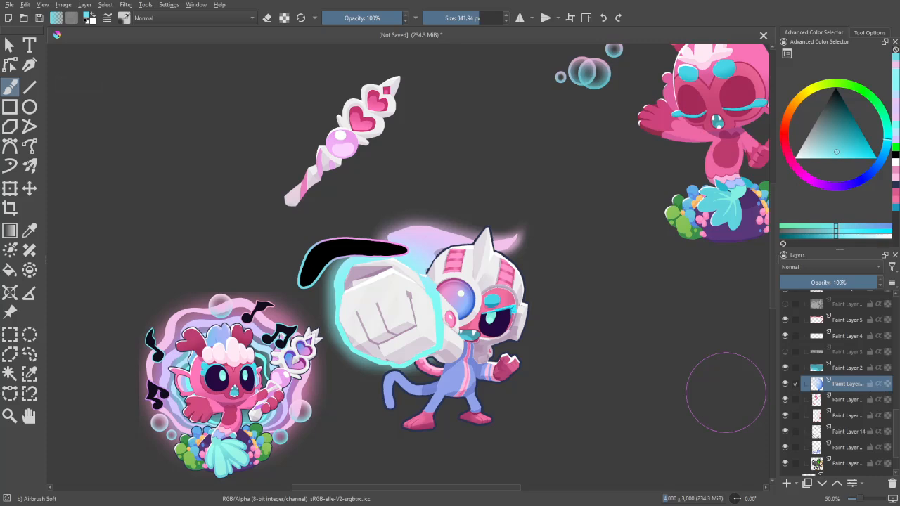
- Hide the six pasted Paint Layer 2 layers holding the mermaid, staff and bubbles above Paint Layer 27
mouse_move(893, 413)
left_mouse_down()
mouse_move(898, 447)
mouse_move(895, 344)
left_mouse_up()
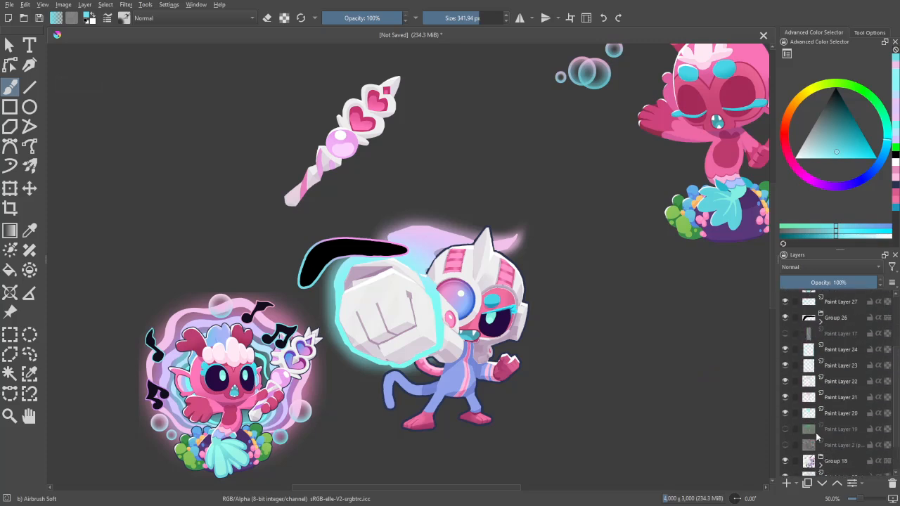
scroll(879, 298, "up", 2)
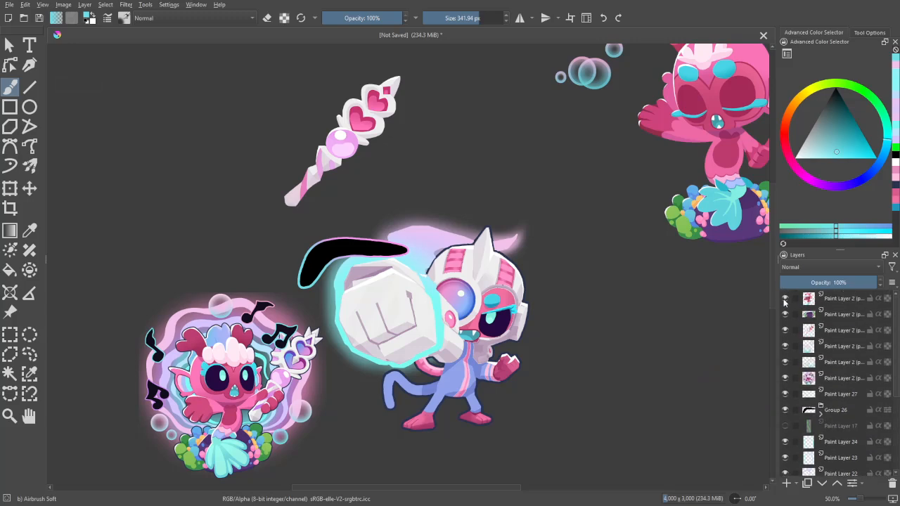
left_click_drag(785, 301, 786, 398)
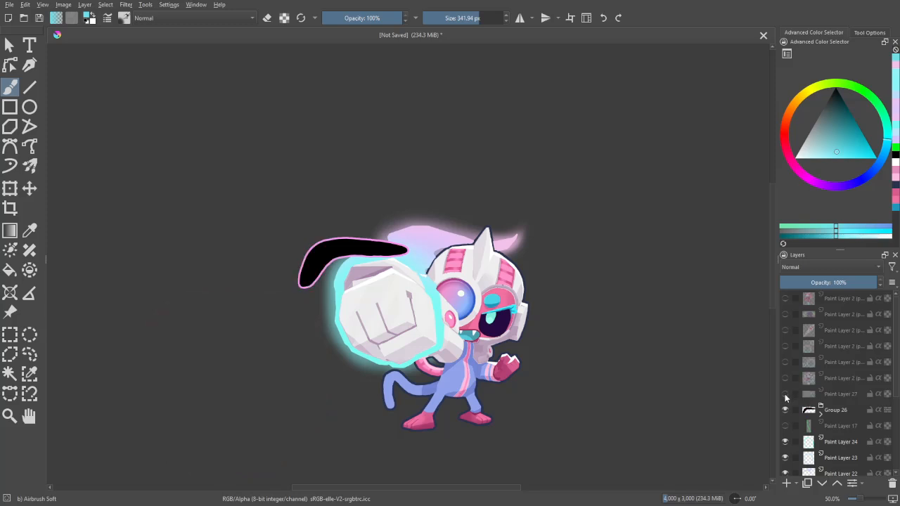
- Group all the monkey's layers, from Paint Layer 27 down to Paint Layer 25
left_click(833, 398)
key("ctrl+t")
key("b")
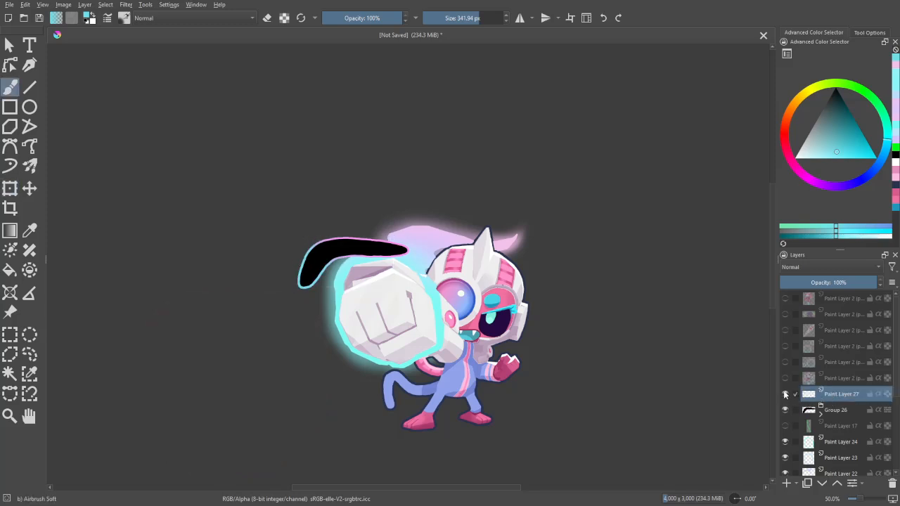
key("ctrl+minus")
left_click_drag(896, 373, 896, 470)
left_click(847, 440, "shift")
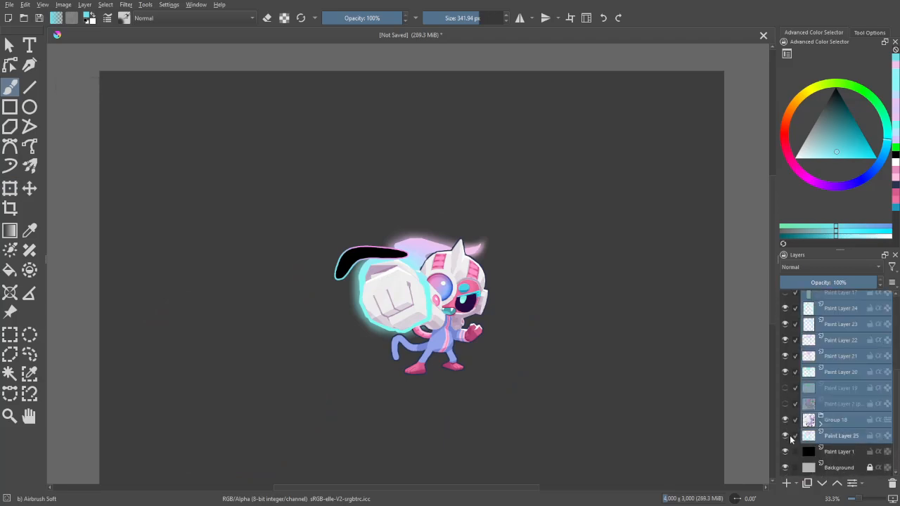
key("ctrl+g")
scroll(888, 451, "down", 2)
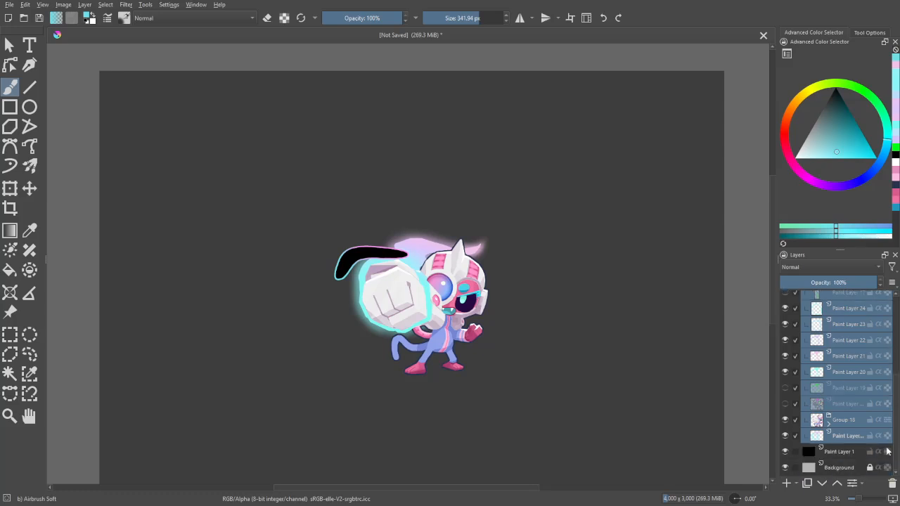
- Hide Paint Layer 1 and the Background, and select the opaque area of the monkey's layer group
left_click(786, 454)
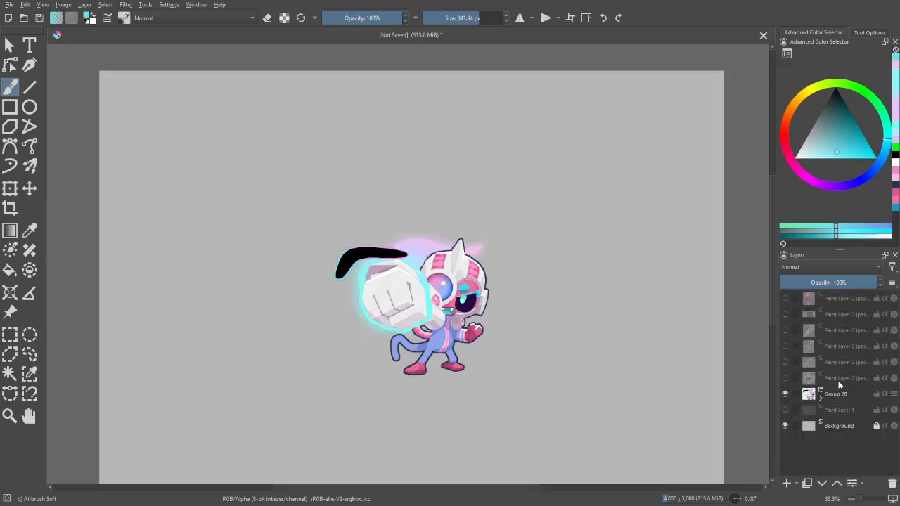
right_click(842, 396)
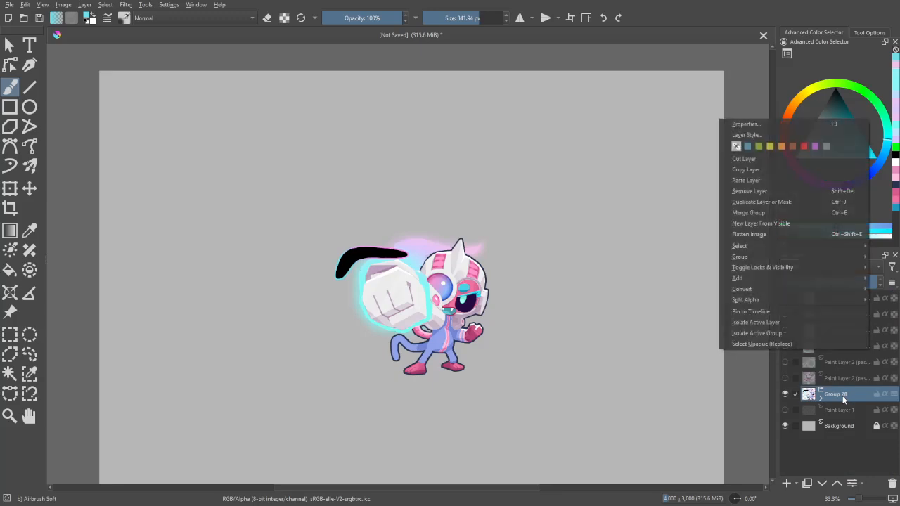
left_click(742, 343)
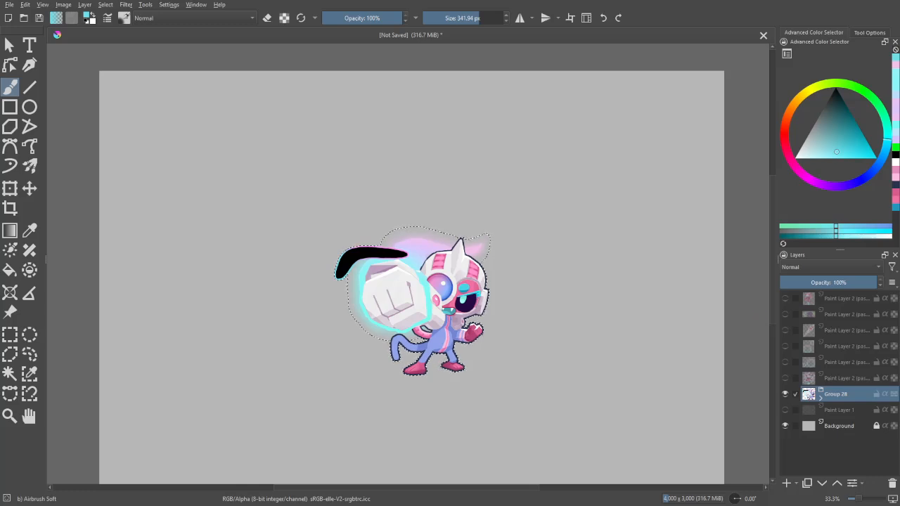
left_click(786, 425)
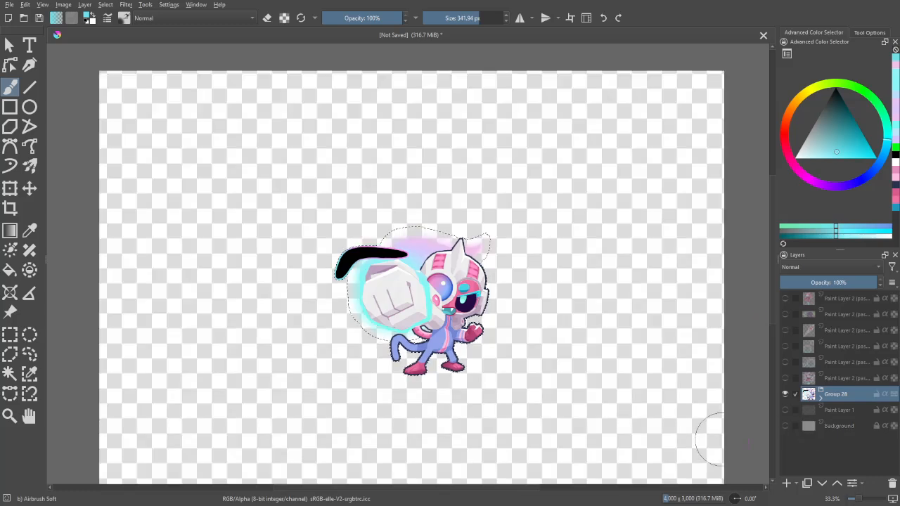
- Save the image in Downloads as the PNG unyjhbtgvrfecdcrfvgtbhynjhbtrgvfdecwxszqa with transparency, along with a Krita copy
key("ctrl")
key("ctrl+s")
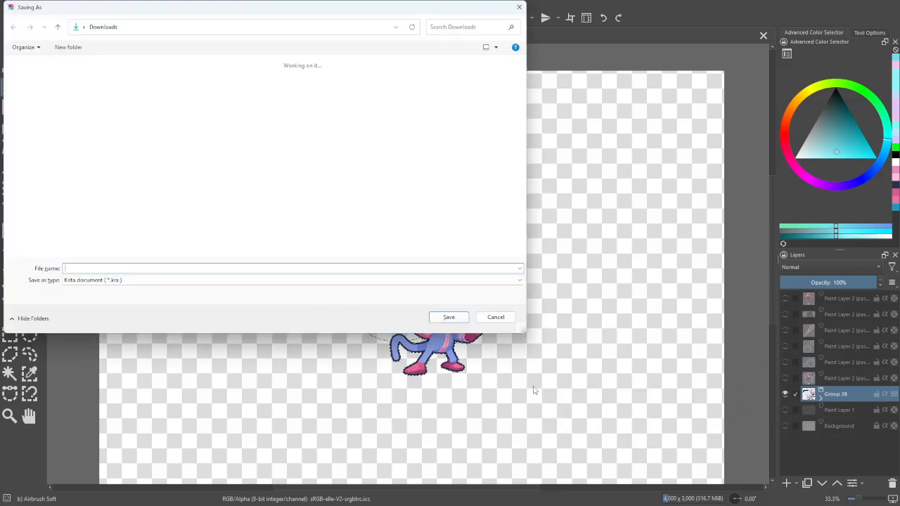
type("unyjhbtgvrfecdcrfvgtbhynjhbtrgvfdecwxszqa")
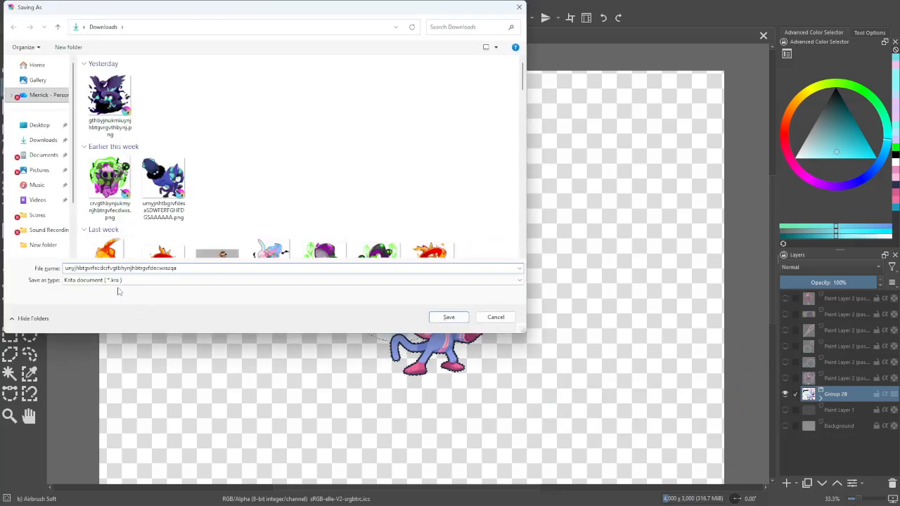
left_click(116, 281)
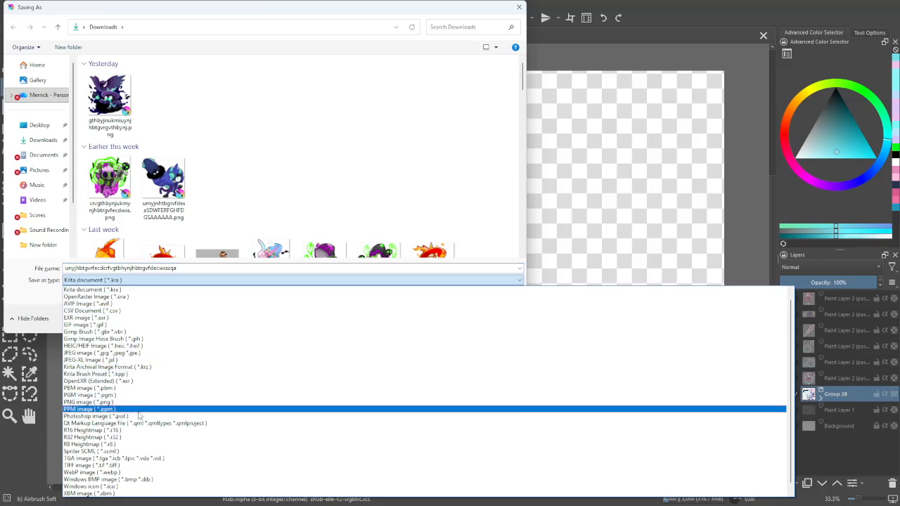
left_click(137, 403)
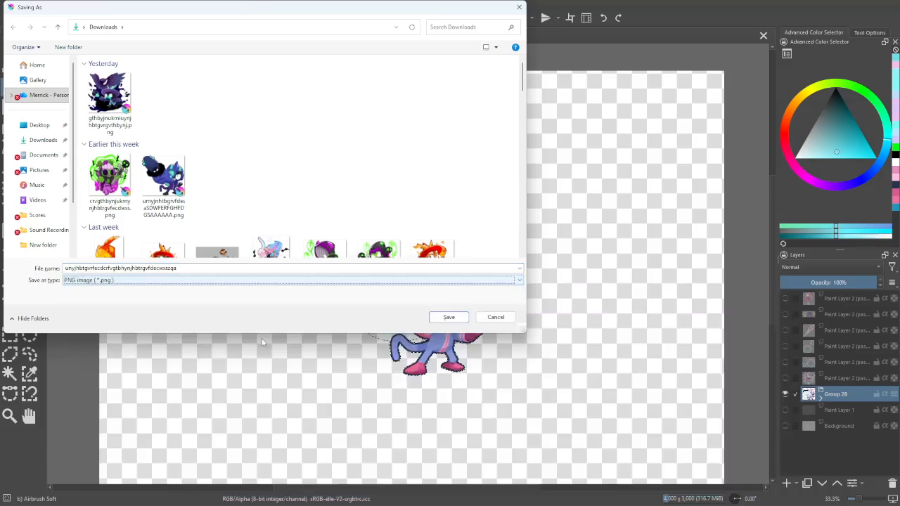
left_click(449, 318)
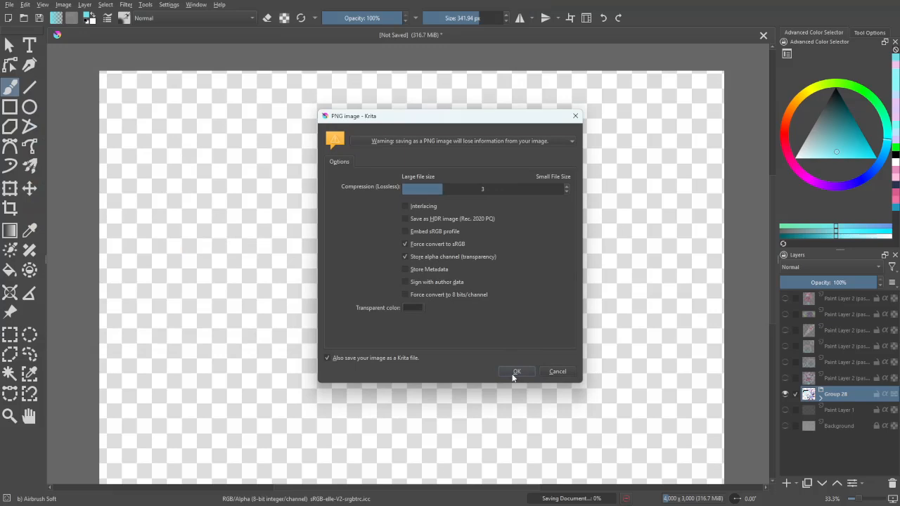
left_click(517, 371)
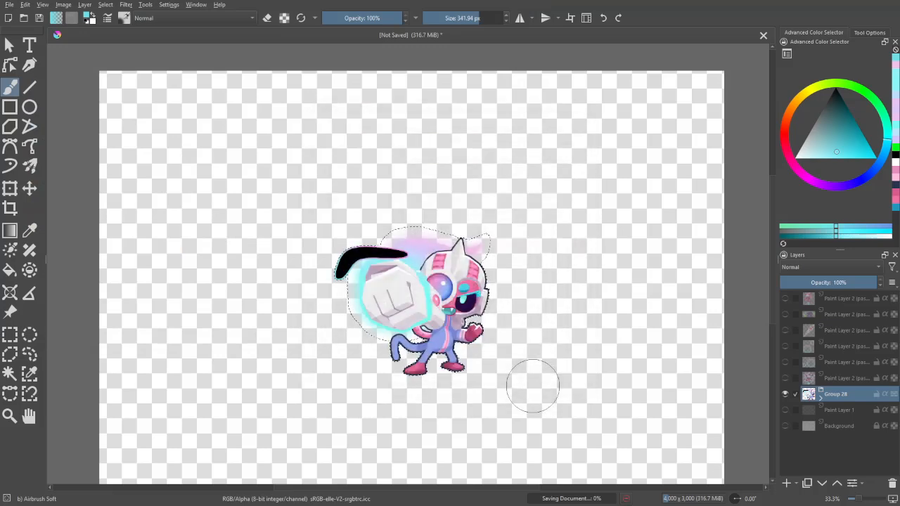
- Crop the canvas to the selected monkey at 1001 x 957 px and save the PNG again
left_click(9, 208)
left_click(867, 33)
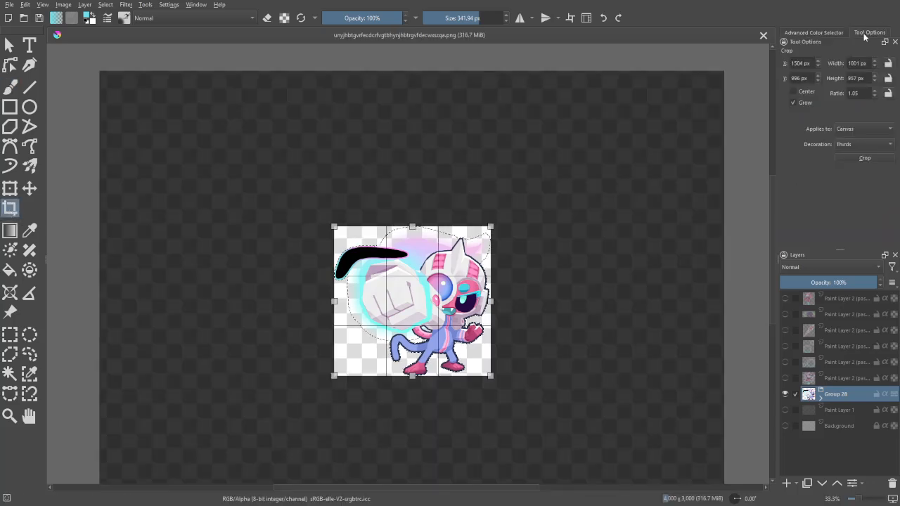
left_click(858, 157)
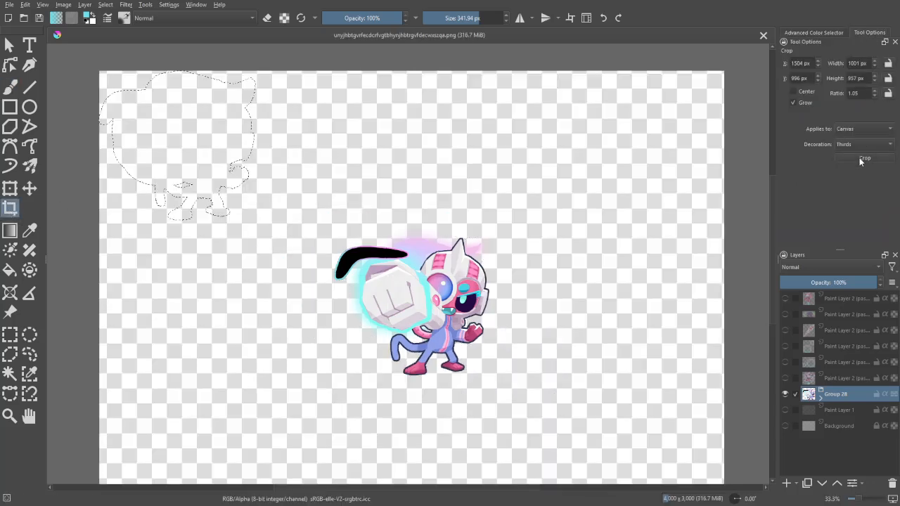
key("ctrl+s")
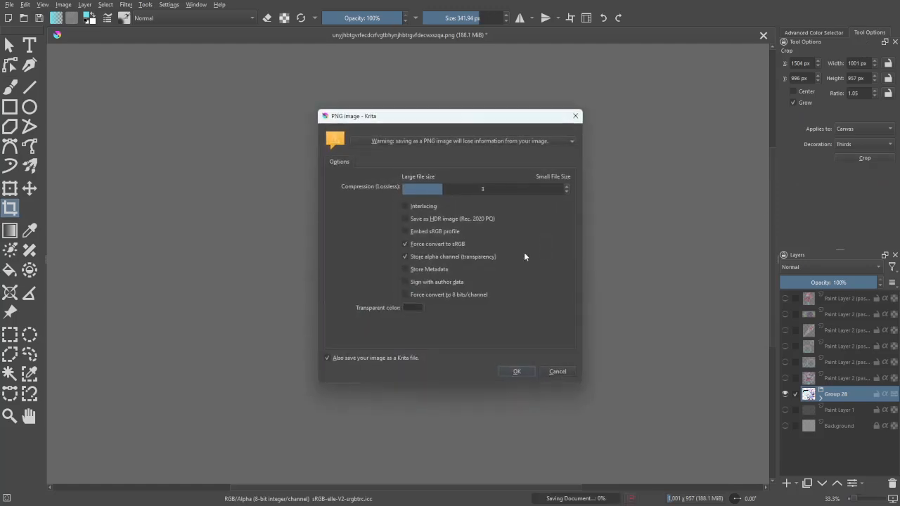